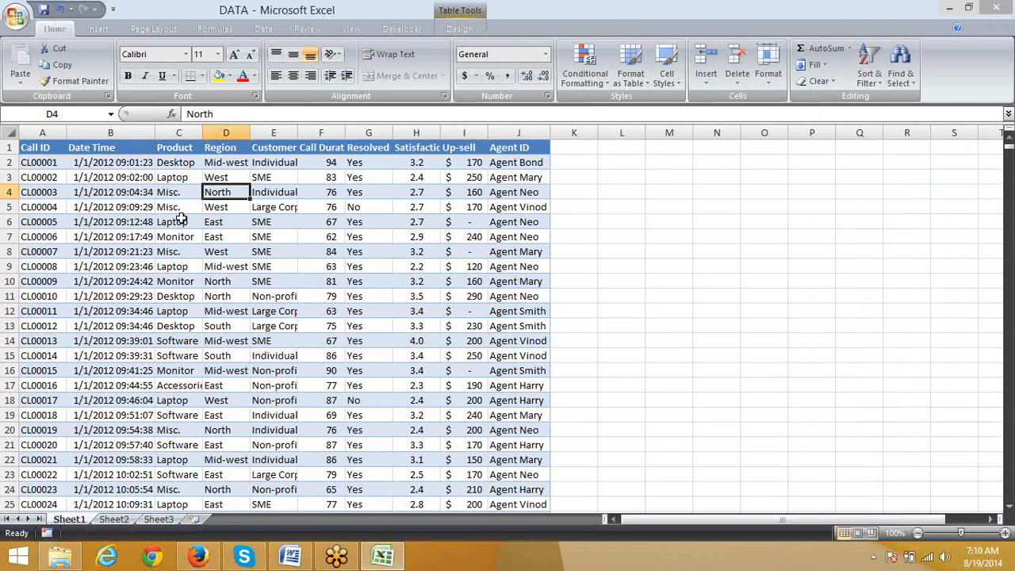
# Step: Copy the region value North from cell D4 into cell L3, and switch to Sheet2
pyautogui.hotkey('ctrl', 'c')
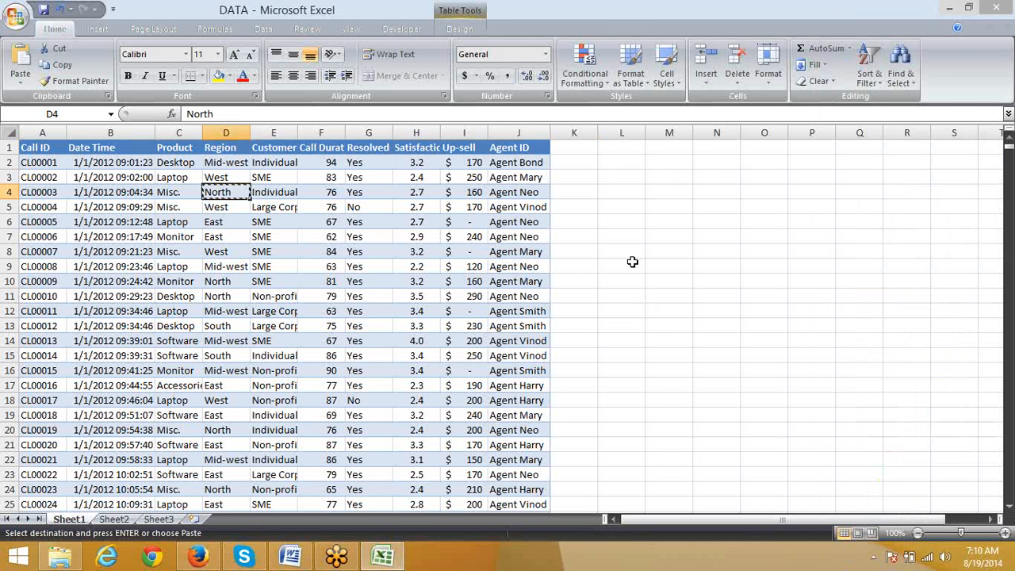
pyautogui.click(629, 177)
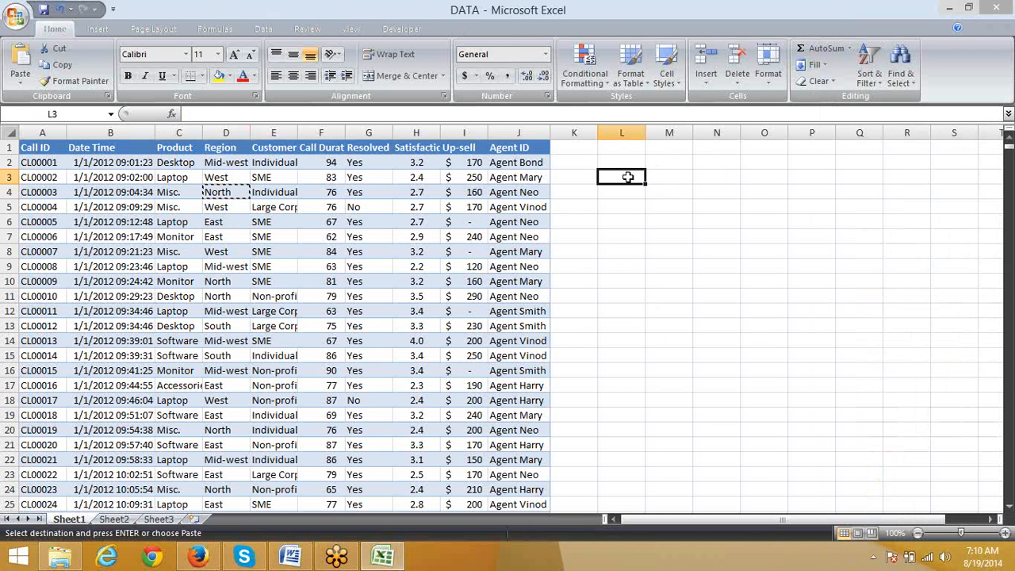
pyautogui.hotkey('ctrl', 'v')
pyautogui.click(689, 178)
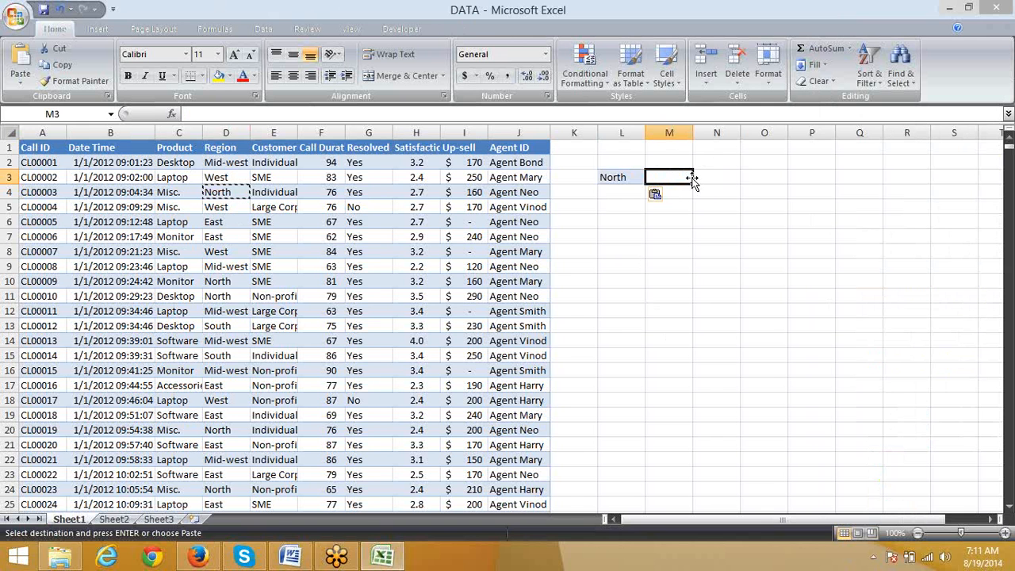
pyautogui.click(619, 282)
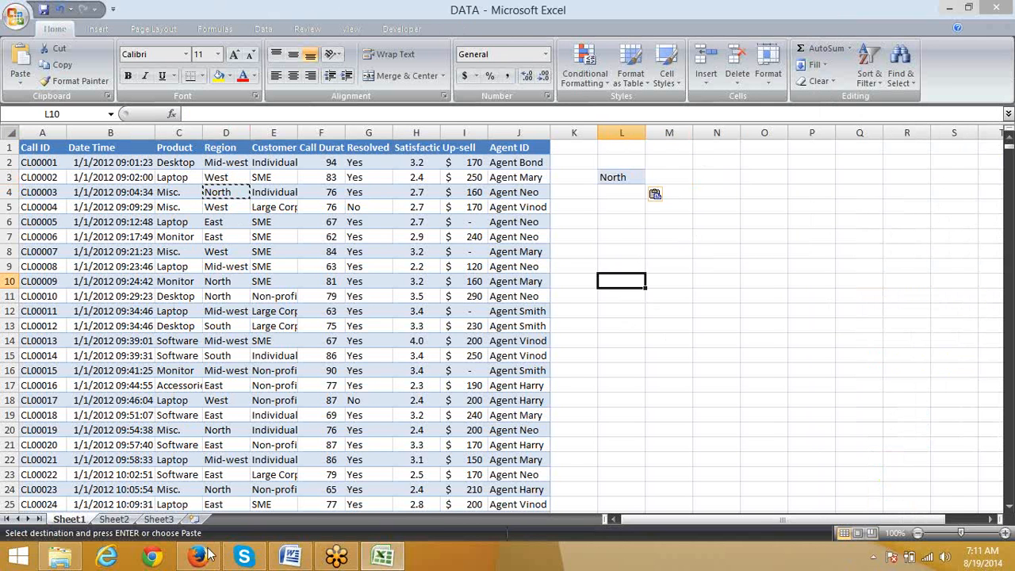
pyautogui.click(114, 516)
pyautogui.write('78')
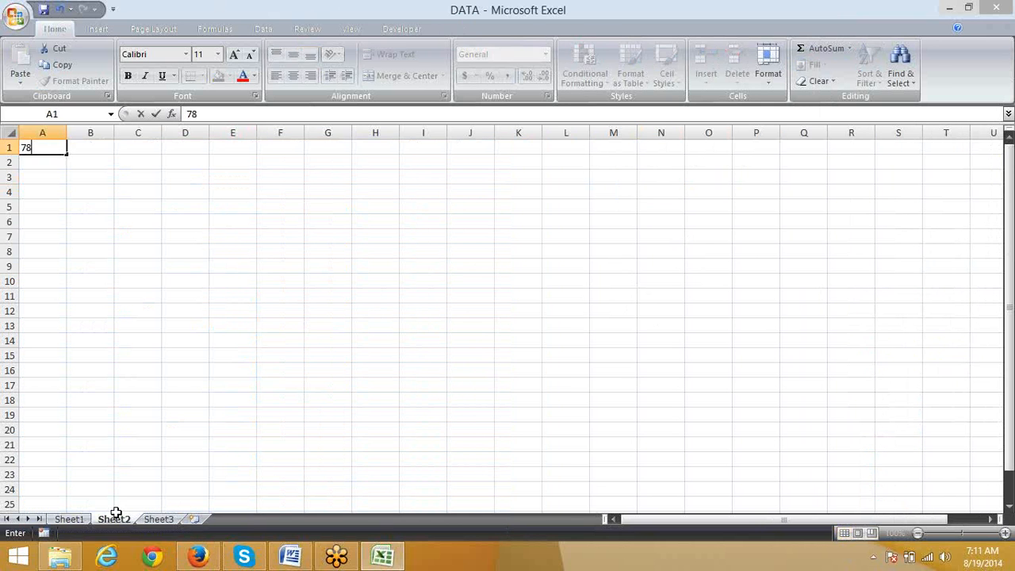
pyautogui.press('Return')
pyautogui.write('25')
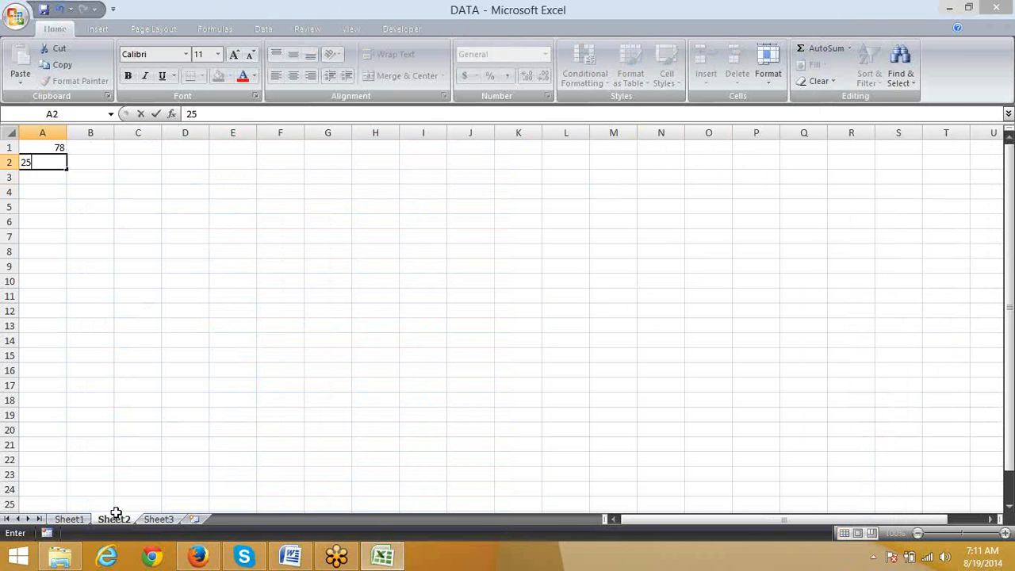
pyautogui.press('Escape')
pyautogui.press('Up')
# Step: Enter 10 in cell A1 of Sheet2 and fill it down through cell A8
pyautogui.write('10')
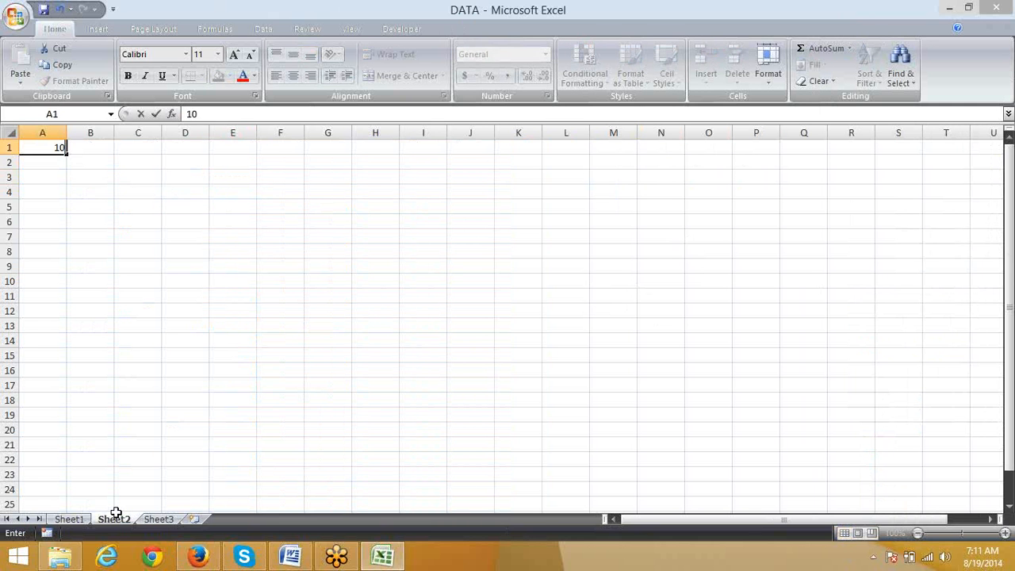
pyautogui.press('Return')
pyautogui.press('Up')
pyautogui.hotkey('shift', 'Down')
pyautogui.hotkey('shift', 'Down')
pyautogui.hotkey('shift', 'Down')
pyautogui.hotkey('shift', 'Down')
pyautogui.hotkey('shift', 'Down')
pyautogui.hotkey('shift', 'Down')
pyautogui.hotkey('shift', 'Down')
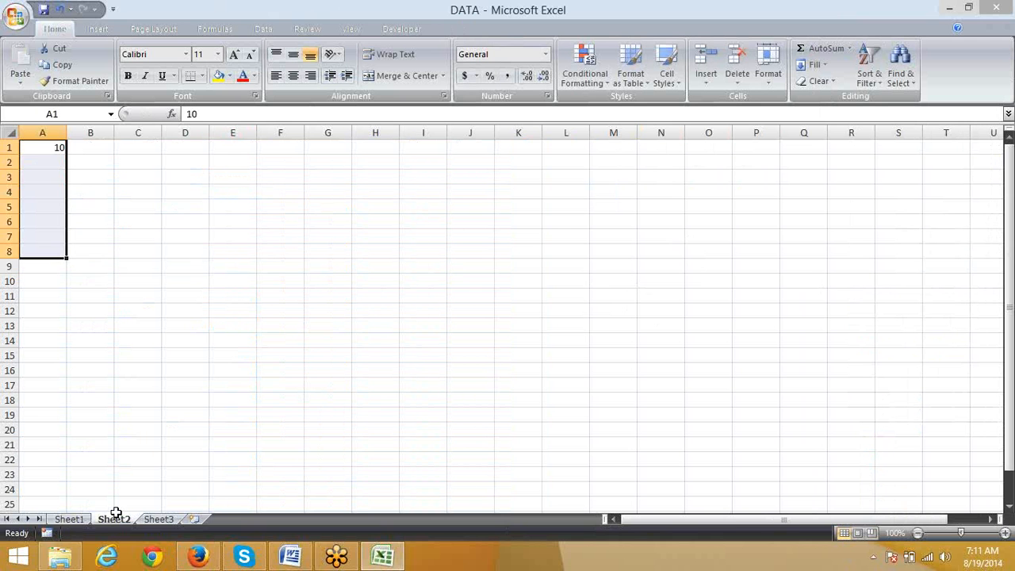
pyautogui.hotkey('ctrl', 'd')
pyautogui.hotkey('ctrl', 'Down')
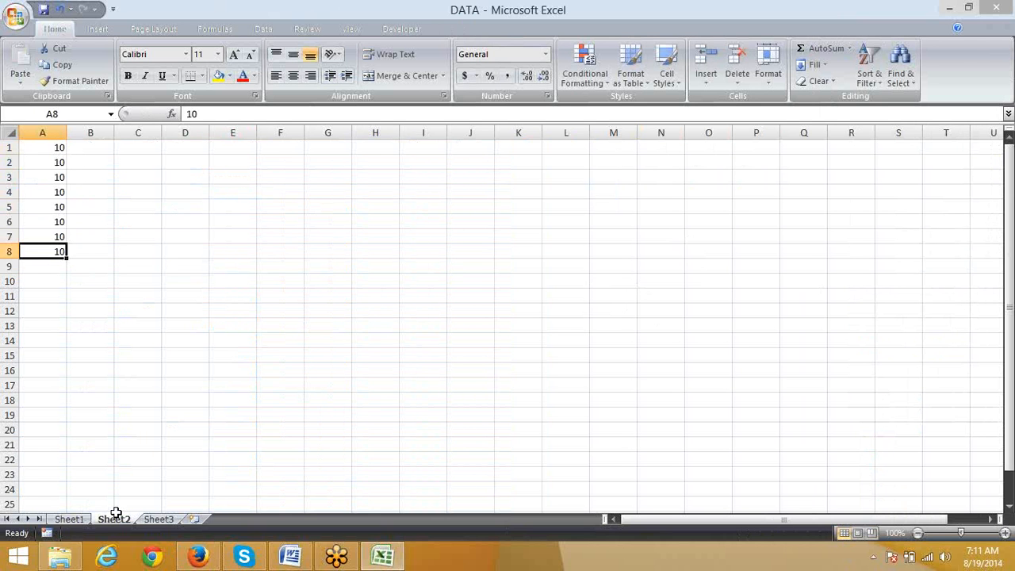
pyautogui.press('Right')
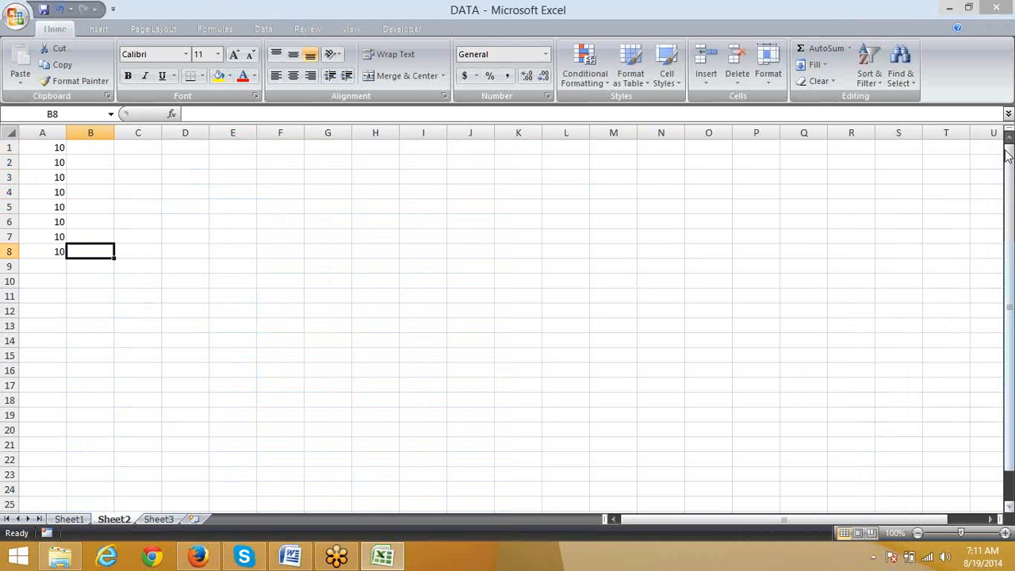
pyautogui.click(1003, 34)
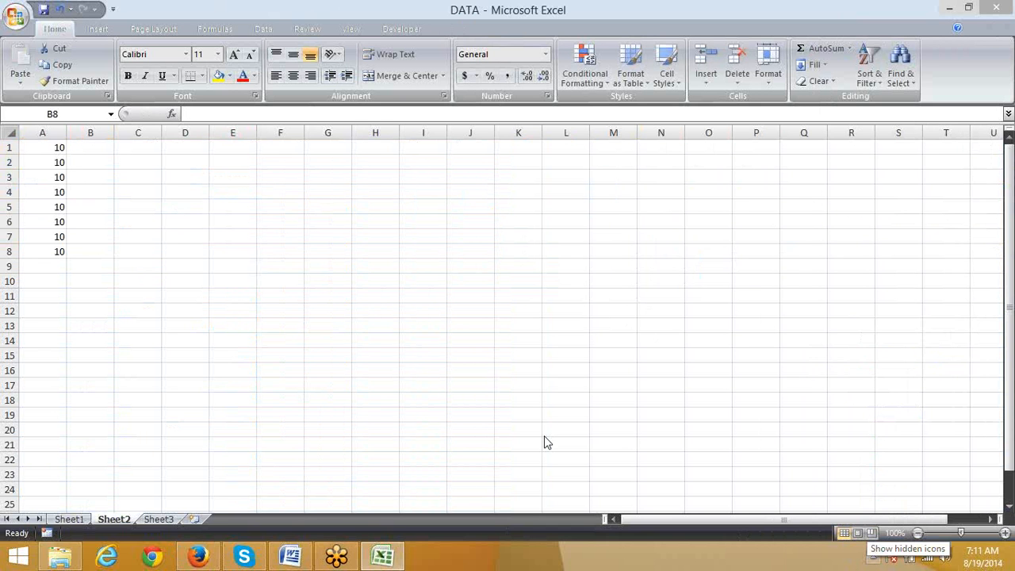
pyautogui.click(278, 267)
pyautogui.click(296, 292)
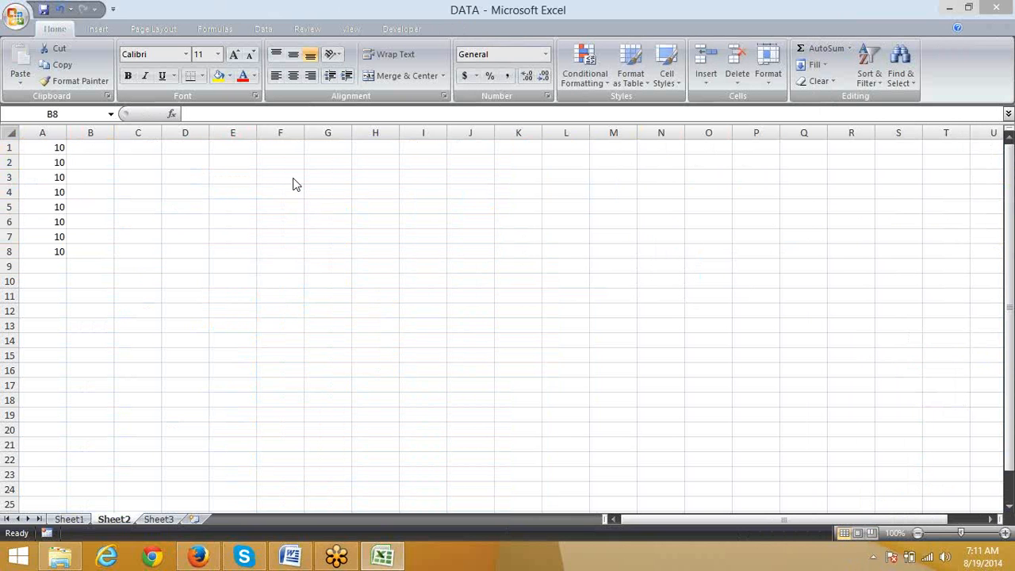
pyautogui.click(516, 446)
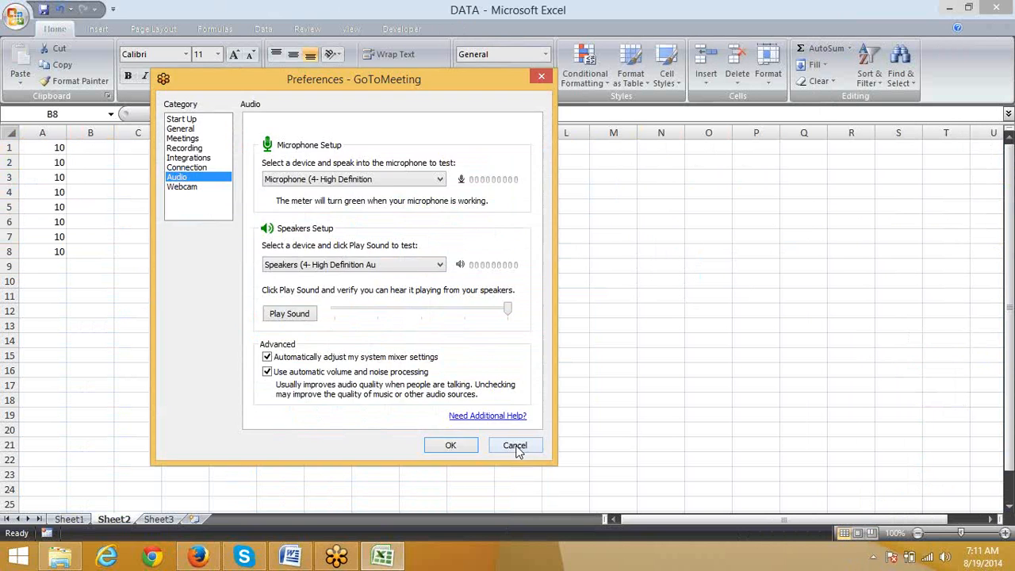
pyautogui.click(515, 446)
pyautogui.click(873, 558)
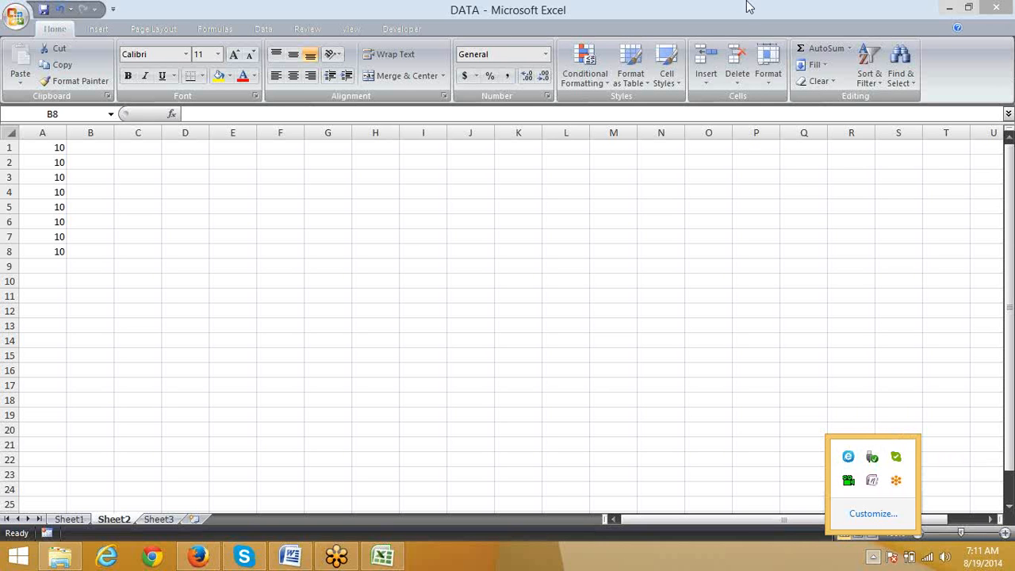
pyautogui.click(850, 135)
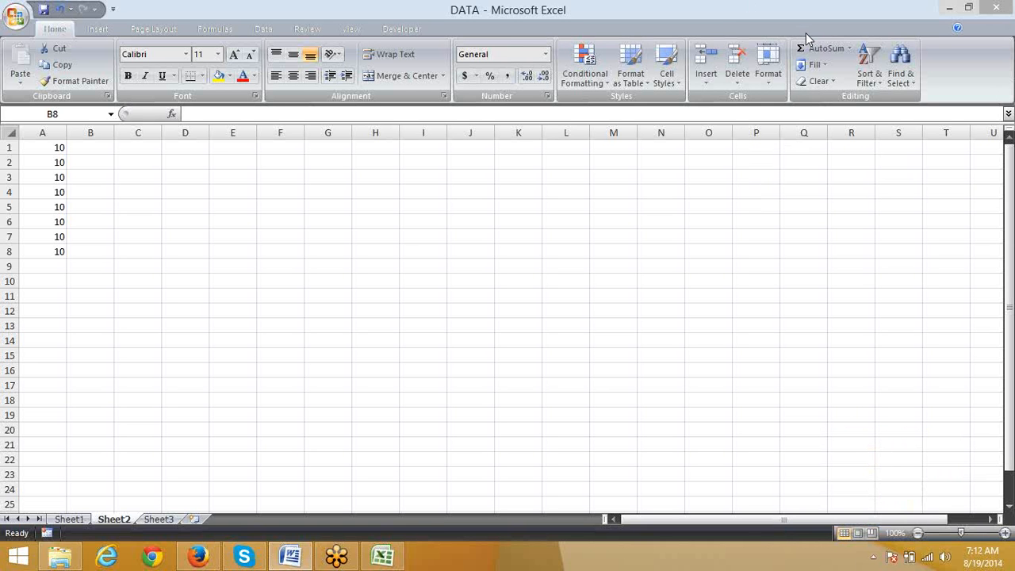
# Step: Enter an AVERAGEA formula in cell B9 that covers the range A1:A8
pyautogui.click(104, 266)
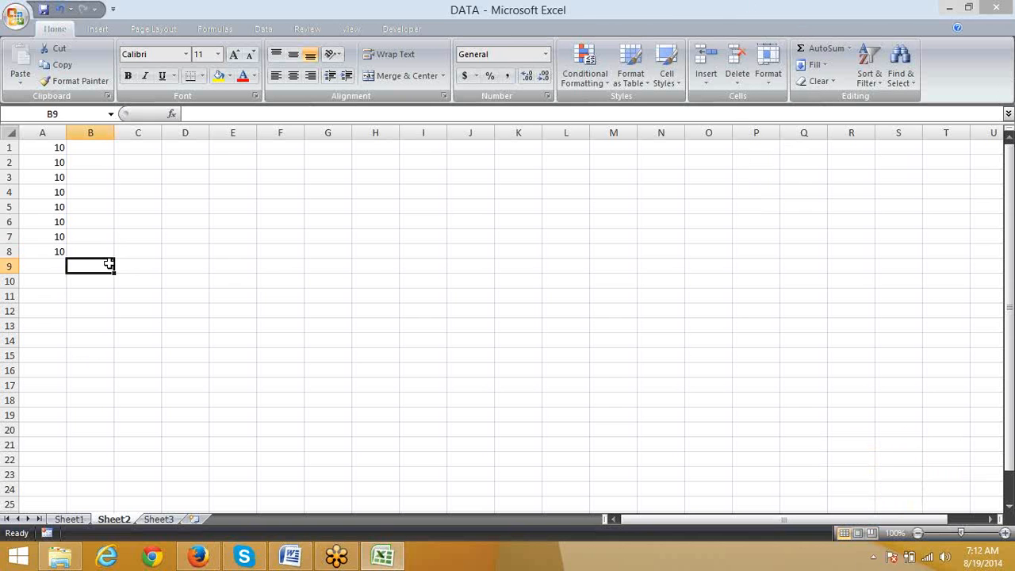
pyautogui.write('=av')
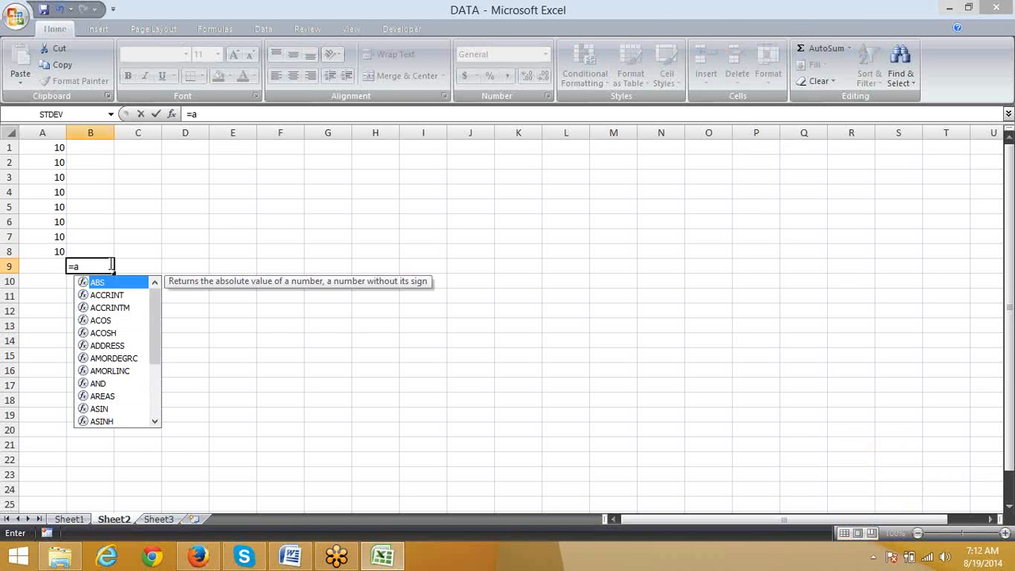
pyautogui.press('Down')
pyautogui.press('Down')
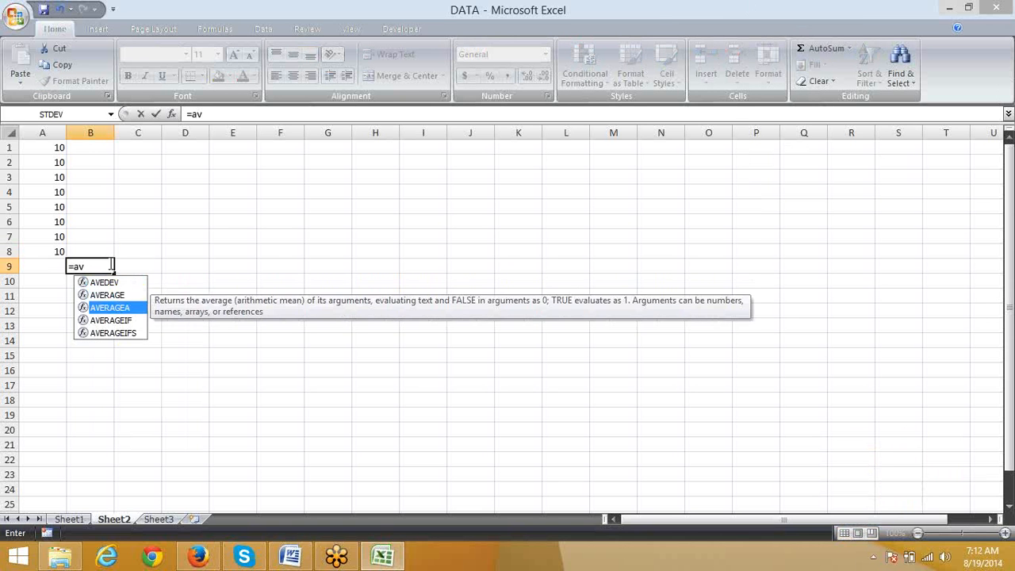
pyautogui.press('Tab')
pyautogui.press('Left')
pyautogui.press('Up')
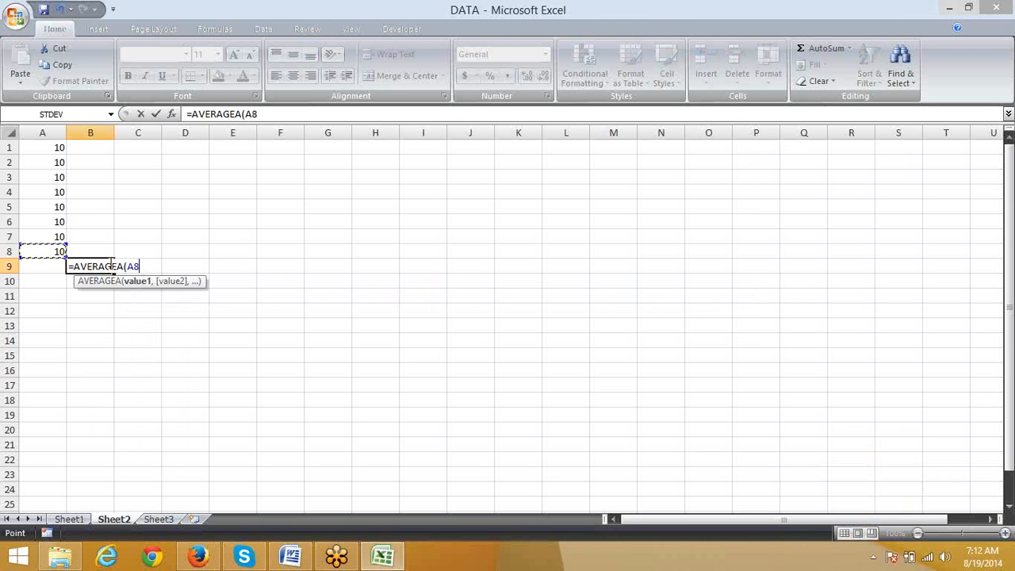
pyautogui.hotkey('shift', 'Up')
pyautogui.hotkey('shift', 'Up')
pyautogui.hotkey('shift', 'Up')
pyautogui.hotkey('shift', 'Up')
pyautogui.hotkey('shift', 'Up')
pyautogui.hotkey('shift', 'Up')
pyautogui.hotkey('shift', 'Up')
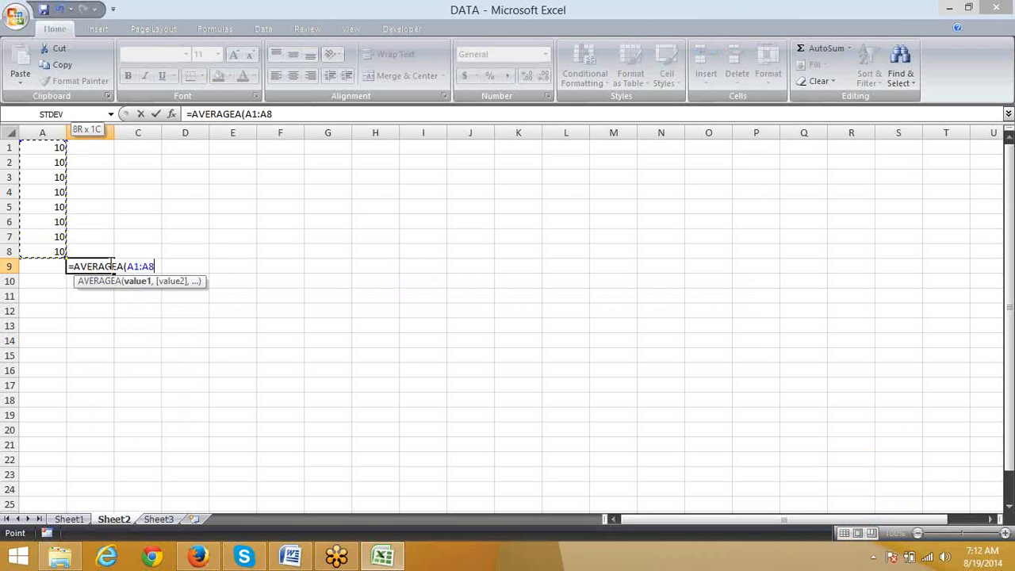
pyautogui.press('Return')
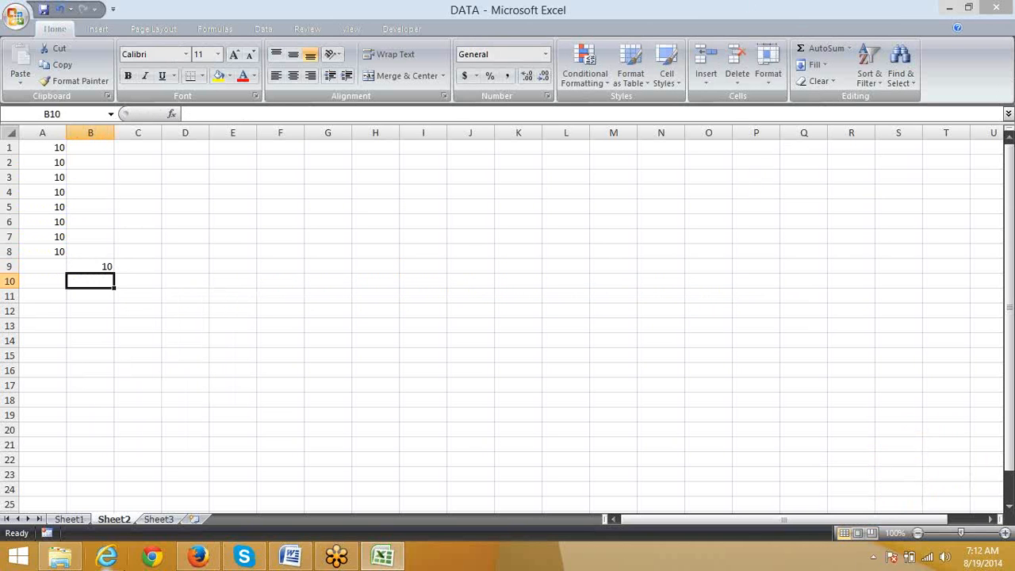
pyautogui.moveTo(183, 564)
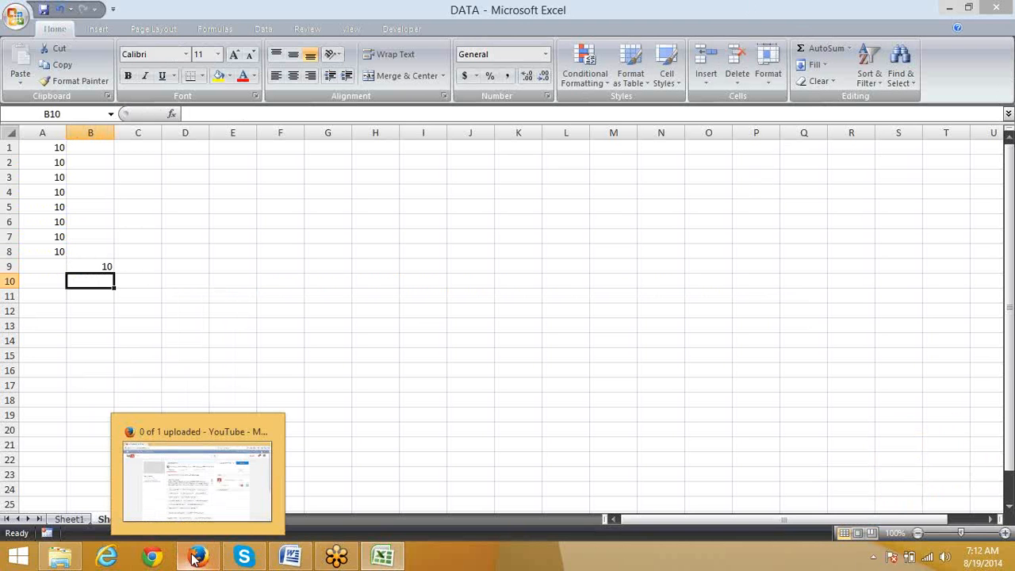
pyautogui.click(201, 491)
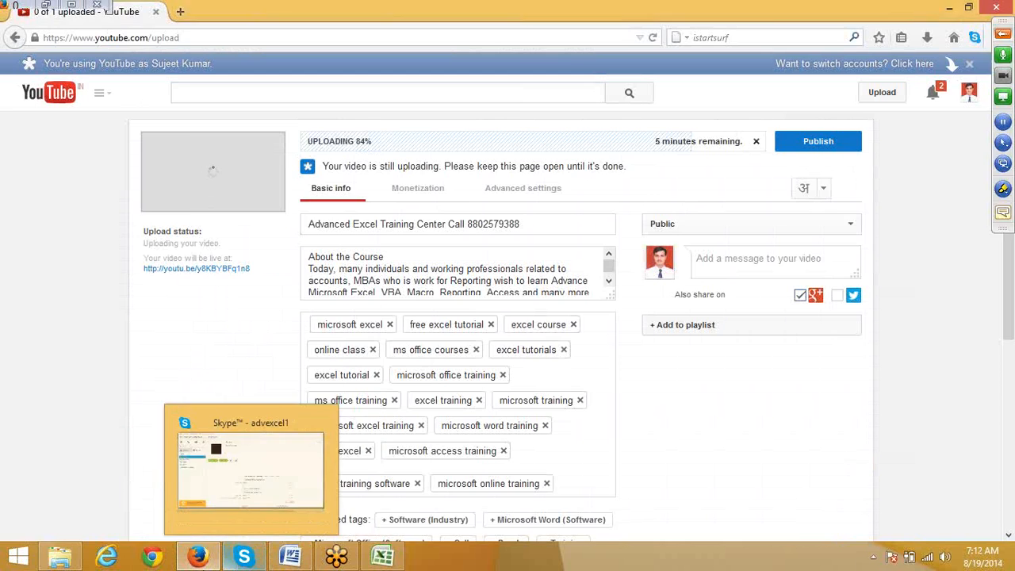
pyautogui.click(200, 559)
pyautogui.click(67, 254)
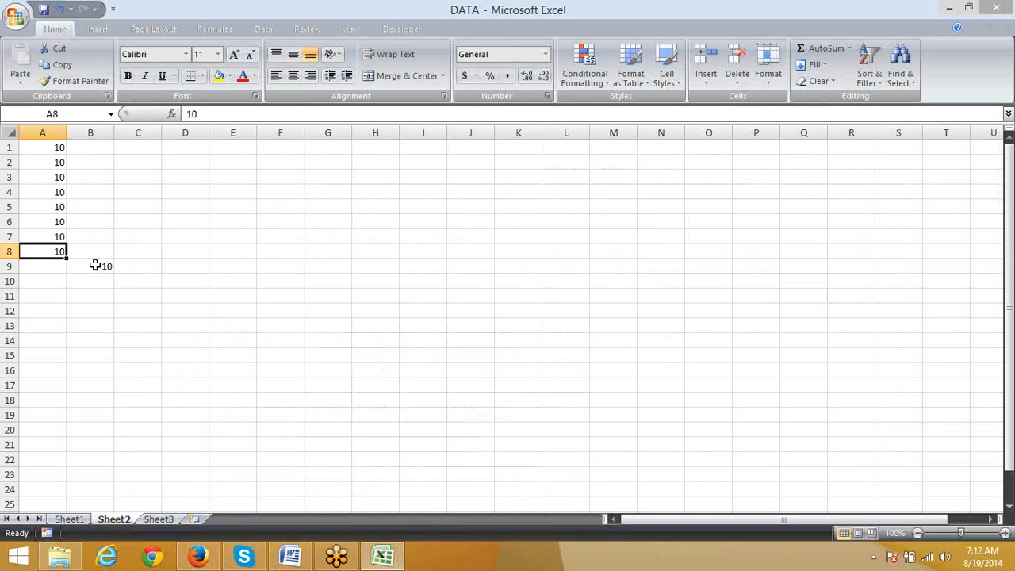
pyautogui.click(89, 265)
pyautogui.moveTo(61, 144); pyautogui.dragTo(60, 252)
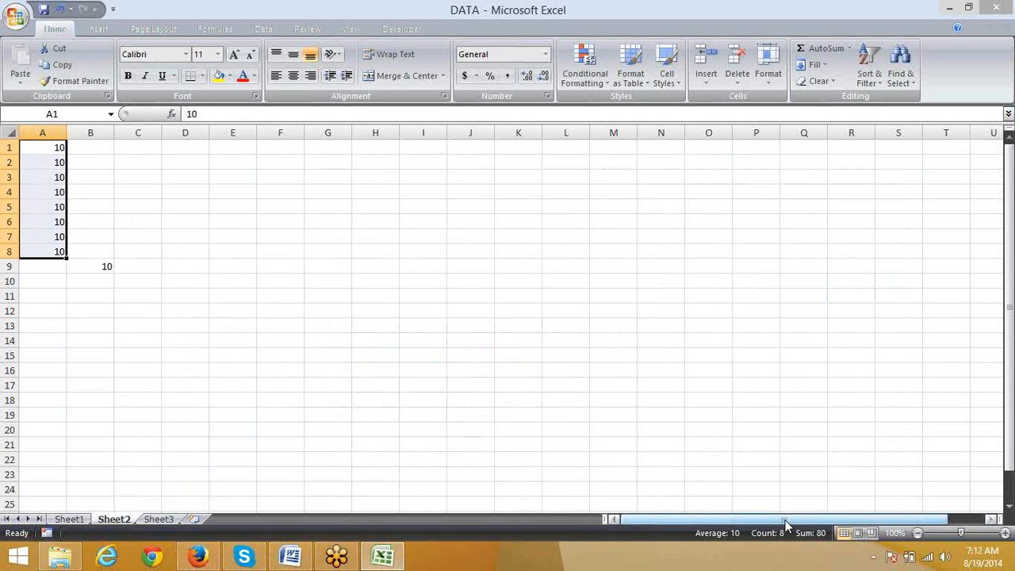
# Step: Enter a second AVERAGEA formula in cell C9 that covers the range A1:A8
pyautogui.click(124, 264)
pyautogui.write('=a')
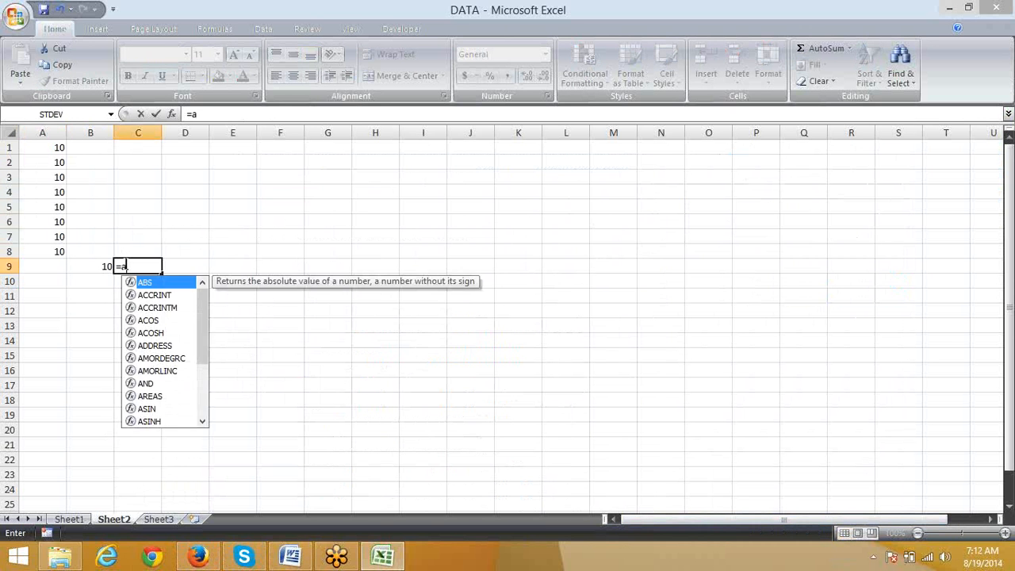
pyautogui.write('v')
pyautogui.press('Down')
pyautogui.press('Down')
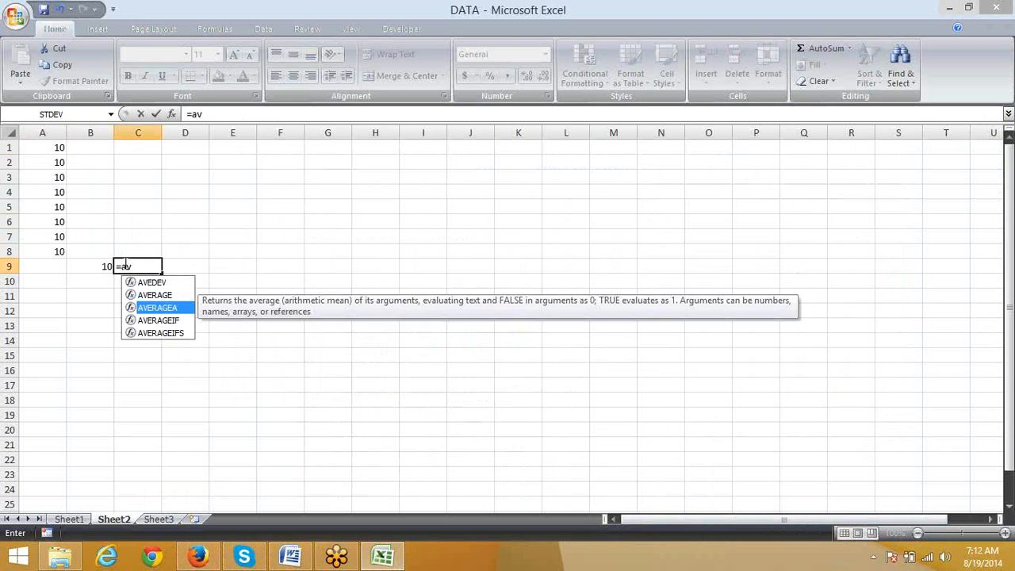
pyautogui.press('Down')
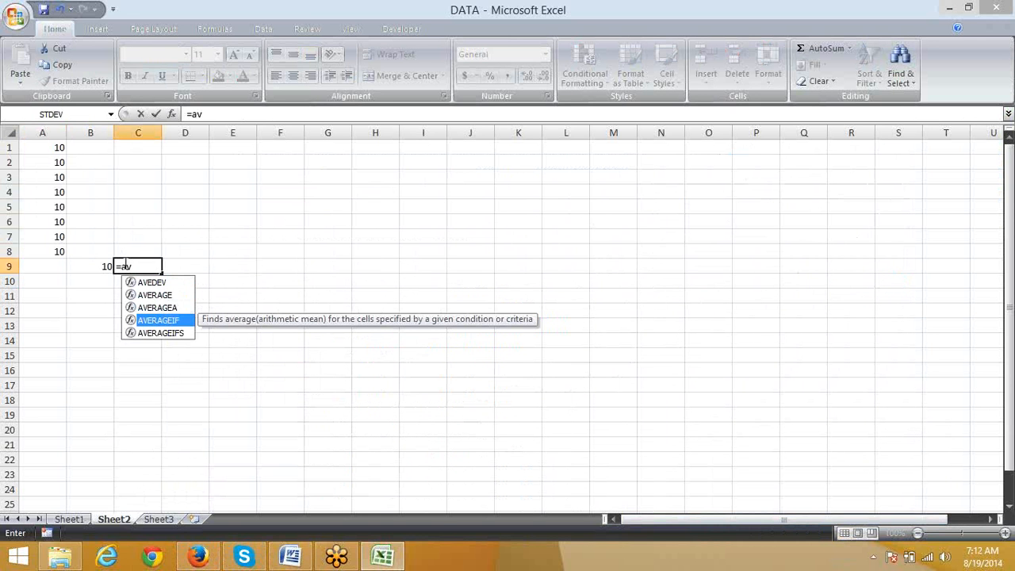
pyautogui.press('Up')
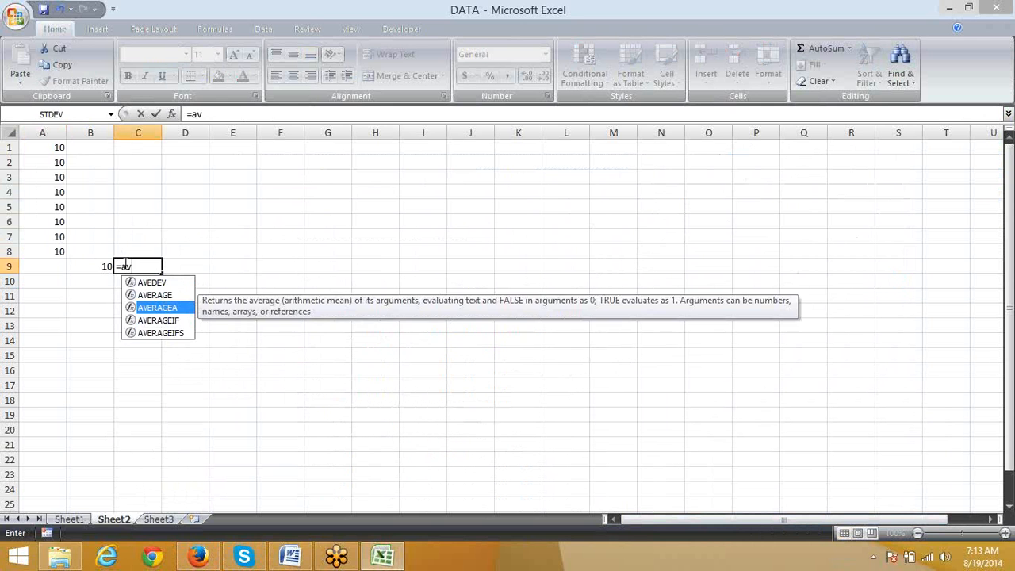
pyautogui.press('Tab')
pyautogui.press('Left')
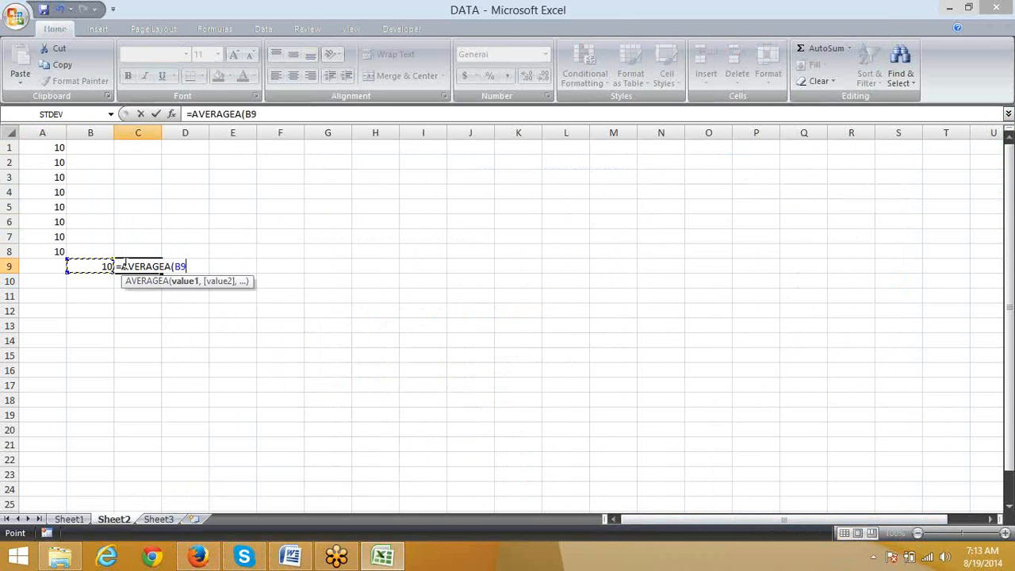
pyautogui.press('Left')
pyautogui.press('Up')
pyautogui.press('Up')
pyautogui.press('Down')
pyautogui.hotkey('ctrl', 'shift', 'Up')
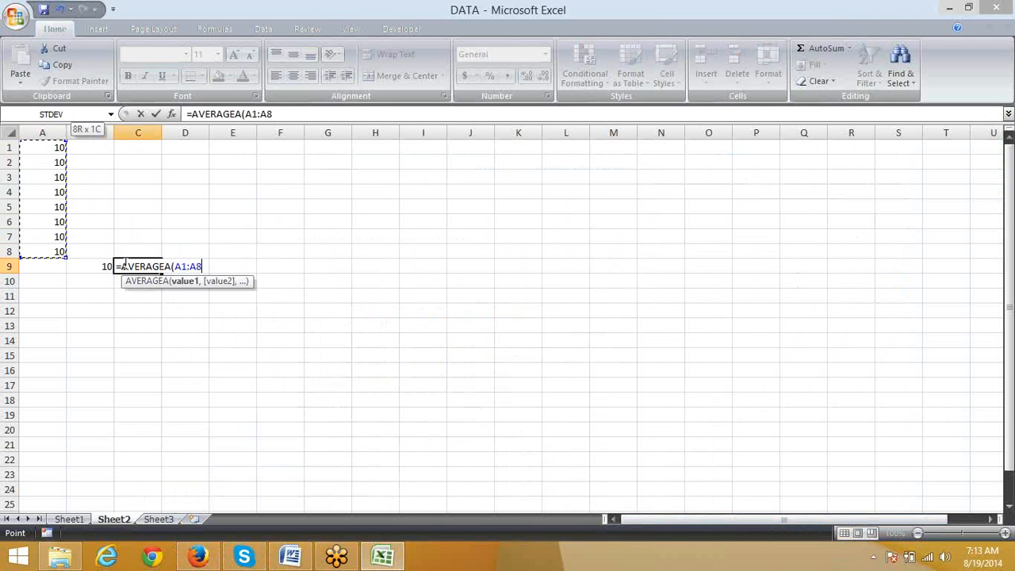
pyautogui.press('Return')
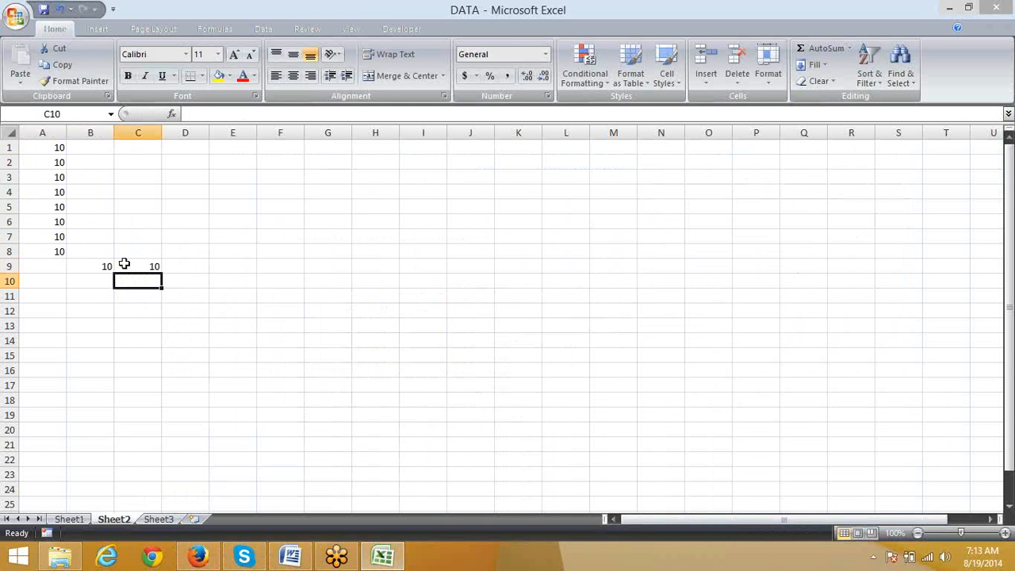
# Step: Replace the number in cell A6 with the logical value TRUE
pyautogui.click(124, 264)
pyautogui.press('Left')
pyautogui.press('Left')
pyautogui.press('Up')
pyautogui.press('Up')
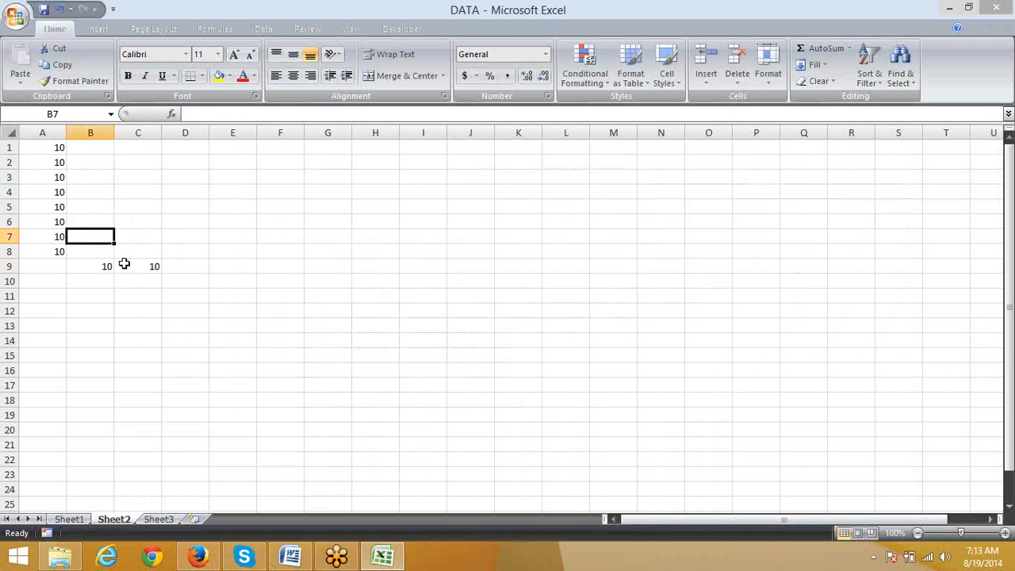
pyautogui.press('Up')
pyautogui.press('Delete')
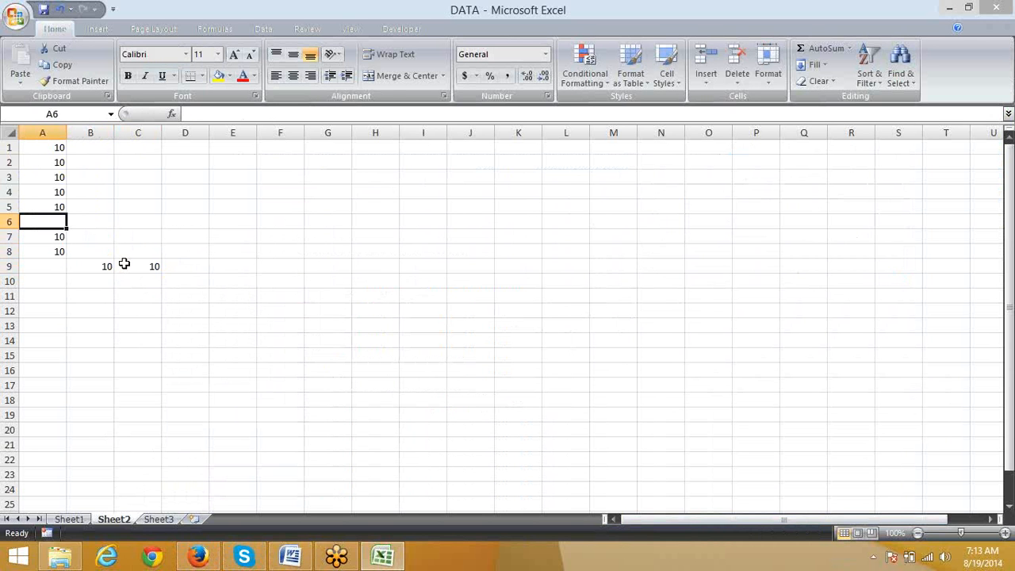
pyautogui.press('Up')
pyautogui.press('Down')
pyautogui.write('true')
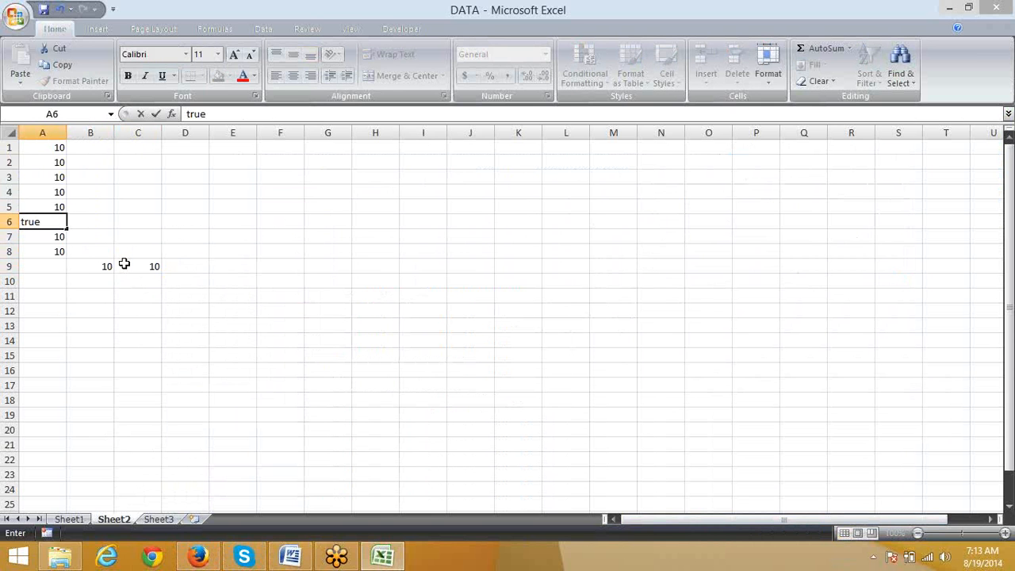
pyautogui.press('Return')
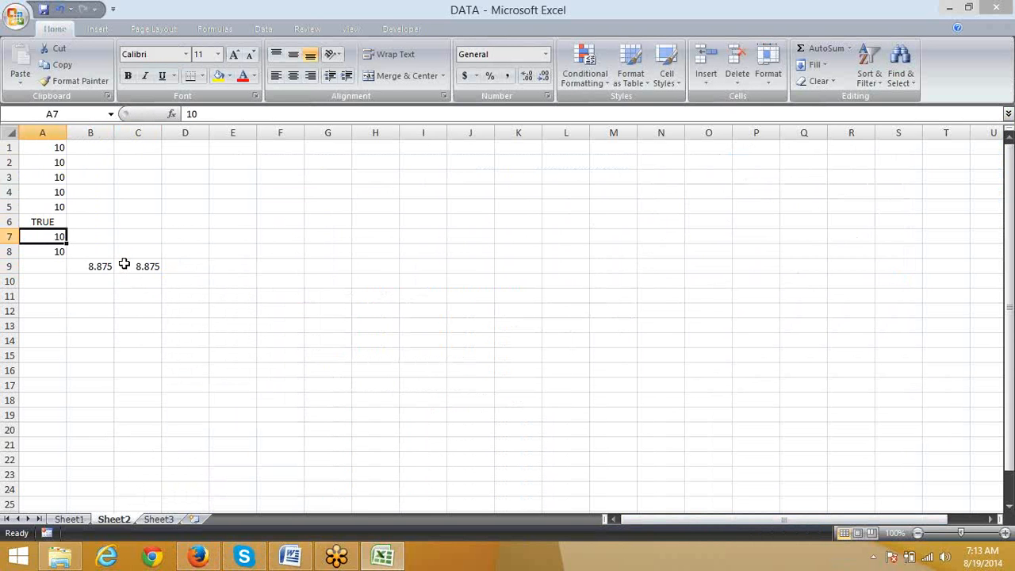
# Step: Change the function in cell B9 from AVERAGEA to AVERAGE, keeping the range A1:A8
pyautogui.press('Up')
pyautogui.click(100, 265)
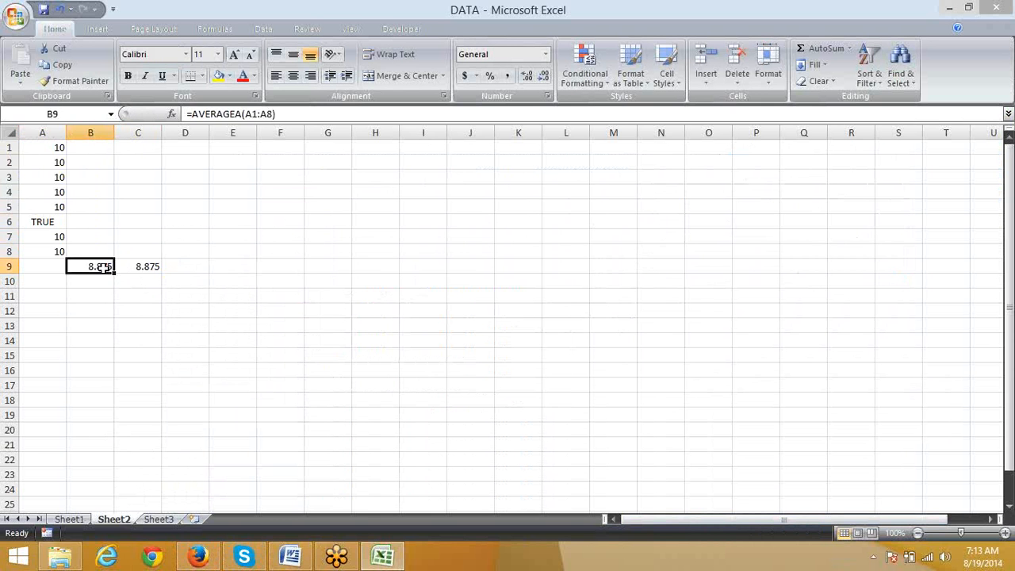
pyautogui.click(236, 114)
pyautogui.press('BackSpace')
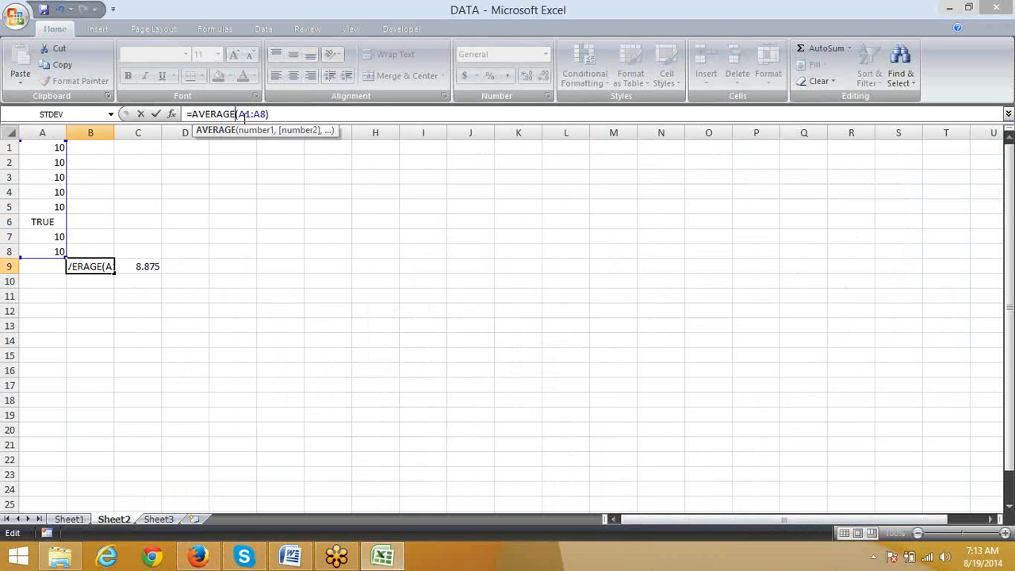
pyautogui.press('Return')
pyautogui.press('Up')
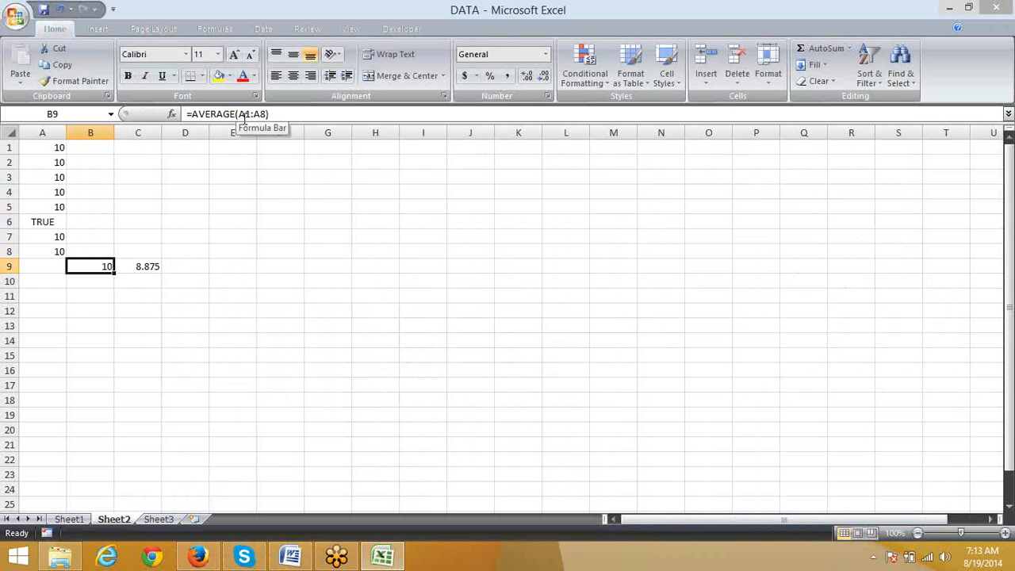
# Step: Compare the formulas in B9 and C9, and enter 1 in cell B6 beside TRUE
pyautogui.click(40, 223)
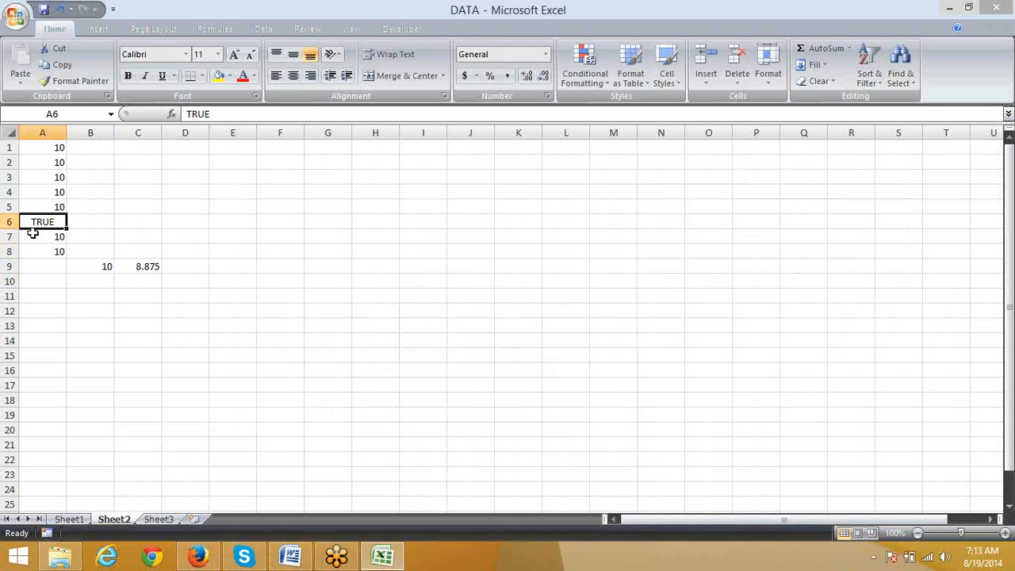
pyautogui.click(100, 267)
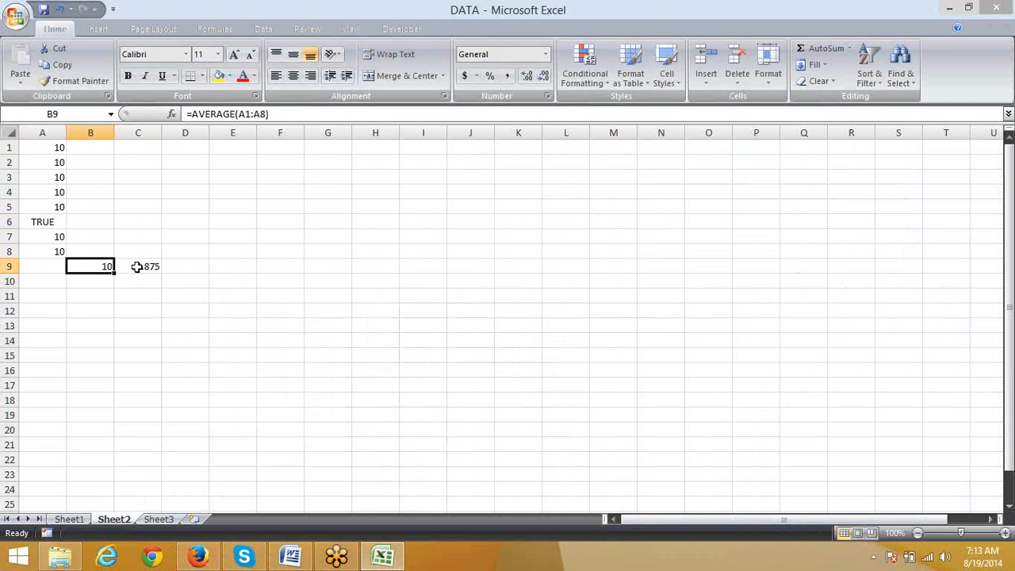
pyautogui.click(137, 267)
pyautogui.click(77, 222)
pyautogui.write('1')
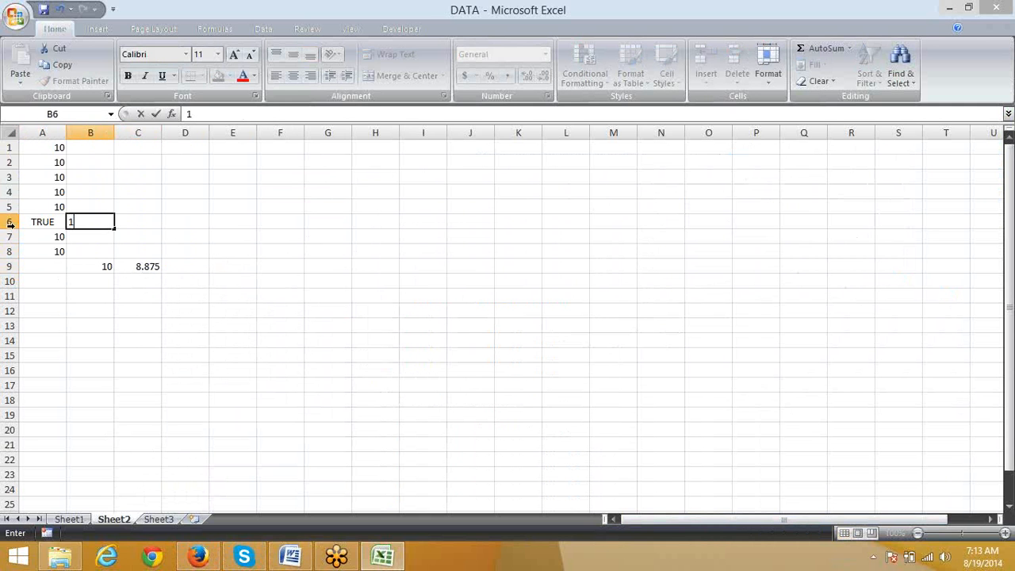
pyautogui.press('Return')
# Step: Check the values in A1:A8 and the formula in C9, and enter 71 in cell F4
pyautogui.moveTo(37, 254); pyautogui.dragTo(47, 148)
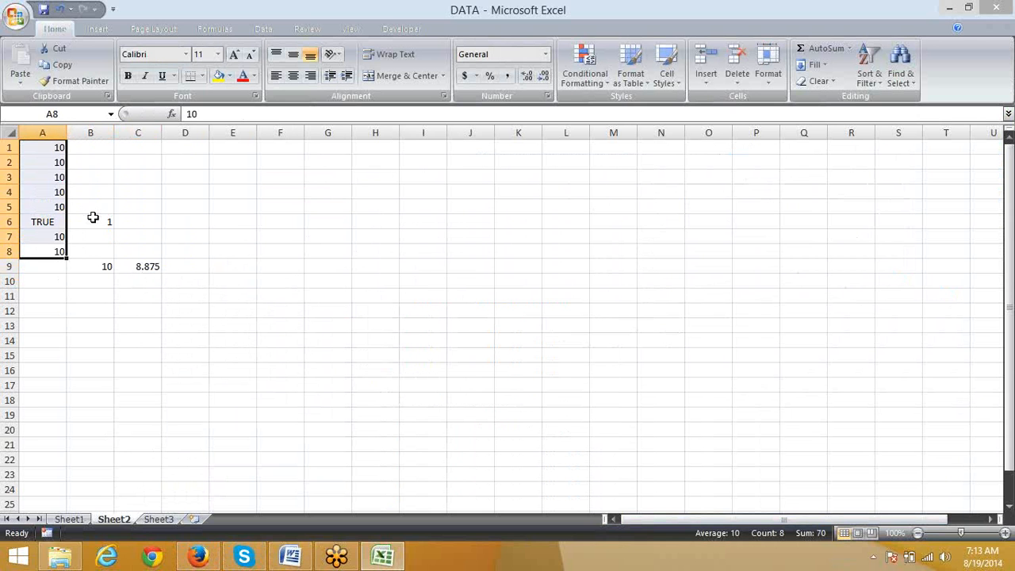
pyautogui.click(137, 265)
pyautogui.click(269, 191)
pyautogui.write('7')
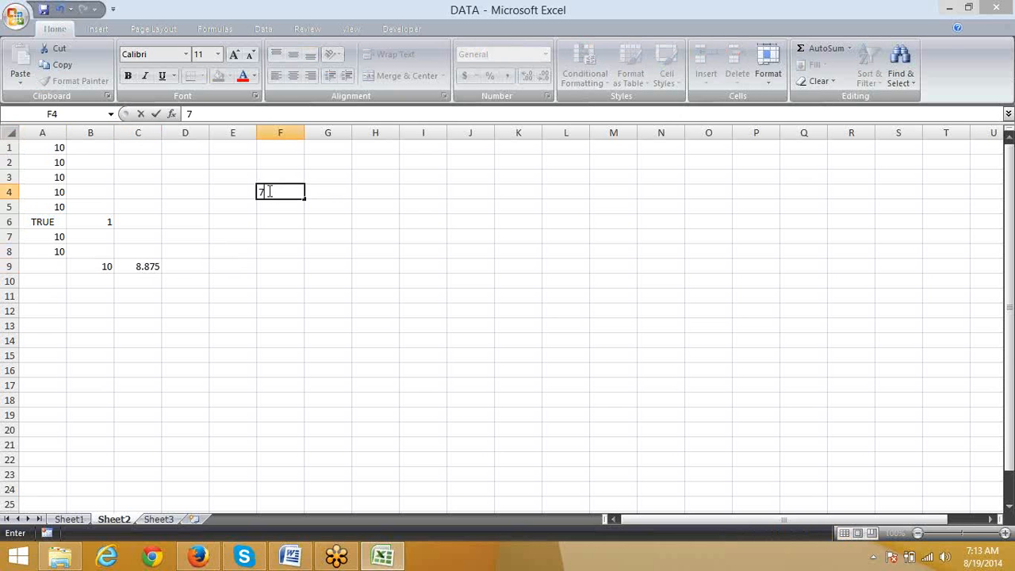
pyautogui.write('1')
pyautogui.press('Tab')
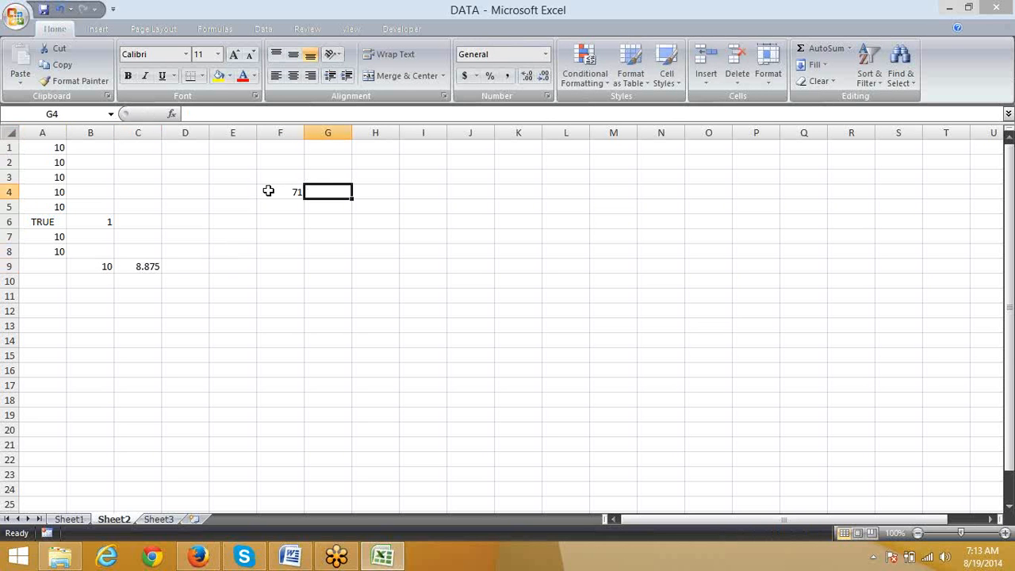
# Step: Enter the formula =F4/8 in cell G4 to work out the average manually
pyautogui.write('=')
pyautogui.click(269, 190)
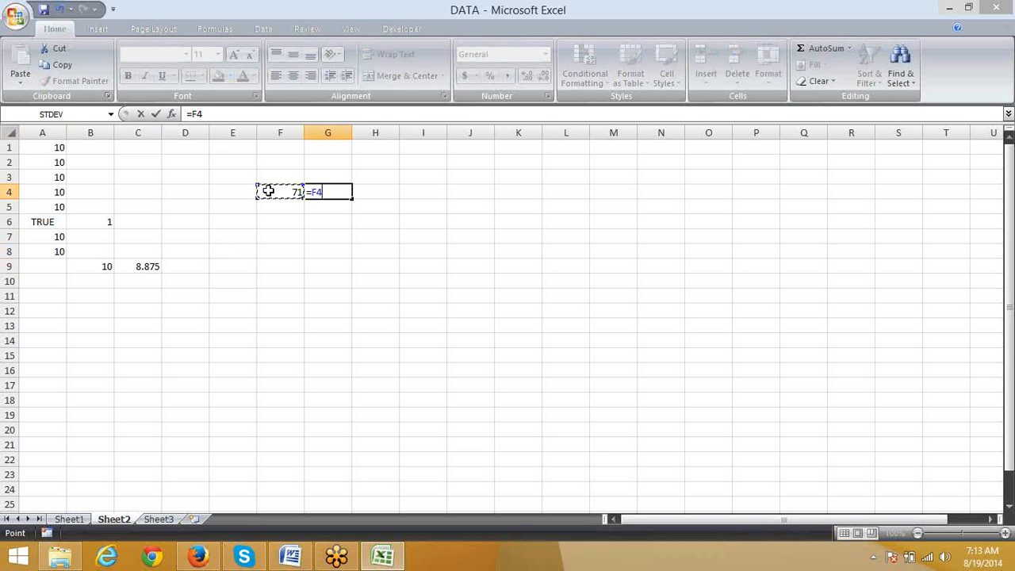
pyautogui.write('/8')
pyautogui.press('Return')
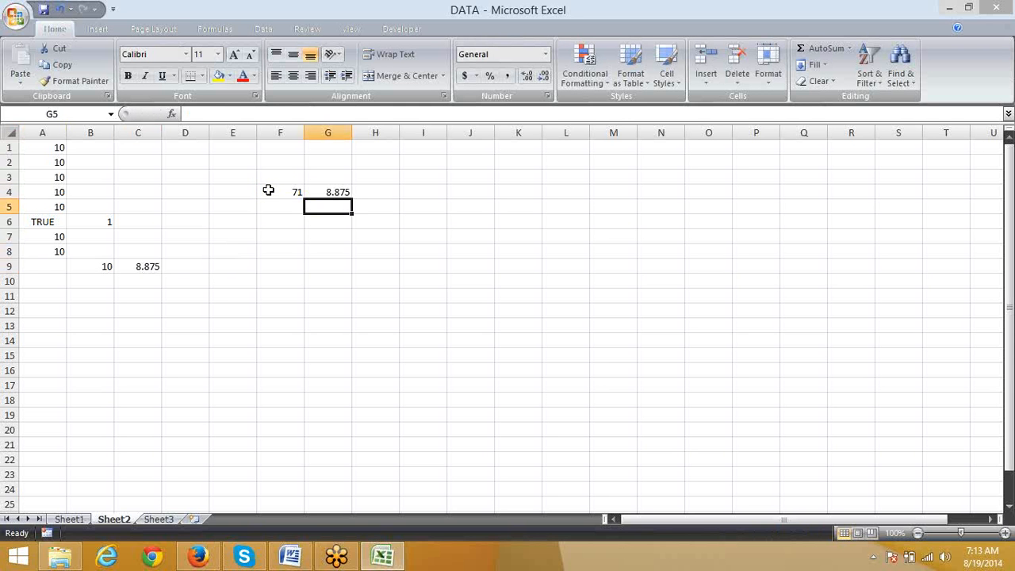
# Step: Replace the number in cell A3 with the logical value FALSE and check the average formulas in row 9
pyautogui.click(58, 174)
pyautogui.write('fa')
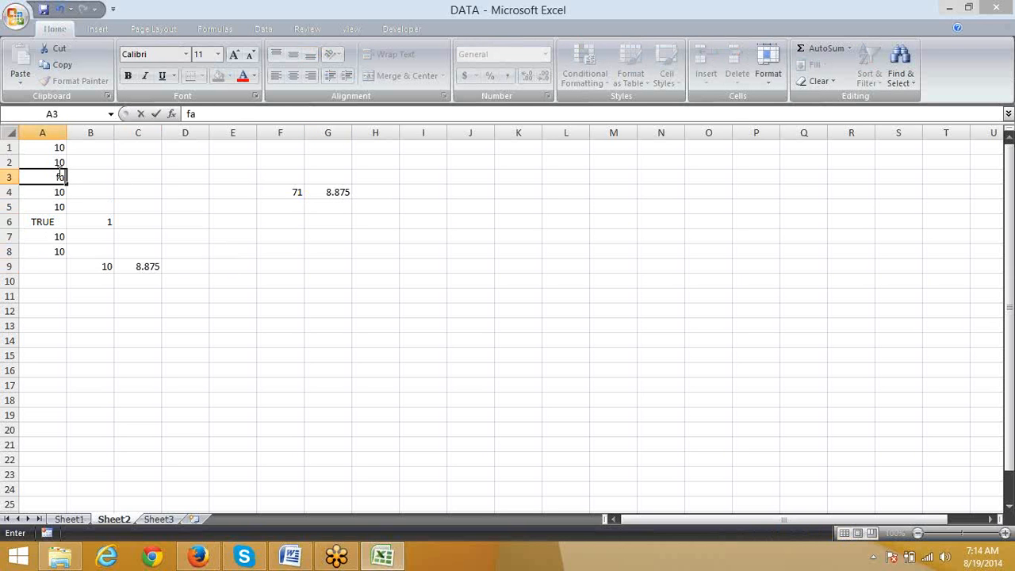
pyautogui.write('lse')
pyautogui.press('Return')
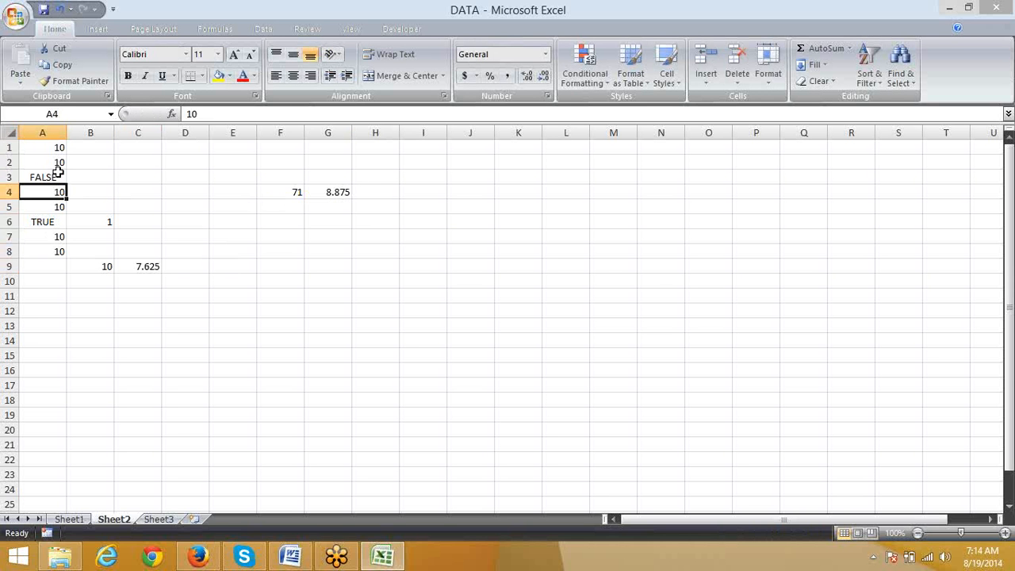
pyautogui.click(105, 266)
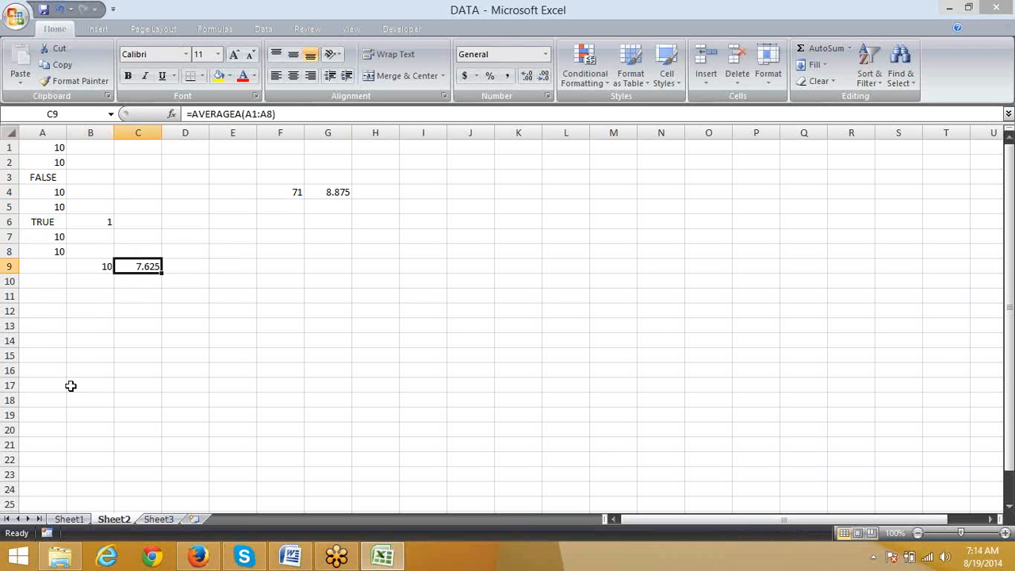
# Step: Switch to Sheet1 and review the Call Duration column and the North entry in the Region column
pyautogui.click(72, 519)
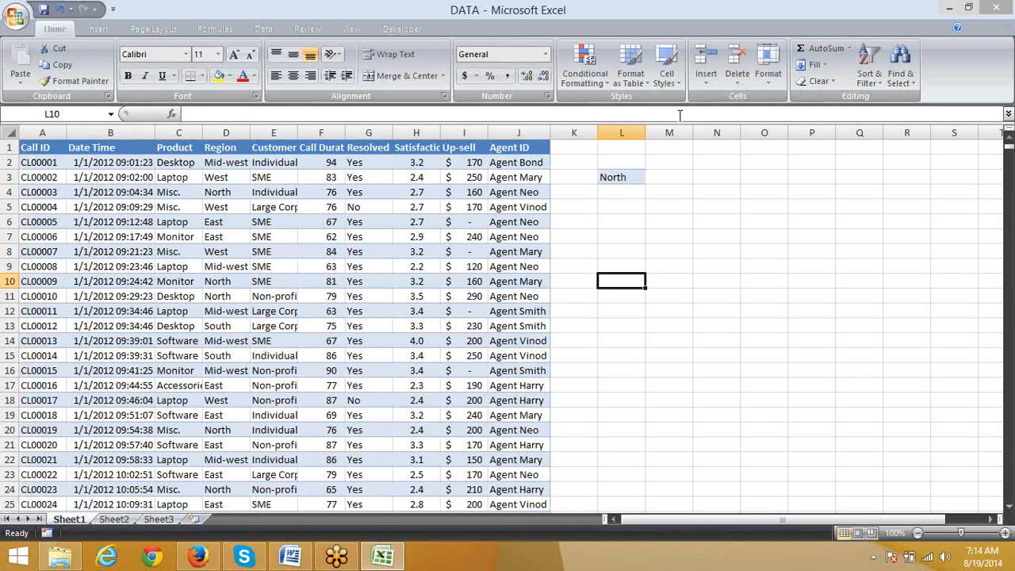
pyautogui.click(666, 162)
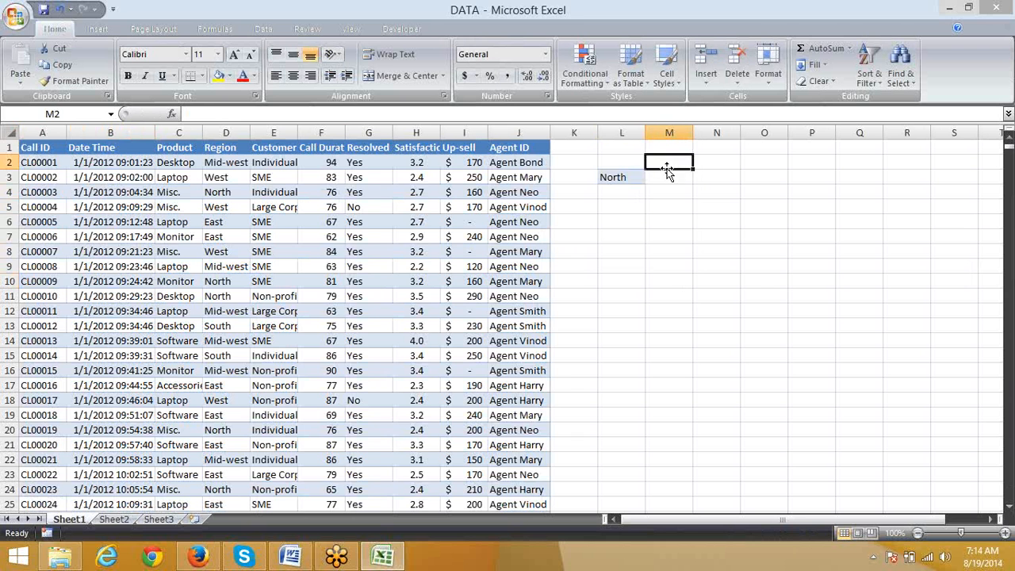
pyautogui.click(312, 127)
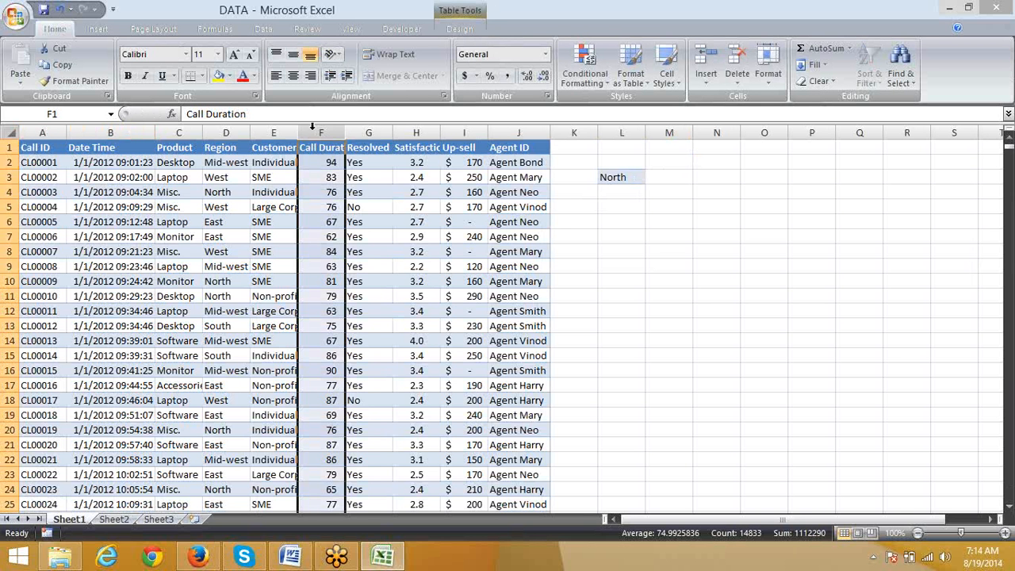
pyautogui.click(224, 189)
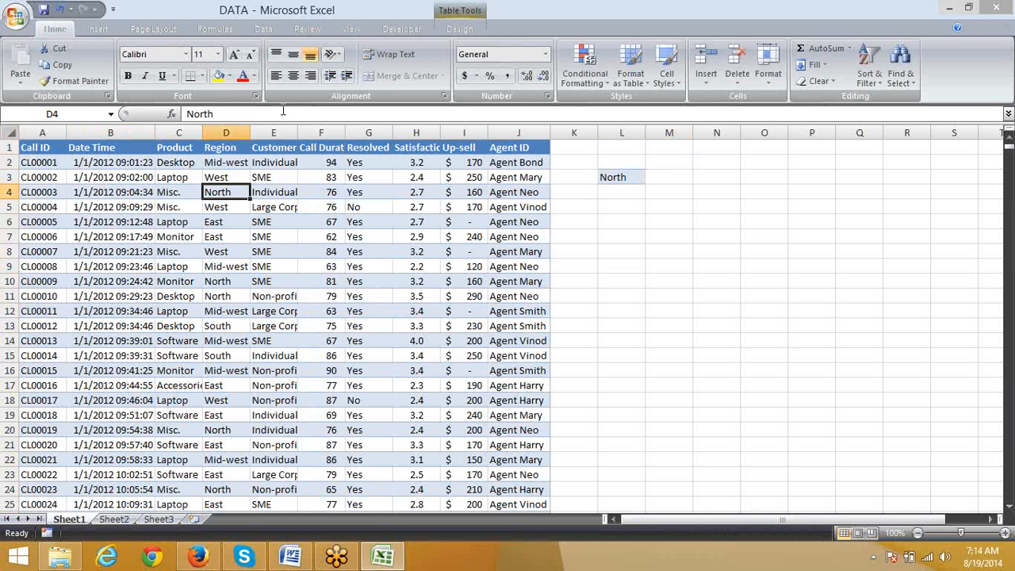
# Step: Enter =AVERAGEIF(D:D,L3,F:F) in cell M3 to average the call duration for the North region
pyautogui.click(670, 177)
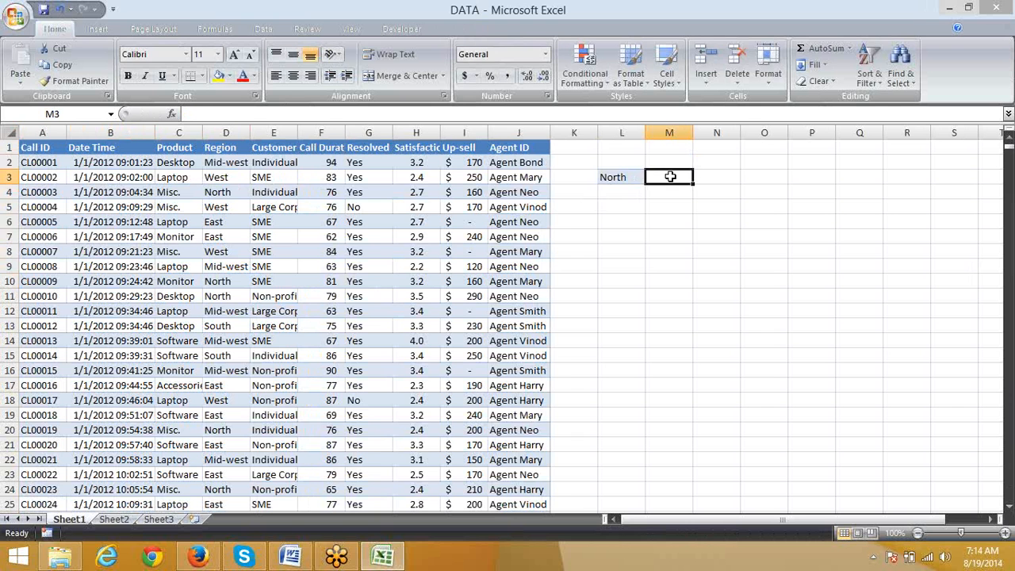
pyautogui.write('=av')
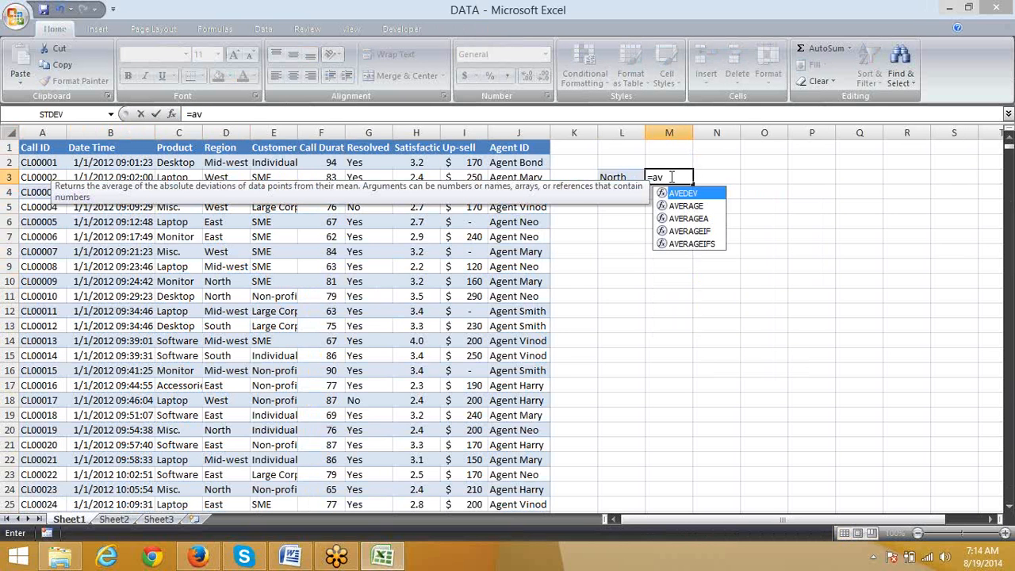
pyautogui.press('Down')
pyautogui.press('Down')
pyautogui.press('Down')
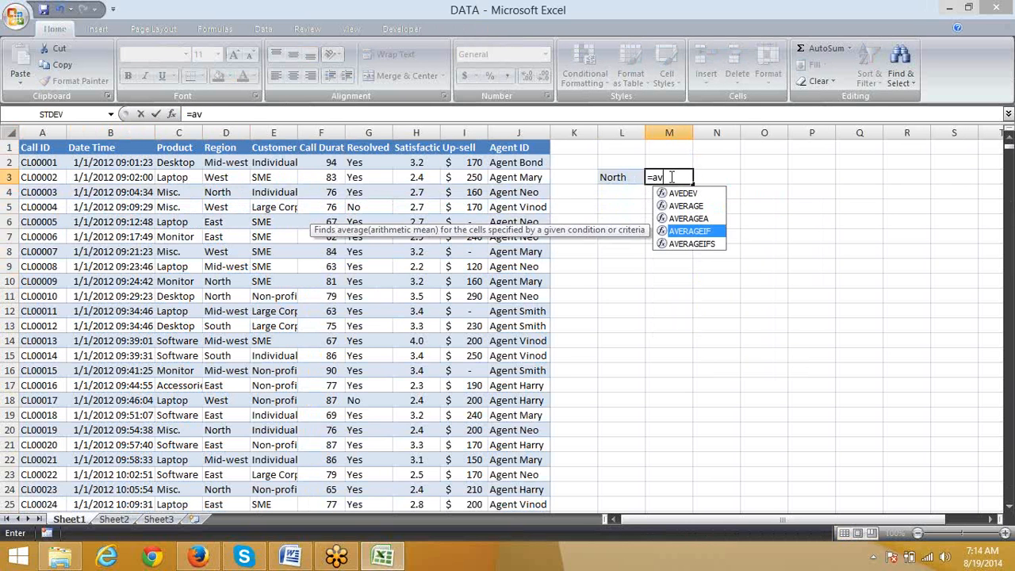
pyautogui.press('Tab')
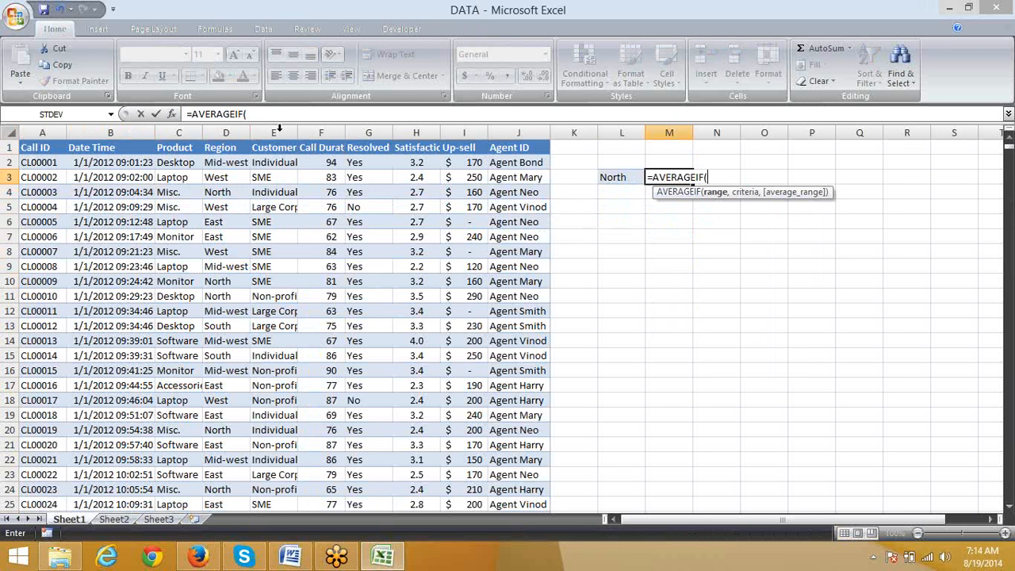
pyautogui.click(219, 133)
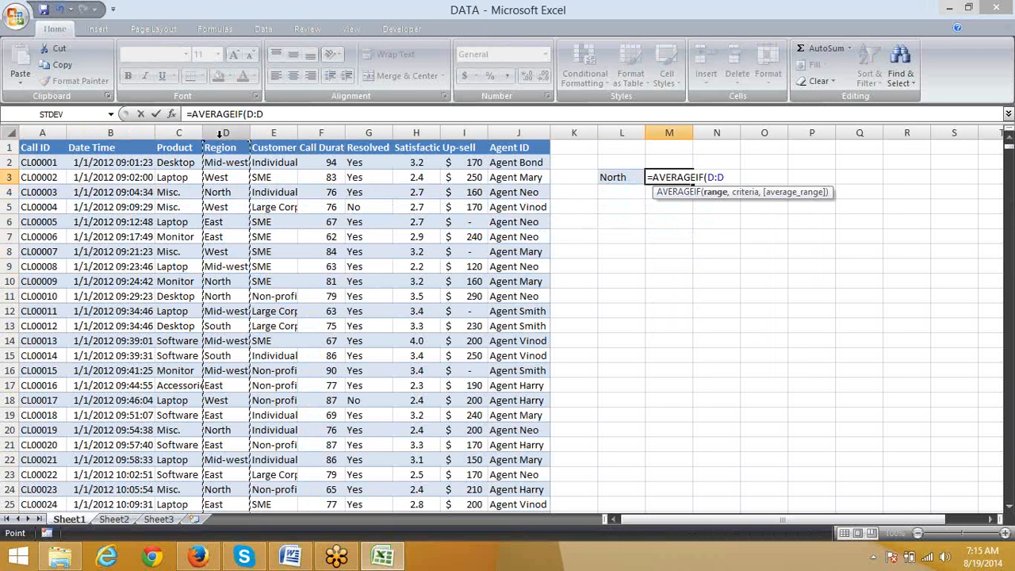
pyautogui.write(',')
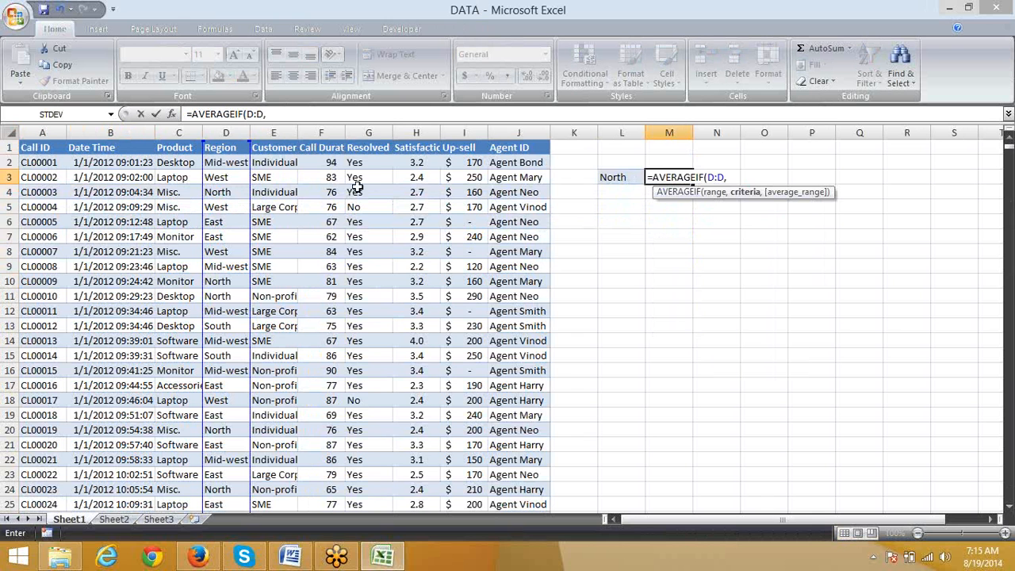
pyautogui.click(609, 176)
pyautogui.write(',')
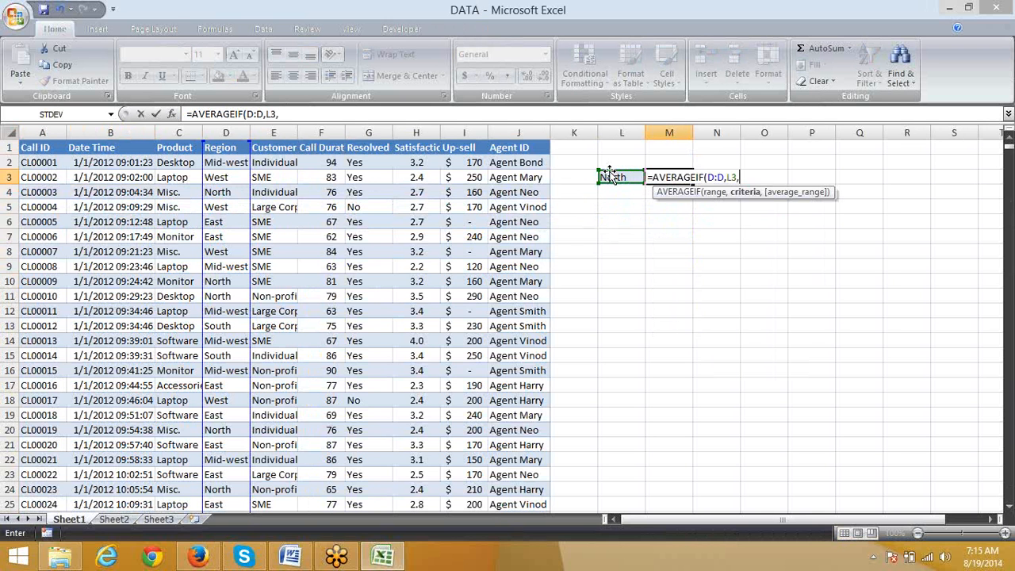
pyautogui.click(321, 132)
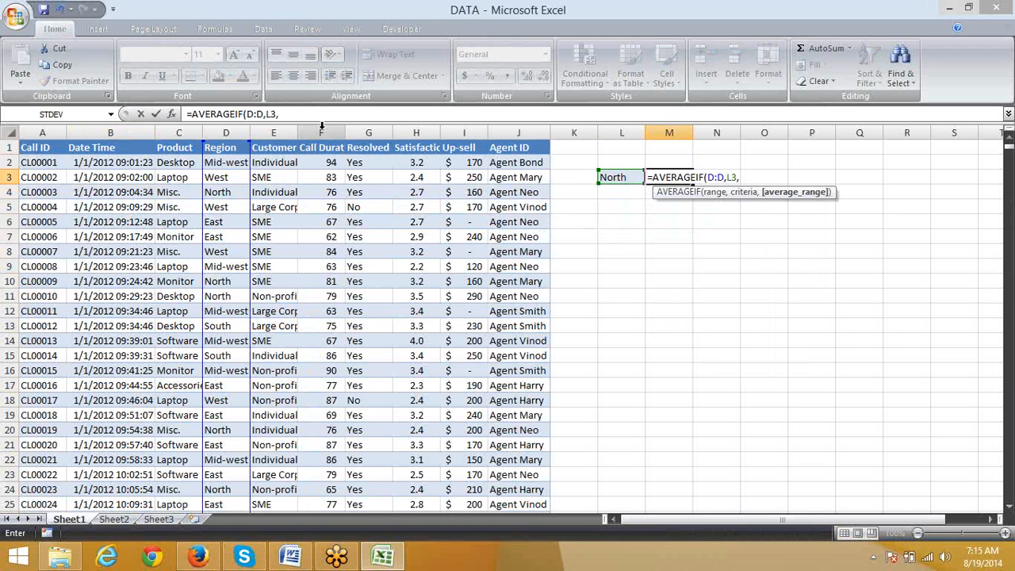
pyautogui.press('Return')
pyautogui.press('Up')
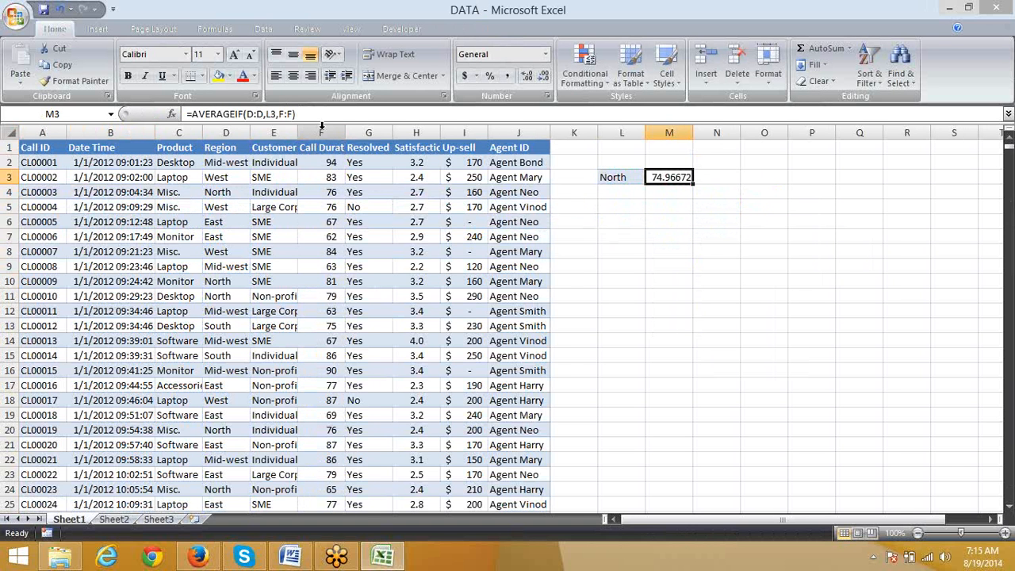
# Step: Enter the criterion >50 in cell L5
pyautogui.press('Right')
pyautogui.press('Right')
pyautogui.press('Down')
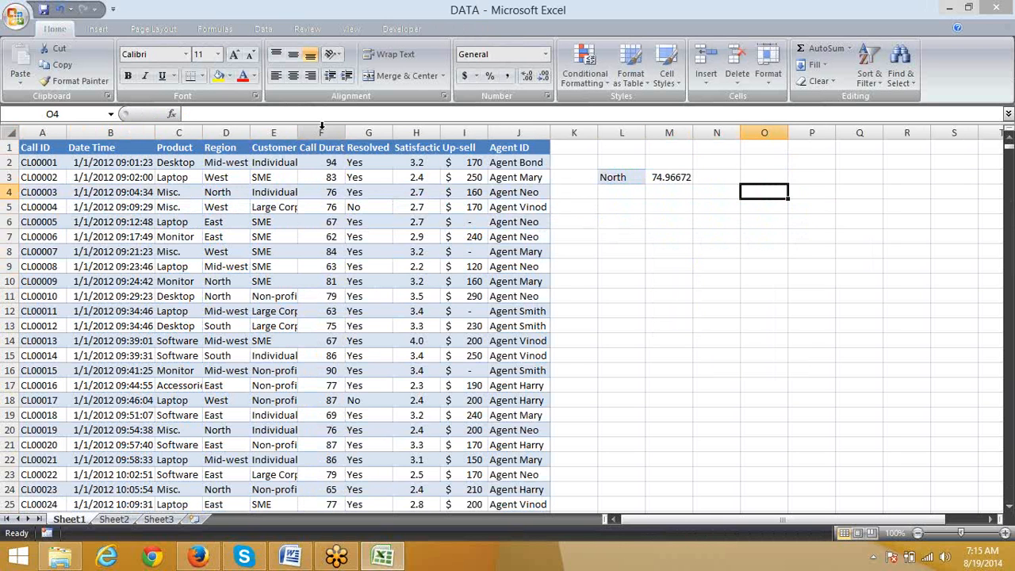
pyautogui.press('Left')
pyautogui.press('Left')
pyautogui.press('Left')
pyautogui.press('Down')
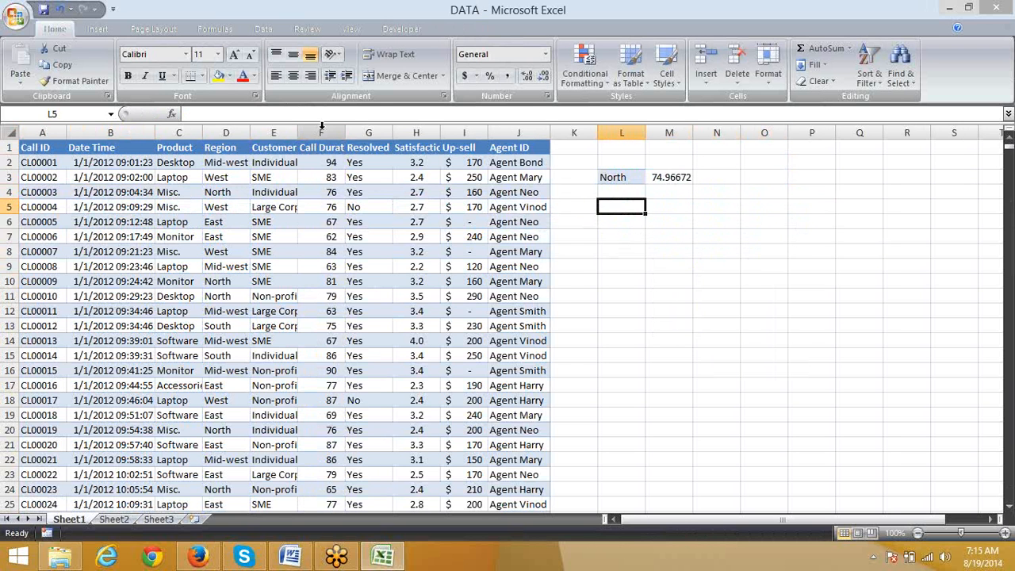
pyautogui.write('>50')
pyautogui.press('Tab')
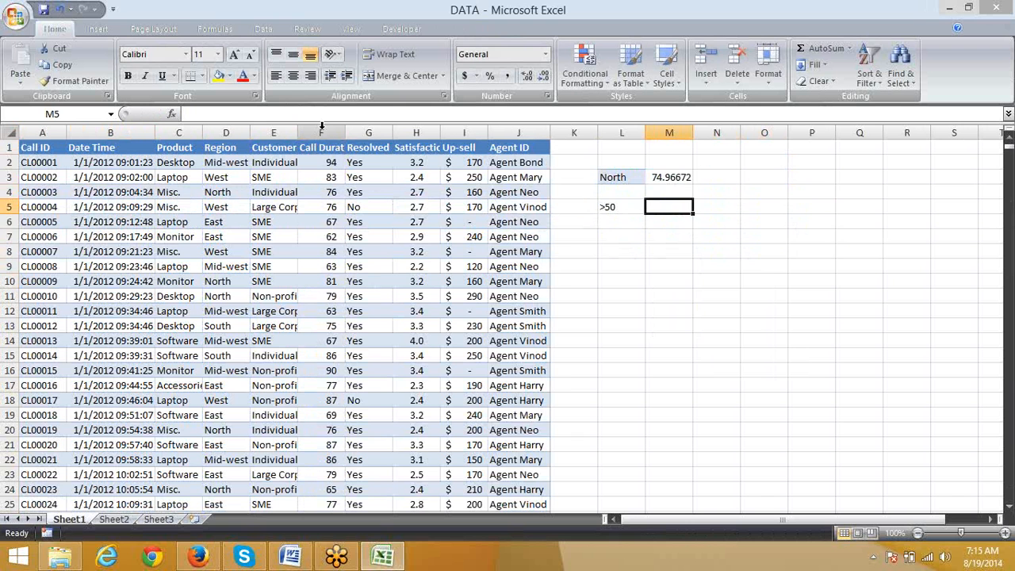
# Step: Enter =AVERAGEIF(F:F,L5) in cell M5 to average the call durations that meet the >50 criterion
pyautogui.write('=av')
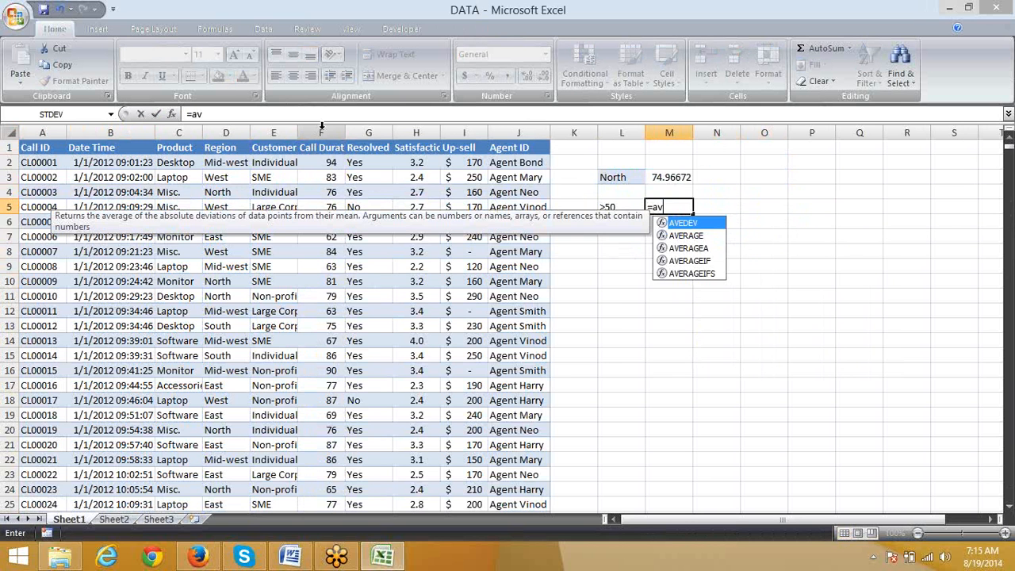
pyautogui.press('Down')
pyautogui.press('Down')
pyautogui.press('Down')
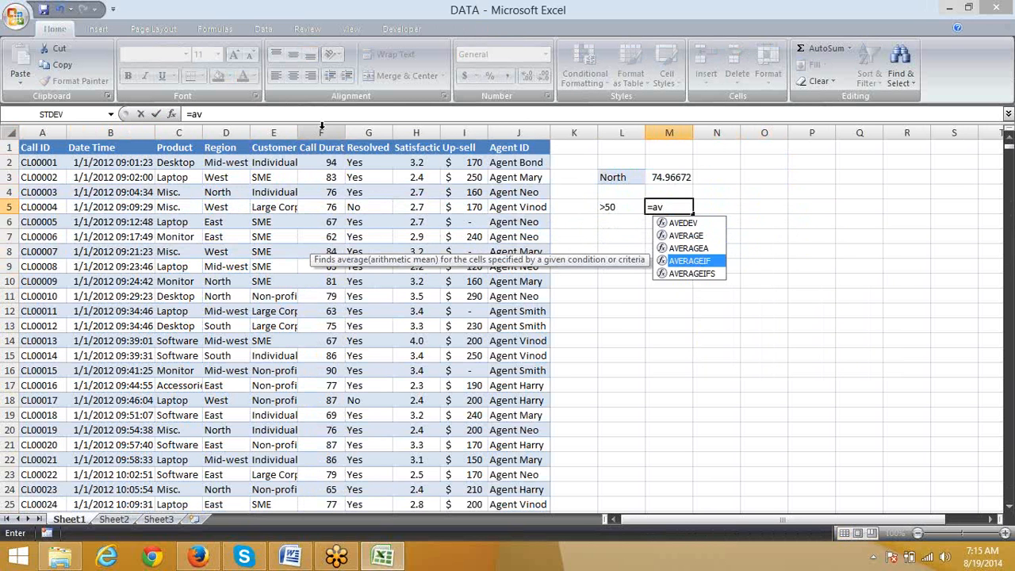
pyautogui.press('Tab')
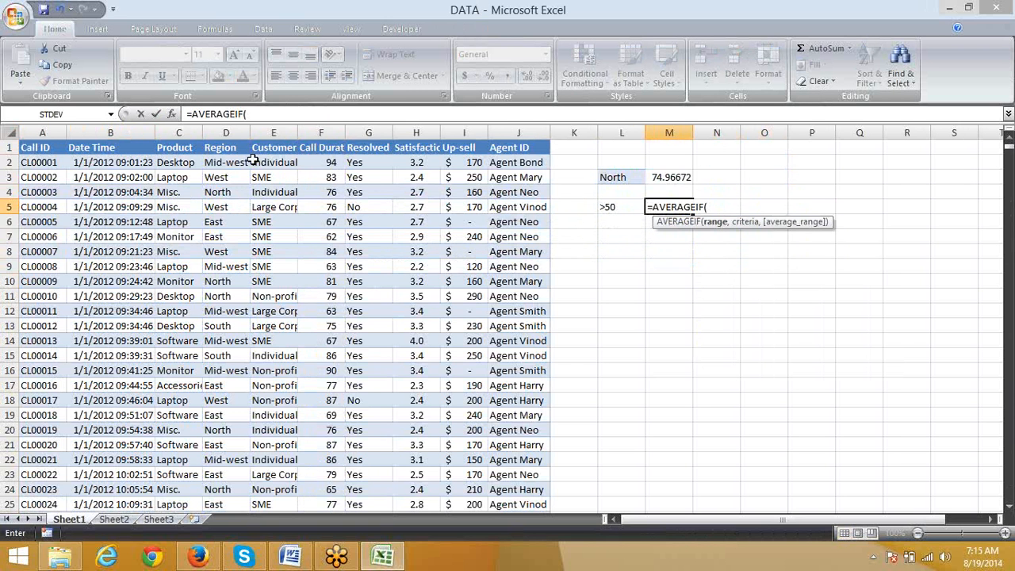
pyautogui.click(333, 127)
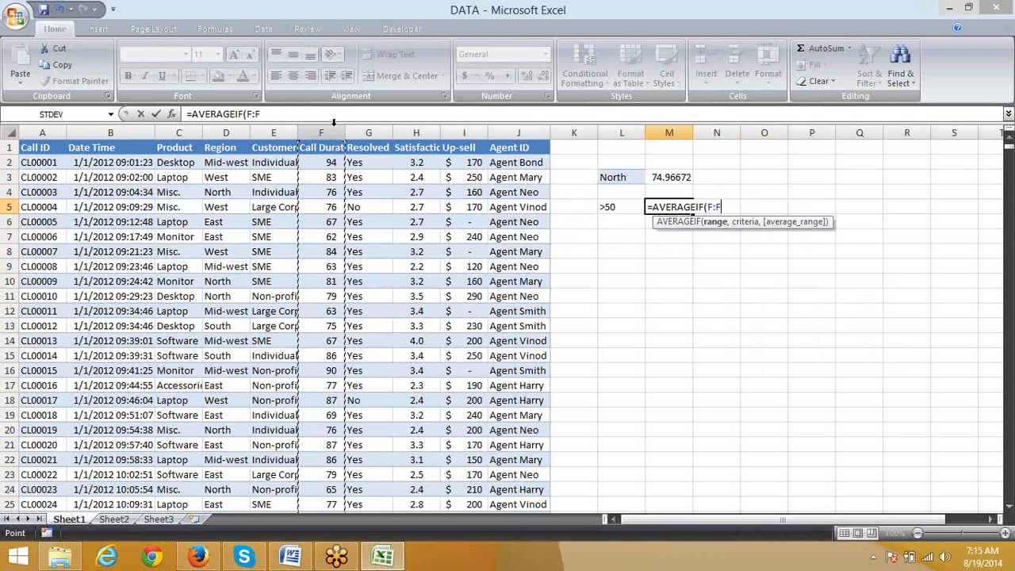
pyautogui.write(',')
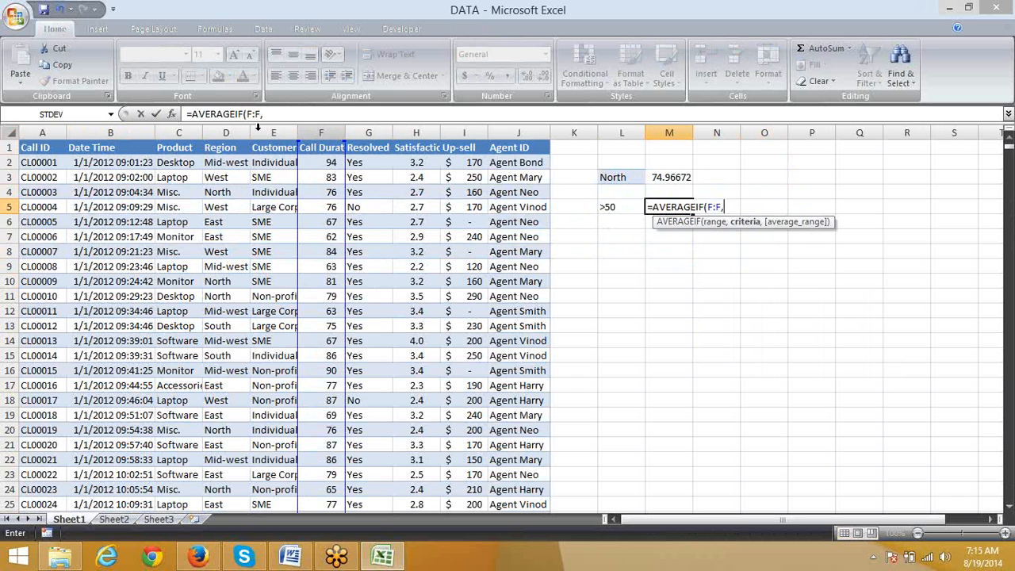
pyautogui.click(615, 206)
pyautogui.press('Return')
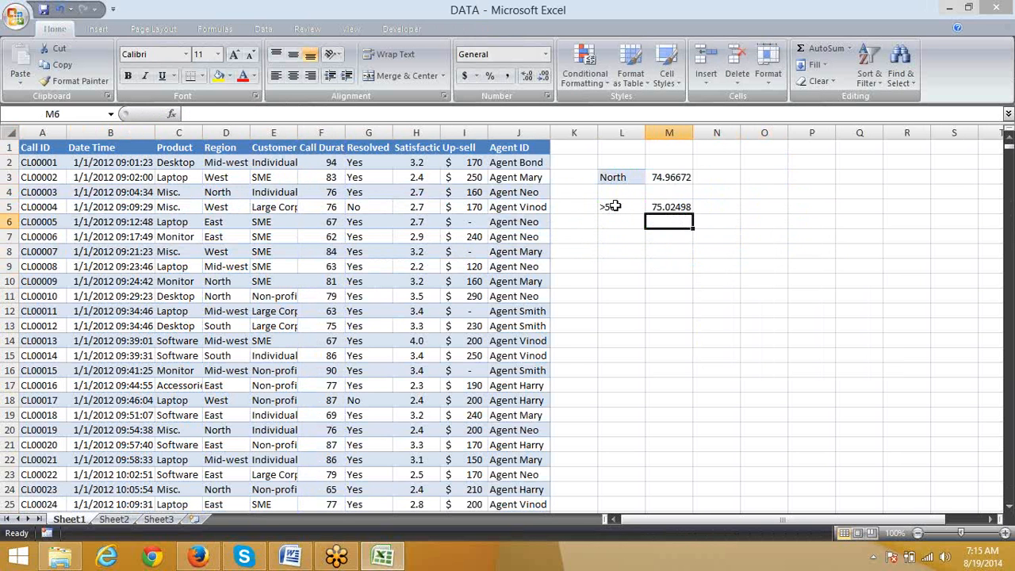
# Step: List the comparison operators >, <, >=, <= and <> in cells L6 to L10
pyautogui.press('Left')
pyautogui.write('>')
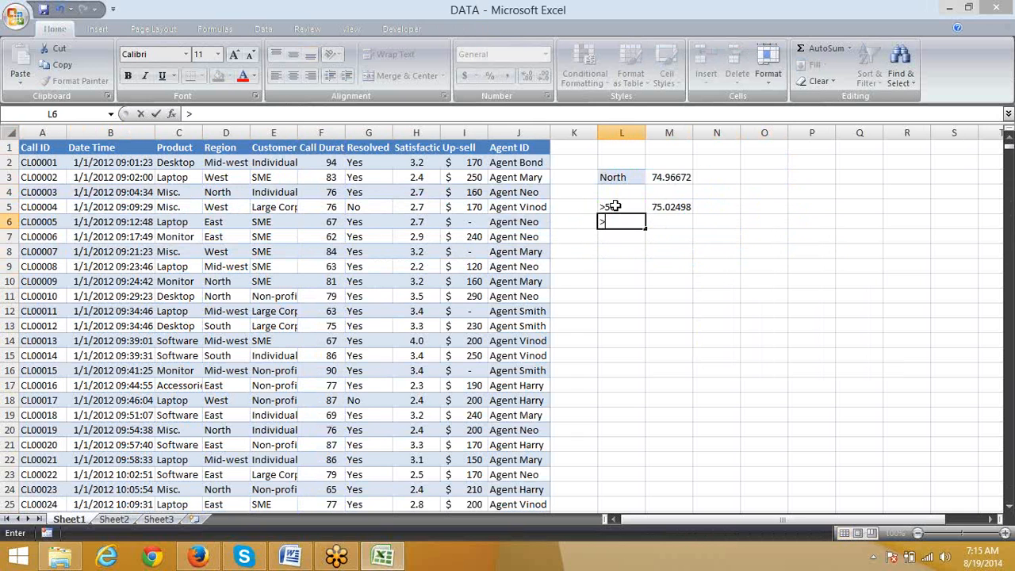
pyautogui.press('Return')
pyautogui.write('<')
pyautogui.press('Return')
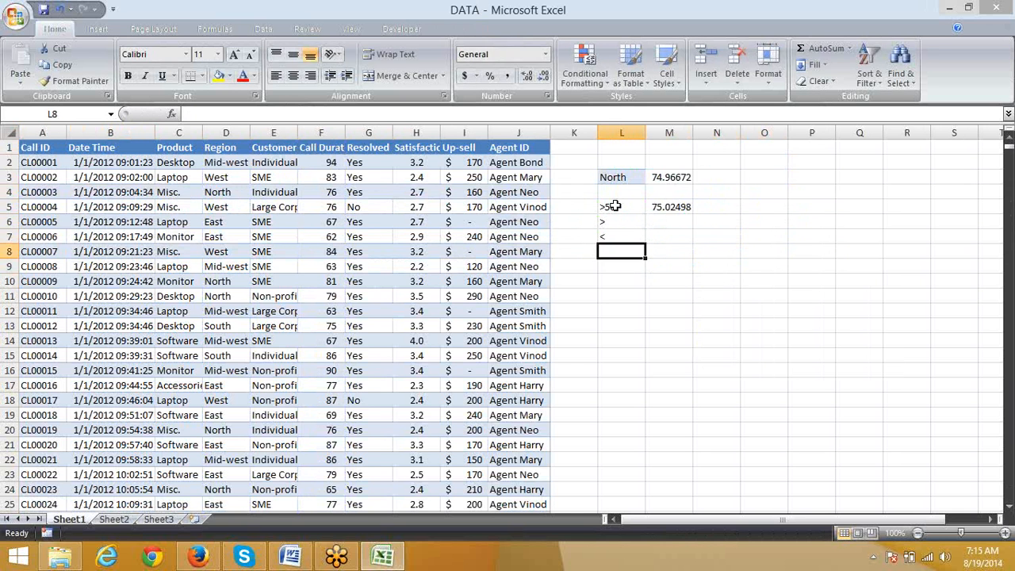
pyautogui.write('>=')
pyautogui.press('Return')
pyautogui.write('<=')
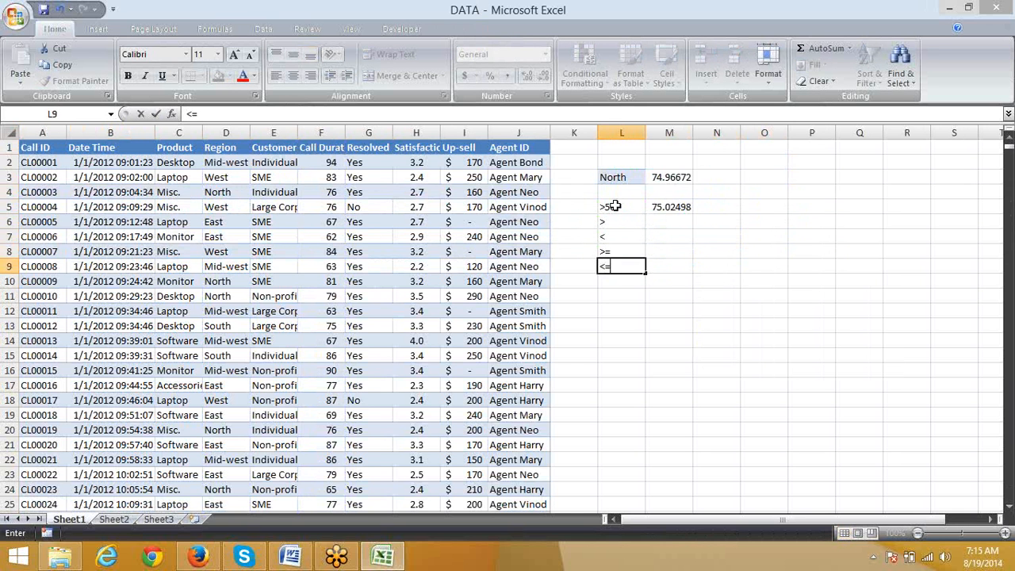
pyautogui.press('Return')
pyautogui.write('<>')
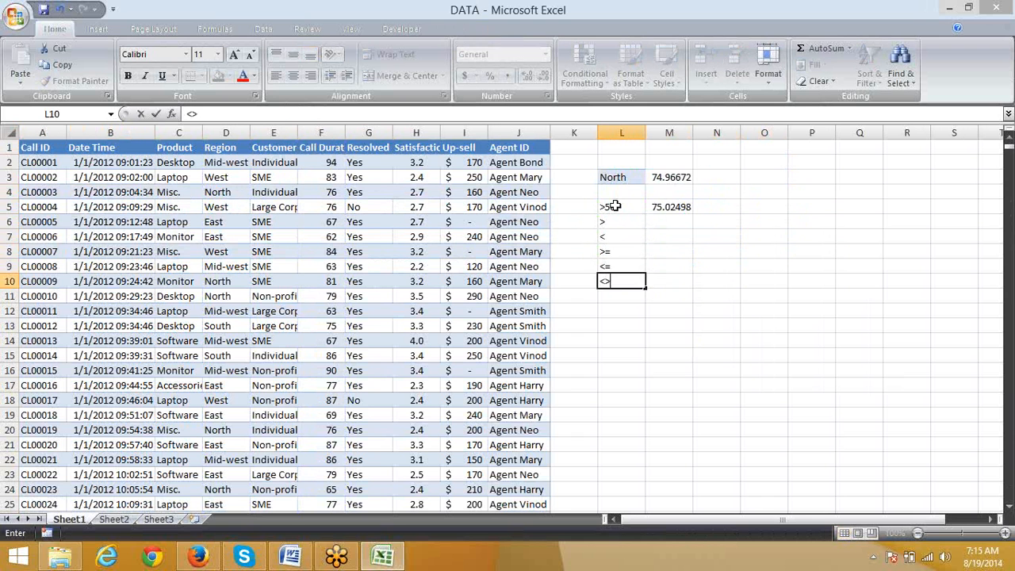
pyautogui.press('Return')
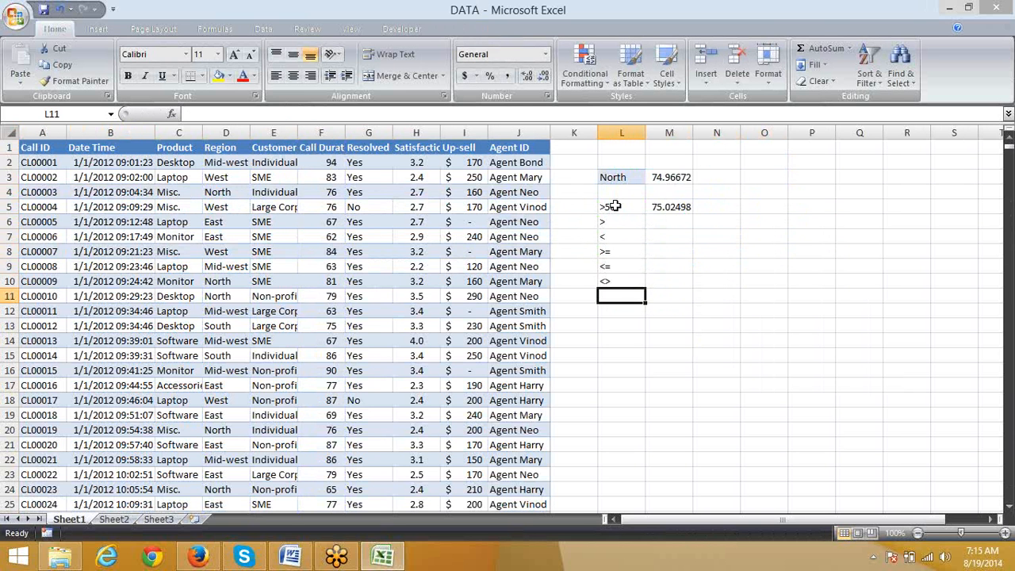
# Step: Enter the wildcard patterns *w in cell L12 and W* in cell L13
pyautogui.press('Return')
pyautogui.write('*')
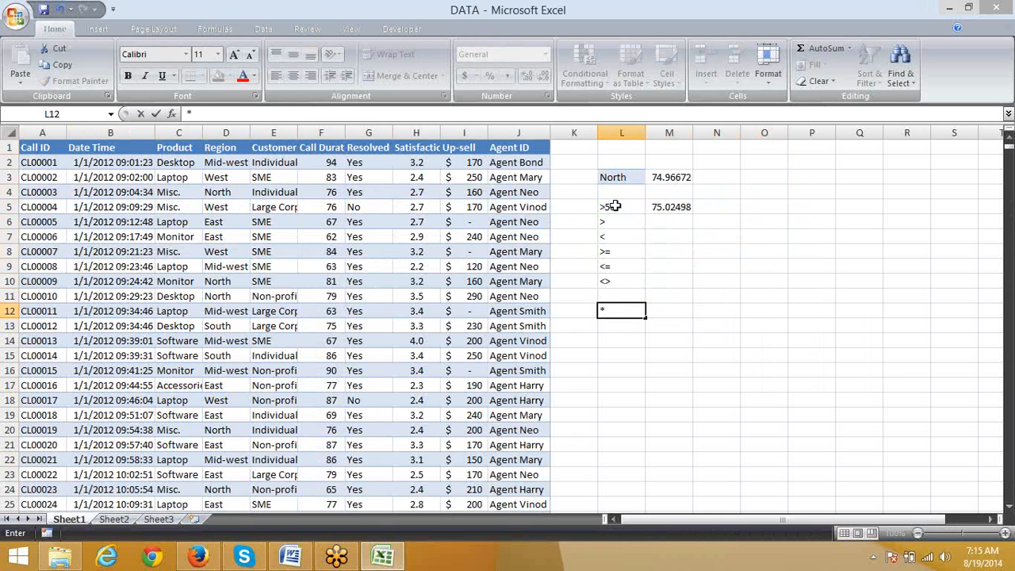
pyautogui.write('w')
pyautogui.press('Return')
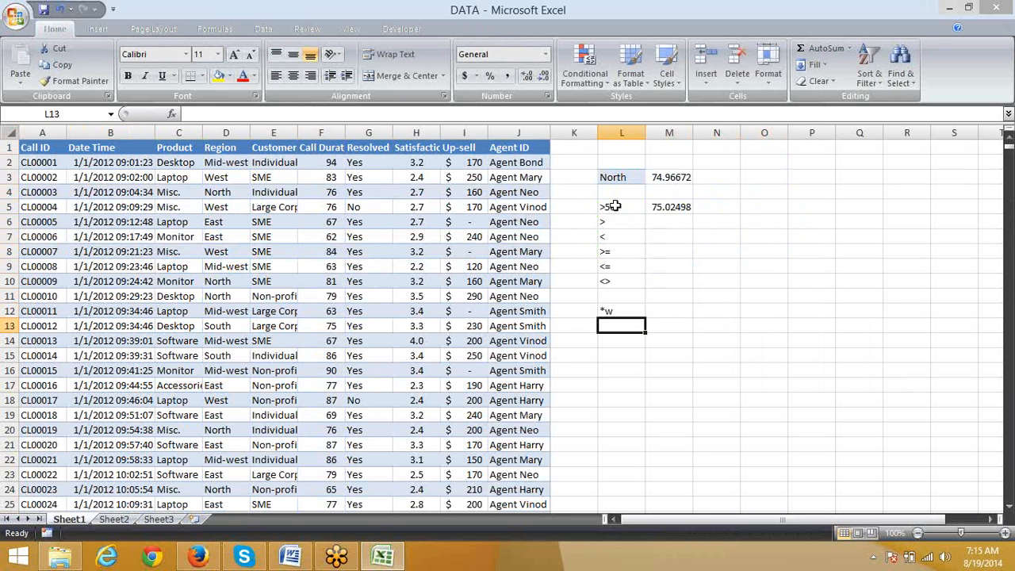
pyautogui.write('W')
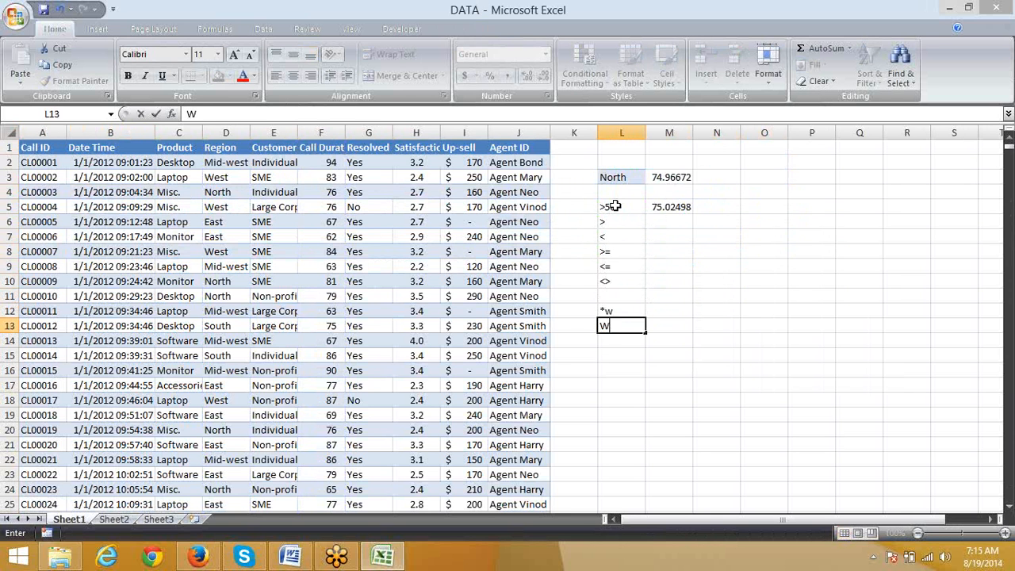
pyautogui.write('8')
pyautogui.press('Return')
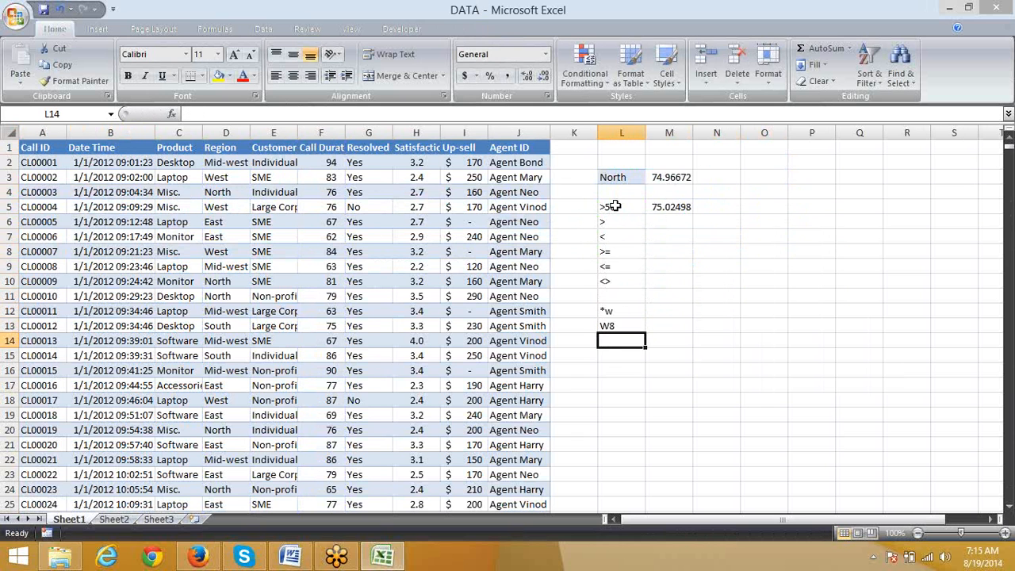
pyautogui.press('Up')
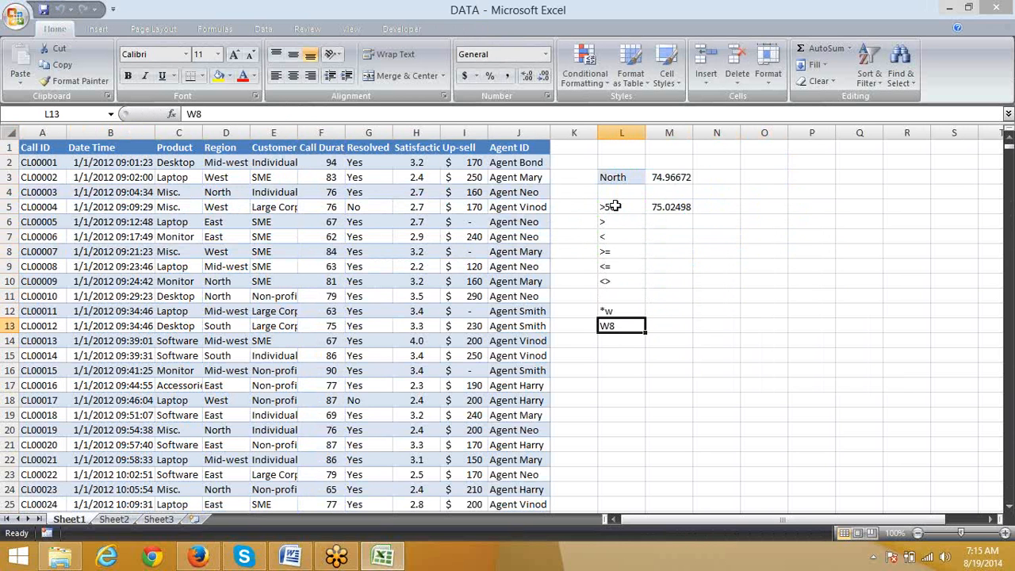
pyautogui.press('F2')
pyautogui.press('BackSpace')
pyautogui.write('*')
pyautogui.press('Return')
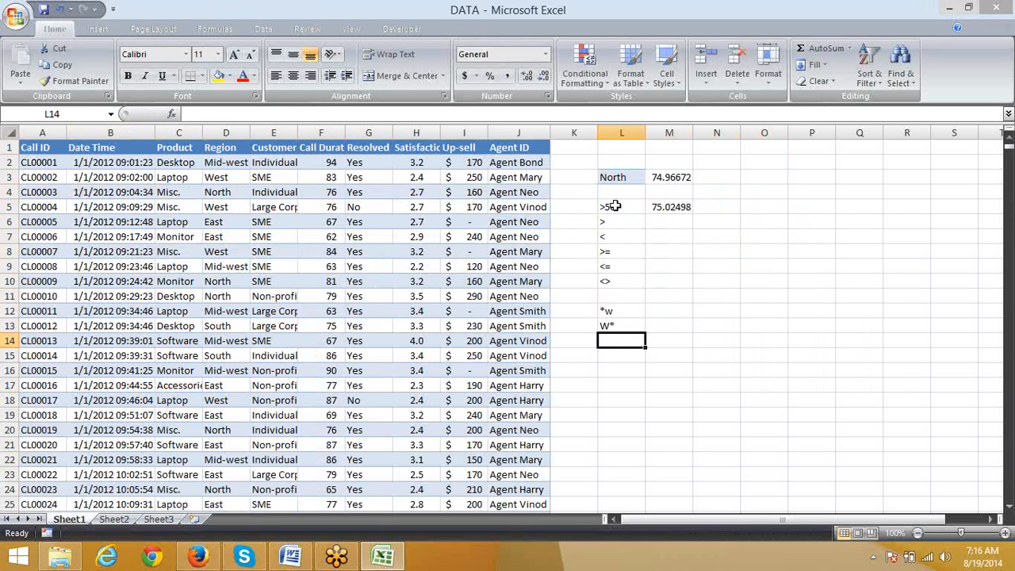
# Step: Add the wildcard patterns *w* in cell L14 and ??? in cell L15
pyautogui.write('*w*')
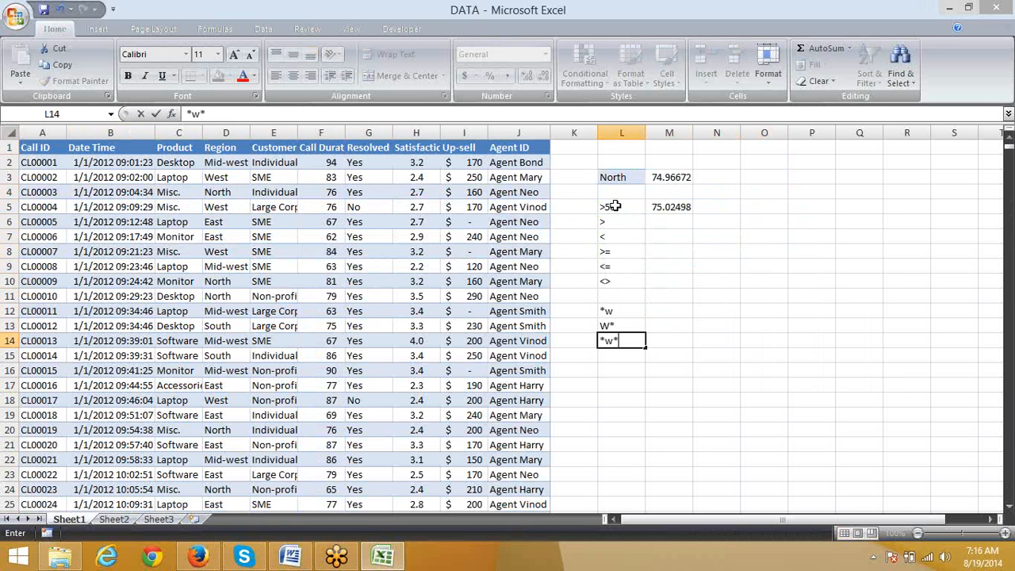
pyautogui.press('Return')
pyautogui.write('???')
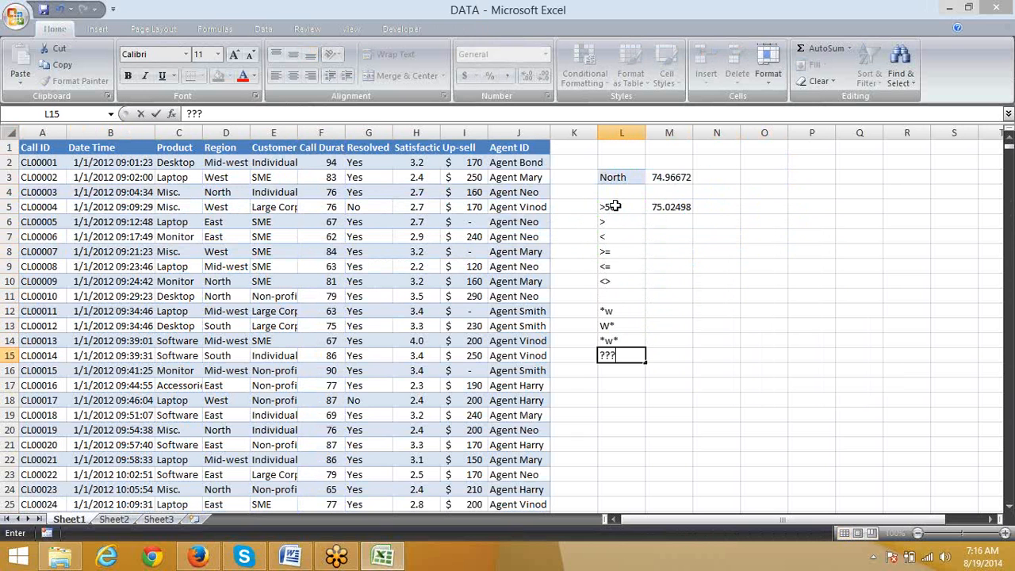
pyautogui.press('Return')
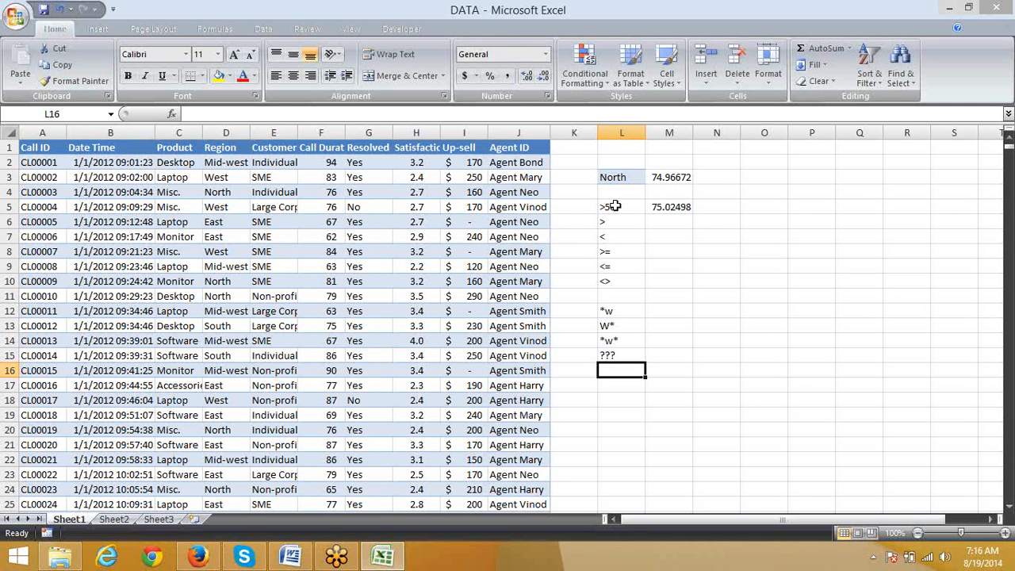
pyautogui.press('Down')
pyautogui.press('Right')
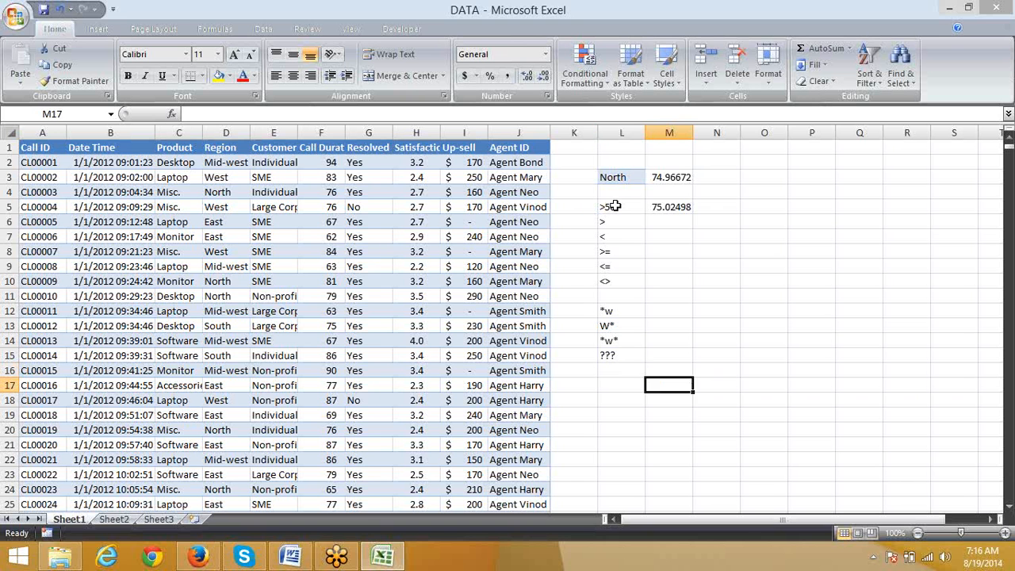
pyautogui.press('Down')
pyautogui.press('Left')
pyautogui.press('Down')
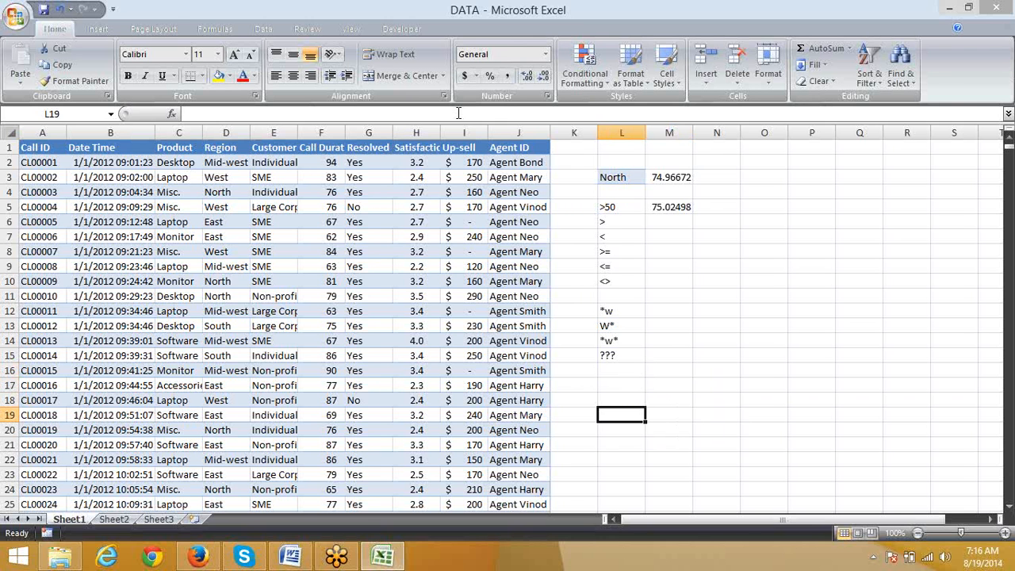
# Step: Copy the West and SME entries from D3:E3 into cells L18:M18 as criteria
pyautogui.click(238, 178)
pyautogui.moveTo(247, 177); pyautogui.dragTo(285, 177)
pyautogui.hotkey('ctrl', 'c')
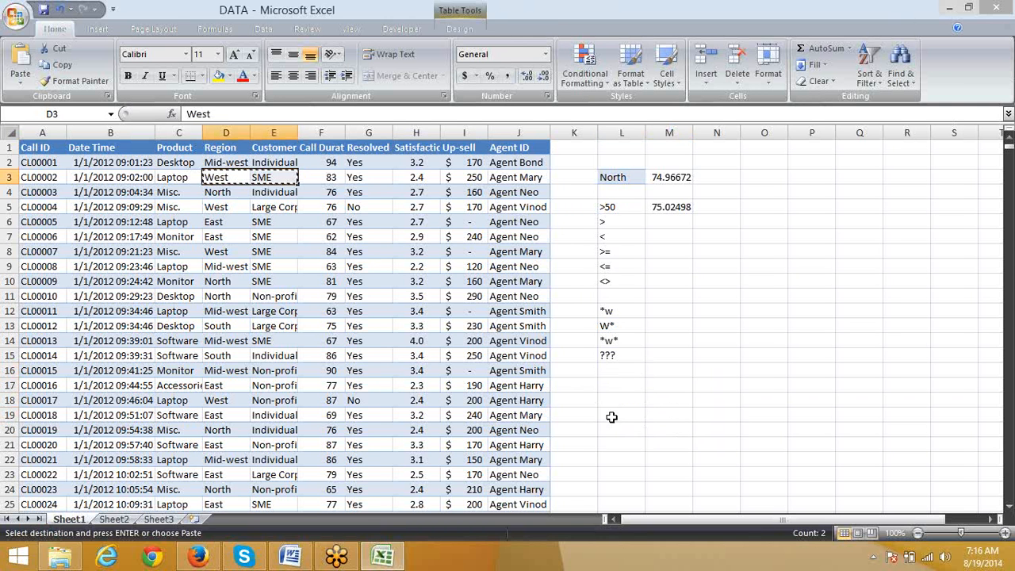
pyautogui.click(600, 401)
pyautogui.hotkey('ctrl', 'v')
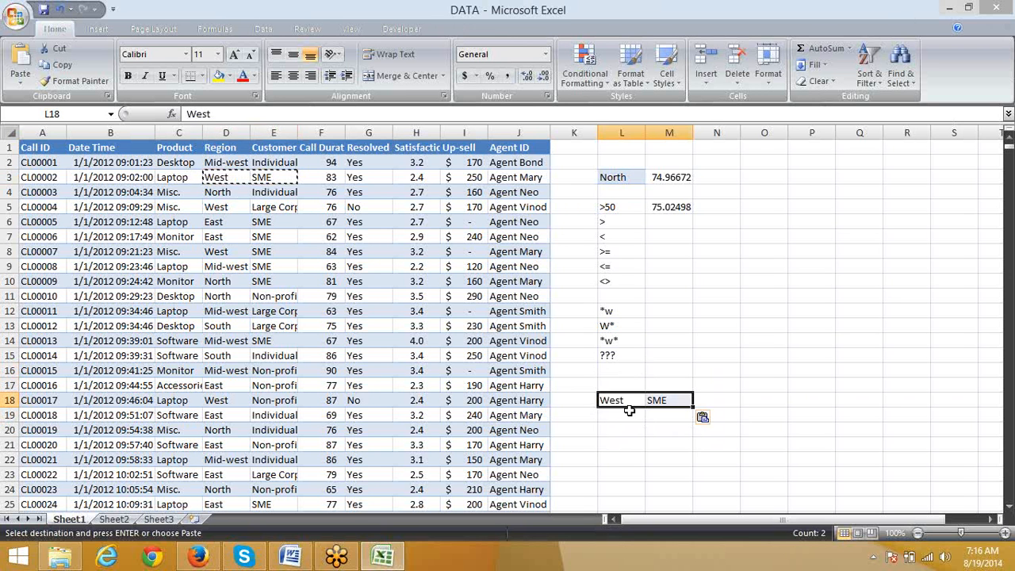
# Step: Begin an AVERAGEIFS formula in cell N18, beside the West and SME criteria
pyautogui.click(712, 399)
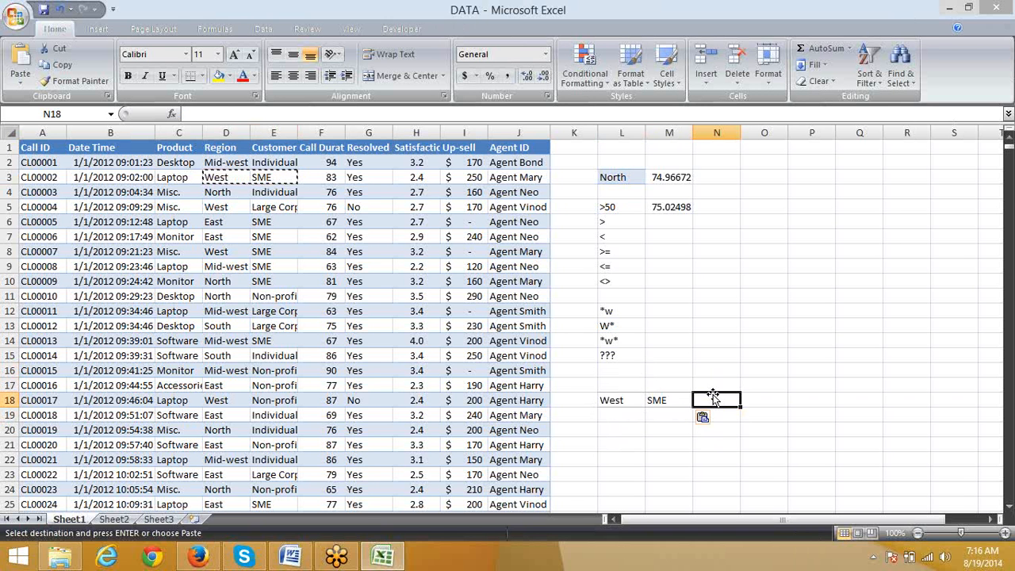
pyautogui.write('=a')
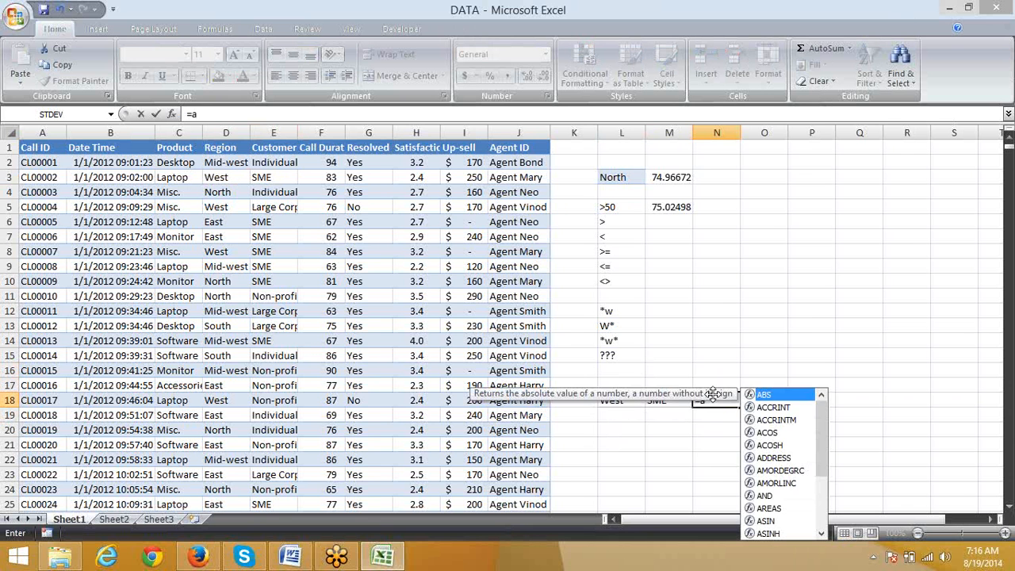
pyautogui.write('v')
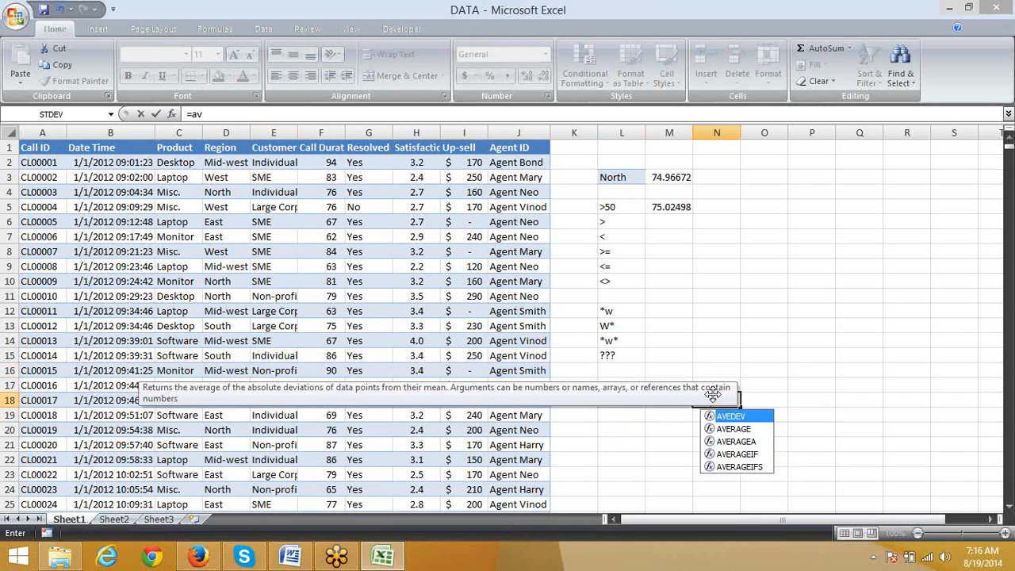
pyautogui.press('Down')
pyautogui.press('Down')
pyautogui.press('Down')
pyautogui.press('Down')
pyautogui.press('Tab')
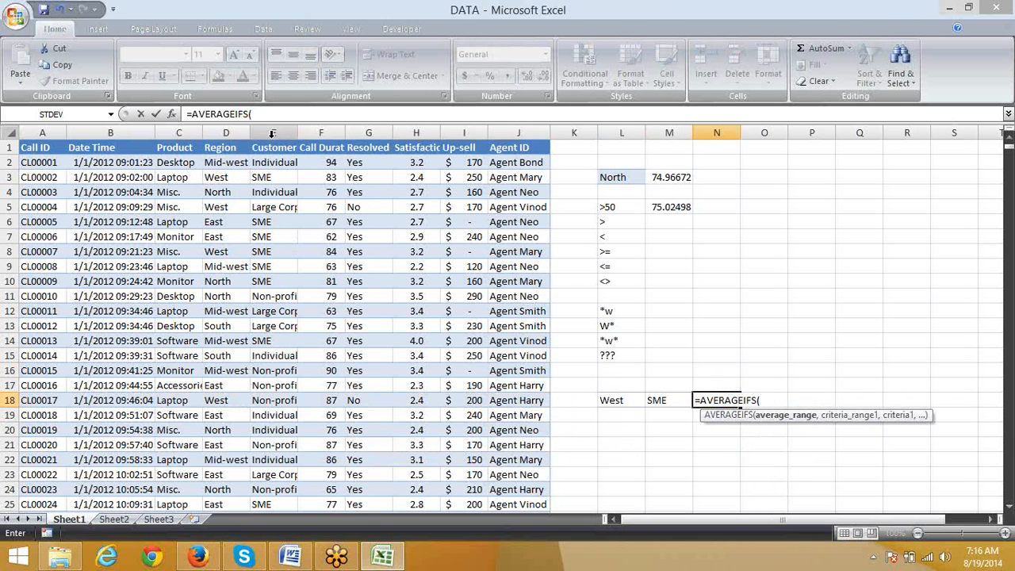
pyautogui.click(225, 133)
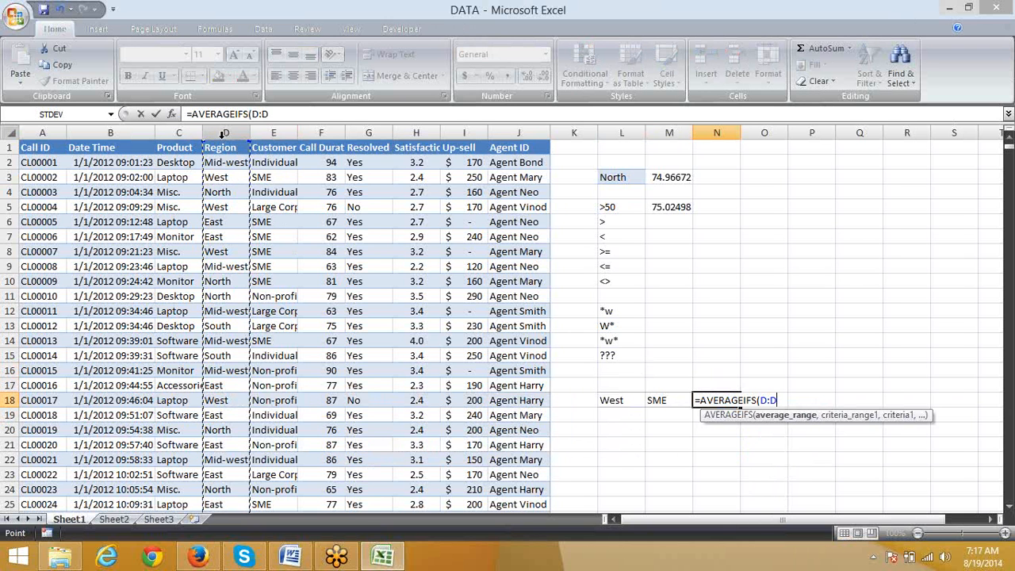
pyautogui.press('BackSpace')
pyautogui.press('BackSpace')
pyautogui.press('BackSpace')
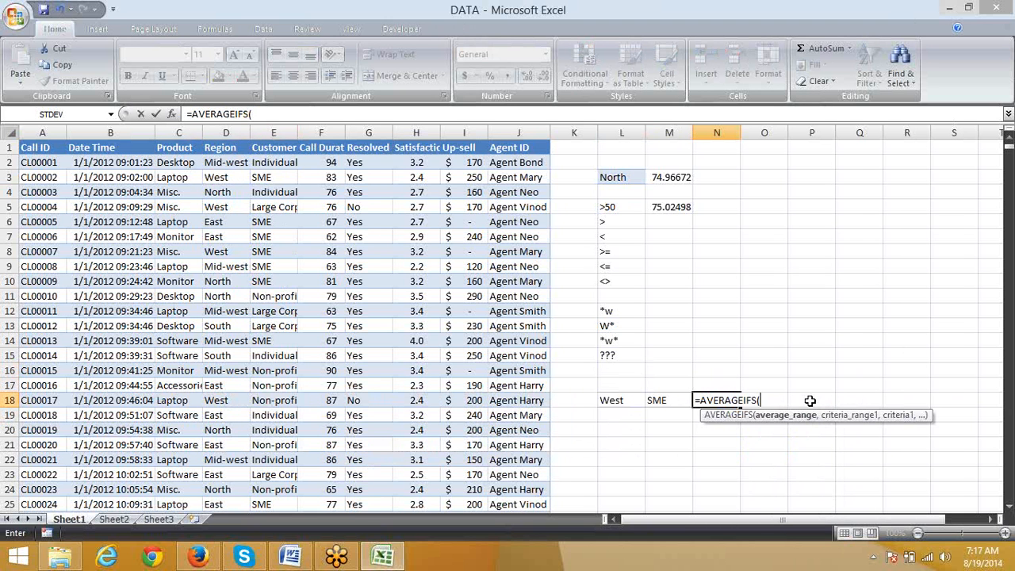
# Step: Set column F as the average range and column D as the first criteria range of the AVERAGEIFS formula
pyautogui.click(321, 132)
pyautogui.write(',')
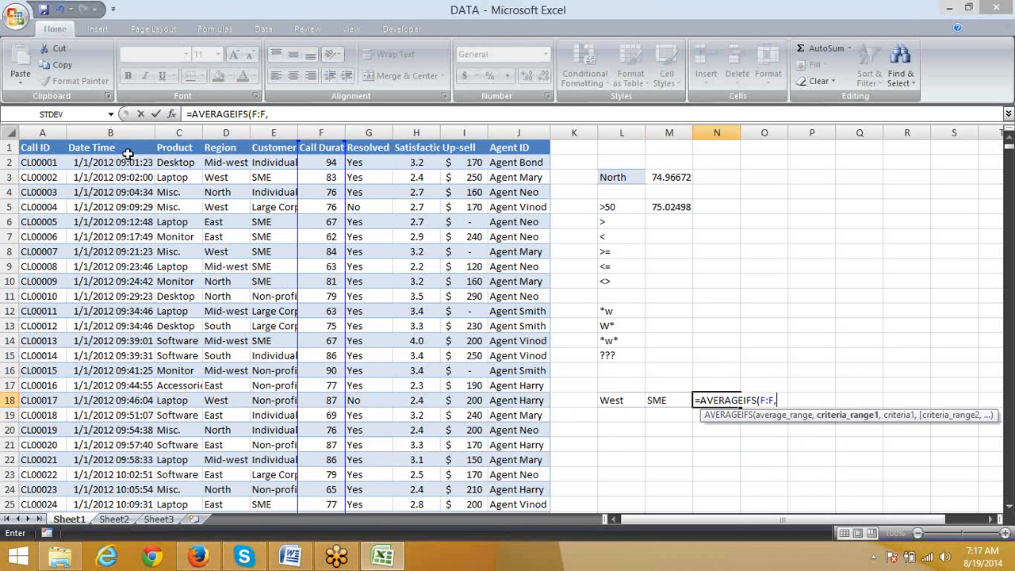
pyautogui.click(186, 132)
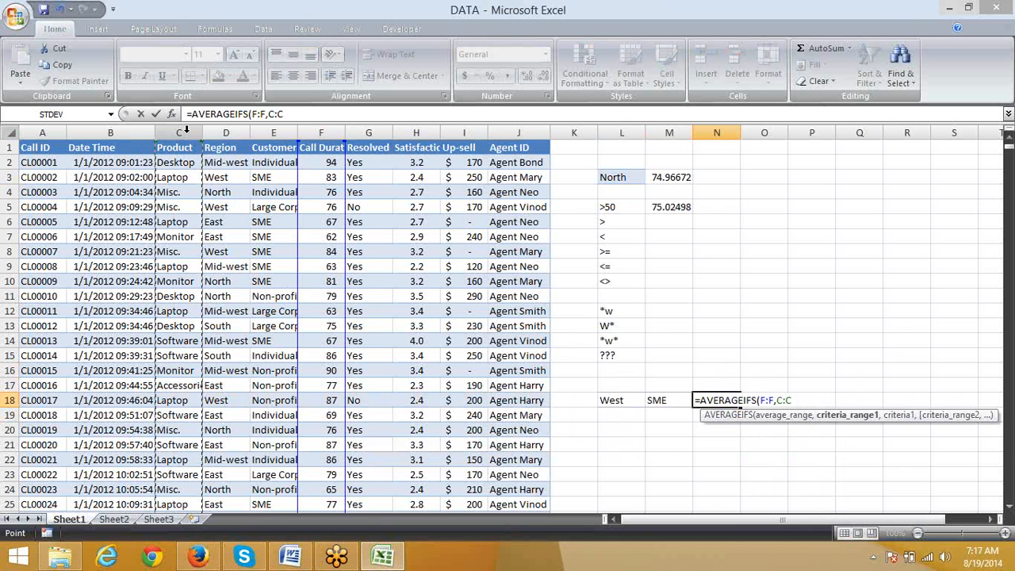
pyautogui.click(236, 132)
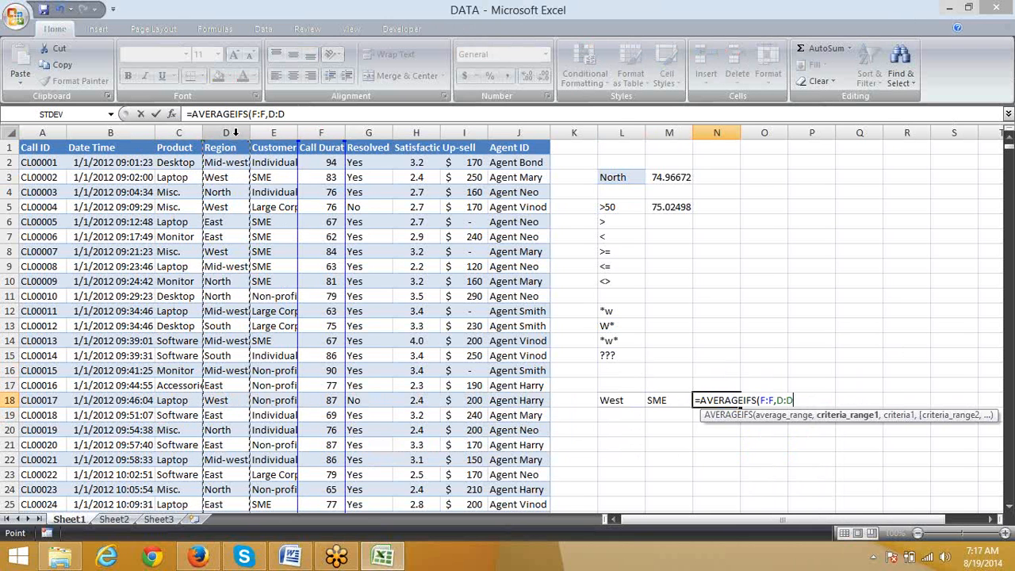
pyautogui.write(',')
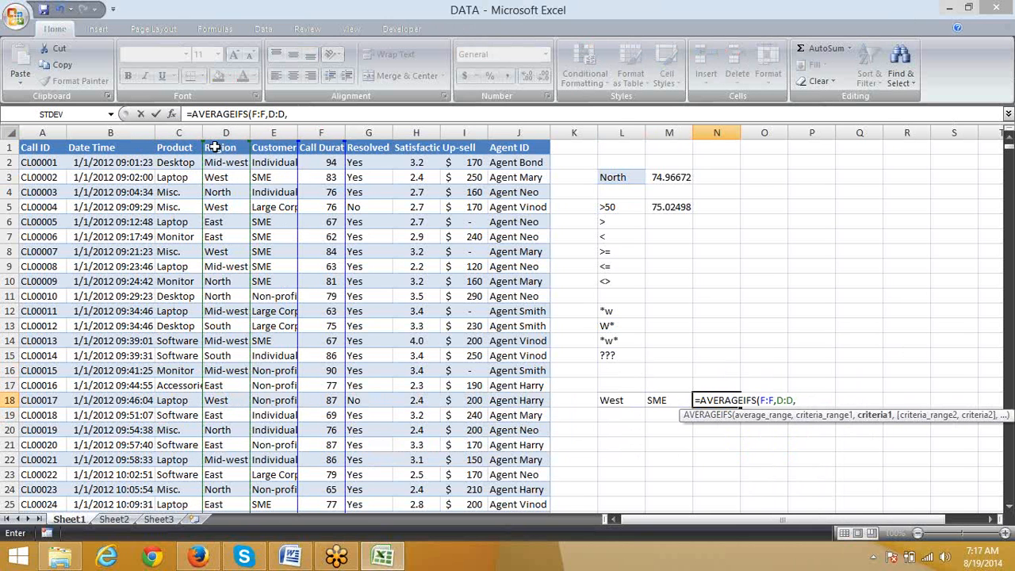
# Step: Try to complete the N18 AVERAGEIFS formula with column E directly as the argument after the D:D range
pyautogui.click(275, 133)
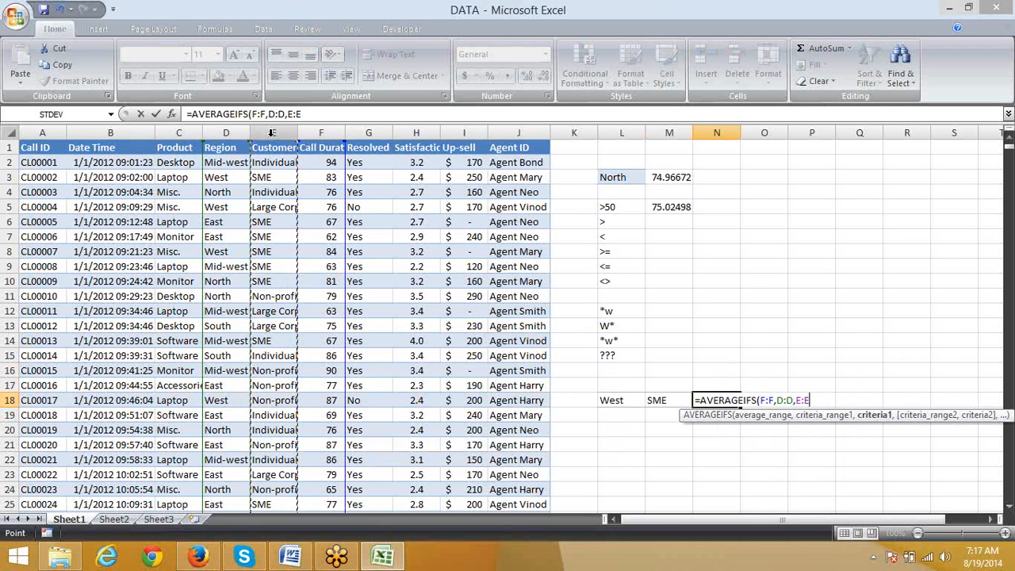
pyautogui.write(')')
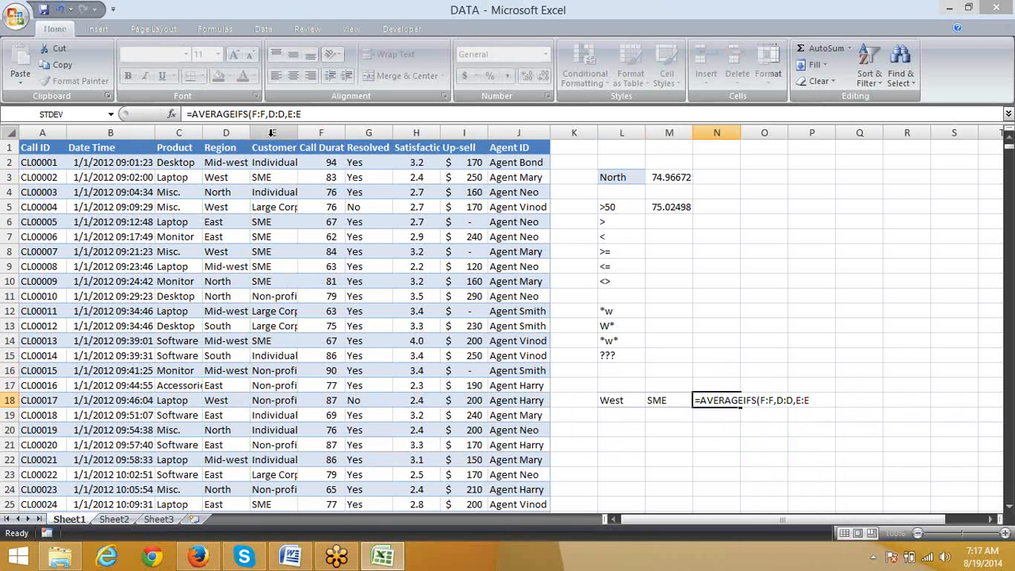
pyautogui.press('Return')
pyautogui.press('Up')
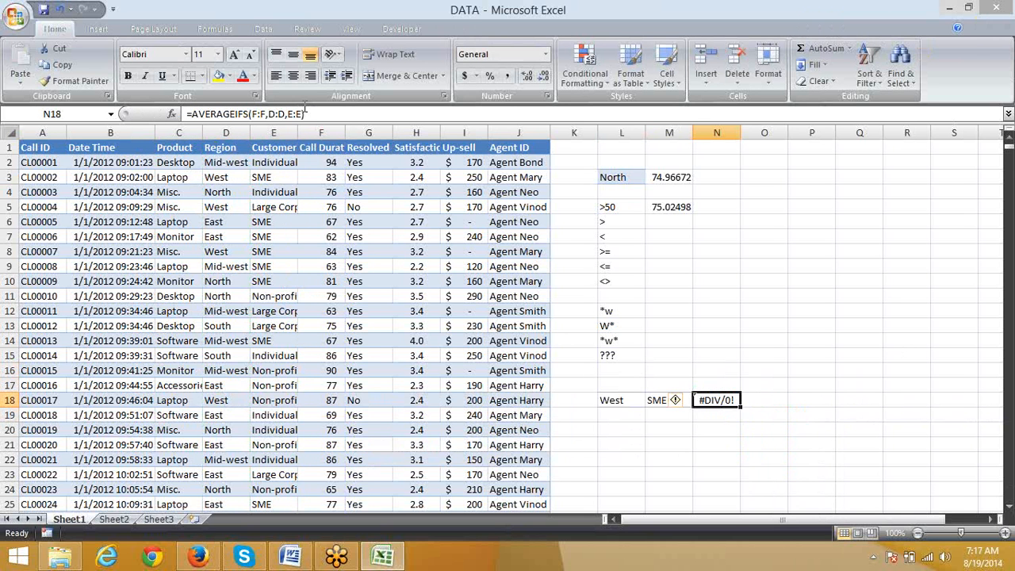
# Step: Reopen the N18 formula for editing and remove its E:E argument and closing parenthesis
pyautogui.click(340, 113)
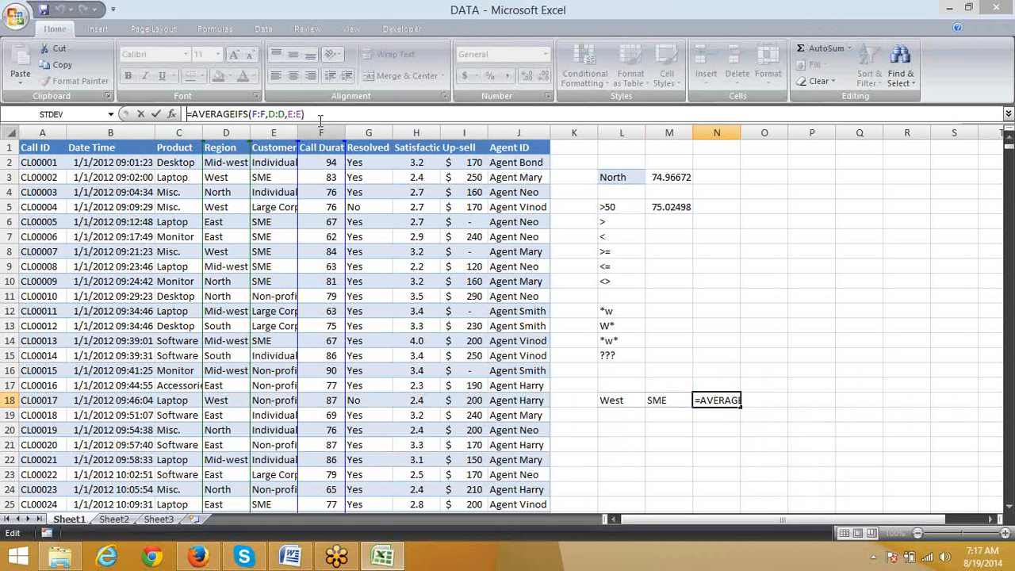
pyautogui.click(290, 113)
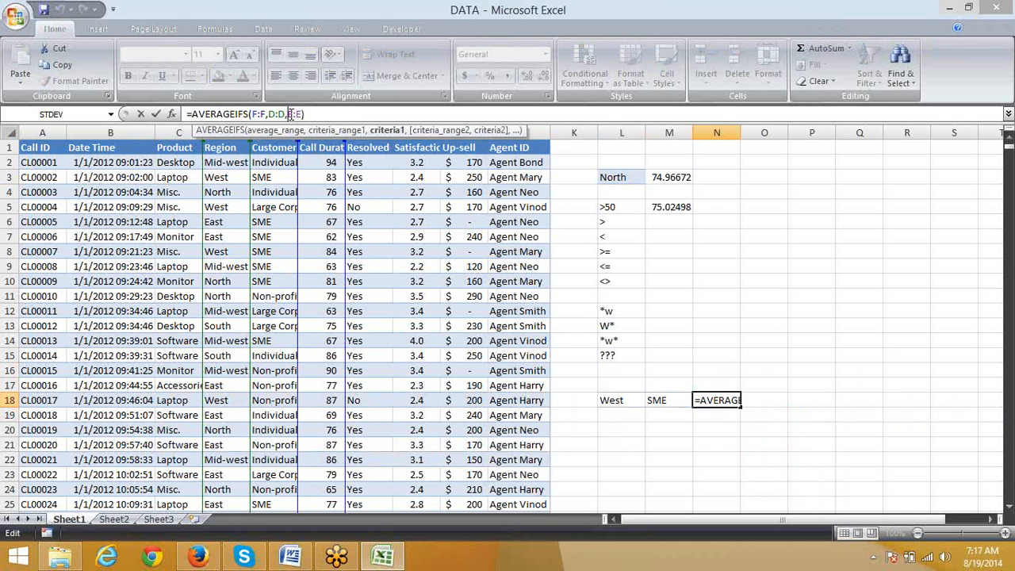
pyautogui.click(331, 111)
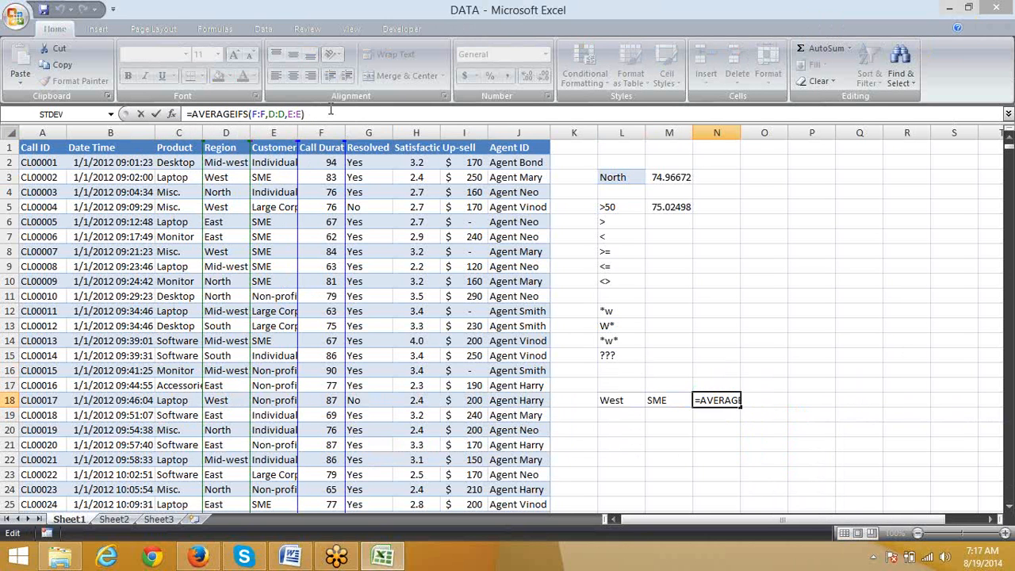
pyautogui.press('BackSpace')
pyautogui.press('BackSpace')
pyautogui.press('BackSpace')
pyautogui.press('BackSpace')
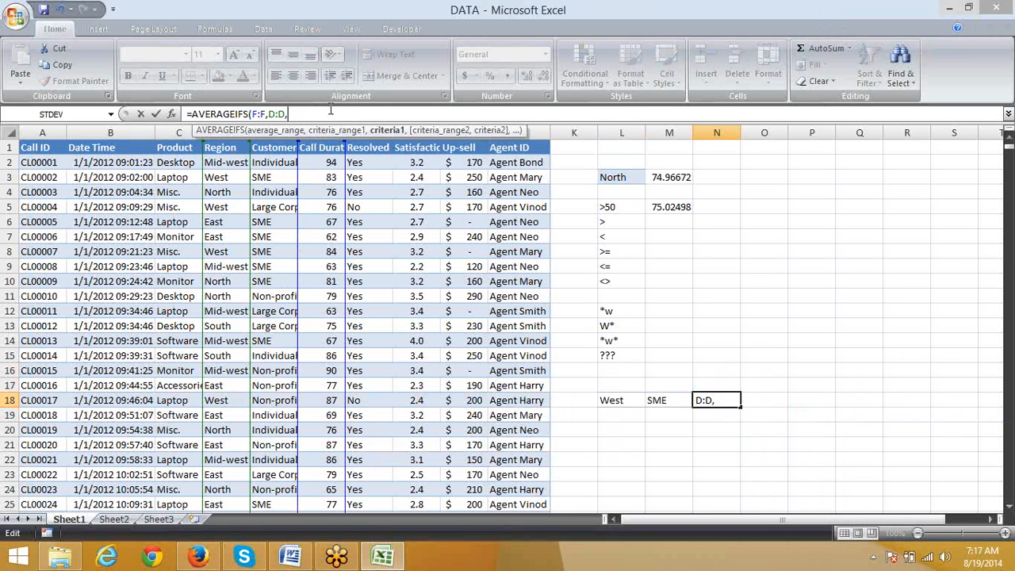
# Step: Use cell L18 (West) as the criterion for the column D range in the AVERAGEIFS formula
pyautogui.click(262, 114)
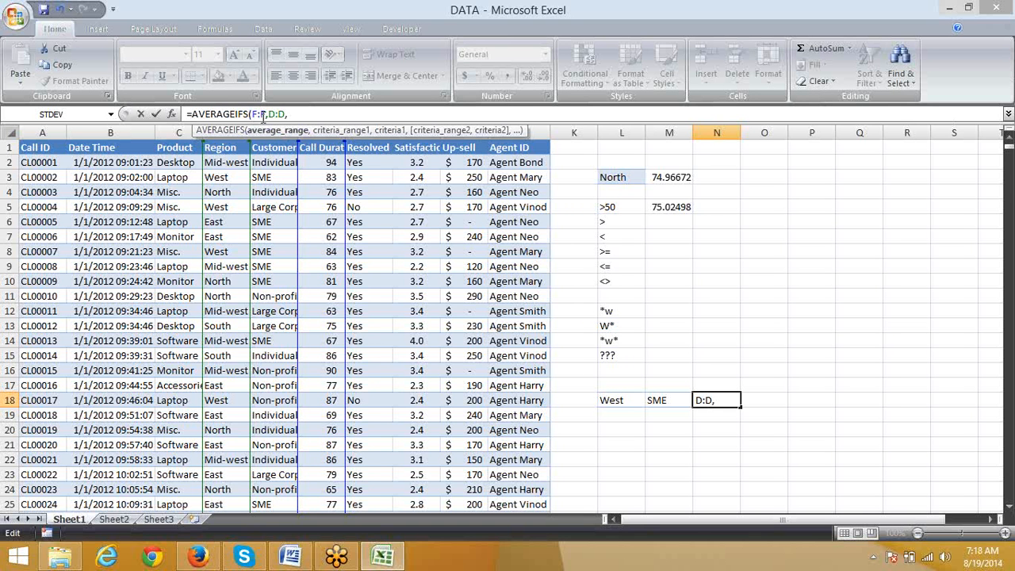
pyautogui.click(287, 114)
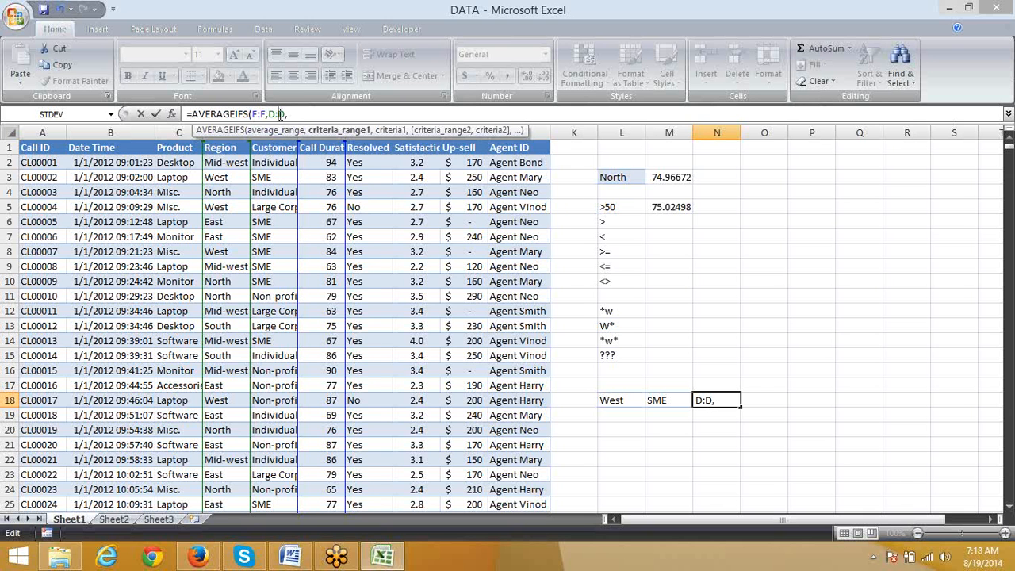
pyautogui.click(302, 114)
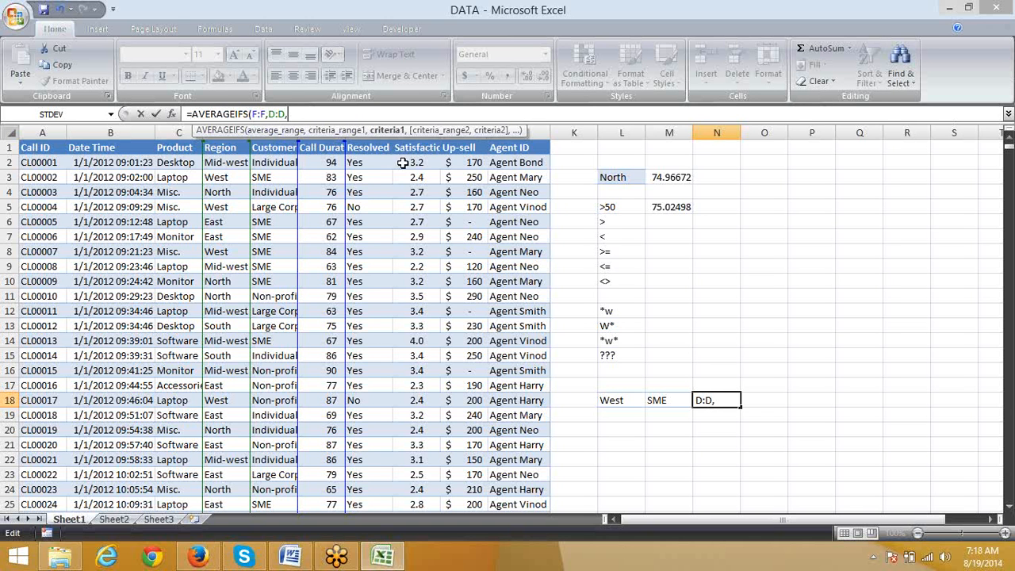
pyautogui.click(615, 400)
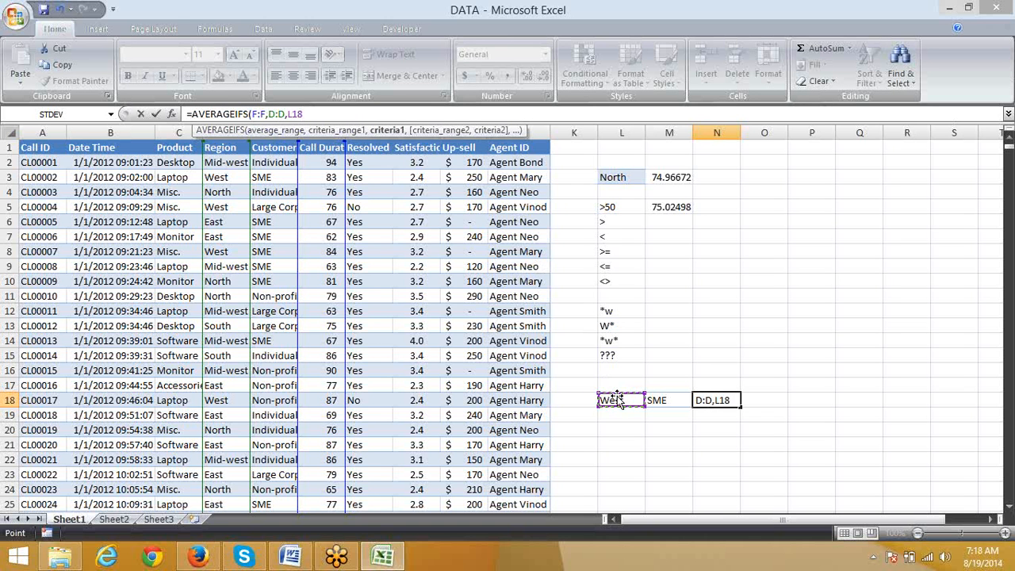
pyautogui.write(',')
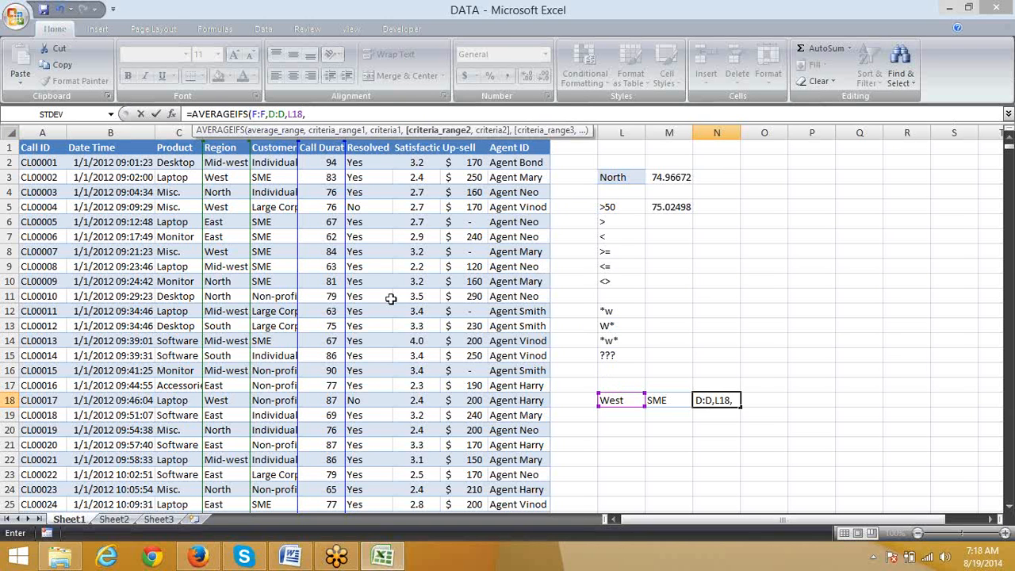
pyautogui.click(268, 251)
pyautogui.hotkey('ctrl', 'space')
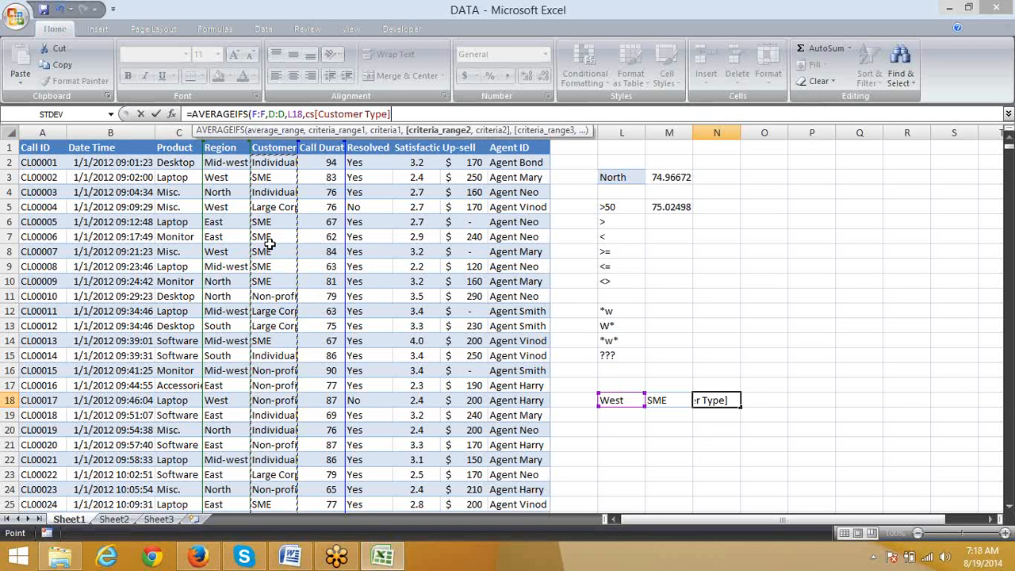
pyautogui.click(283, 138)
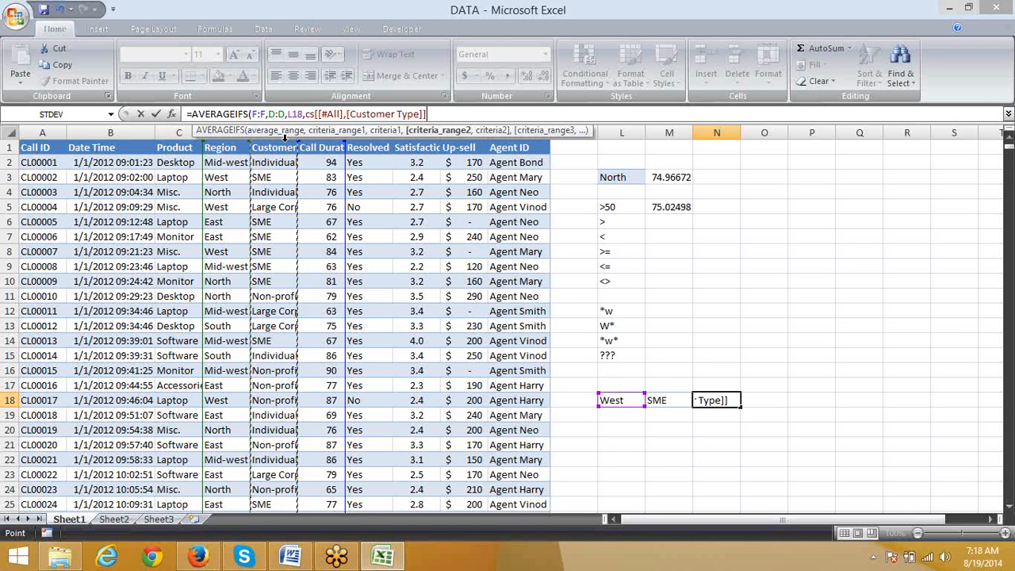
pyautogui.press('BackSpace')
pyautogui.press('BackSpace')
pyautogui.press('BackSpace')
pyautogui.press('BackSpace')
pyautogui.press('BackSpace')
pyautogui.press('BackSpace')
pyautogui.press('BackSpace')
pyautogui.press('BackSpace')
pyautogui.press('BackSpace')
pyautogui.press('BackSpace')
pyautogui.press('BackSpace')
pyautogui.press('BackSpace')
pyautogui.press('BackSpace')
pyautogui.press('BackSpace')
pyautogui.press('BackSpace')
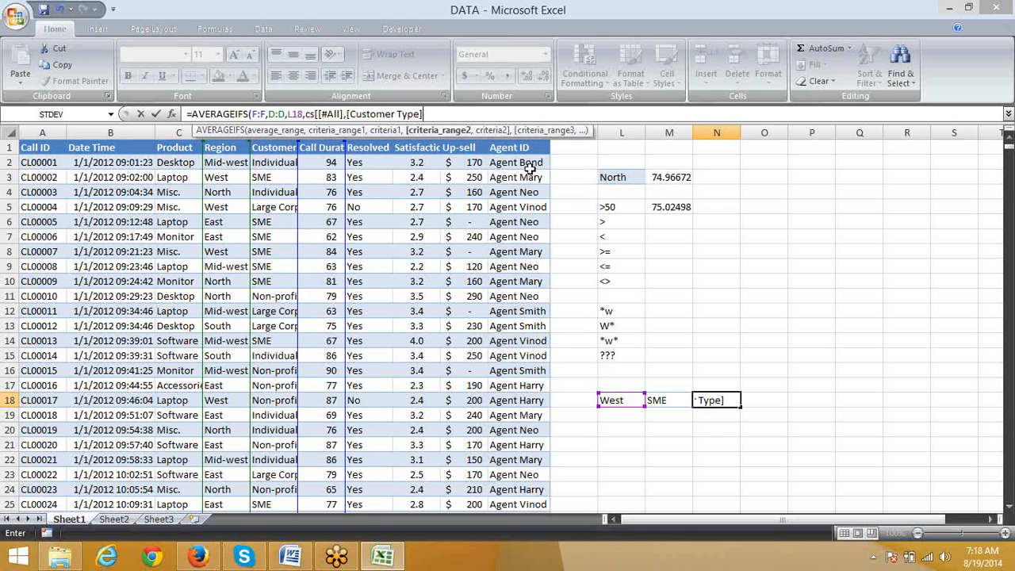
pyautogui.press('BackSpace')
pyautogui.press('BackSpace')
pyautogui.press('BackSpace')
pyautogui.press('BackSpace')
pyautogui.press('BackSpace')
pyautogui.press('BackSpace')
pyautogui.press('BackSpace')
pyautogui.press('BackSpace')
pyautogui.press('BackSpace')
pyautogui.press('BackSpace')
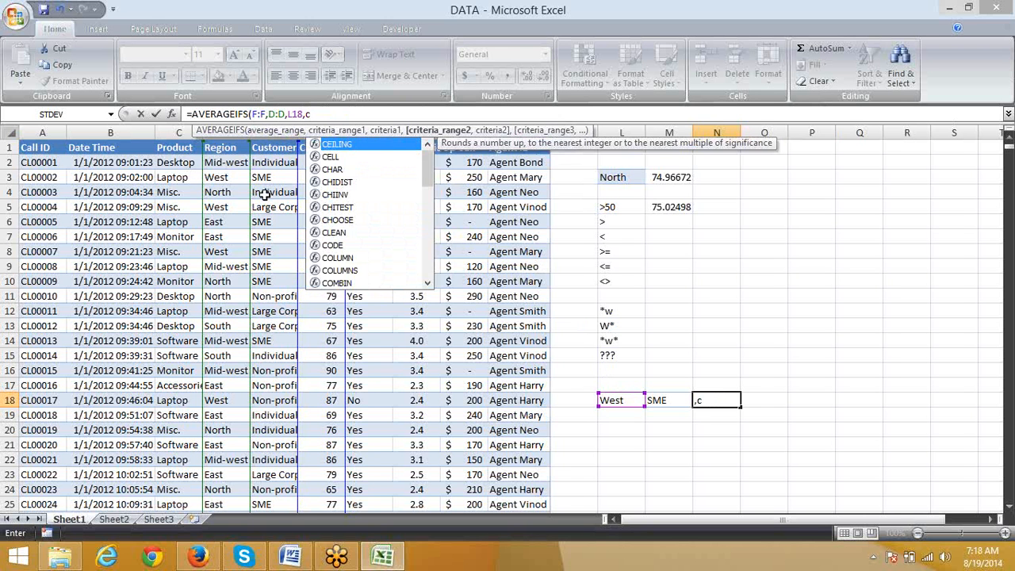
pyautogui.press('BackSpace')
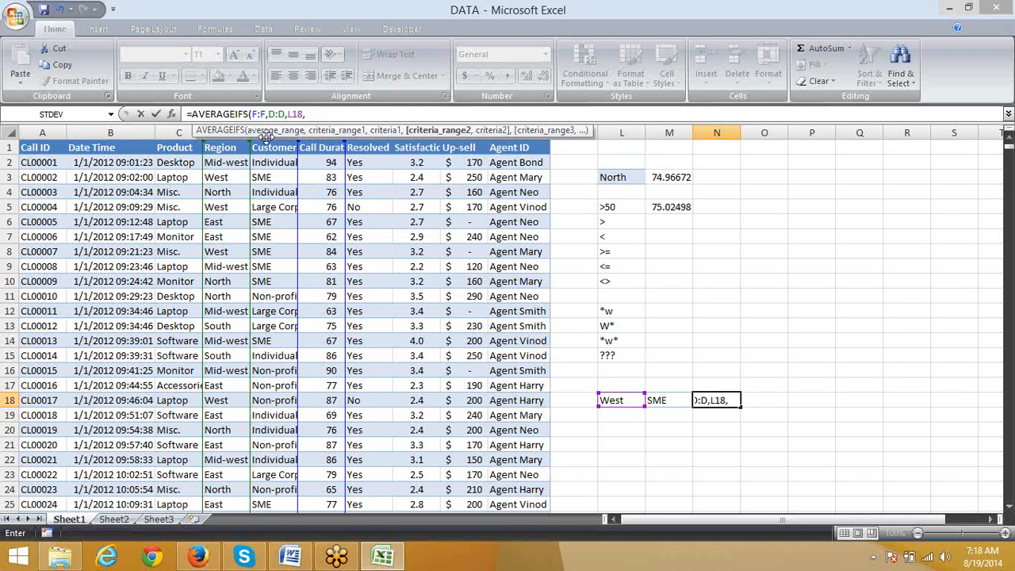
# Step: Add column E as the second criteria range with cell M18 (SME) as its criterion, and complete the N18 formula
pyautogui.click(266, 135)
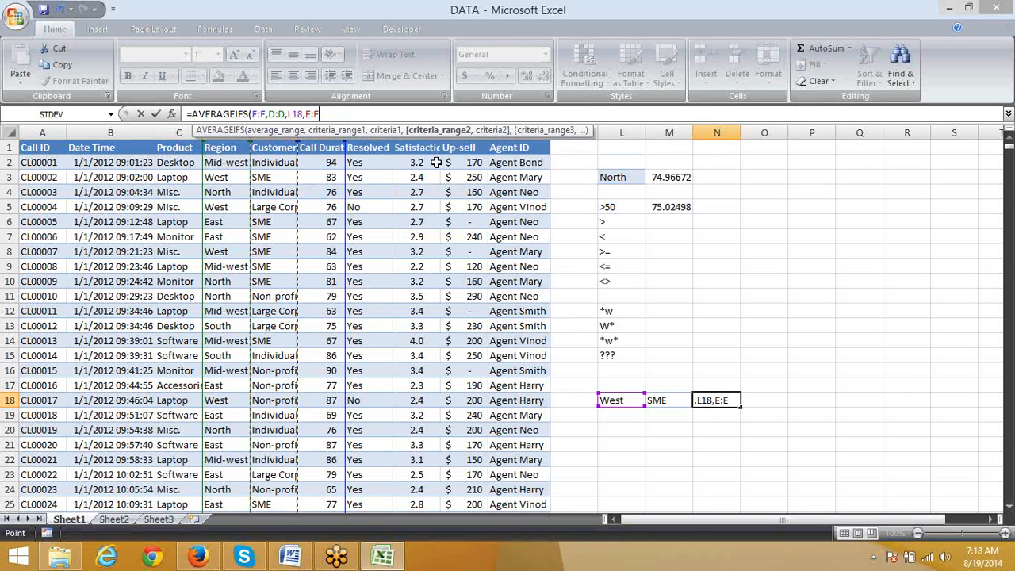
pyautogui.write(',')
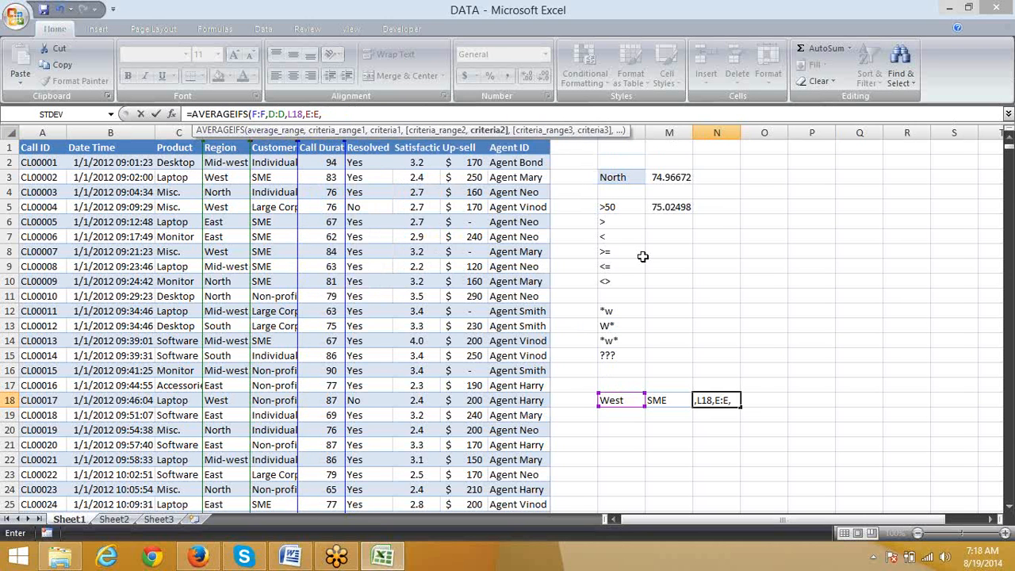
pyautogui.click(670, 400)
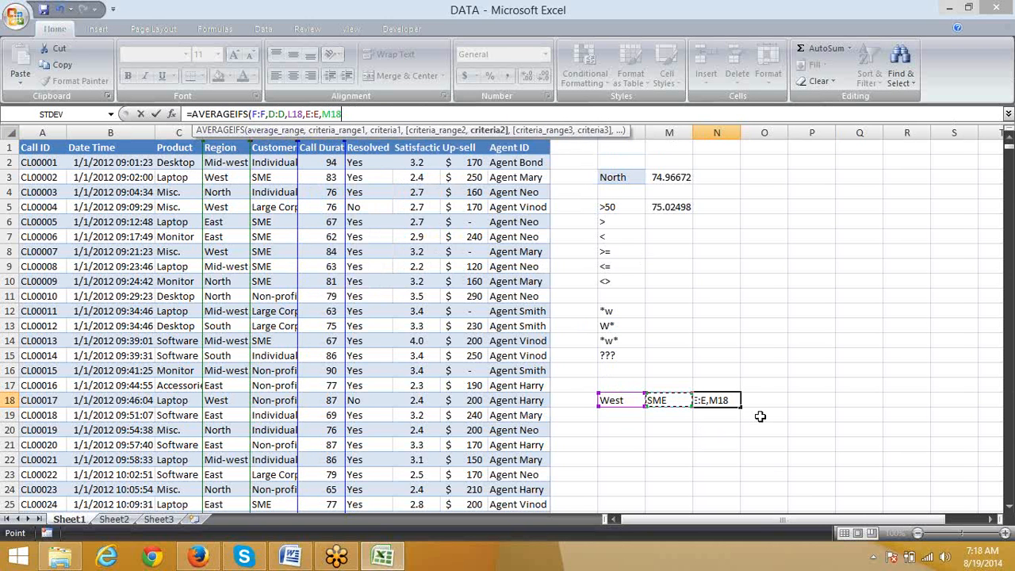
pyautogui.press('Return')
pyautogui.press('Up')
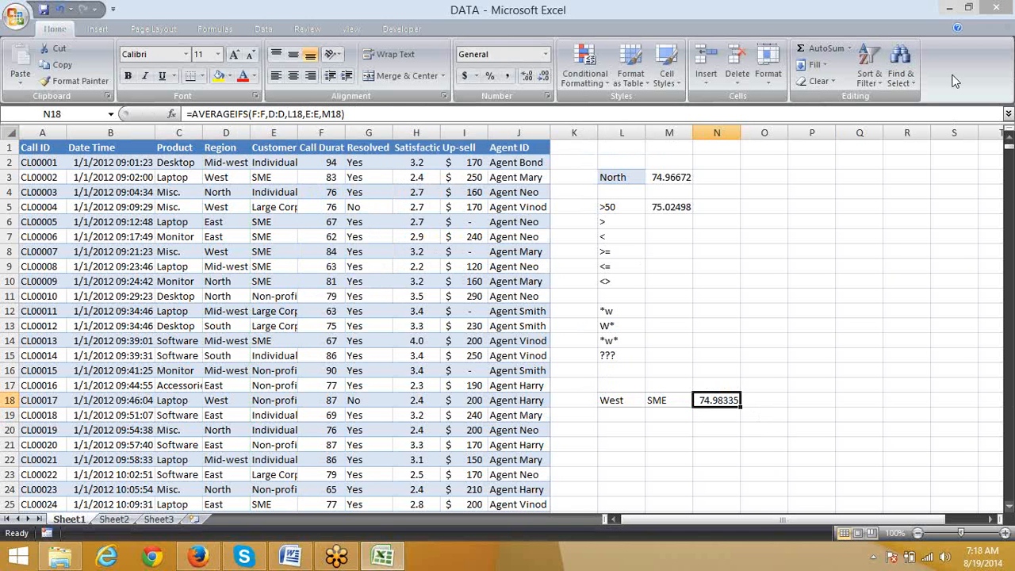
# Step: Check the AVERAGEIFS result cell N18 against its criteria cells and the Customer Type column
pyautogui.click(1002, 33)
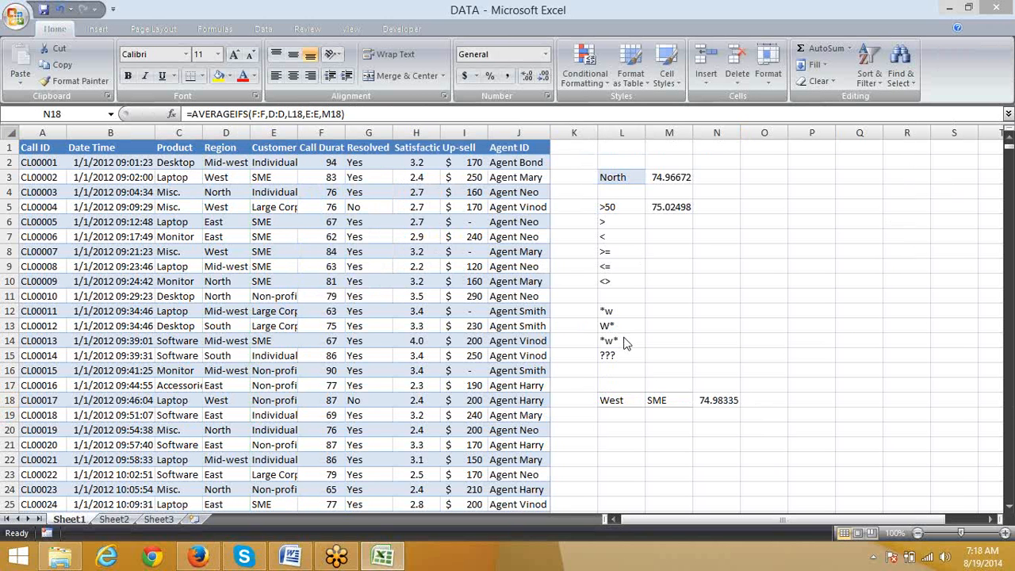
pyautogui.click(696, 400)
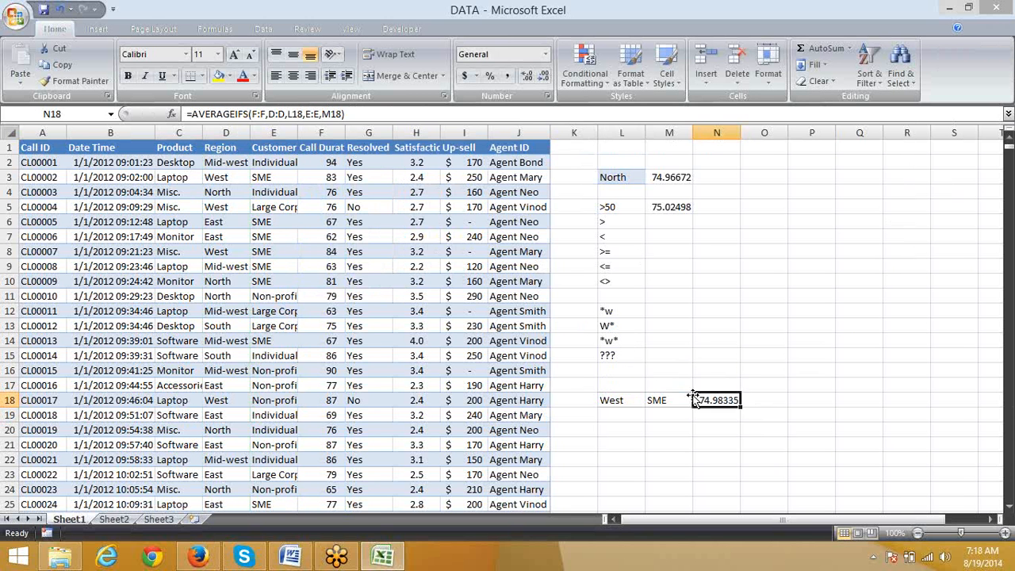
pyautogui.click(670, 400)
pyautogui.click(718, 396)
pyautogui.click(631, 417)
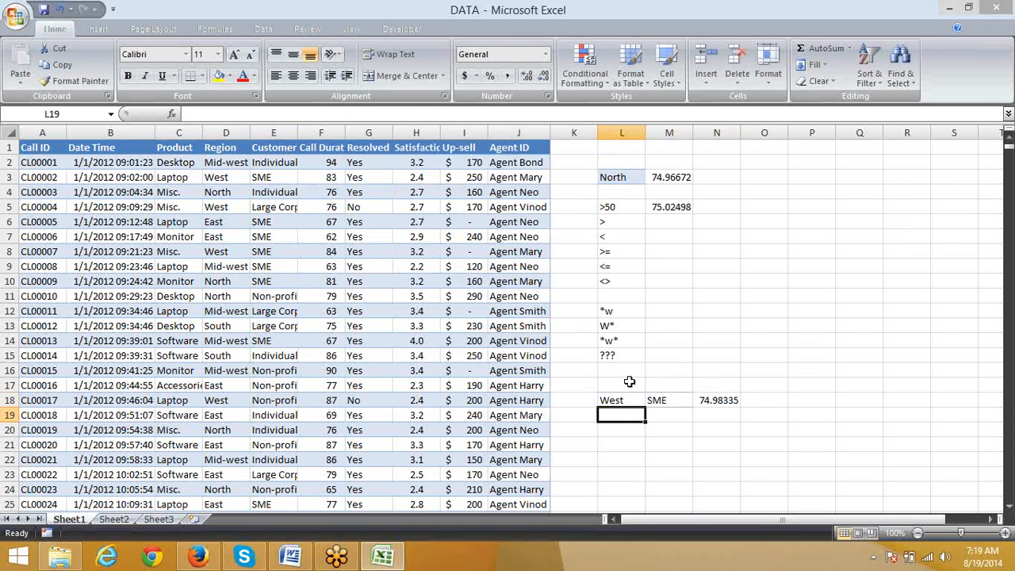
pyautogui.click(723, 401)
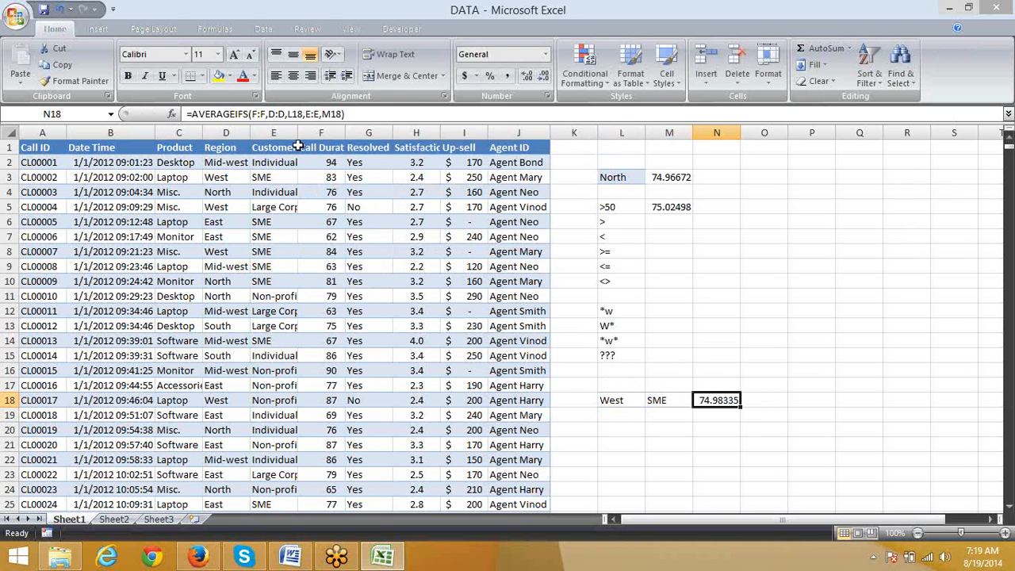
pyautogui.click(274, 133)
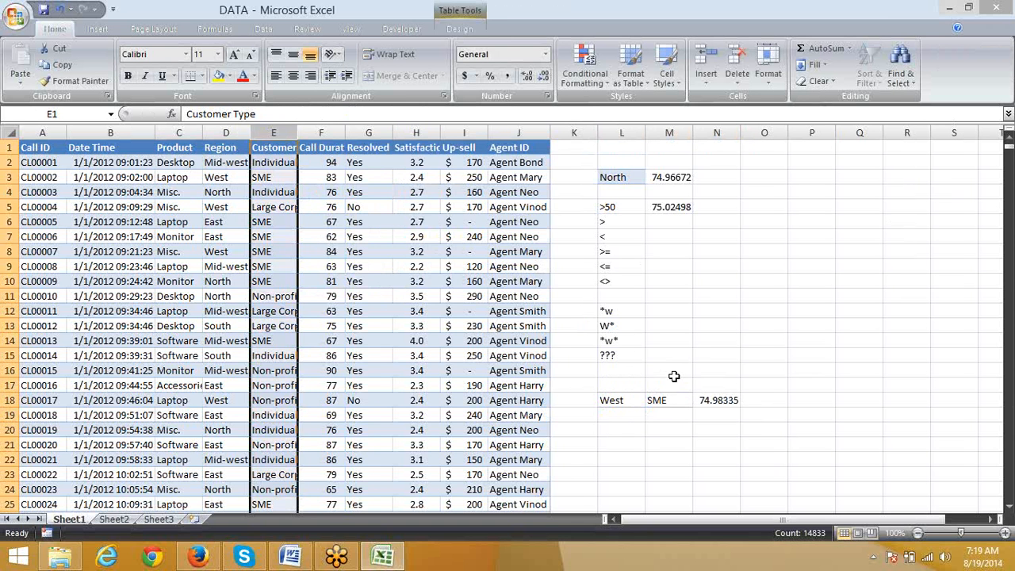
# Step: Examine the average range, criteria ranges and criteria arguments inside the N18 AVERAGEIFS formula, leaving it unedited
pyautogui.click(728, 402)
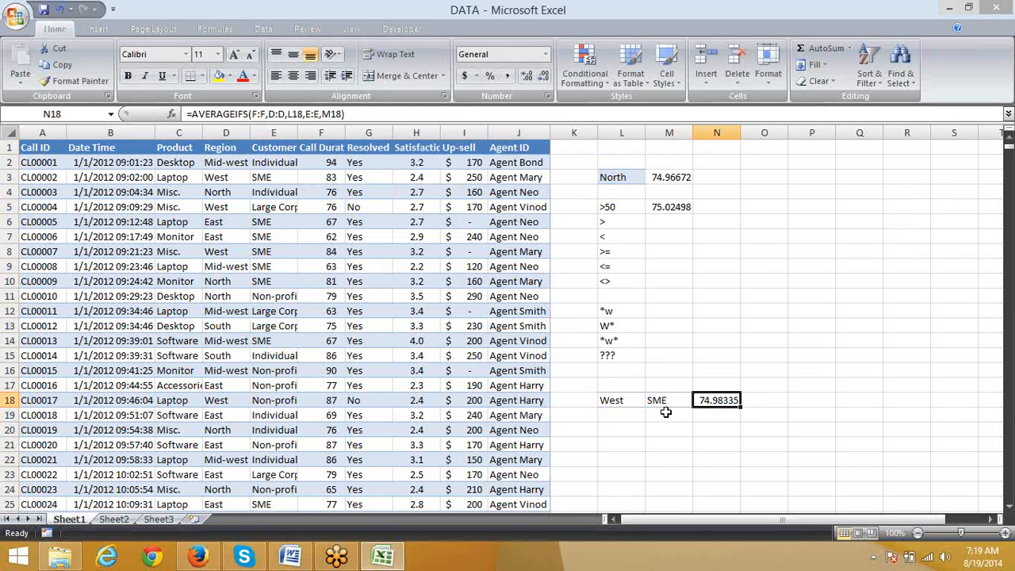
pyautogui.click(253, 114)
pyautogui.moveTo(253, 114); pyautogui.dragTo(266, 114)
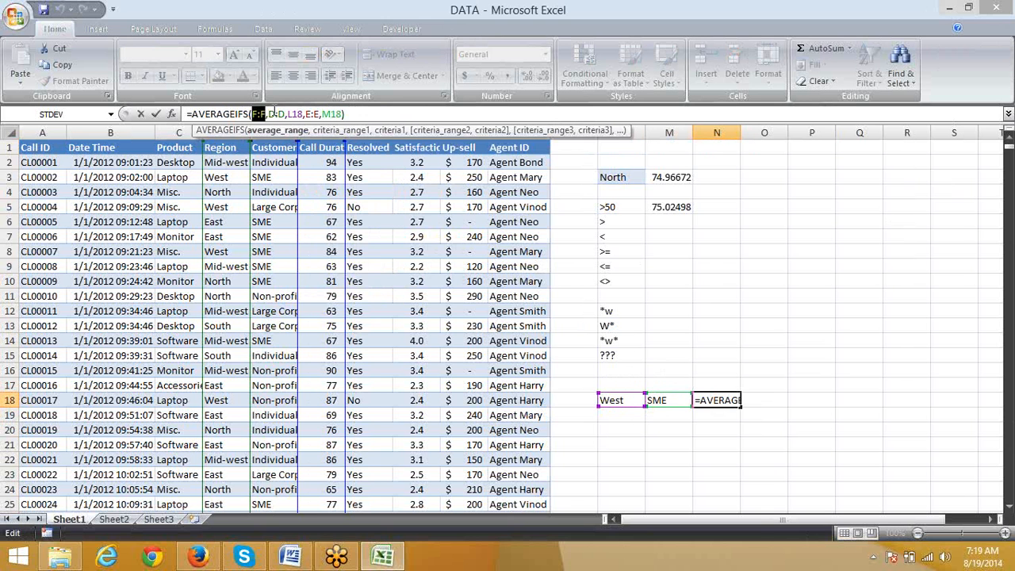
pyautogui.click(277, 114)
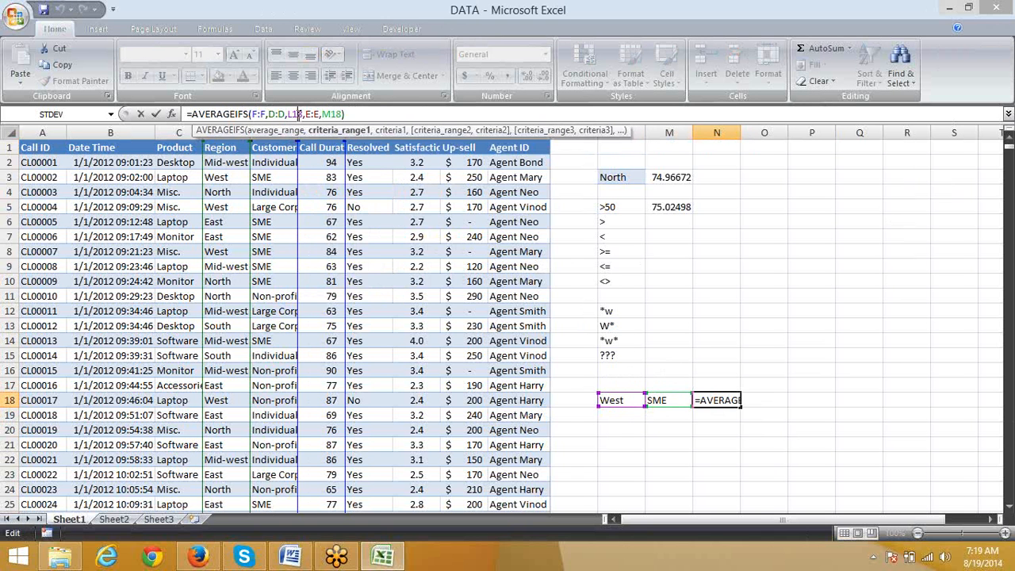
pyautogui.moveTo(287, 115); pyautogui.dragTo(349, 114)
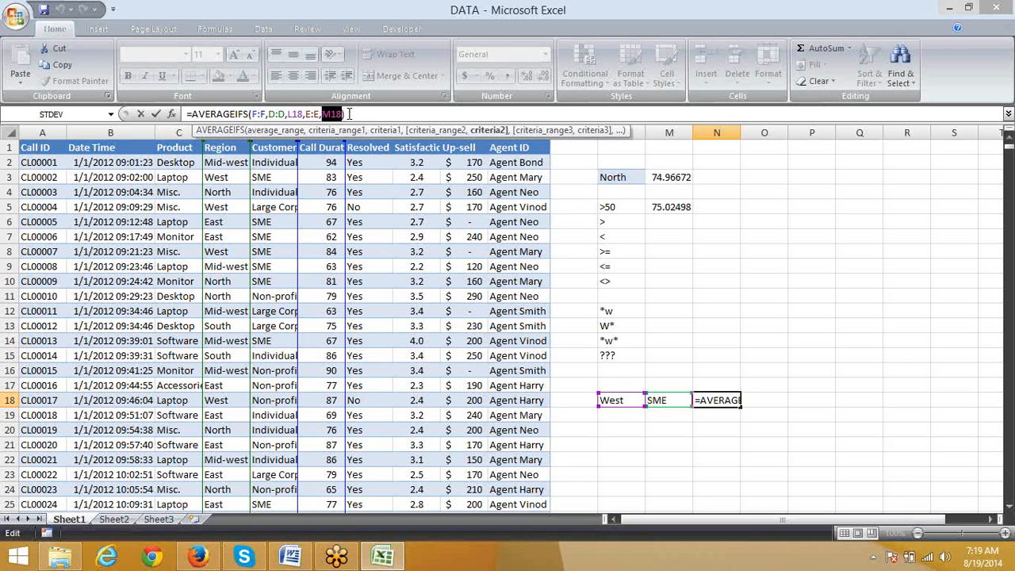
pyautogui.press('Return')
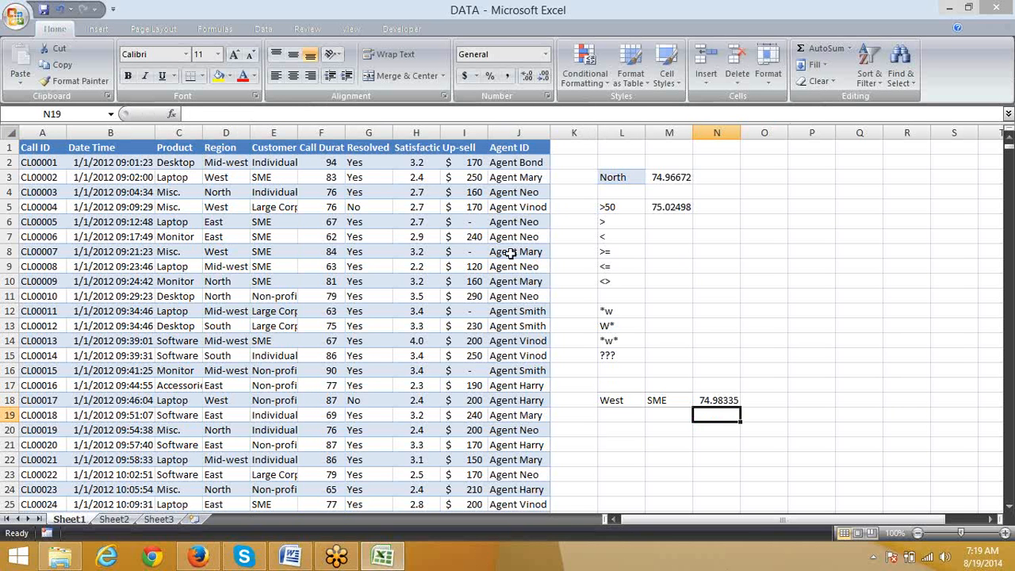
# Step: Copy the call durations in F2:F12 from Sheet1 and paste them into Sheet2 starting at cell A11
pyautogui.moveTo(327, 161); pyautogui.dragTo(330, 311)
pyautogui.hotkey('ctrl', 'c')
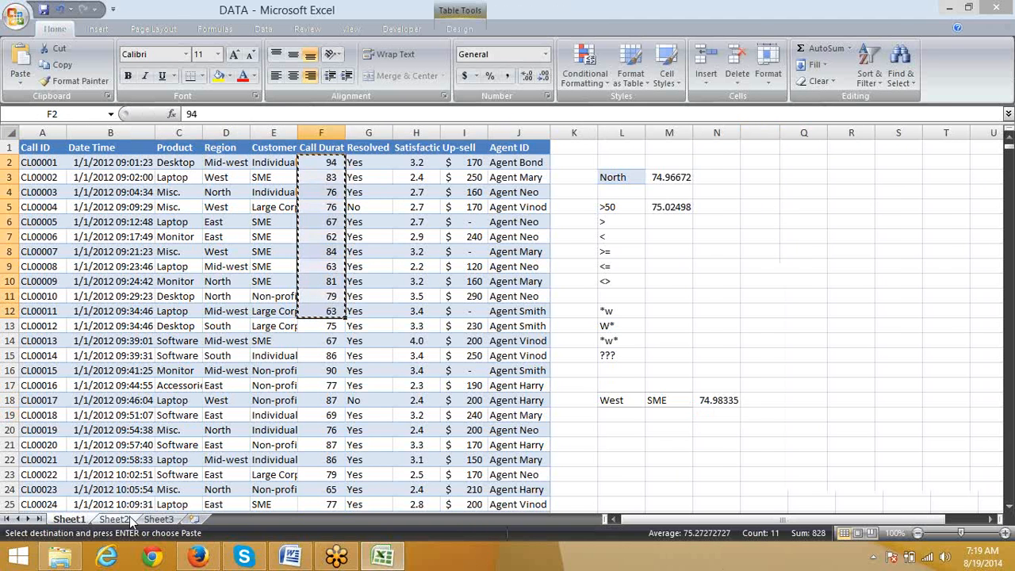
pyautogui.click(114, 518)
pyautogui.click(60, 323)
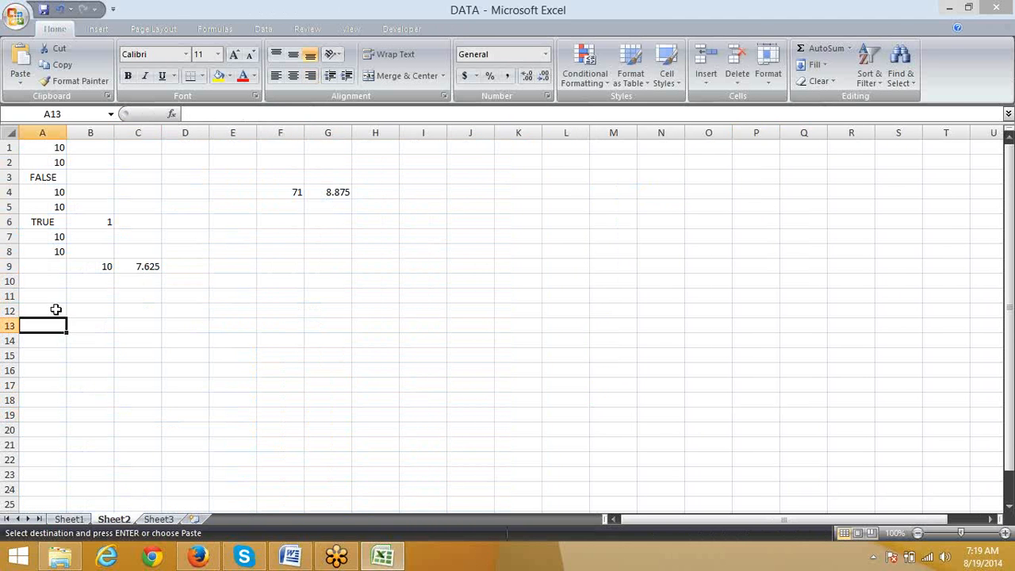
pyautogui.click(55, 294)
pyautogui.hotkey('ctrl', 'v')
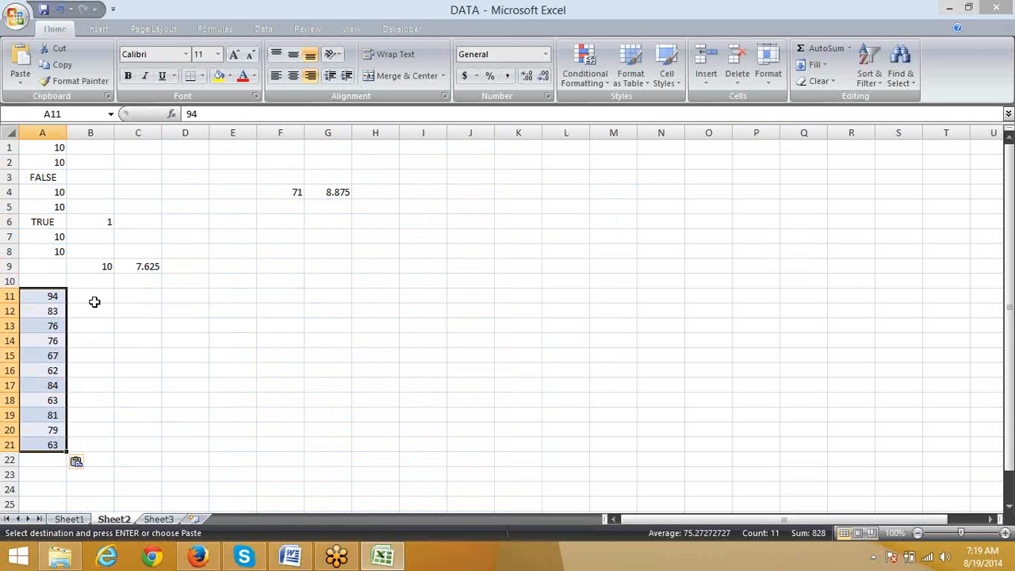
# Step: Enter a COUNT formula in C11 that counts the numbers in A11:A19
pyautogui.click(157, 297)
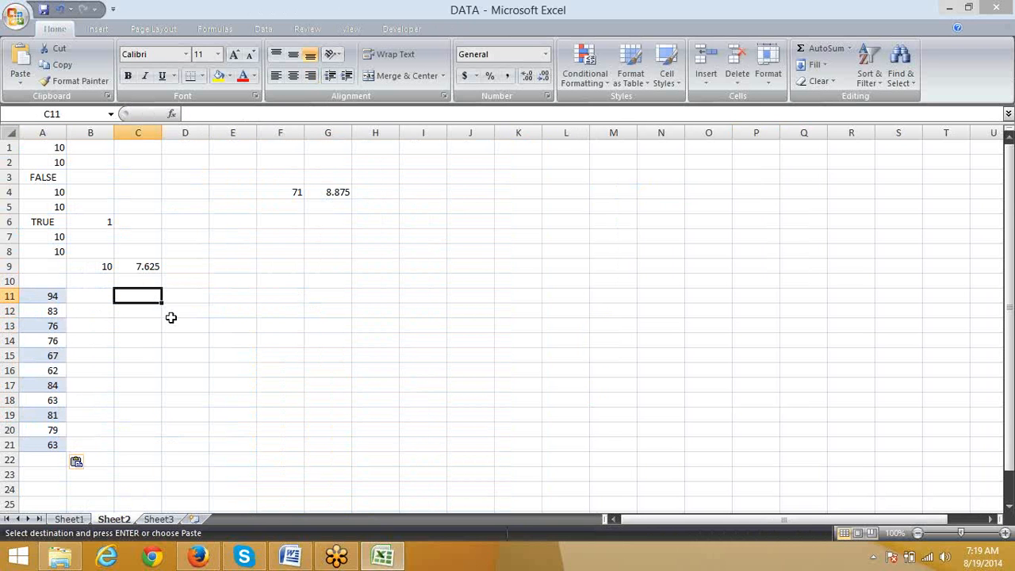
pyautogui.write('=c')
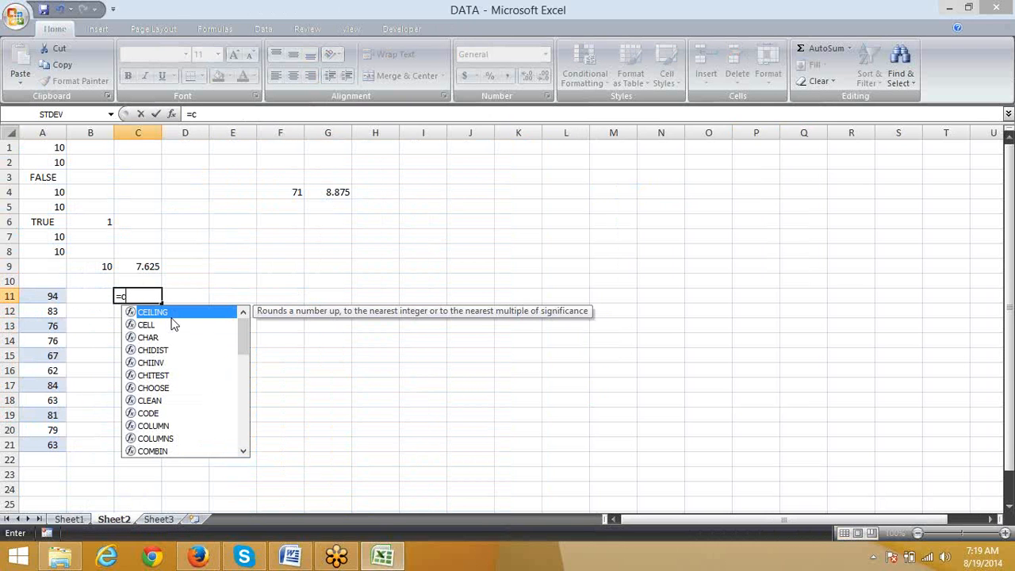
pyautogui.write('ou')
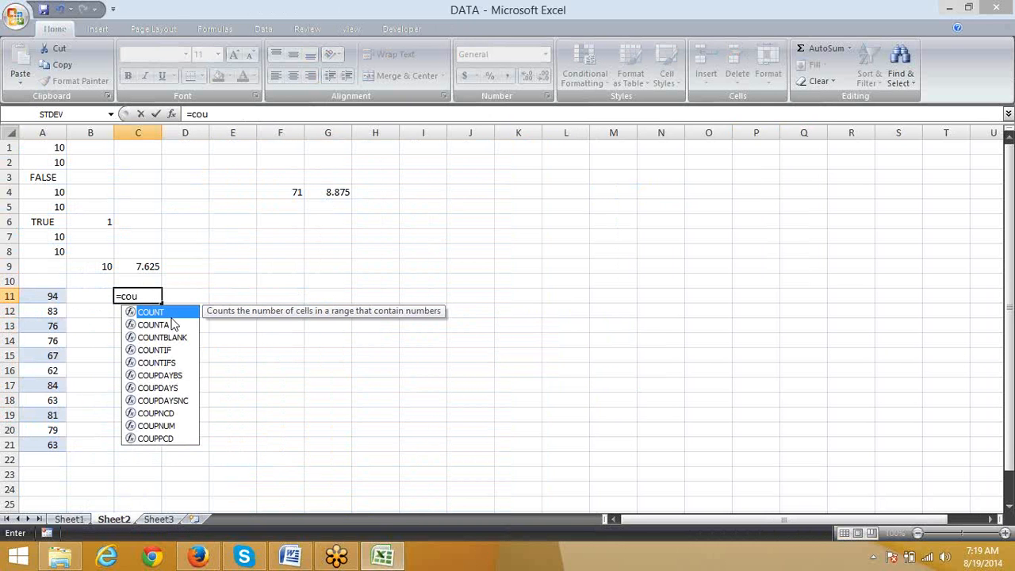
pyautogui.doubleClick(170, 317)
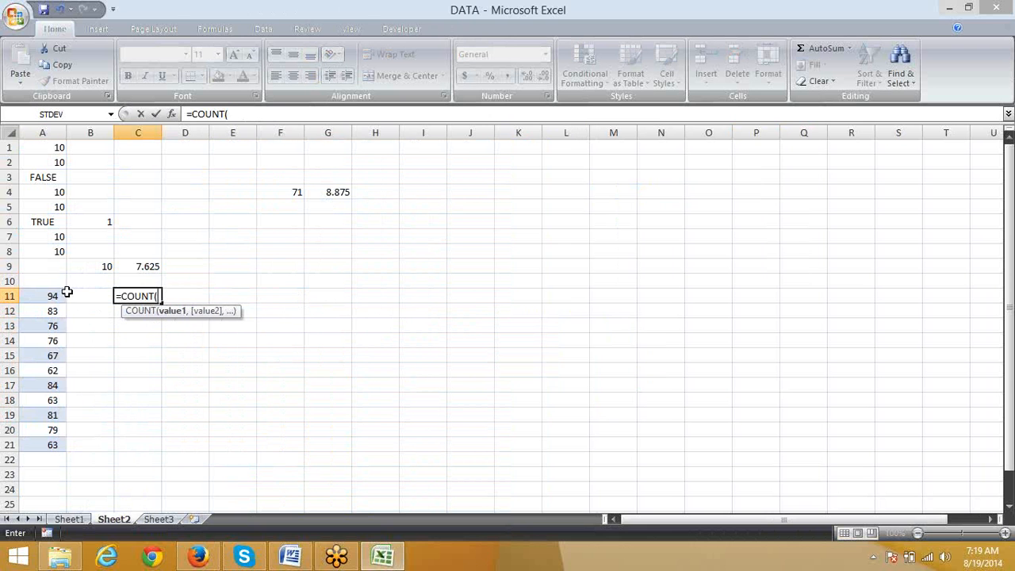
pyautogui.moveTo(49, 296); pyautogui.dragTo(3, 408)
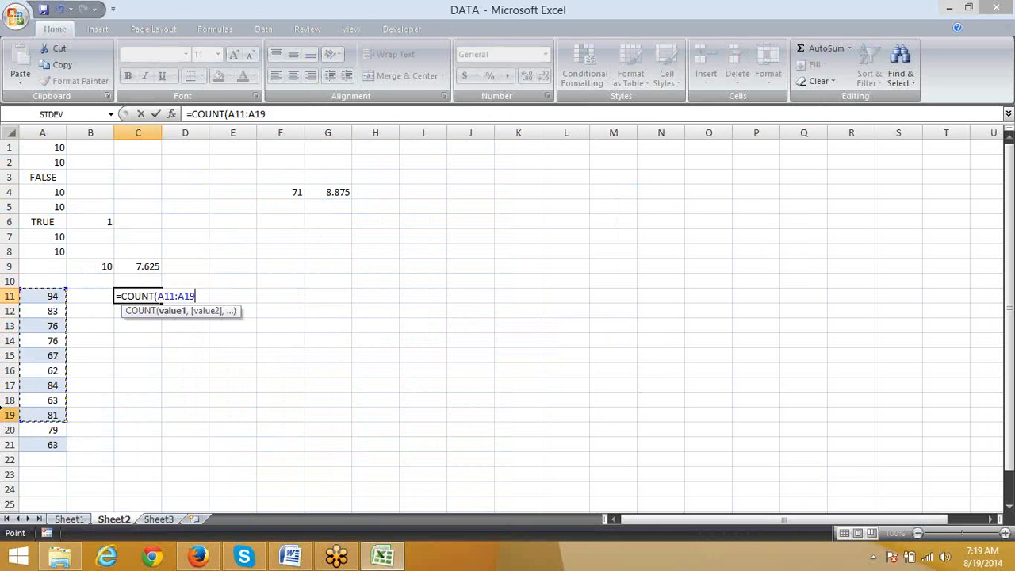
pyautogui.press('Return')
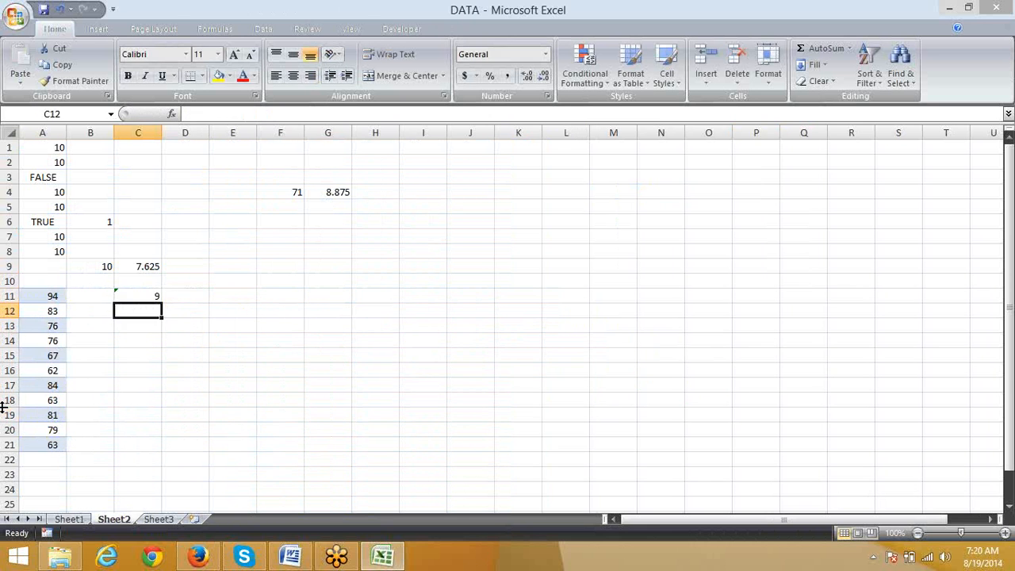
pyautogui.press('Up')
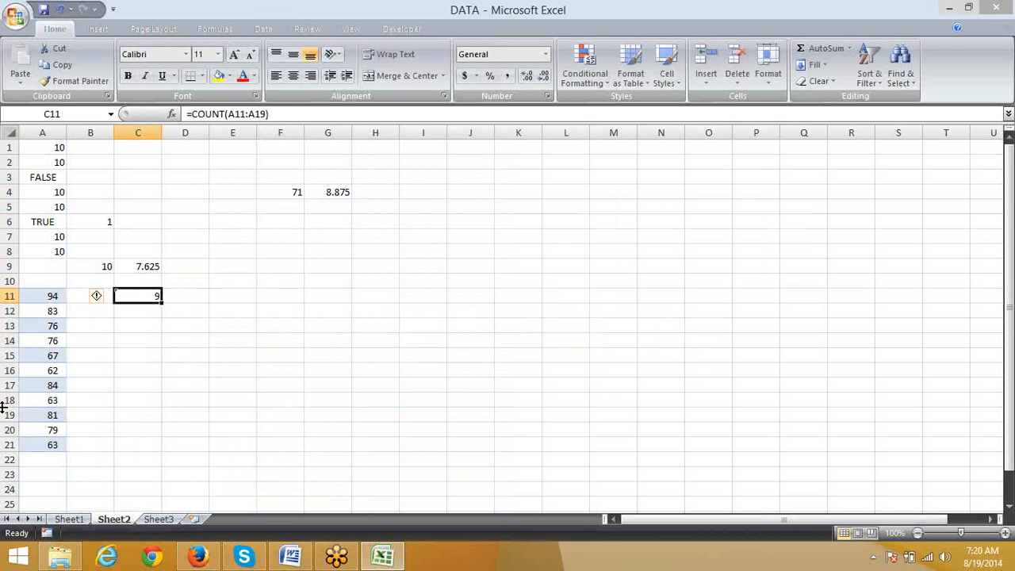
# Step: Replace the numbers in A12 and A14 with the text entries a and s
pyautogui.press('Down')
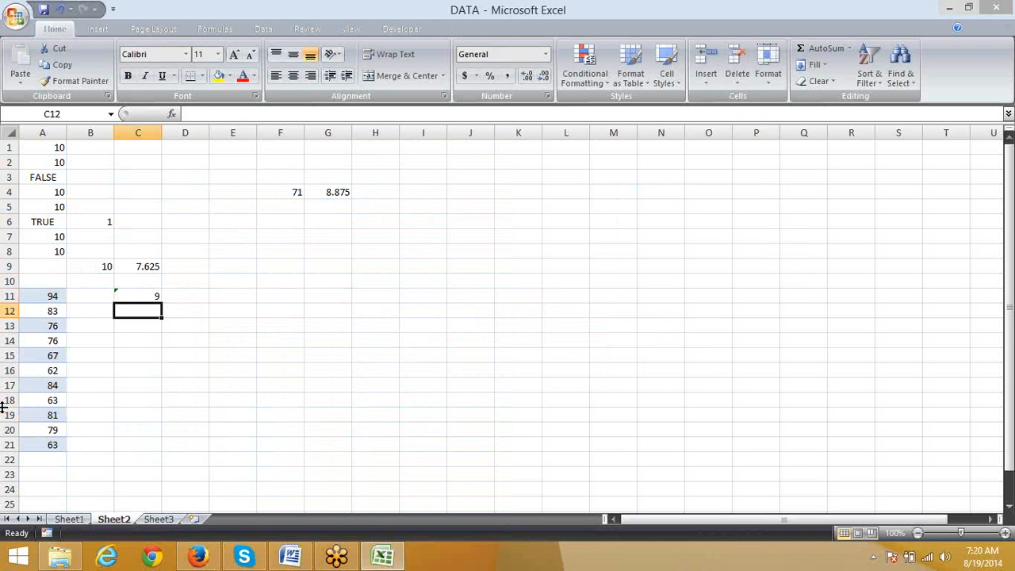
pyautogui.press('Left')
pyautogui.press('Left')
pyautogui.write('a')
pyautogui.press('Return')
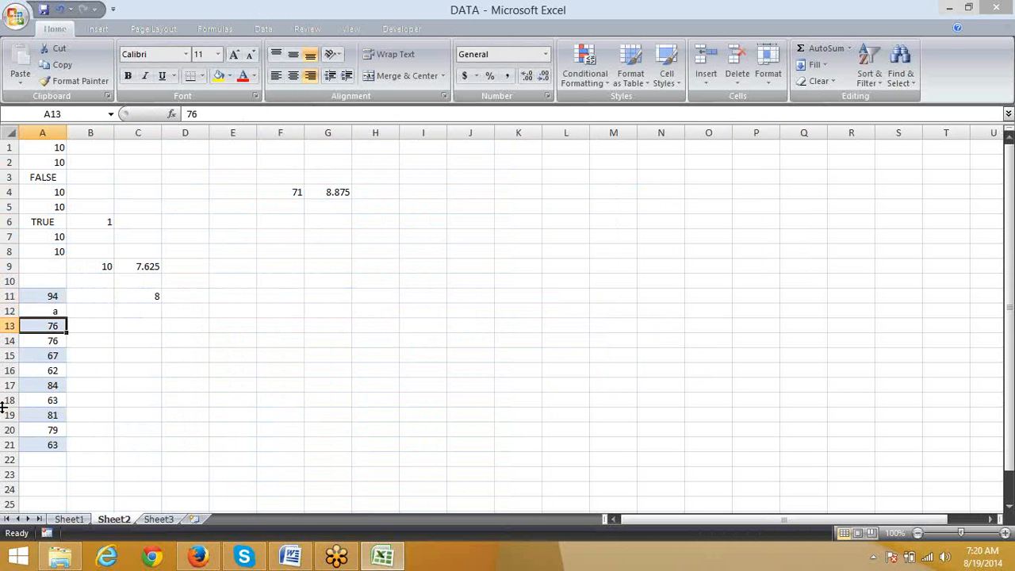
pyautogui.press('Down')
pyautogui.write('s')
pyautogui.press('Return')
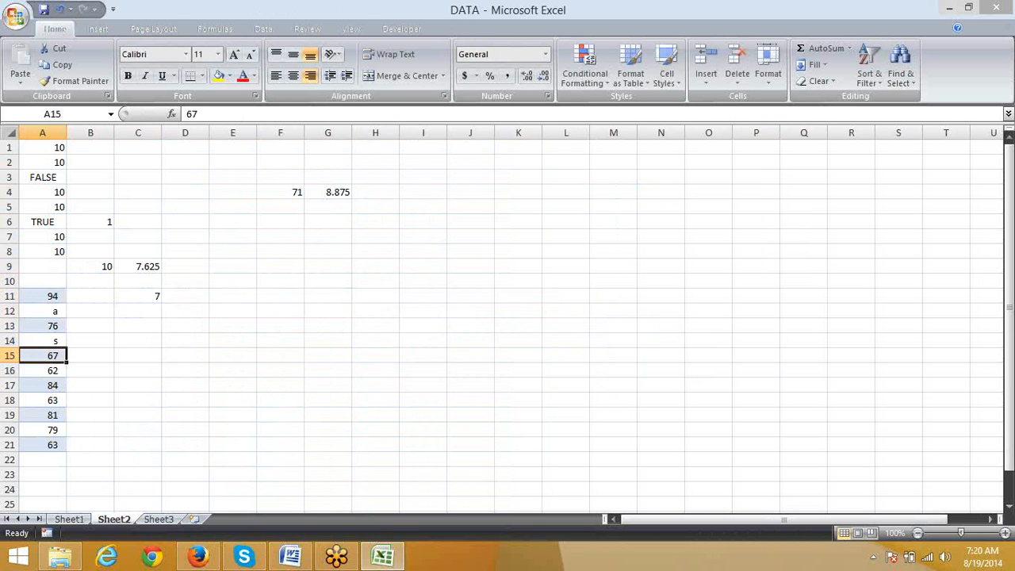
# Step: Enter a COUNTA formula over A11:A21 in D11, beside the COUNT formula
pyautogui.click(156, 296)
pyautogui.doubleClick(155, 296)
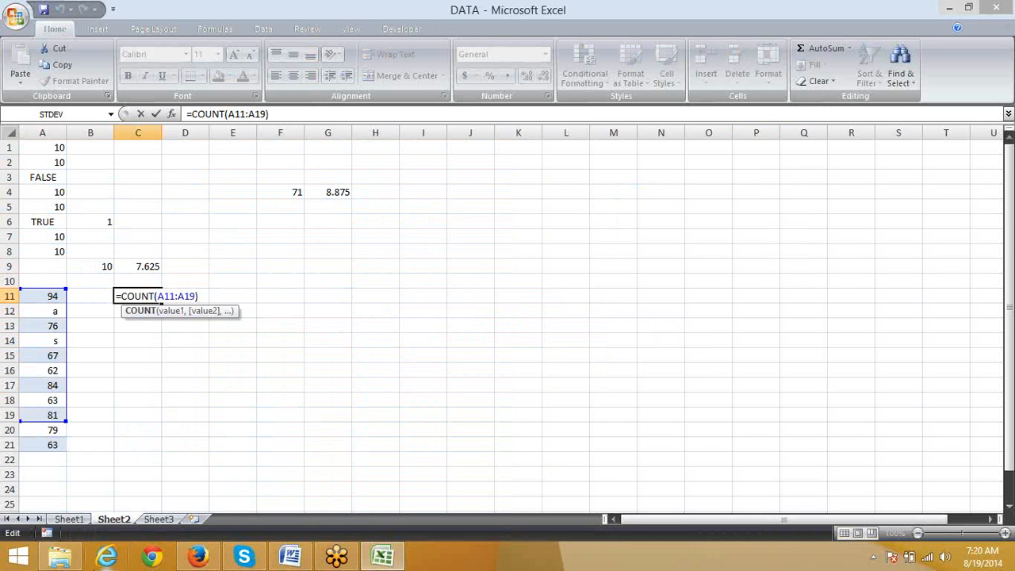
pyautogui.press('Return')
pyautogui.press('Up')
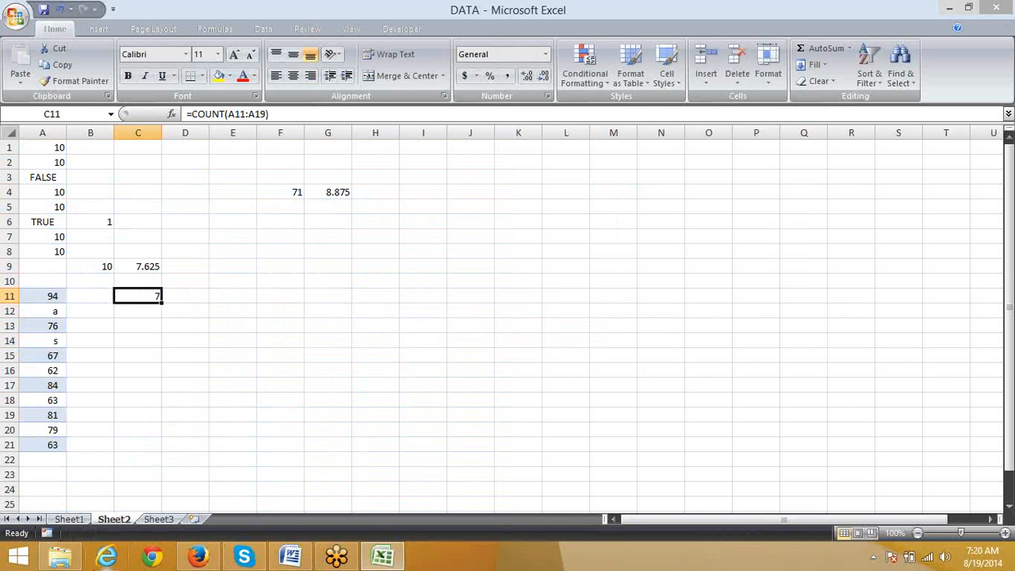
pyautogui.press('Right')
pyautogui.write('=cou')
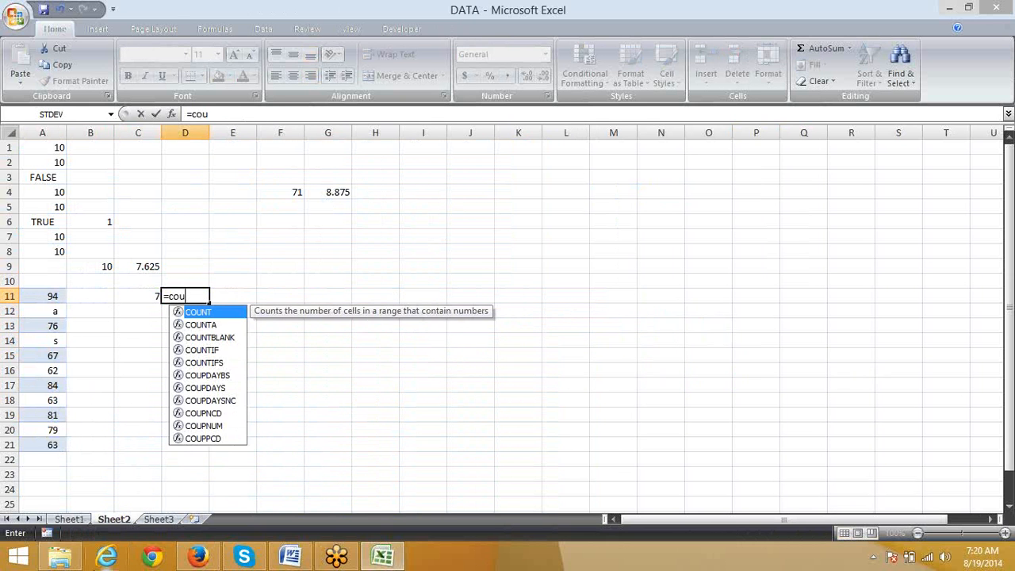
pyautogui.press('Down')
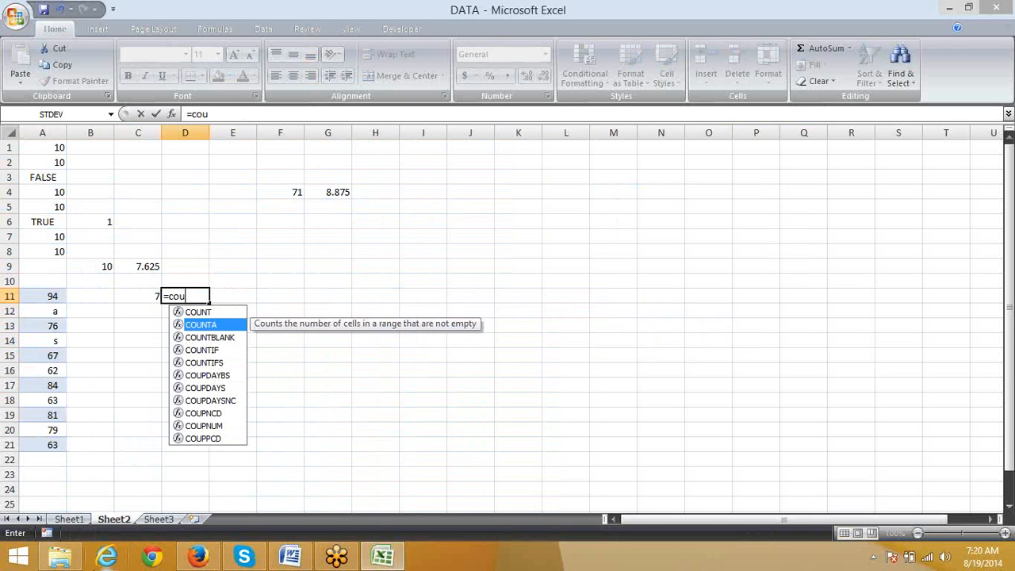
pyautogui.press('Tab')
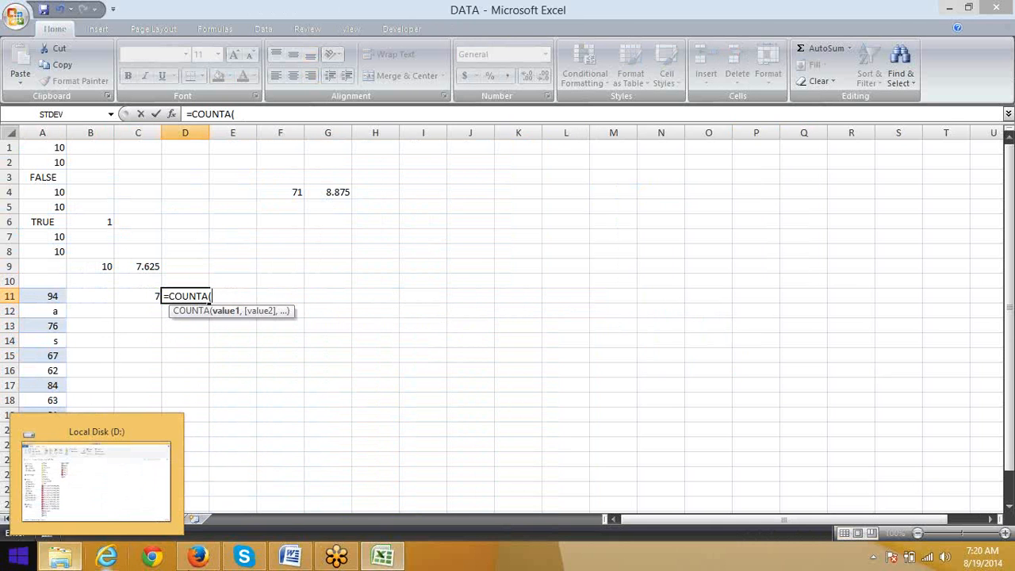
pyautogui.moveTo(45, 296); pyautogui.dragTo(45, 444)
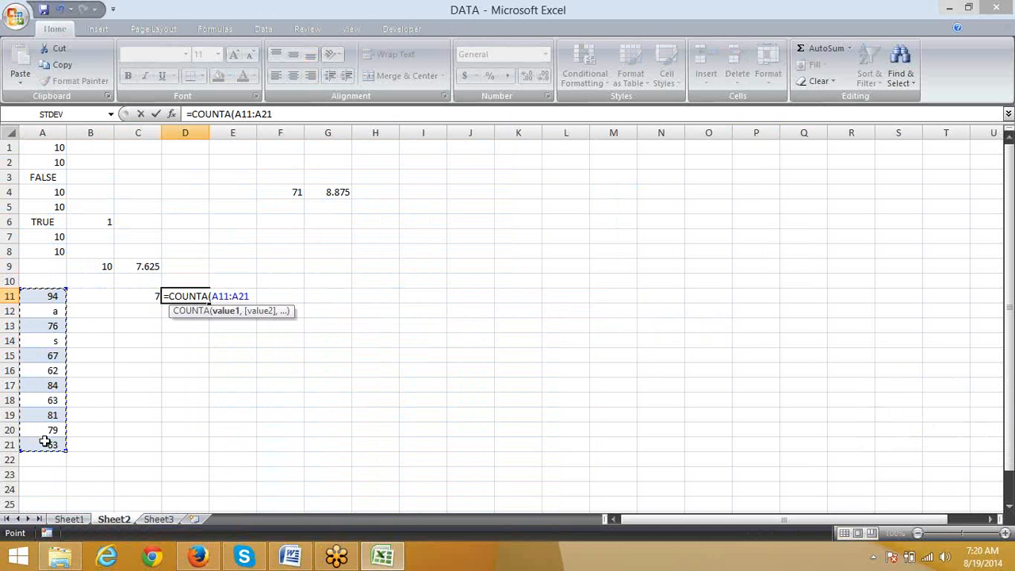
pyautogui.press('Return')
# Step: Compare the COUNT formula in C11 with the COUNTA formula in D11
pyautogui.press('Up')
pyautogui.press('Up')
pyautogui.press('Left')
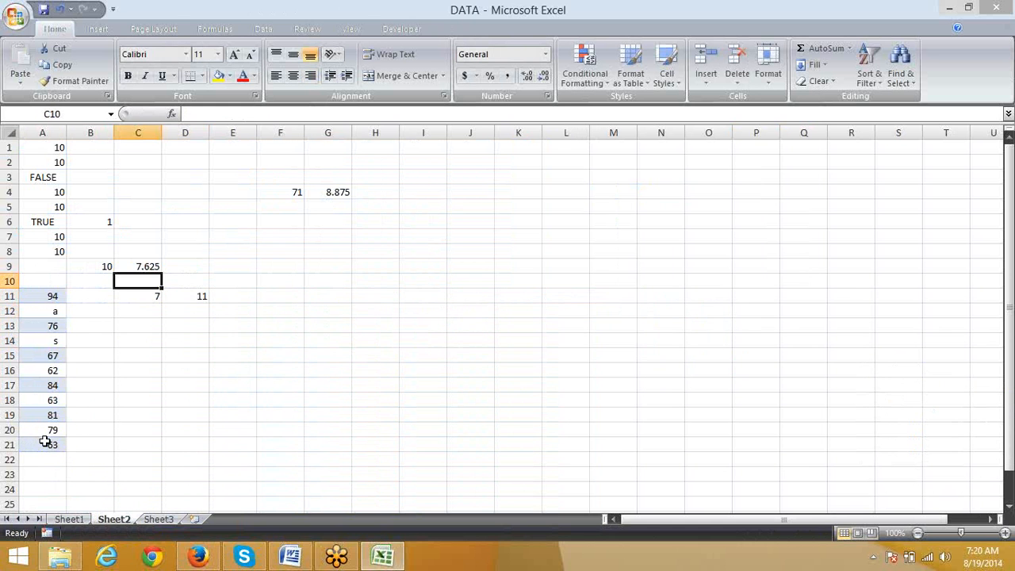
pyautogui.press('Down')
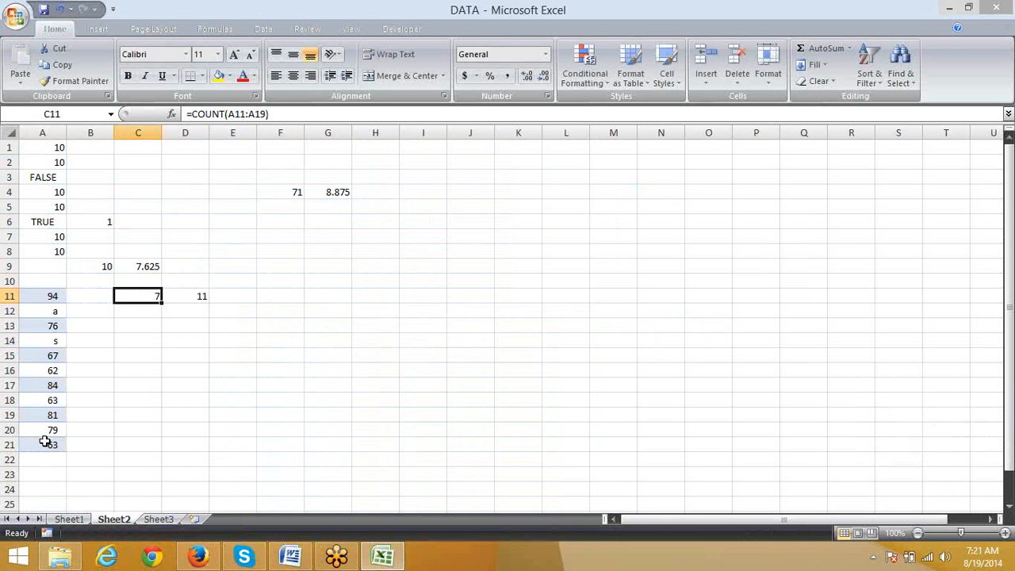
pyautogui.press('Right')
pyautogui.press('Right')
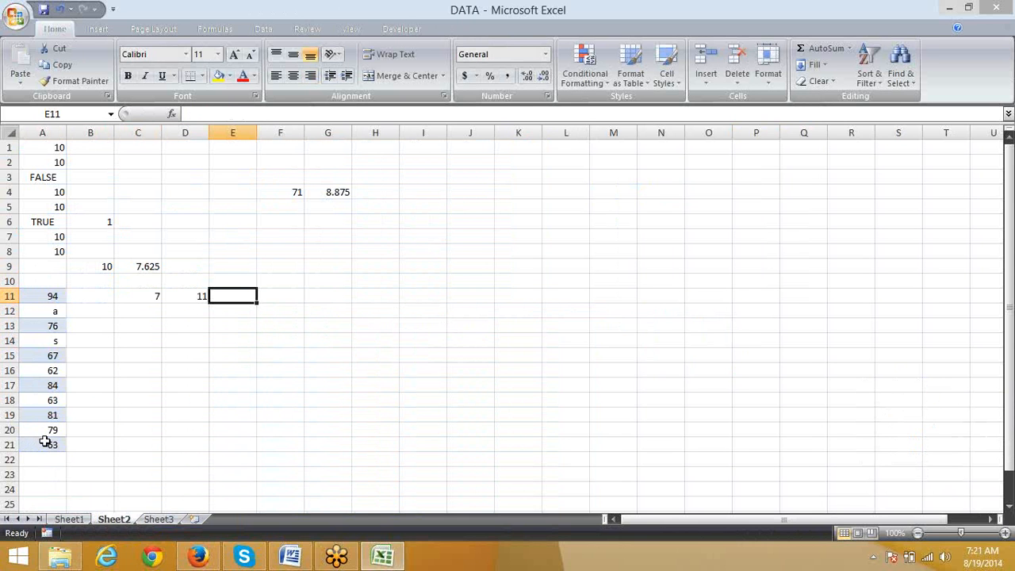
pyautogui.press('Left')
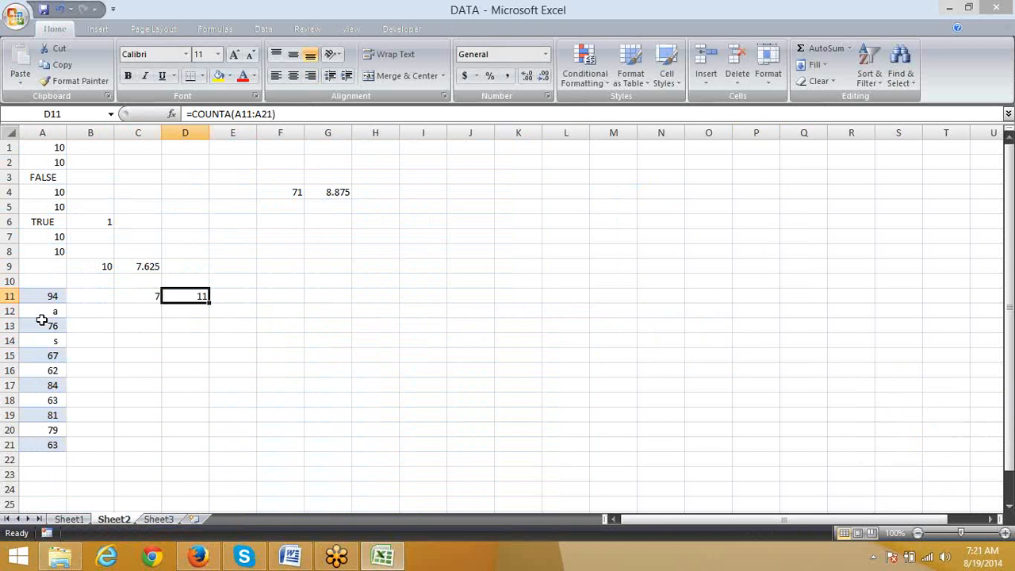
# Step: Enter a COUNTBLANK formula in E11 that counts the empty cells in B11:B15
pyautogui.press('Right')
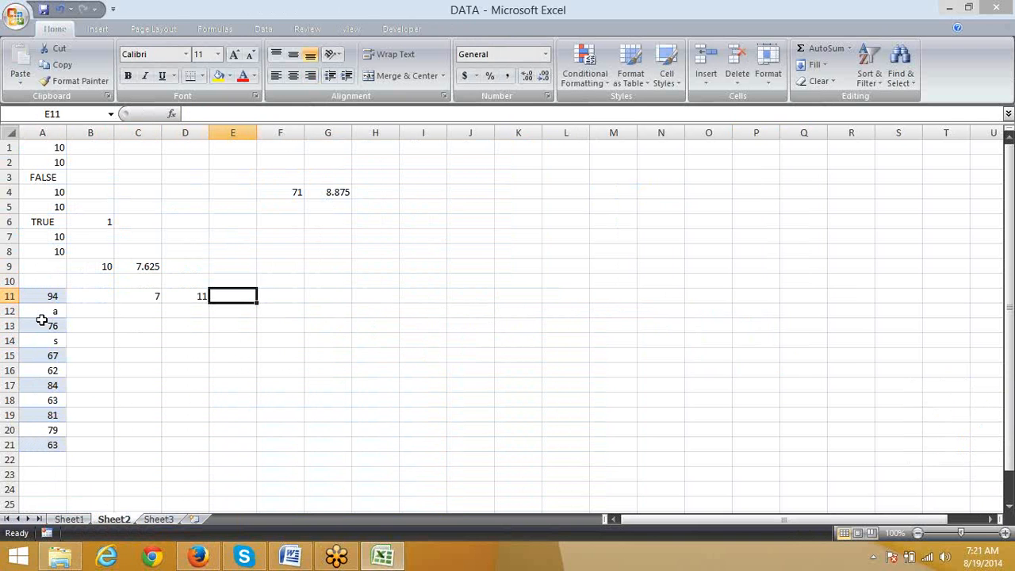
pyautogui.write('=cou')
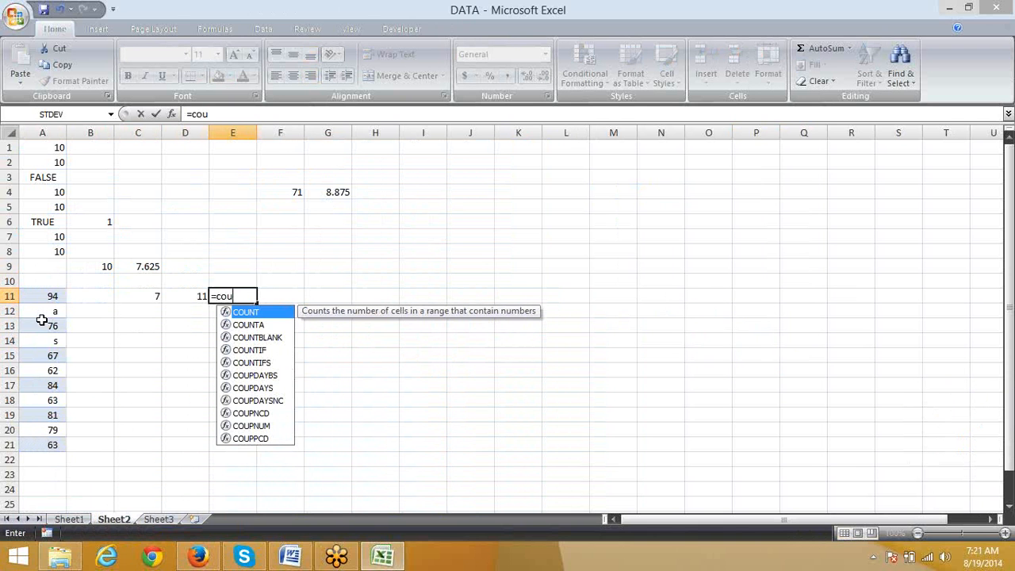
pyautogui.press('Down')
pyautogui.press('Down')
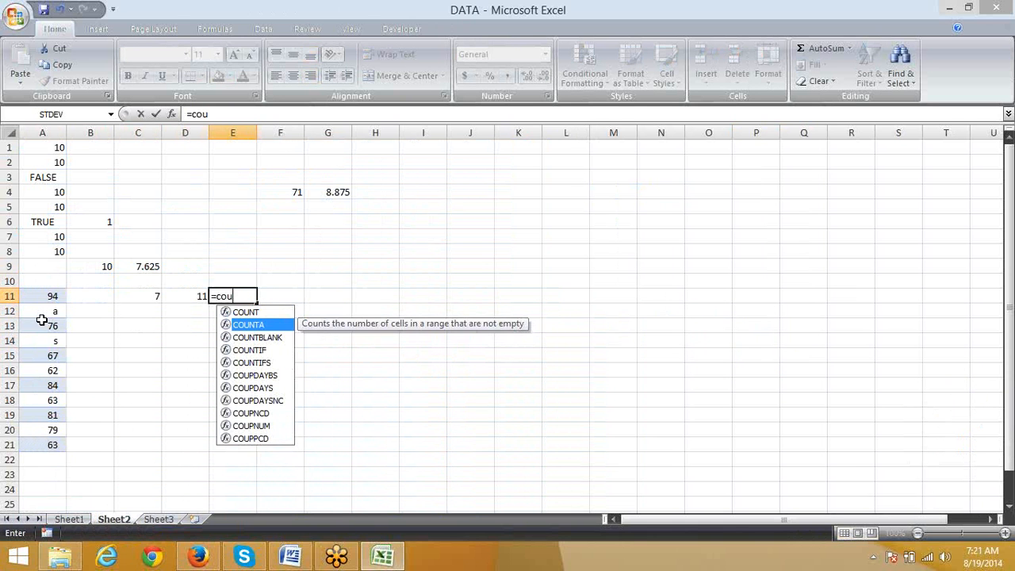
pyautogui.press('Tab')
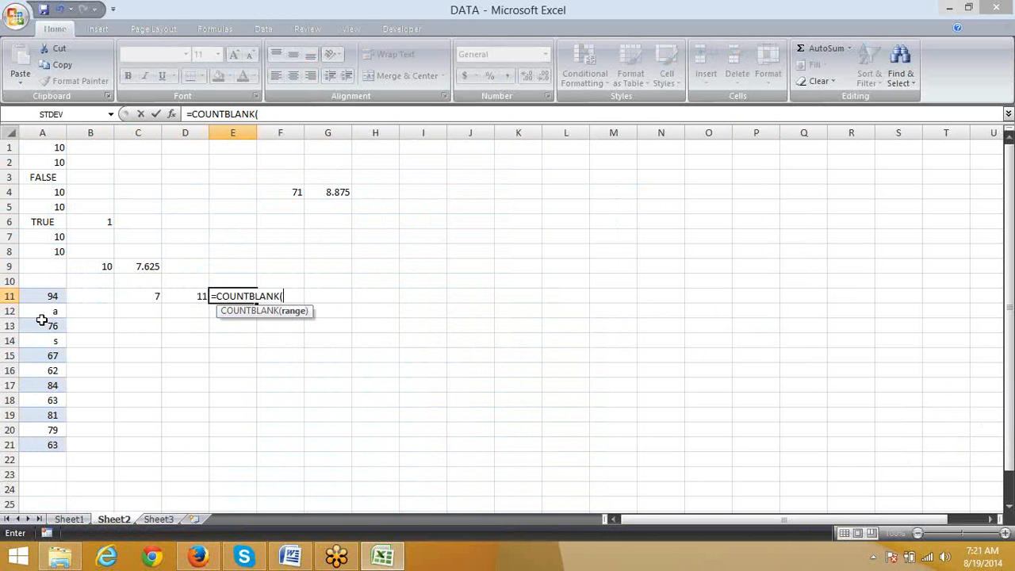
pyautogui.press('Left')
pyautogui.press('Left')
pyautogui.press('Left')
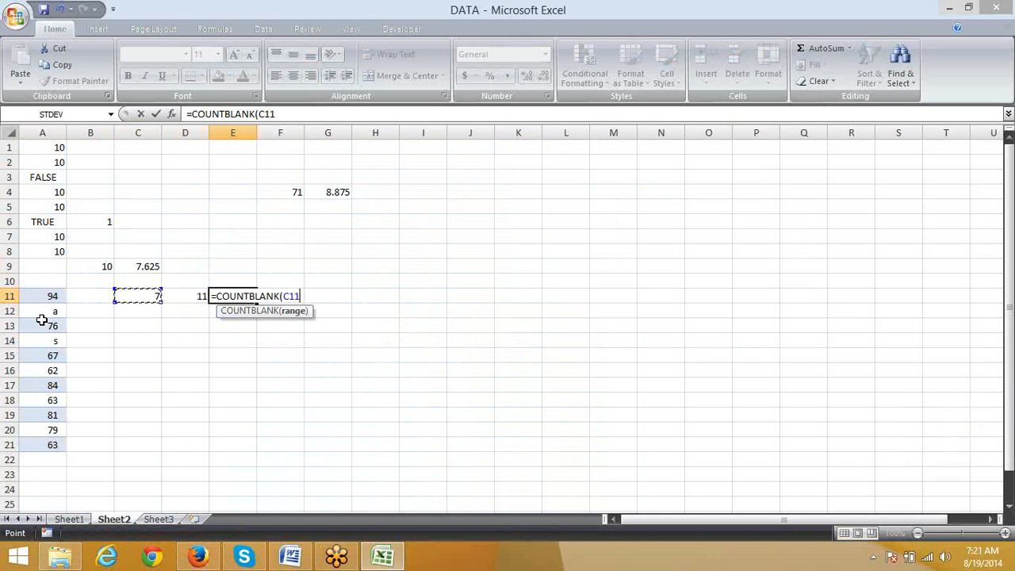
pyautogui.hotkey('shift', 'Down')
pyautogui.hotkey('shift', 'Down')
pyautogui.hotkey('shift', 'Down')
pyautogui.hotkey('shift', 'Down')
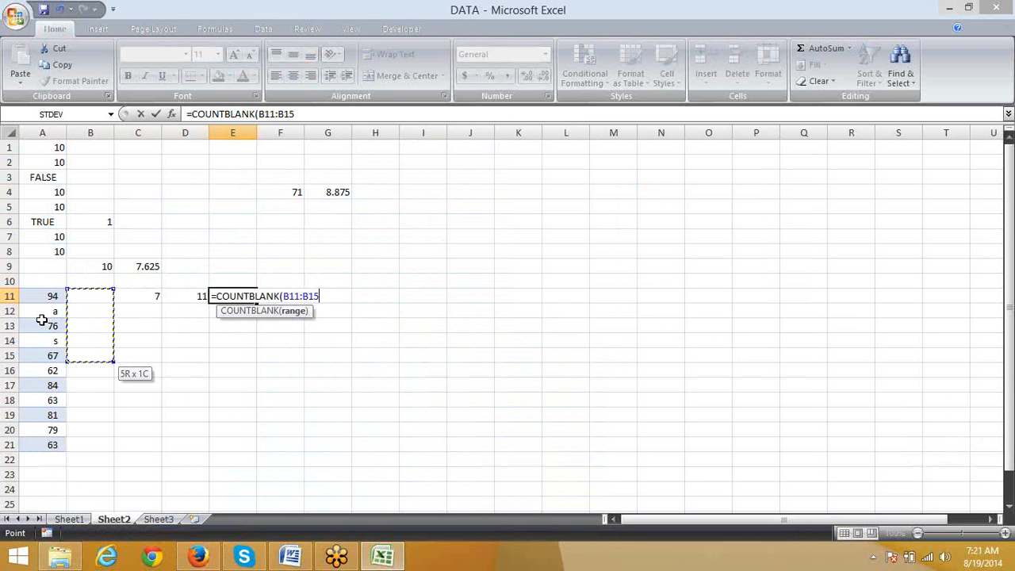
pyautogui.press('Return')
# Step: Fill the first two cells of the COUNTBLANK range, entering 5 in B11 and 4 in B12
pyautogui.press('Up')
pyautogui.press('Left')
pyautogui.press('Left')
pyautogui.press('Left')
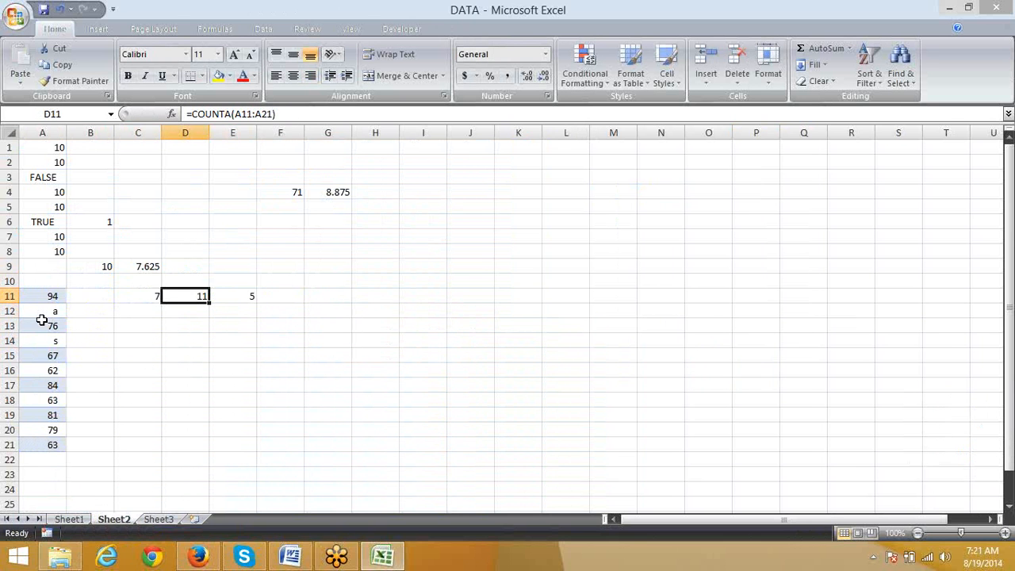
pyautogui.write('5')
pyautogui.press('Return')
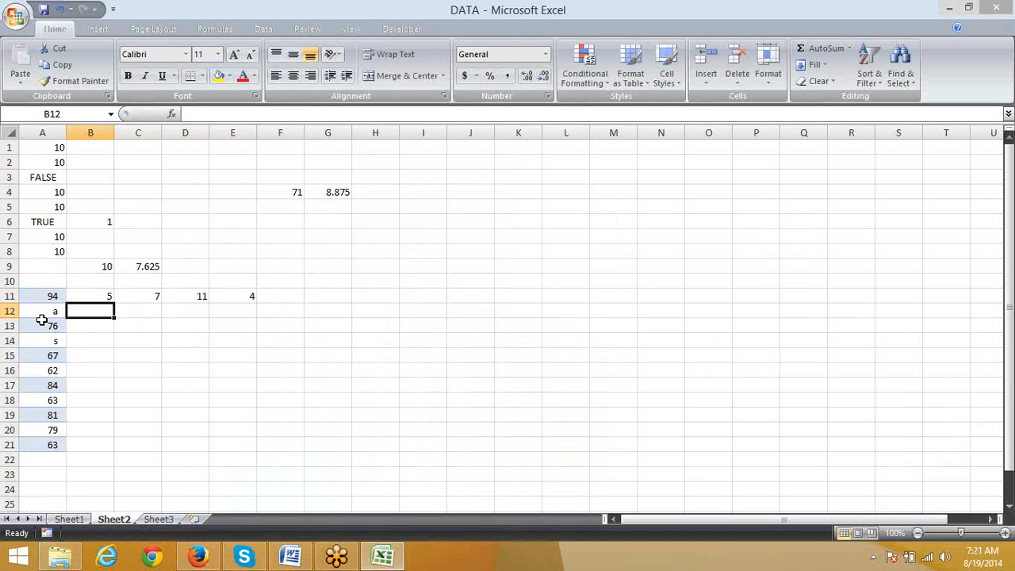
pyautogui.write('4')
pyautogui.press('Return')
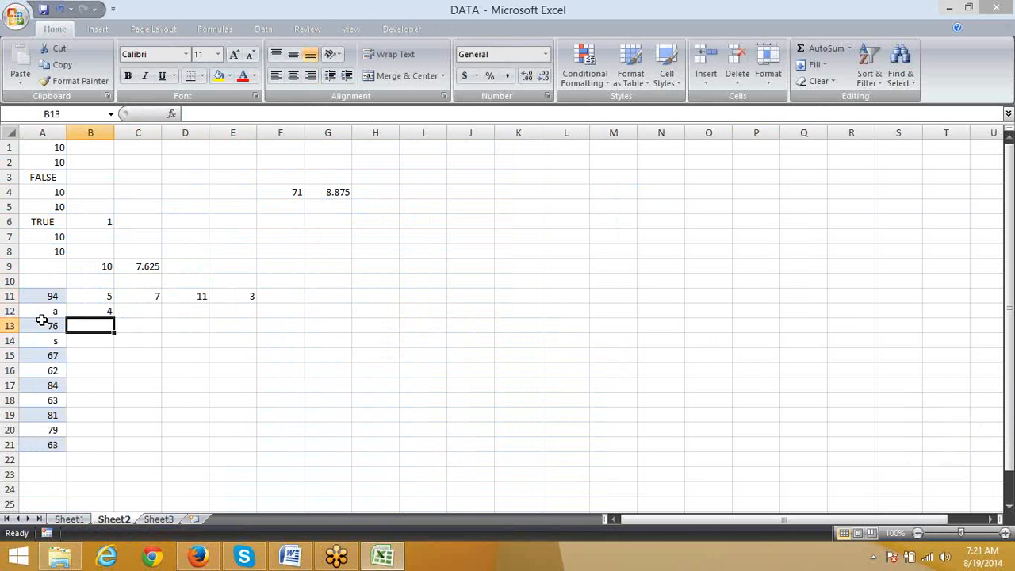
# Step: Review the COUNT, COUNTA and COUNTBLANK formulas in cells C11, D11 and E11
pyautogui.press('Up')
pyautogui.press('Up')
pyautogui.press('Right')
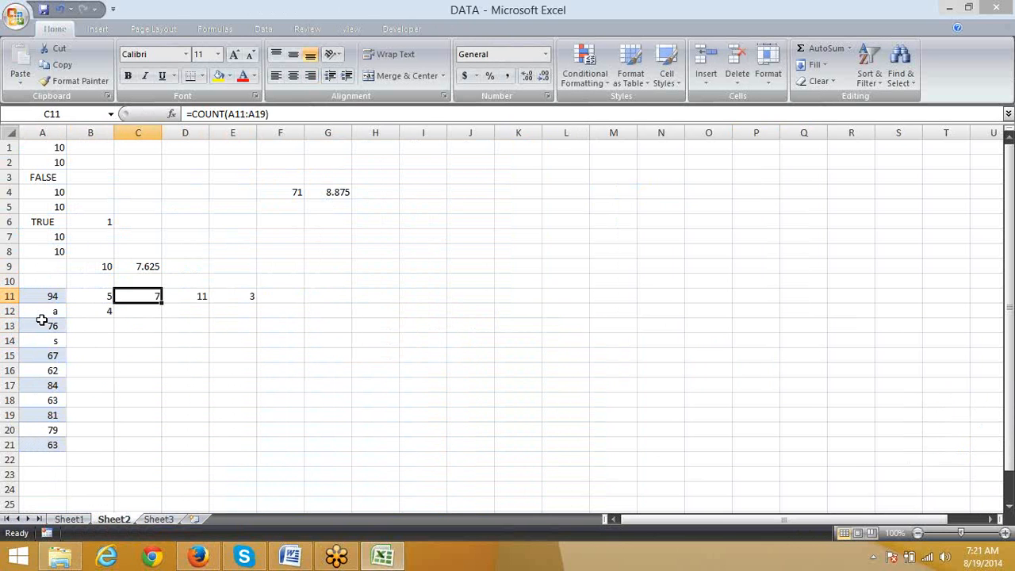
pyautogui.press('Right')
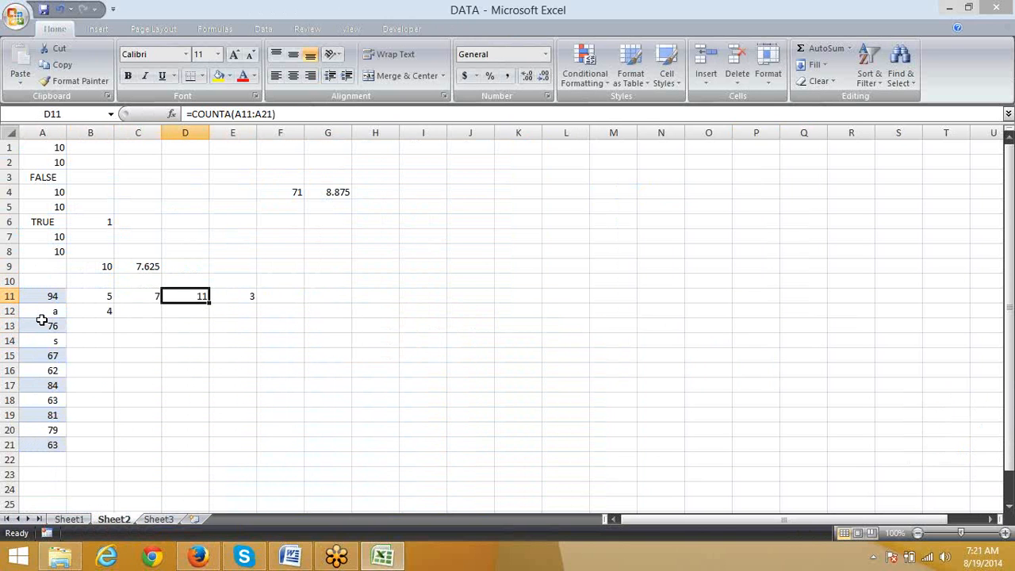
pyautogui.press('Right')
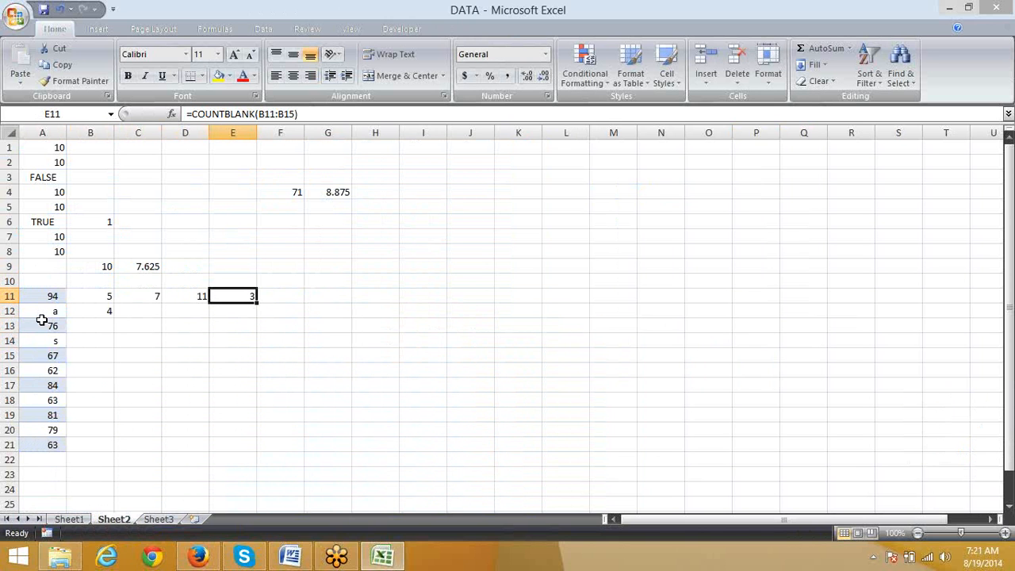
# Step: Compare the ranges used by the three counting formulas in row 11, moving back and forth between C11 and E11
pyautogui.press('Left')
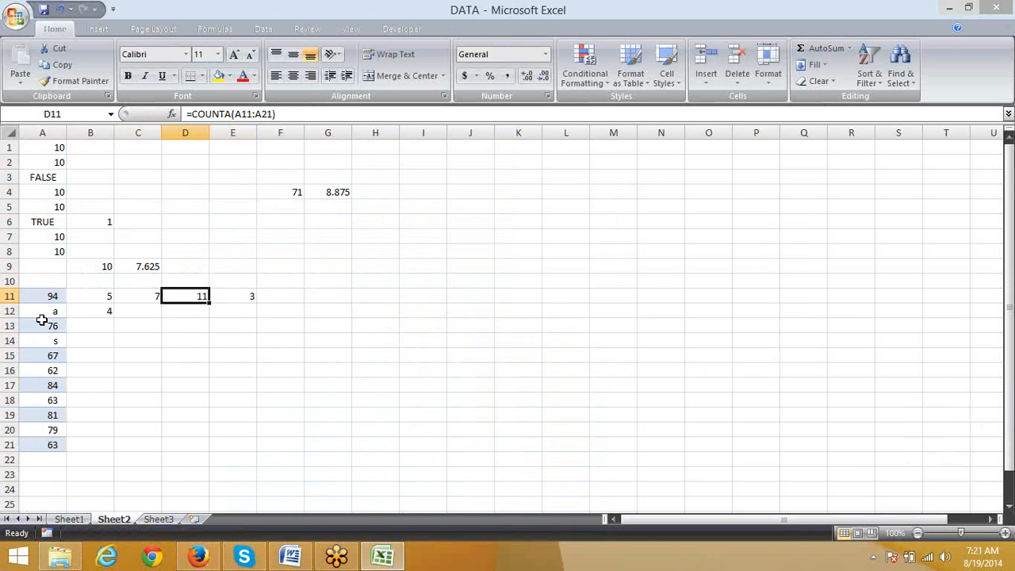
pyautogui.press('Left')
pyautogui.press('Left')
pyautogui.press('Right')
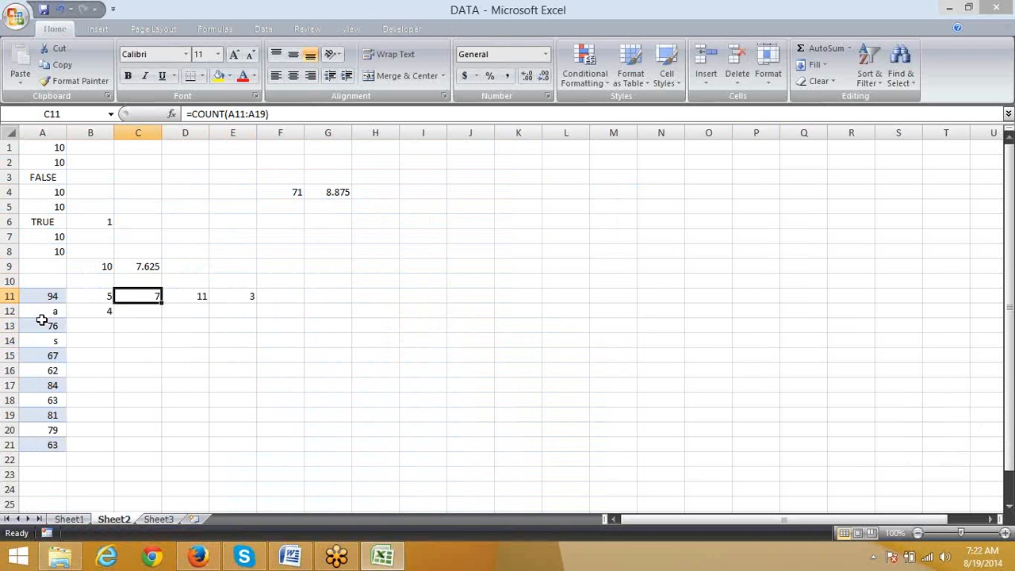
pyautogui.press('Right')
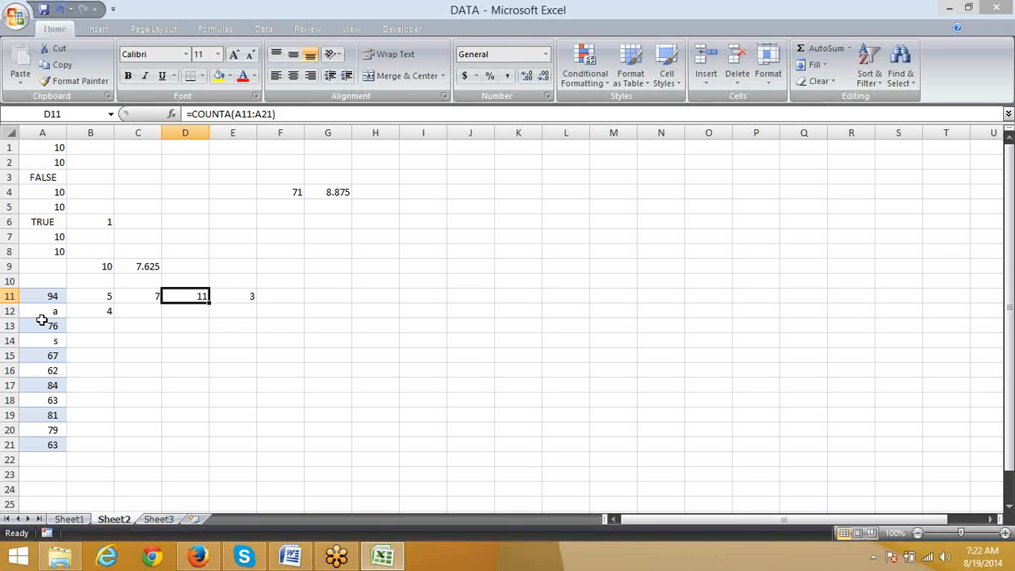
pyautogui.press('Right')
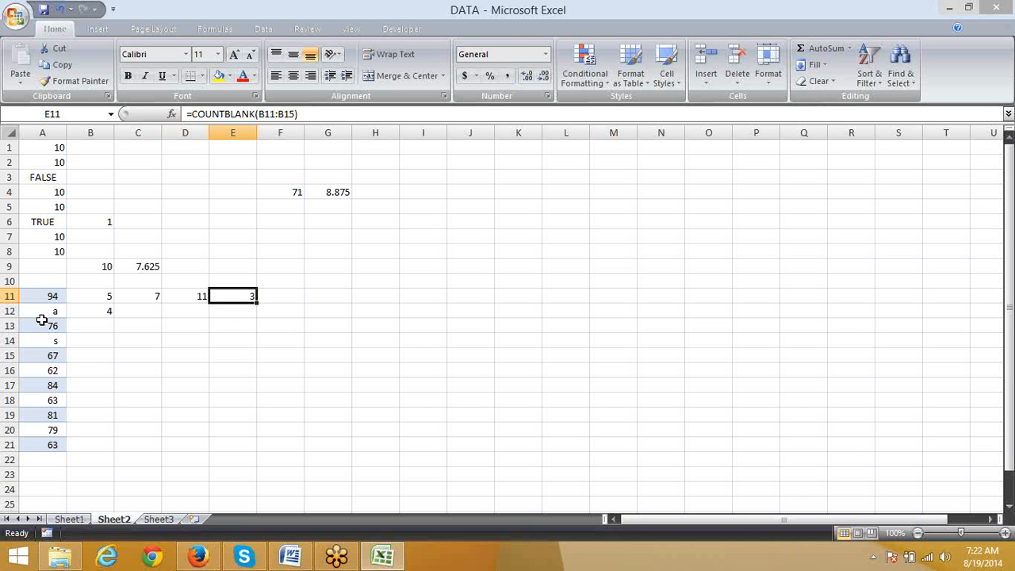
pyautogui.press('Left')
pyautogui.press('Left')
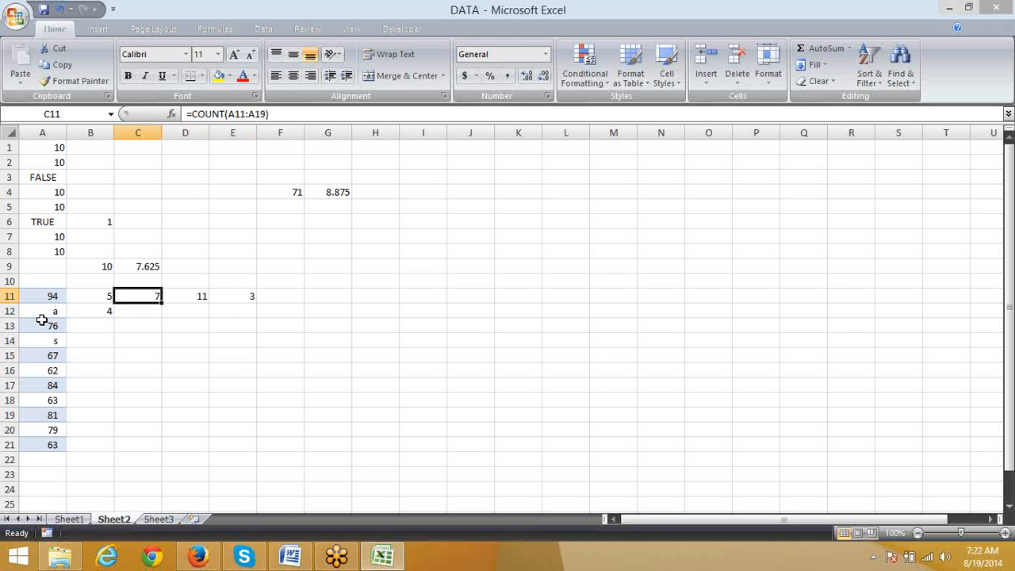
pyautogui.press('Right')
pyautogui.press('Right')
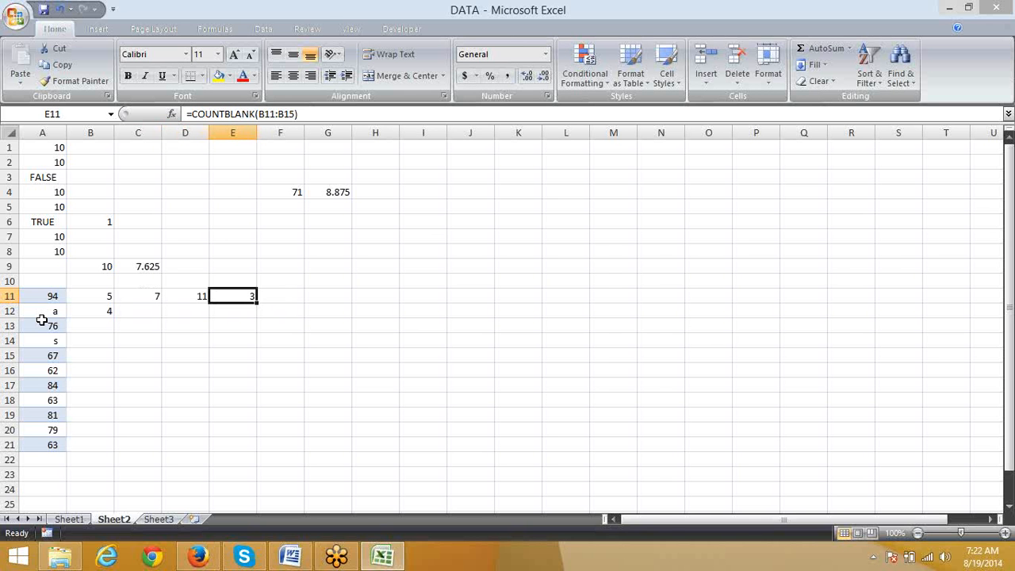
# Step: On Sheet1, copy the North criterion from L3 into cell L21
pyautogui.hotkey('ctrl', 'pageup')
pyautogui.press('Right')
pyautogui.press('Right')
pyautogui.press('Right')
pyautogui.press('Right')
pyautogui.press('Right')
pyautogui.press('Right')
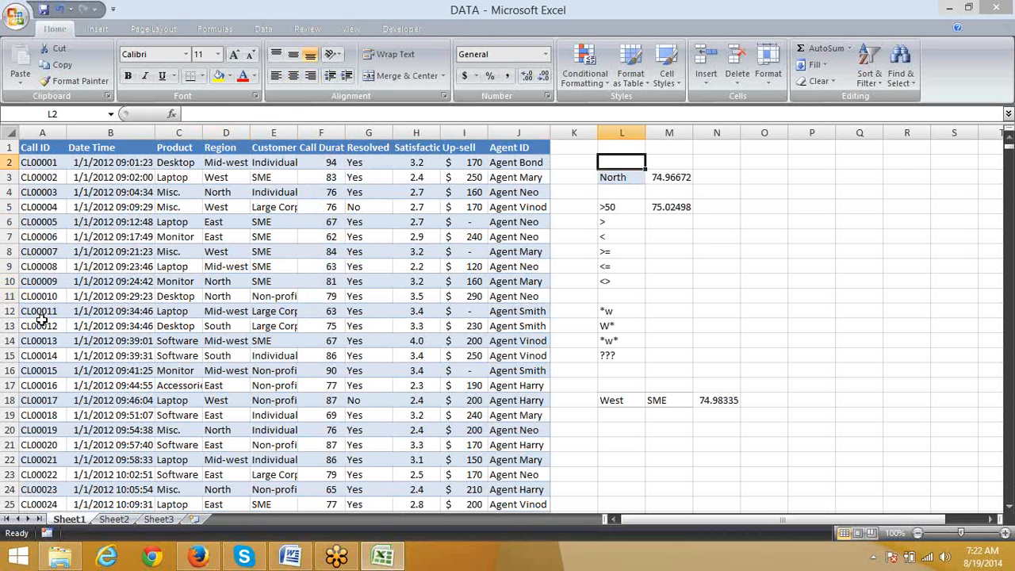
pyautogui.press('Down')
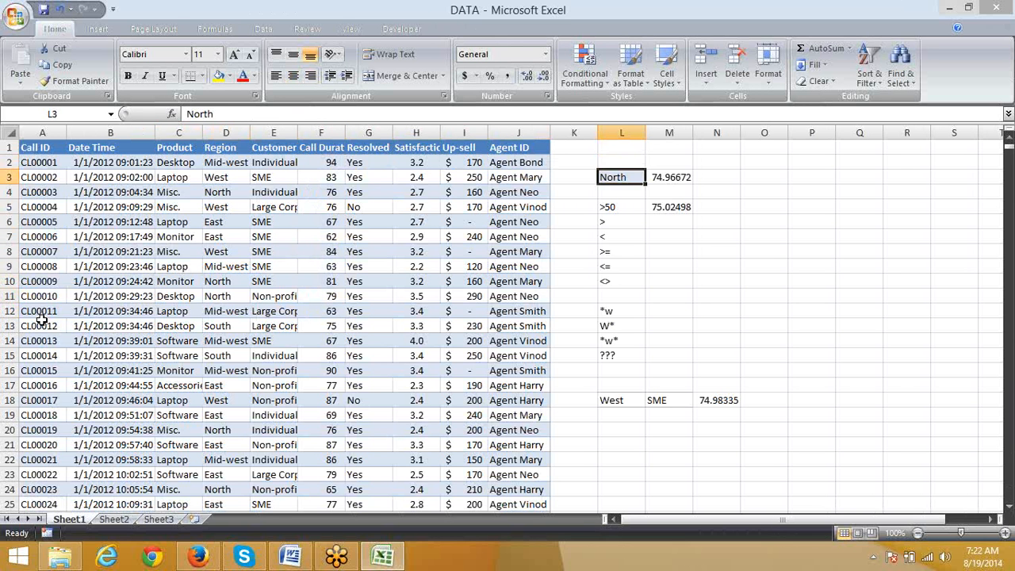
pyautogui.hotkey('ctrl', 'c')
pyautogui.press('Down')
pyautogui.press('Down')
pyautogui.press('Down')
pyautogui.press('Down')
pyautogui.press('Down')
pyautogui.press('Down')
pyautogui.press('Down')
pyautogui.press('Down')
pyautogui.press('Down')
pyautogui.press('Down')
pyautogui.press('Down')
pyautogui.press('Down')
pyautogui.press('Down')
pyautogui.press('Down')
pyautogui.press('Down')
pyautogui.press('Down')
pyautogui.press('Down')
pyautogui.press('Down')
pyautogui.press('Down')
pyautogui.press('Down')
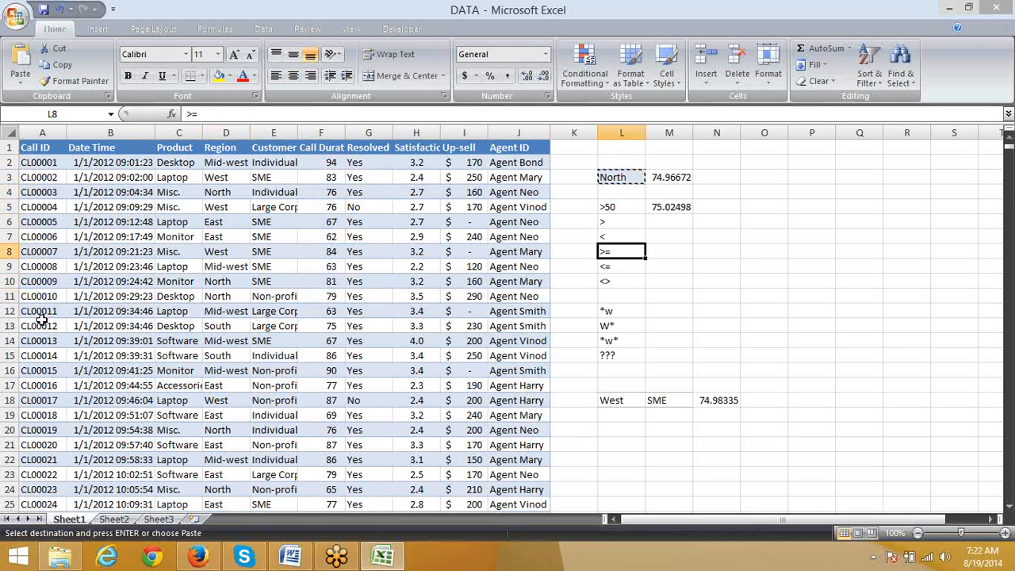
pyautogui.press('Down')
pyautogui.press('Down')
pyautogui.press('Down')
pyautogui.press('Down')
pyautogui.press('Down')
pyautogui.press('Down')
pyautogui.press('Down')
pyautogui.press('Down')
pyautogui.press('Down')
pyautogui.press('Up')
pyautogui.press('Up')
pyautogui.press('Up')
pyautogui.press('Up')
pyautogui.press('Up')
pyautogui.press('Up')
pyautogui.press('Up')
pyautogui.press('Up')
pyautogui.press('Up')
pyautogui.press('Up')
pyautogui.press('Up')
pyautogui.press('Up')
pyautogui.press('Up')
pyautogui.press('Up')
pyautogui.press('Up')
pyautogui.press('Up')
pyautogui.press('Up')
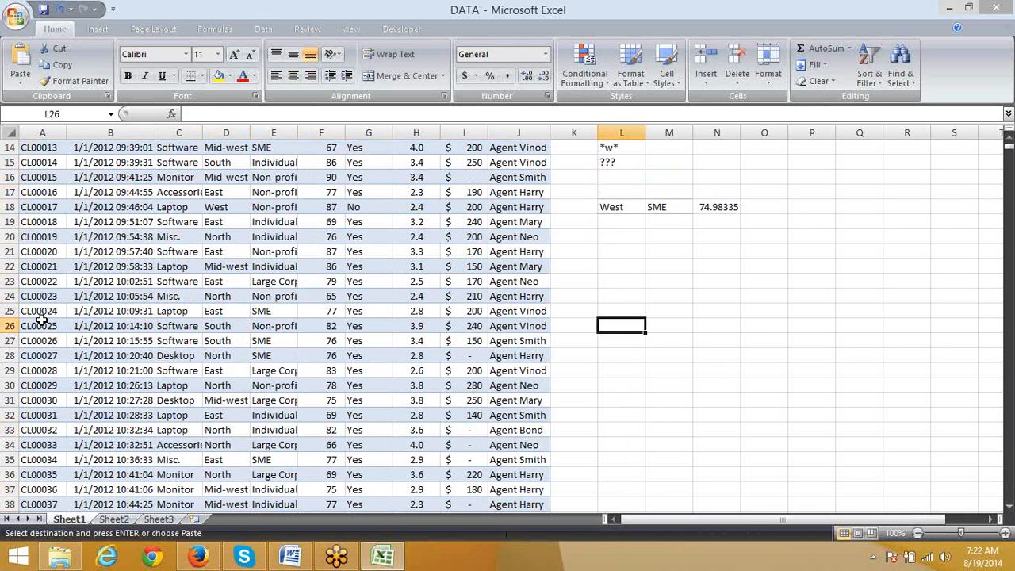
pyautogui.press('Down')
pyautogui.hotkey('ctrl', 'v')
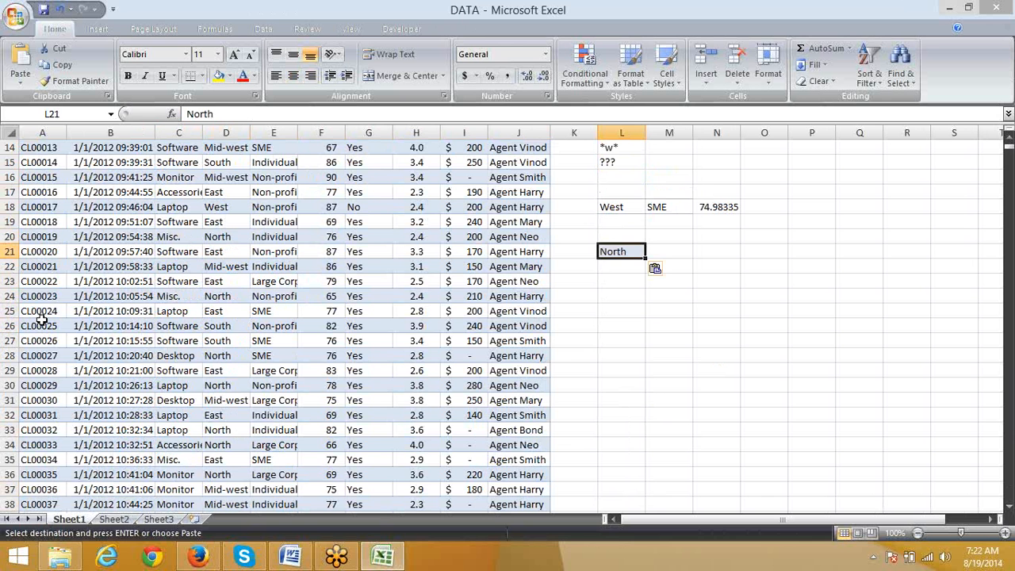
# Step: Examine the Region column and its neighbouring columns in the call data table on Sheet1
pyautogui.press('Right')
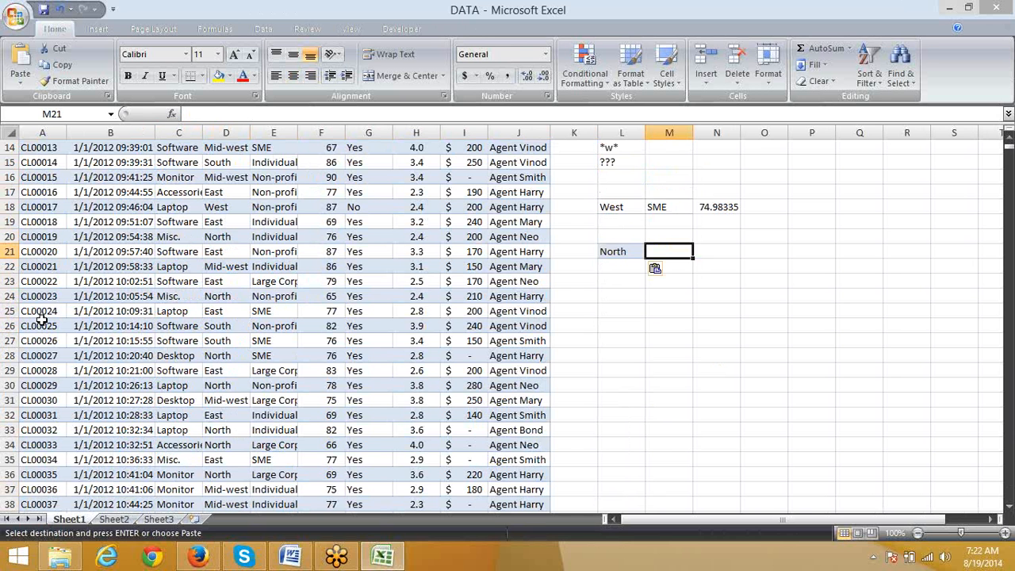
pyautogui.hotkey('ctrl', 'Left')
pyautogui.hotkey('ctrl', 'Left')
pyautogui.hotkey('ctrl', 'Left')
pyautogui.hotkey('ctrl', 'Up')
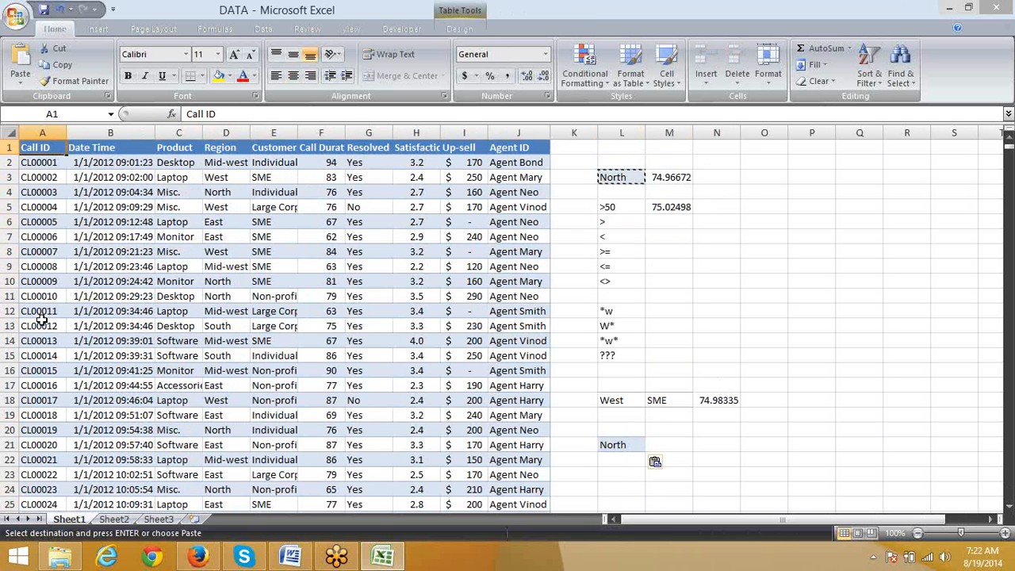
pyautogui.press('Right')
pyautogui.press('Right')
pyautogui.press('Right')
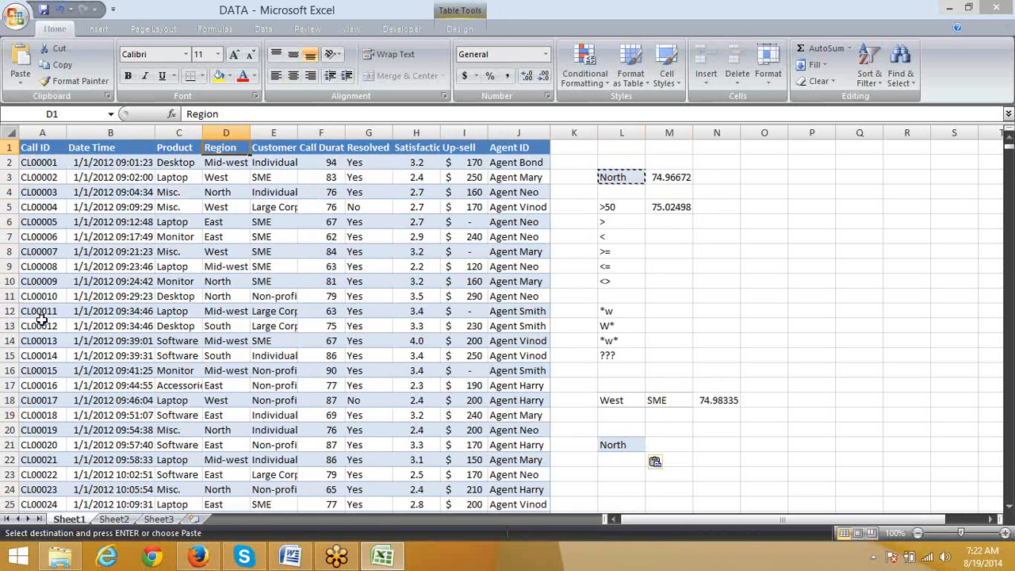
pyautogui.press('Down')
pyautogui.press('Down')
pyautogui.press('Down')
pyautogui.press('Down')
pyautogui.press('Down')
pyautogui.press('Down')
pyautogui.press('Down')
pyautogui.press('Down')
pyautogui.press('Down')
pyautogui.press('Down')
pyautogui.press('Down')
pyautogui.press('Down')
pyautogui.press('Down')
pyautogui.press('Down')
pyautogui.press('Down')
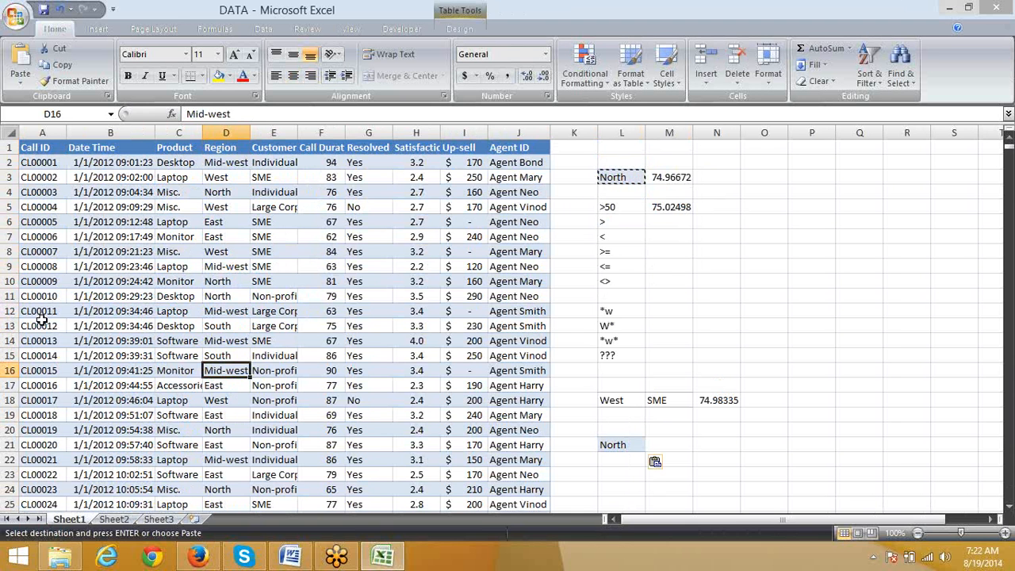
pyautogui.press('Right')
pyautogui.press('Right')
pyautogui.press('Right')
pyautogui.press('Right')
pyautogui.press('Right')
pyautogui.press('Right')
pyautogui.press('Right')
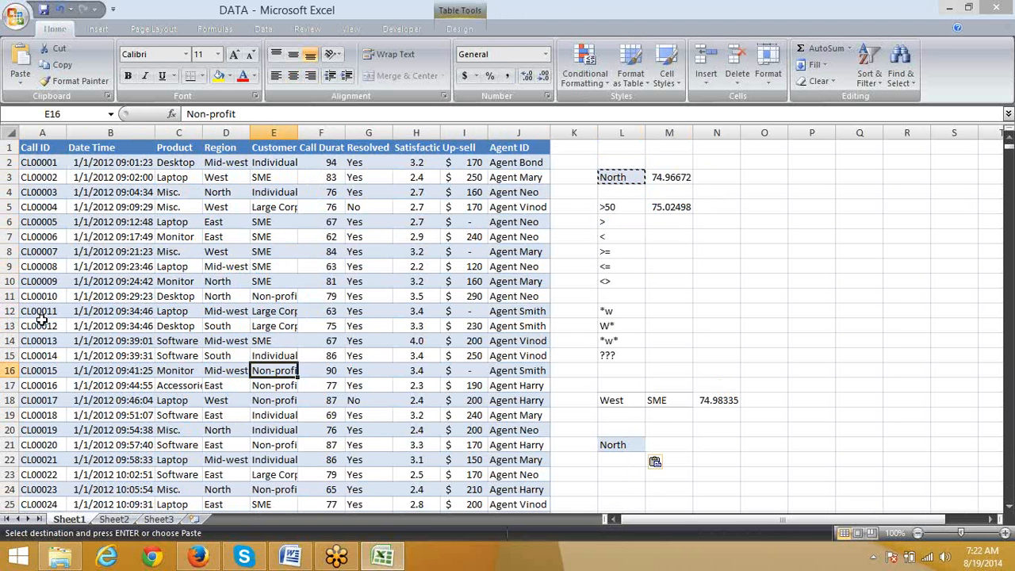
pyautogui.press('Down')
pyautogui.press('Down')
pyautogui.press('Down')
pyautogui.press('Down')
pyautogui.press('Down')
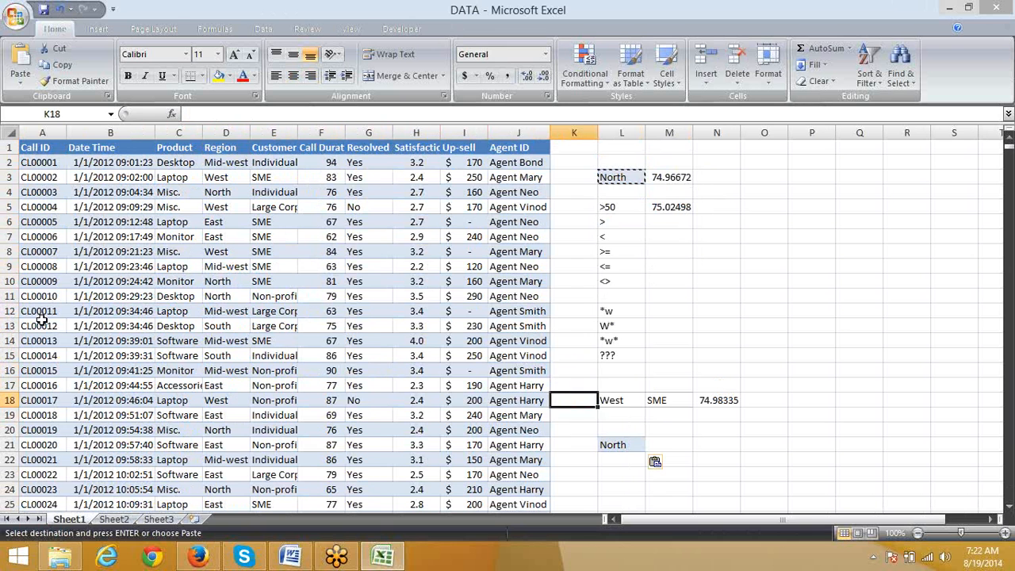
# Step: Enter a COUNTIF formula in M21 that counts the Region column entries matching the criterion in L21
pyautogui.press('Right')
pyautogui.press('Right')
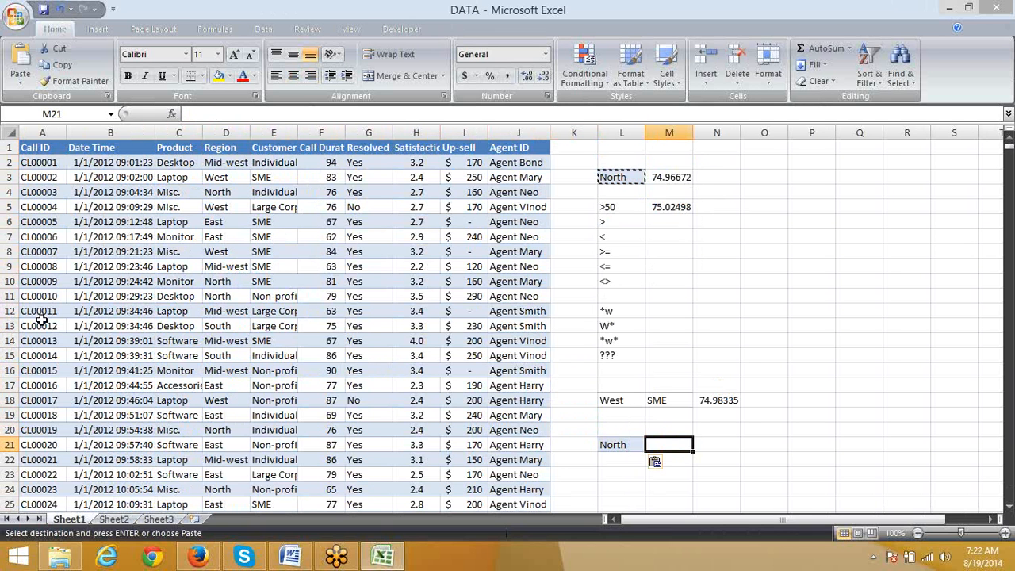
pyautogui.write('=coun')
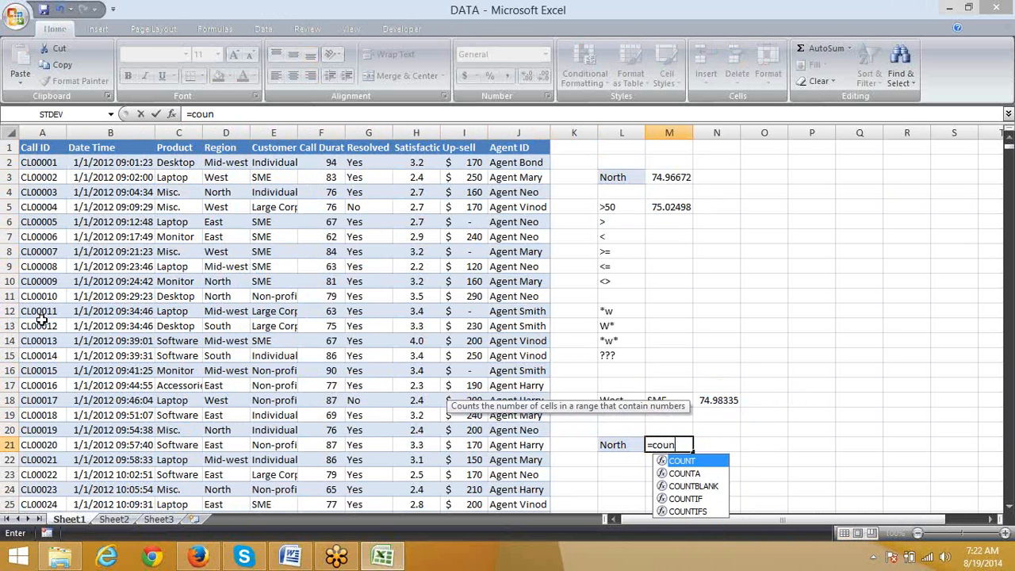
pyautogui.press('Down')
pyautogui.press('Down')
pyautogui.press('Down')
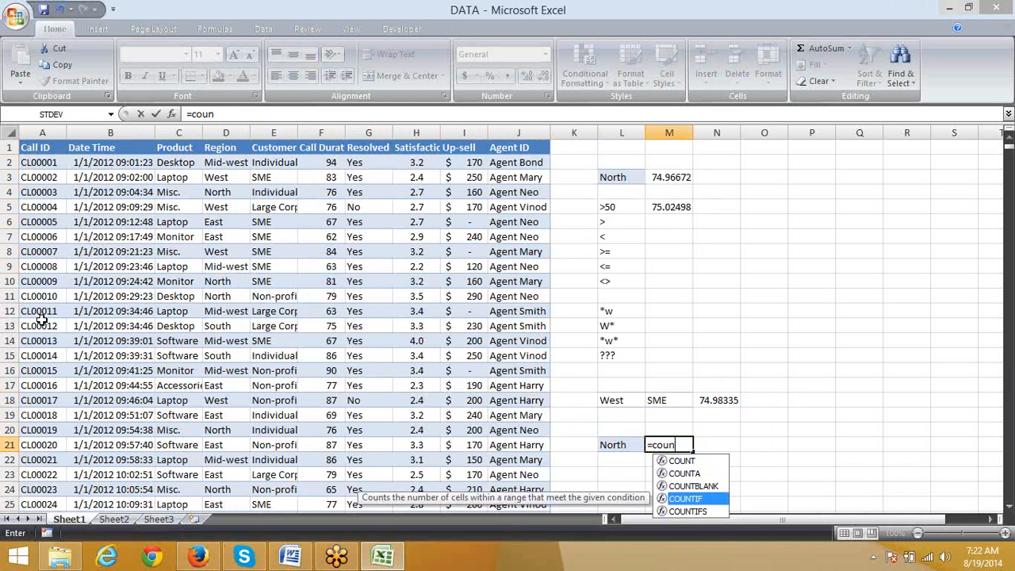
pyautogui.press('Tab')
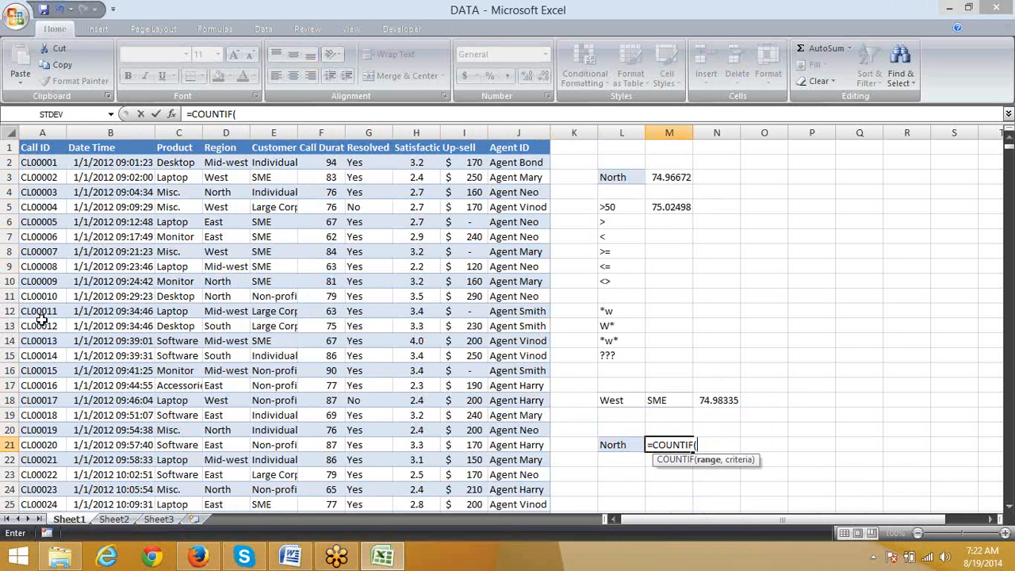
pyautogui.press('Left')
pyautogui.press('Left')
pyautogui.press('Left')
pyautogui.press('Left')
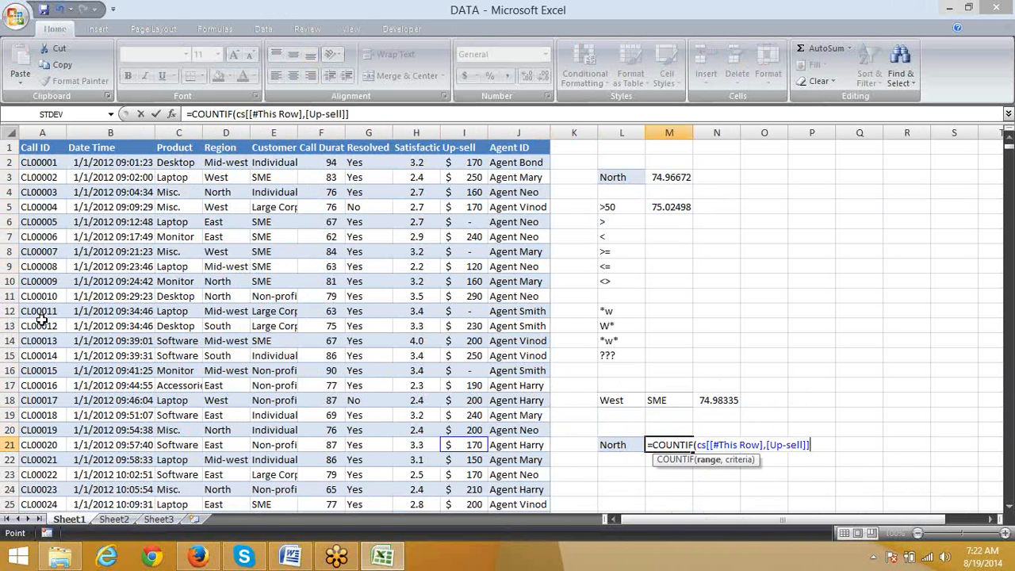
pyautogui.press('Left')
pyautogui.press('Left')
pyautogui.press('Left')
pyautogui.press('Left')
pyautogui.press('Left')
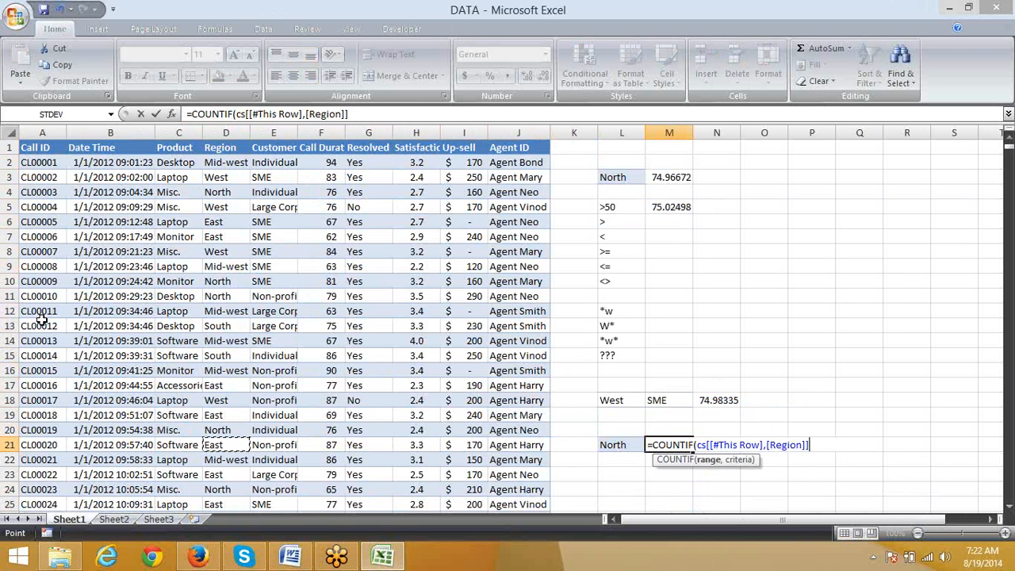
pyautogui.hotkey('ctrl', 'space')
pyautogui.write(',')
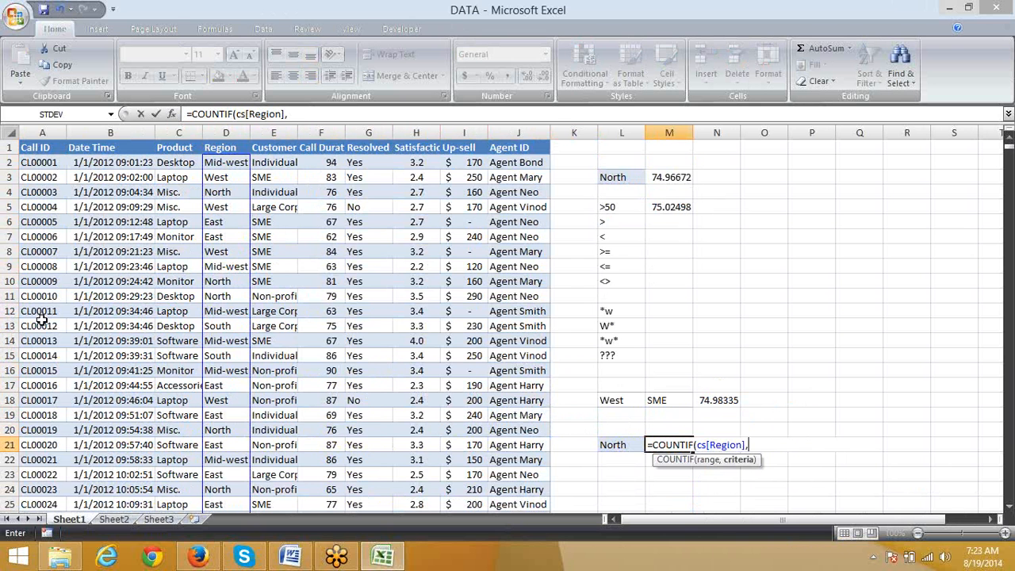
pyautogui.click(623, 448)
pyautogui.press('Return')
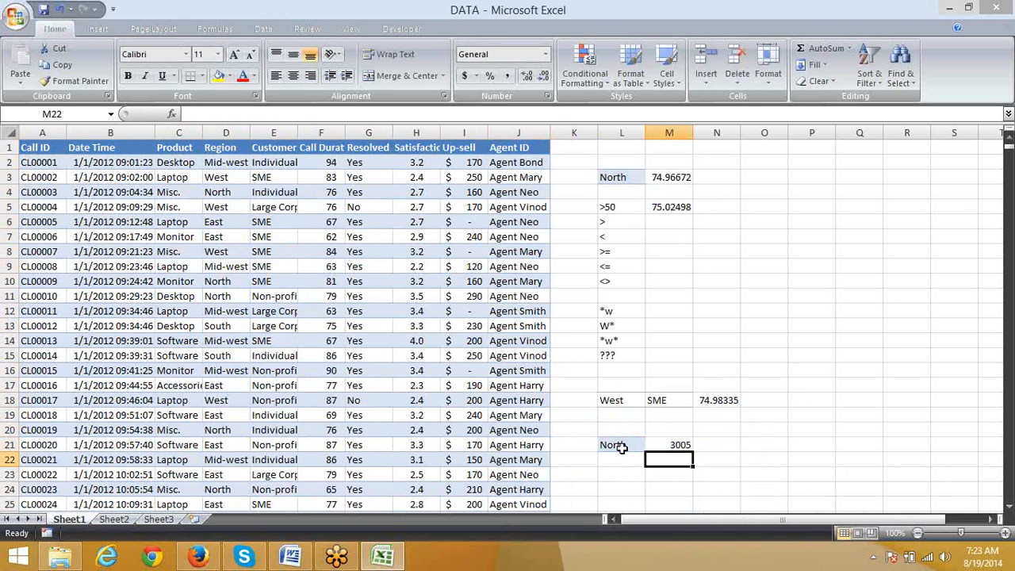
pyautogui.press('Up')
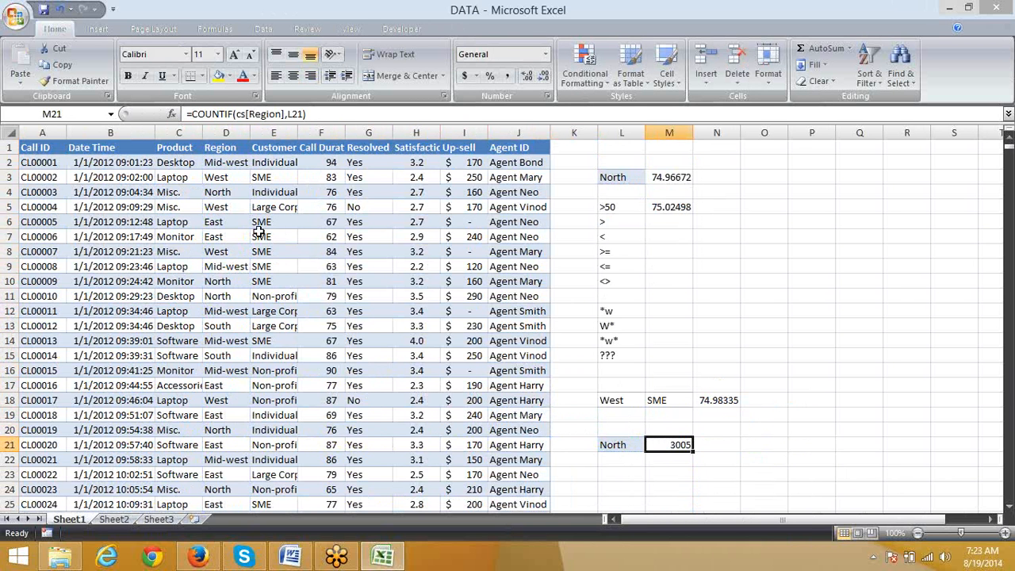
pyautogui.click(334, 164)
pyautogui.click(335, 133)
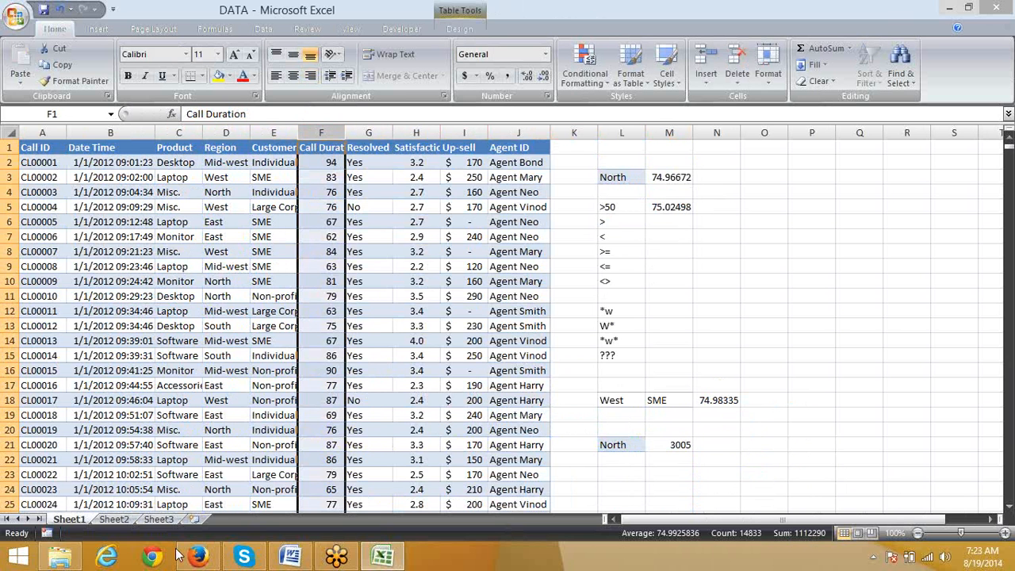
pyautogui.hotkey('ctrl', 'c')
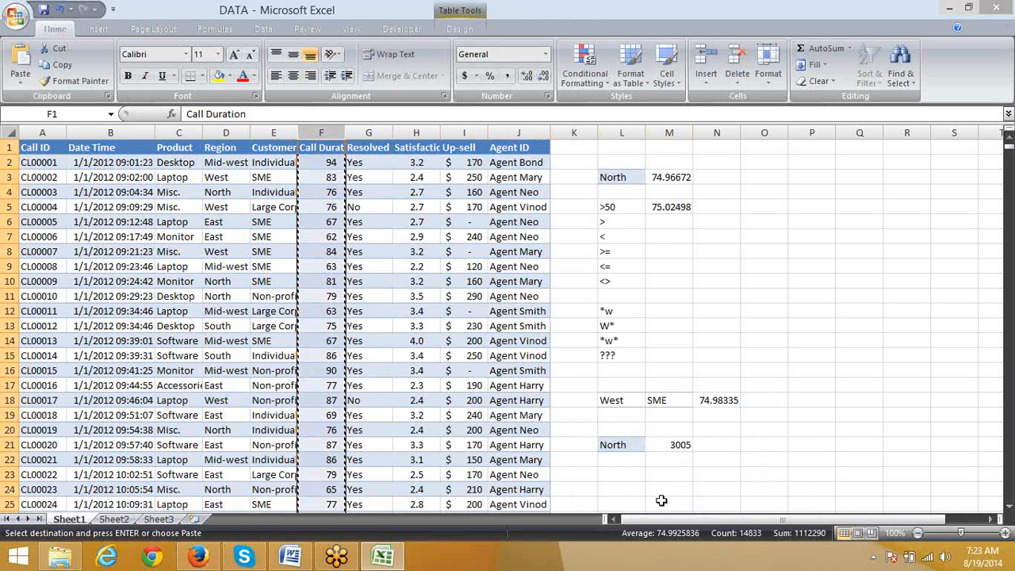
pyautogui.click(669, 460)
pyautogui.press('Escape')
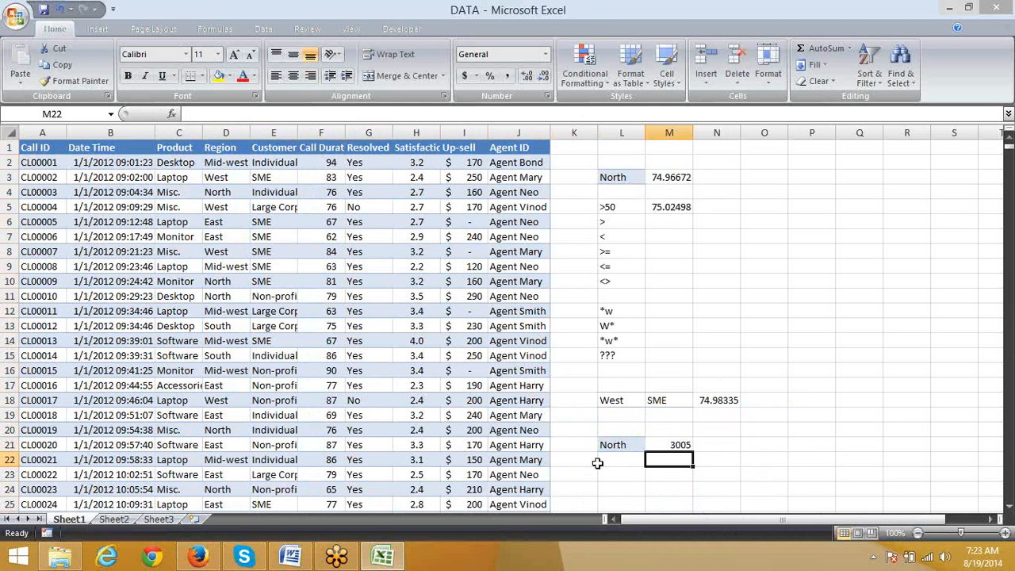
# Step: Convert the call data table to a normal range and check the range reference in M21's COUNTIF formula
pyautogui.click(615, 473)
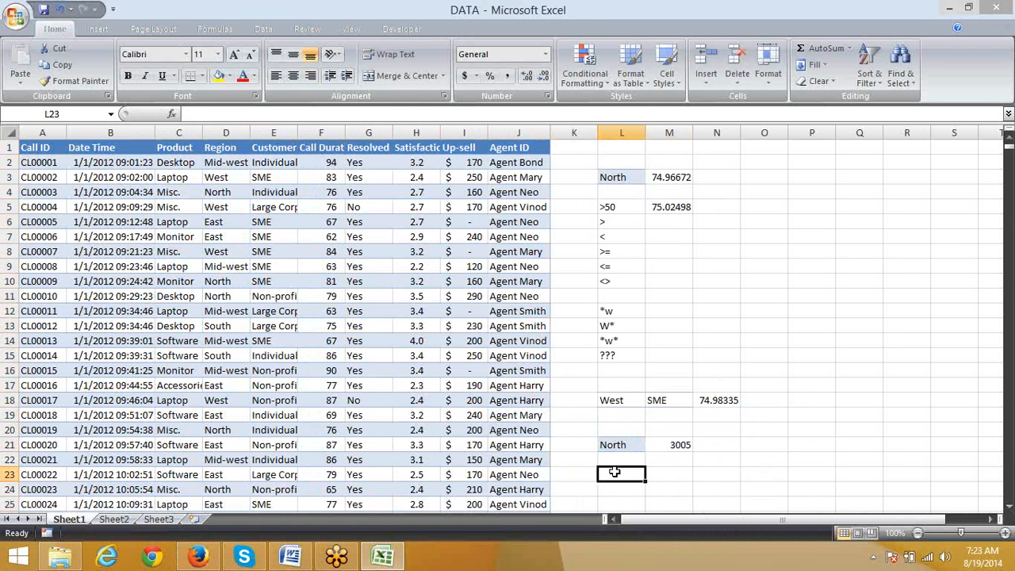
pyautogui.press('Up')
pyautogui.press('Left')
pyautogui.press('Left')
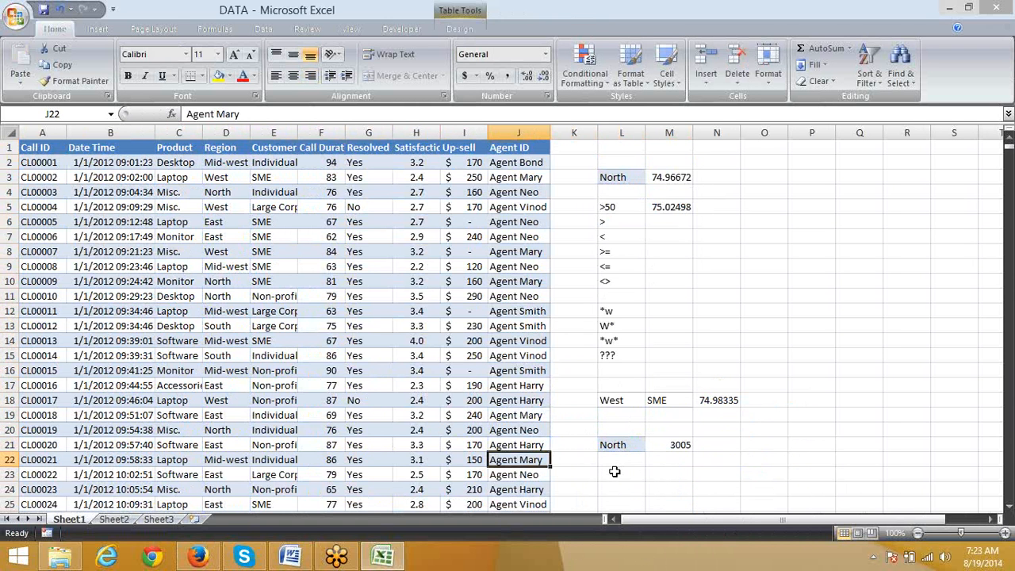
pyautogui.click(464, 12)
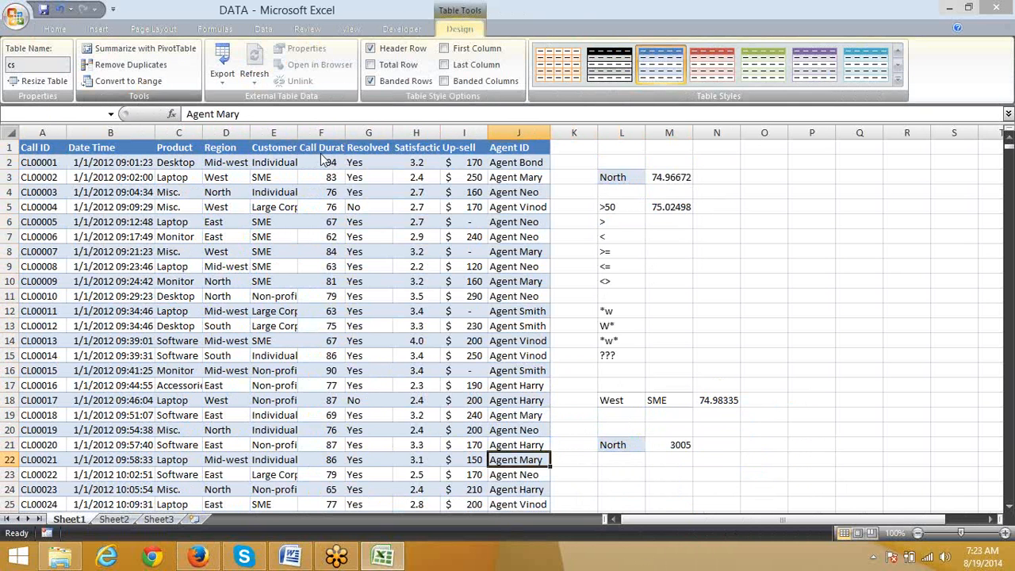
pyautogui.click(129, 81)
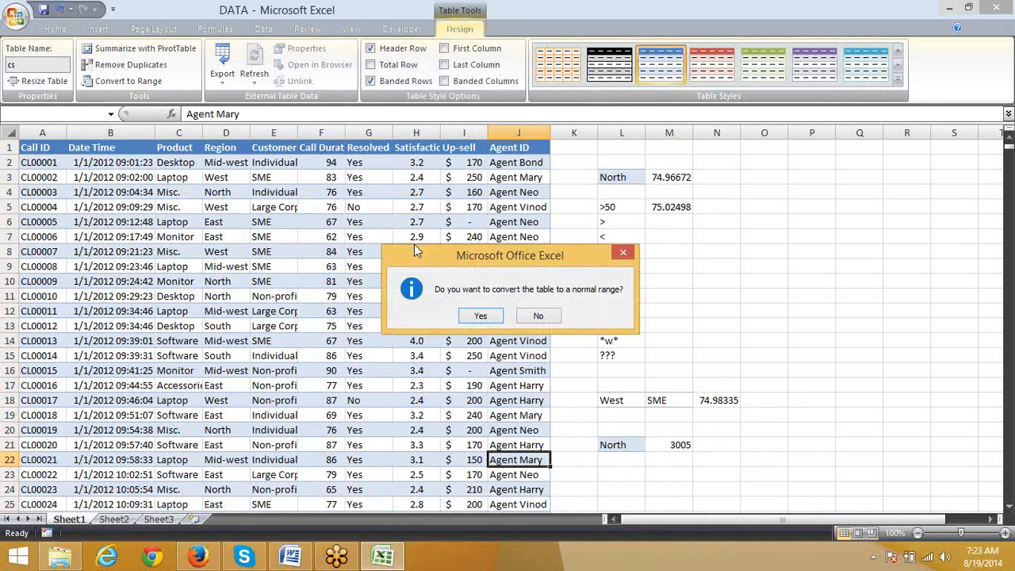
pyautogui.click(473, 317)
pyautogui.click(674, 443)
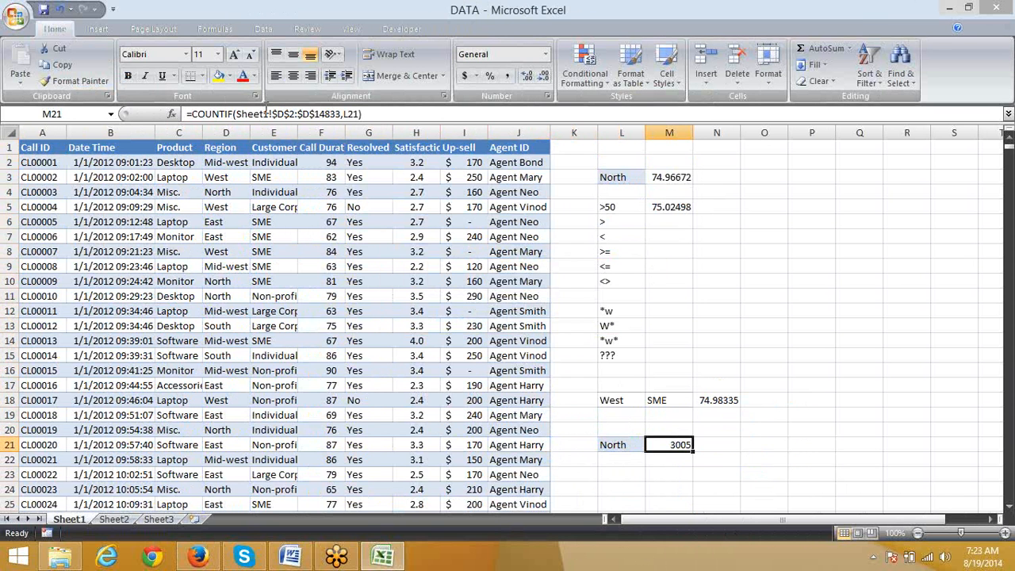
pyautogui.click(615, 461)
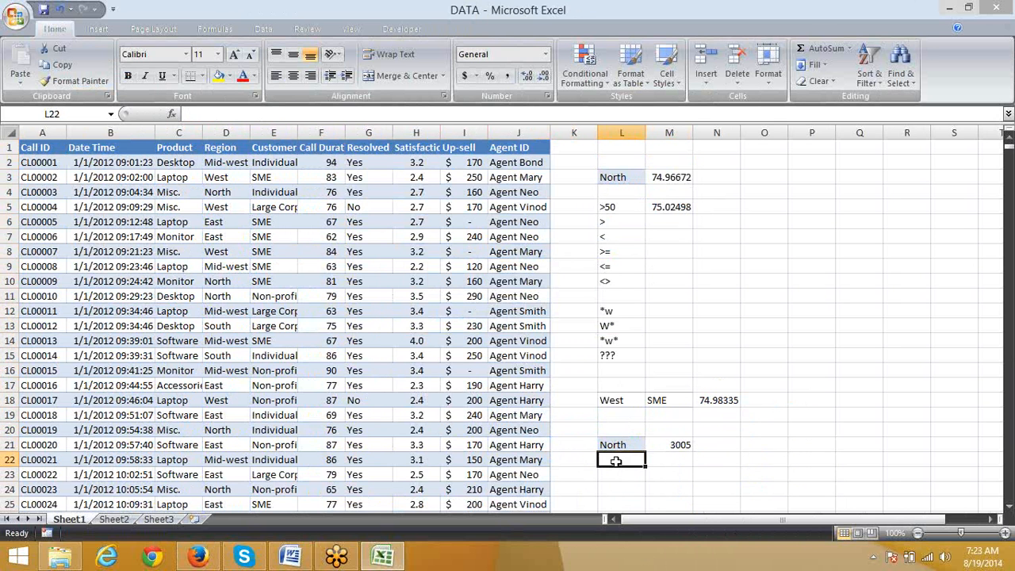
# Step: Enter >50 in L22 and a COUNTIF formula in M22 that counts column F call durations with the criterion ">50"
pyautogui.write('>50')
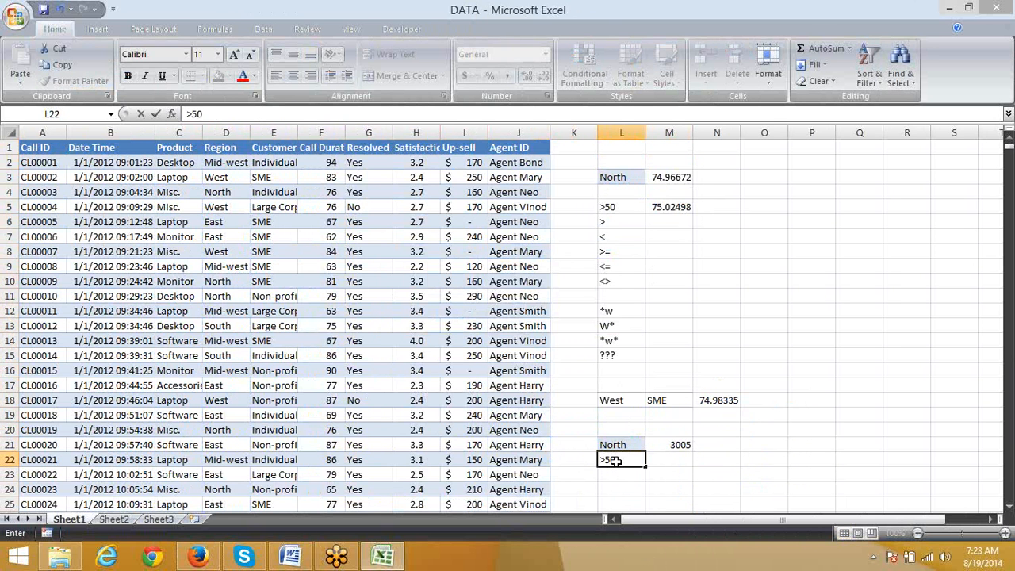
pyautogui.press('Tab')
pyautogui.write('=')
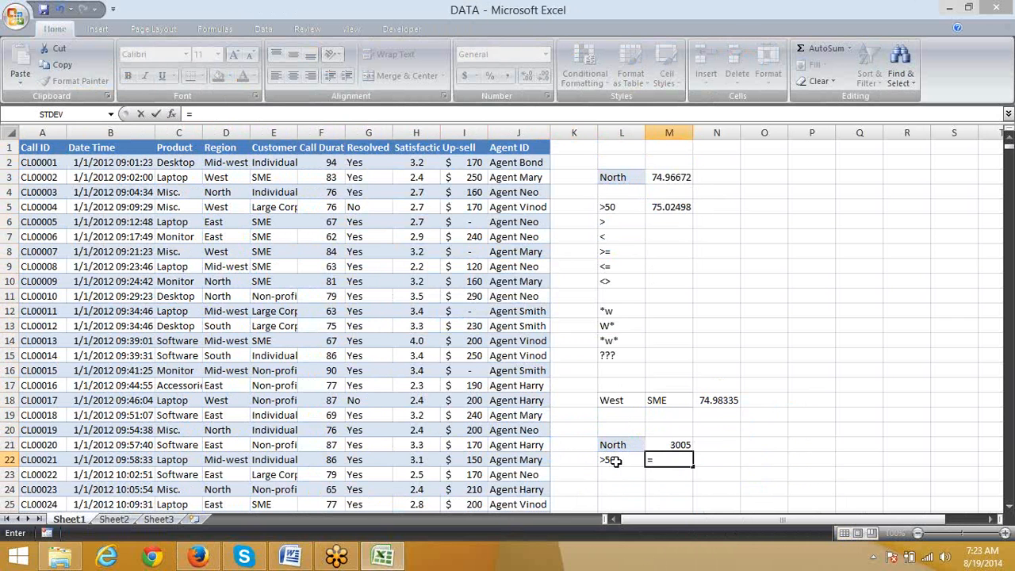
pyautogui.write('coun')
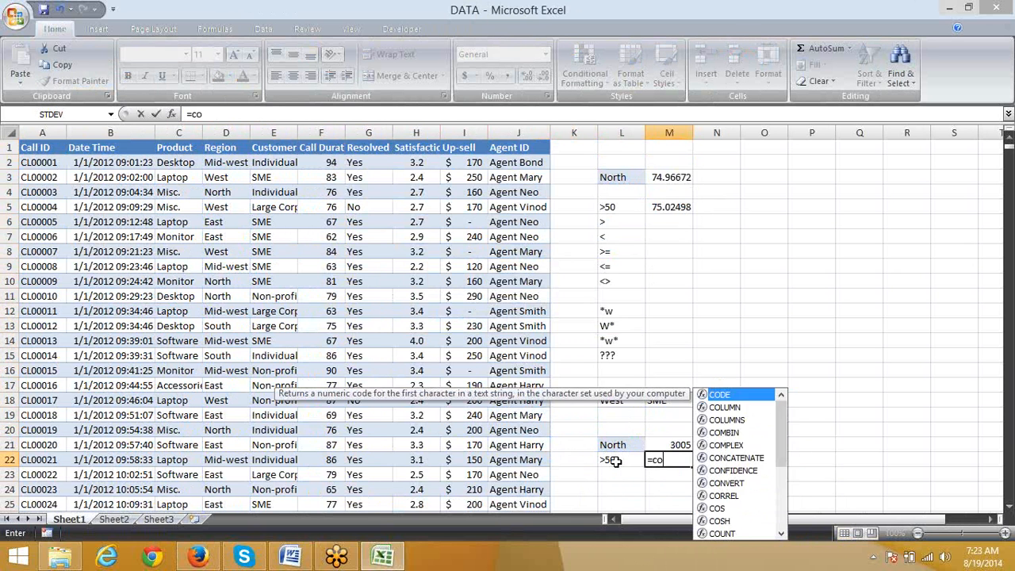
pyautogui.press('Down')
pyautogui.press('Down')
pyautogui.press('Down')
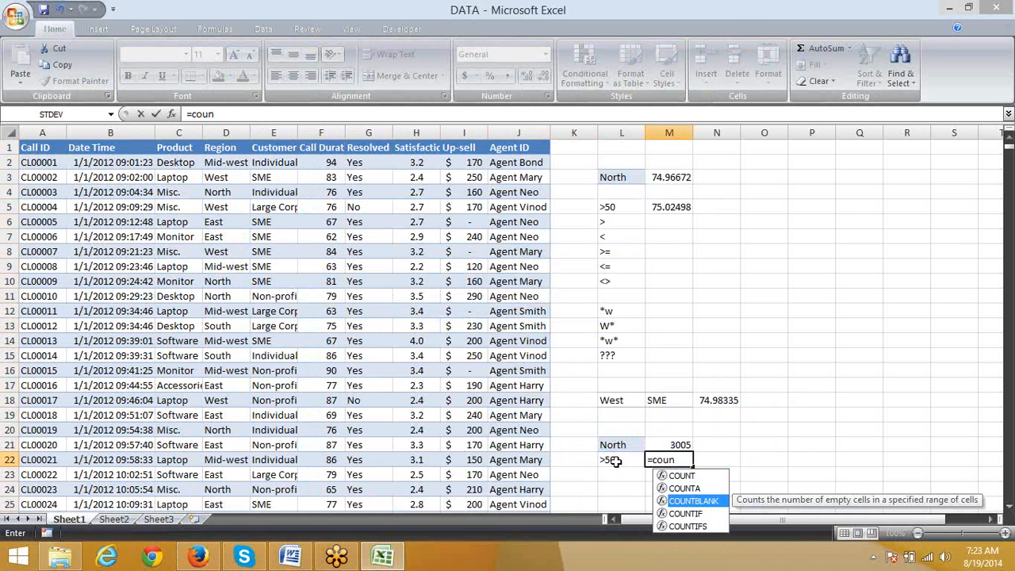
pyautogui.press('Tab')
pyautogui.press('Left')
pyautogui.press('Left')
pyautogui.press('Left')
pyautogui.press('Left')
pyautogui.press('Left')
pyautogui.press('Left')
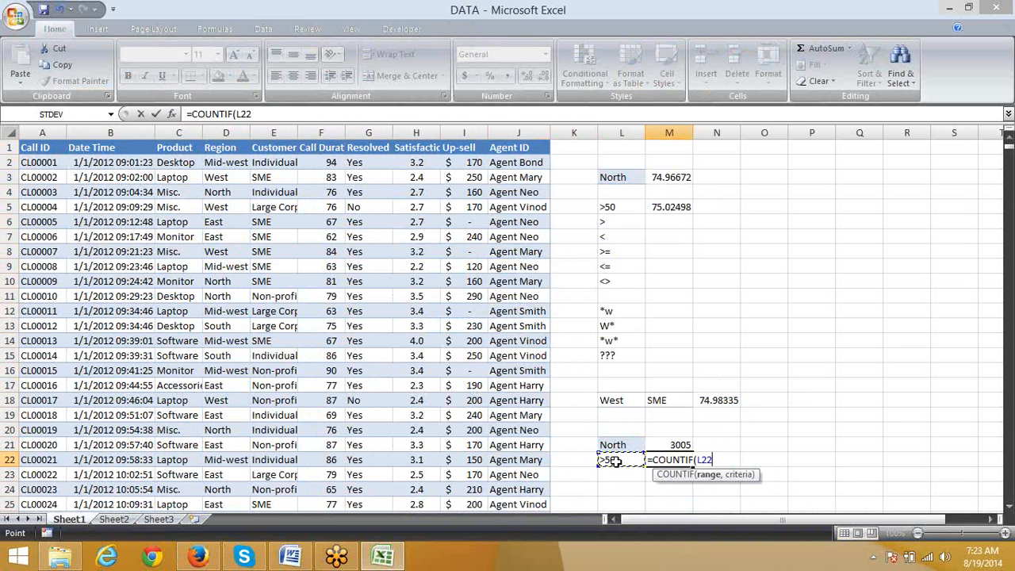
pyautogui.press('Left')
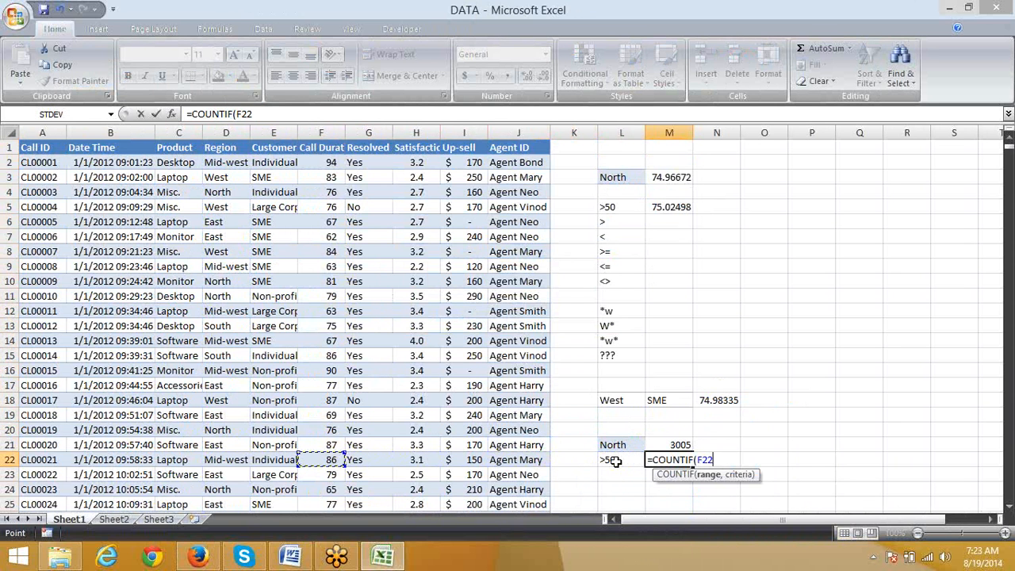
pyautogui.hotkey('ctrl', 'space')
pyautogui.write(',')
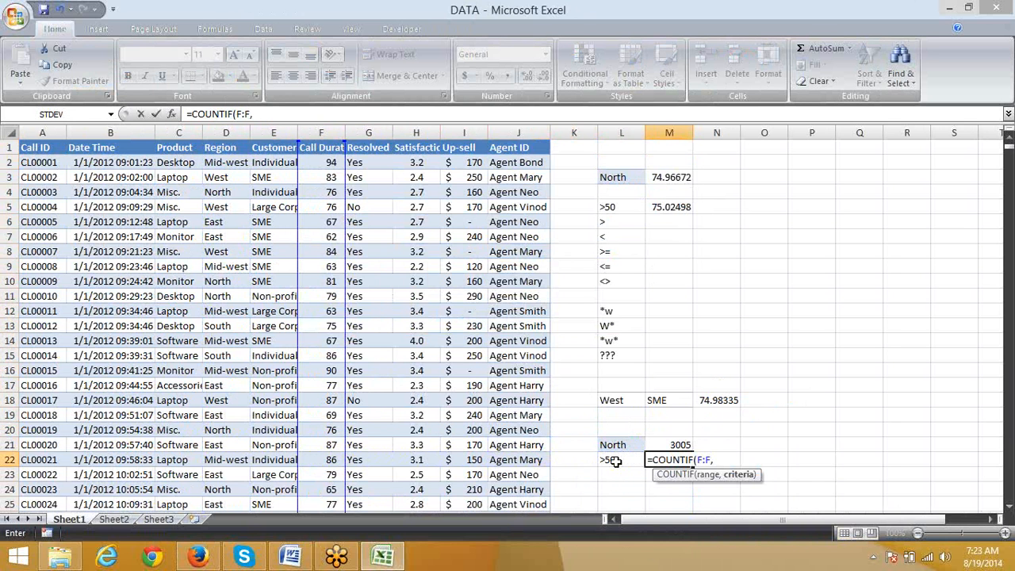
pyautogui.write('">50"')
pyautogui.press('Return')
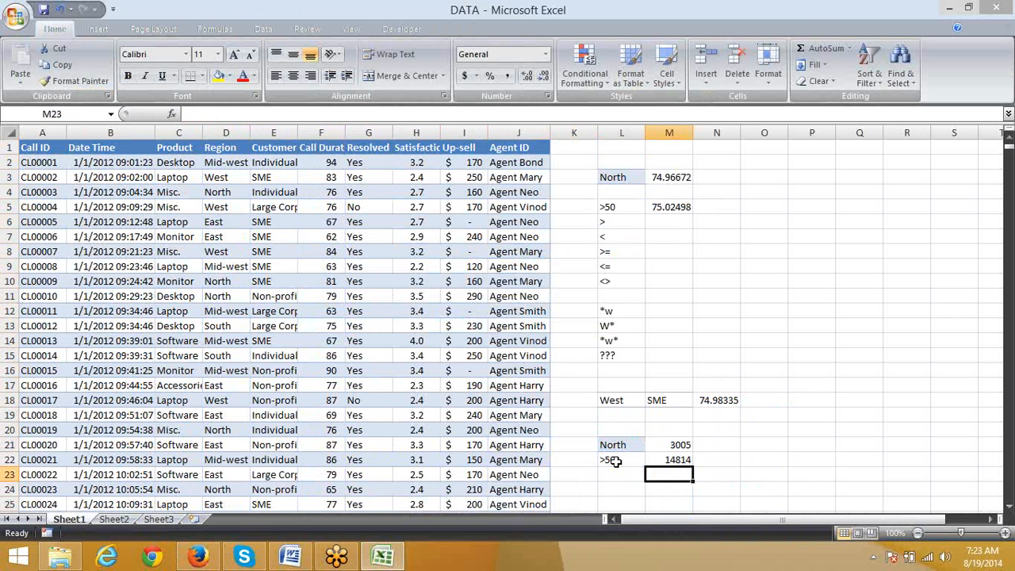
# Step: List the comparison operators >, >=, <= and <> in cells L24 to L27
pyautogui.press('Down')
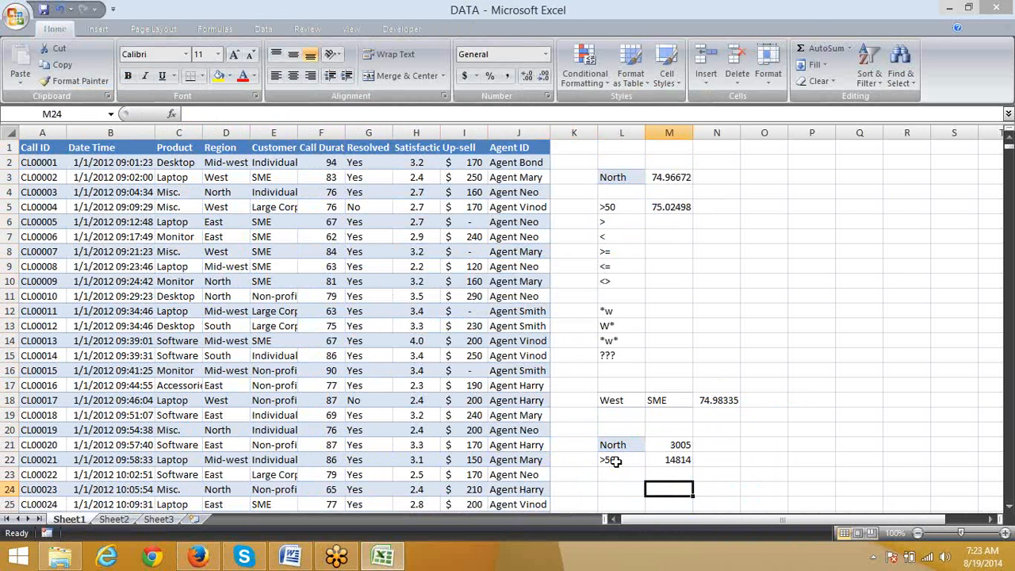
pyautogui.press('Left')
pyautogui.write('>')
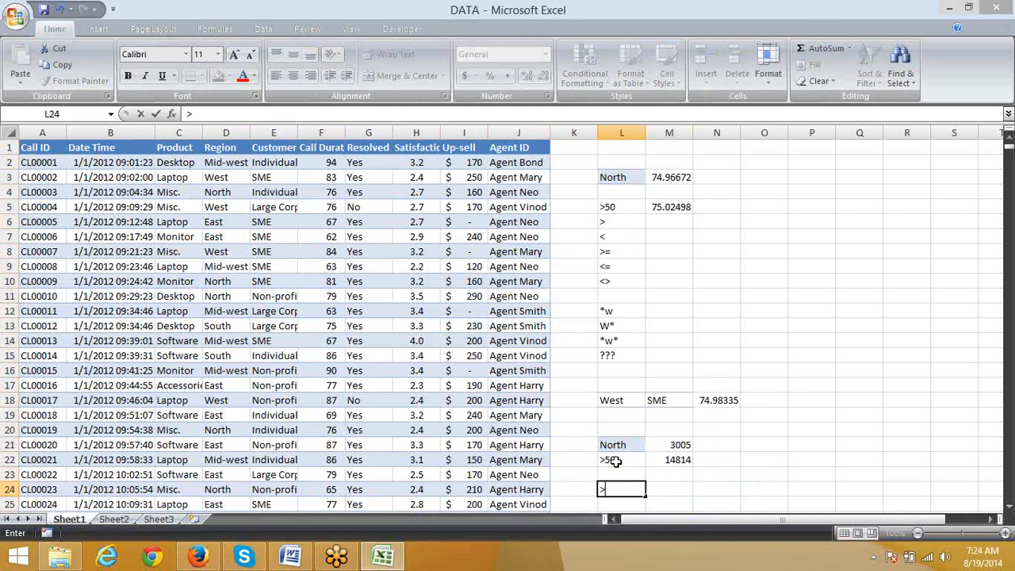
pyautogui.press('Return')
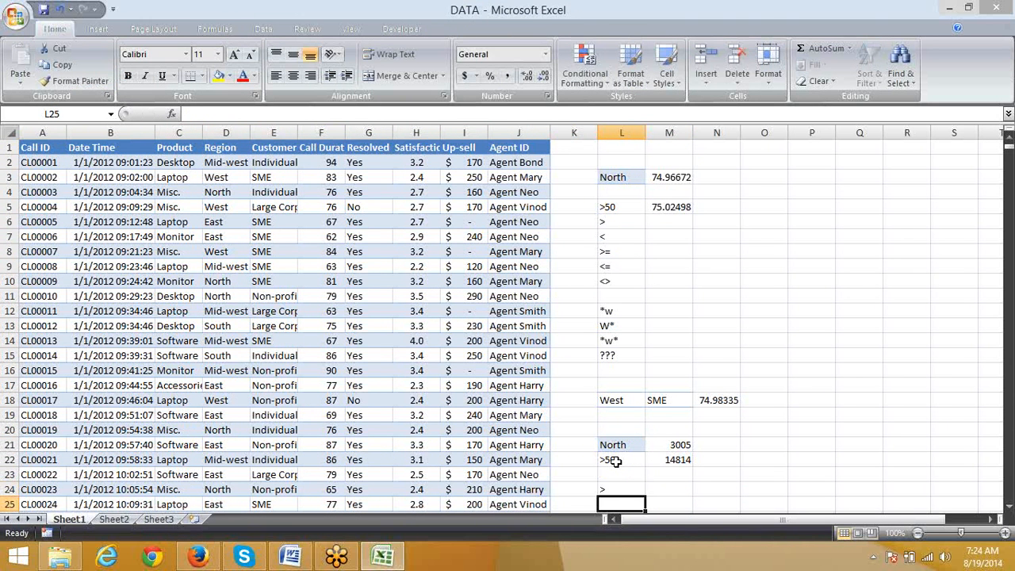
pyautogui.write('>=')
pyautogui.press('BackSpace')
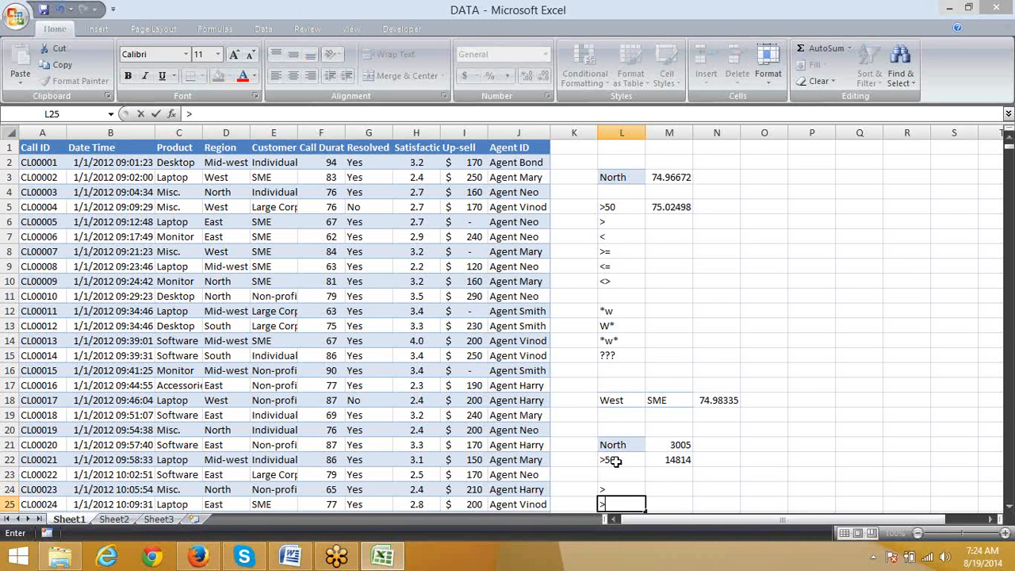
pyautogui.write('=')
pyautogui.press('Return')
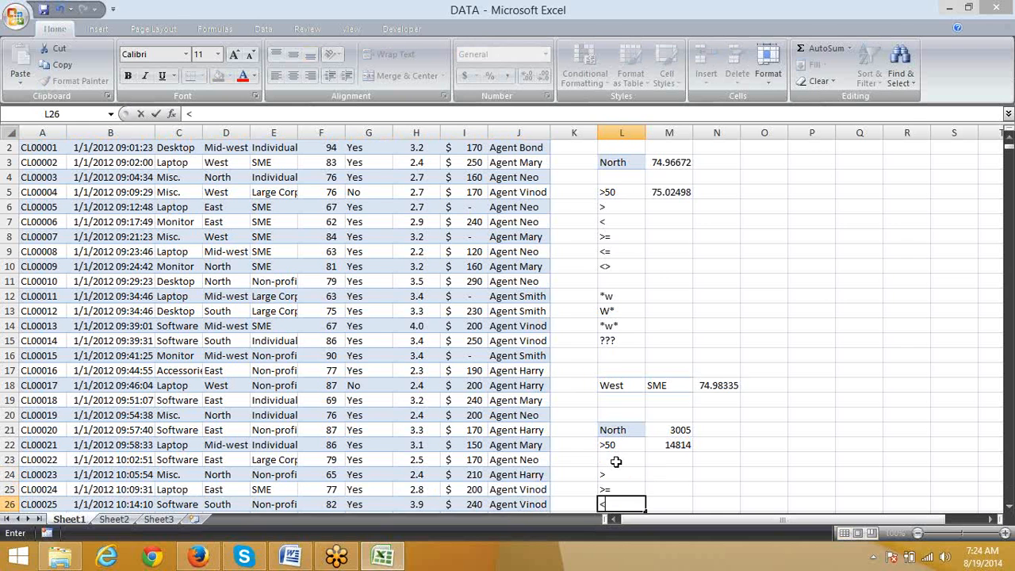
pyautogui.write('<=')
pyautogui.press('Return')
pyautogui.write('<>')
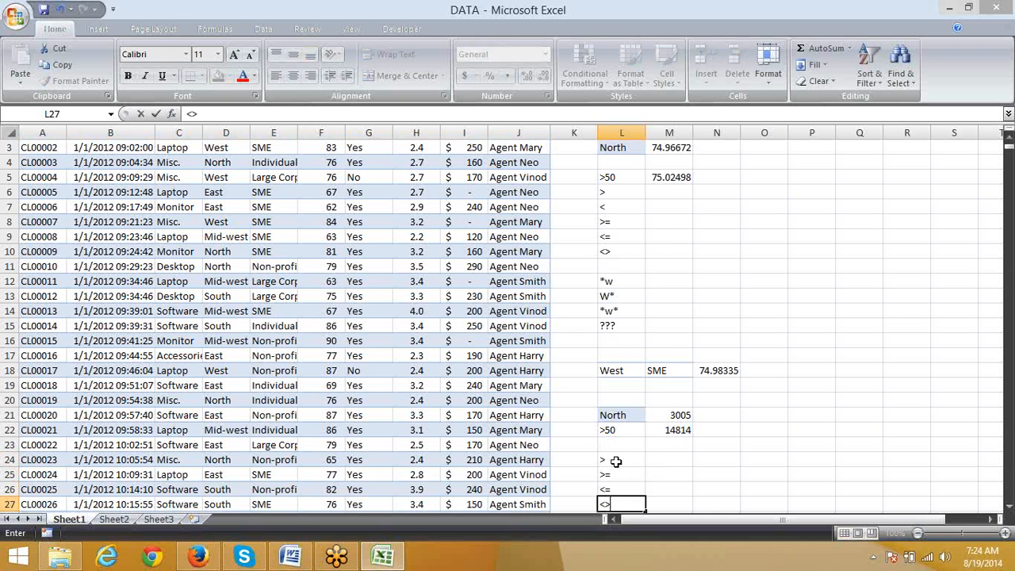
pyautogui.press('Return')
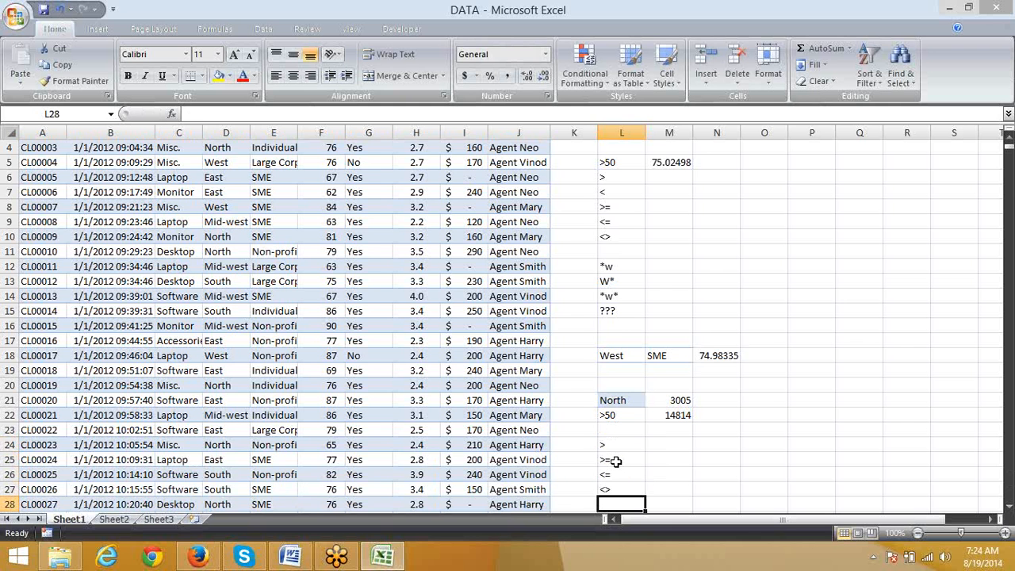
# Step: List the wildcard patterns *s, s*, *s* and ??? in cells L29 to L32
pyautogui.press('Return')
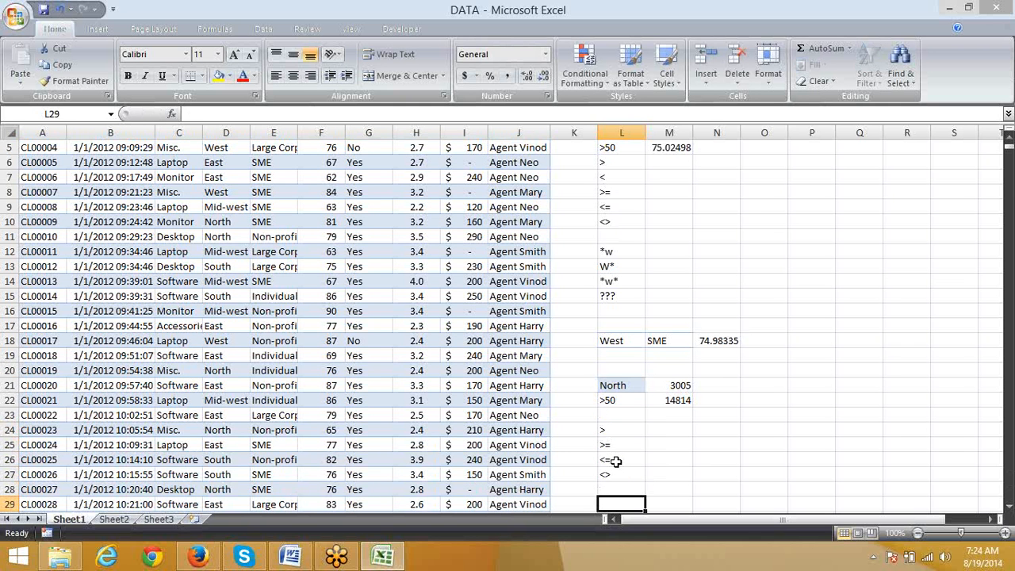
pyautogui.write('*s')
pyautogui.press('Return')
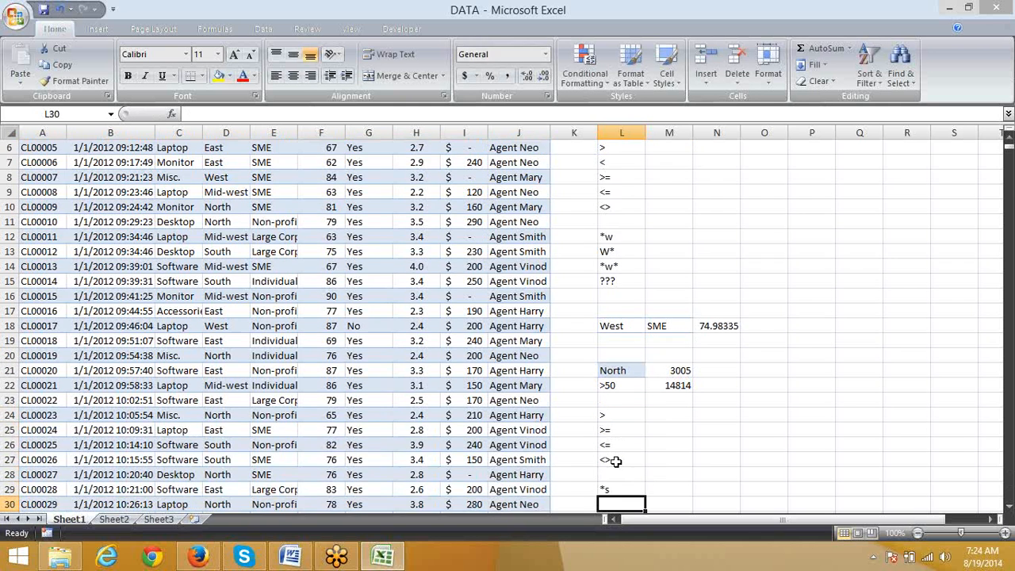
pyautogui.write('s*')
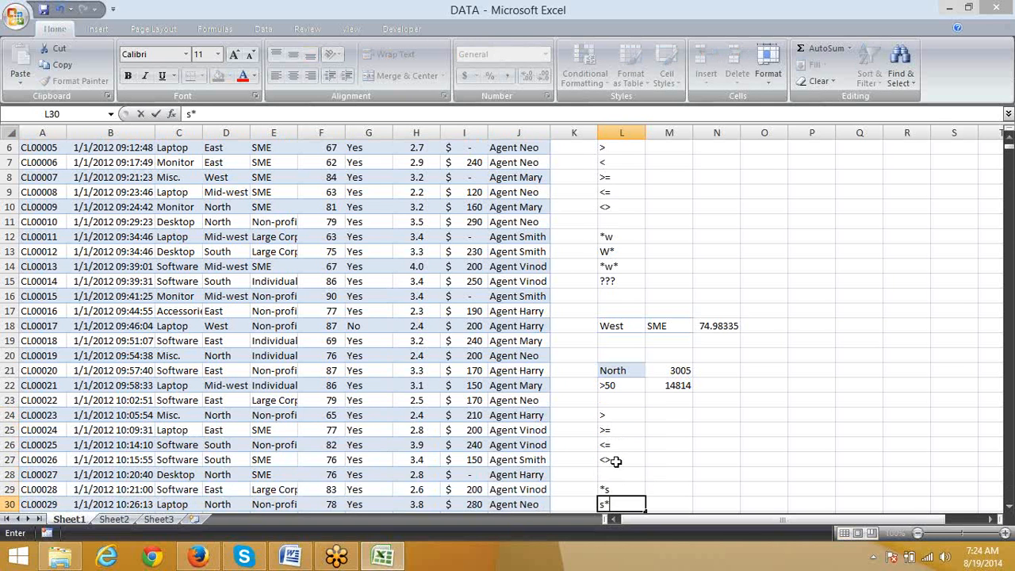
pyautogui.press('Return')
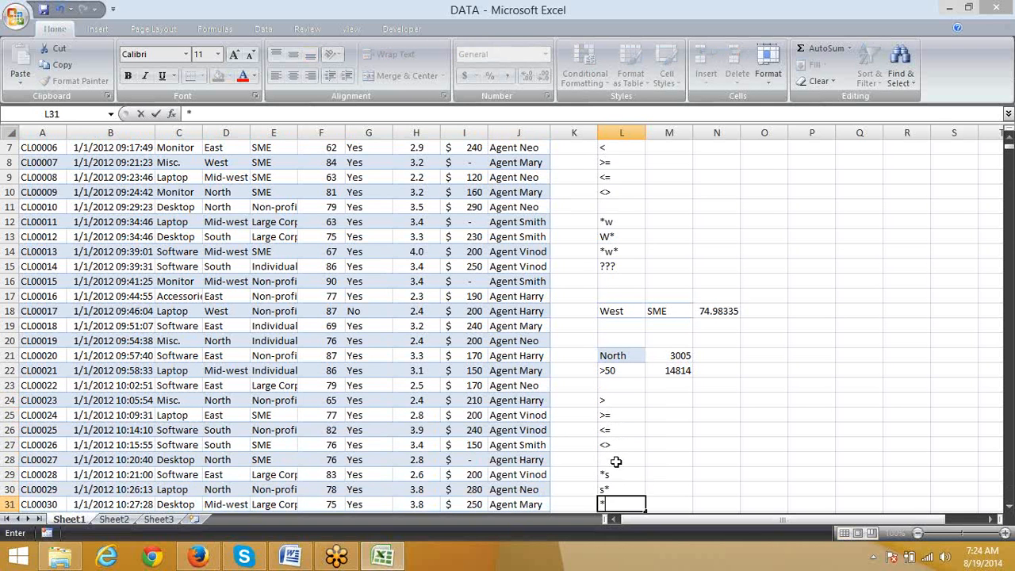
pyautogui.write('*s*')
pyautogui.press('Return')
pyautogui.write('?')
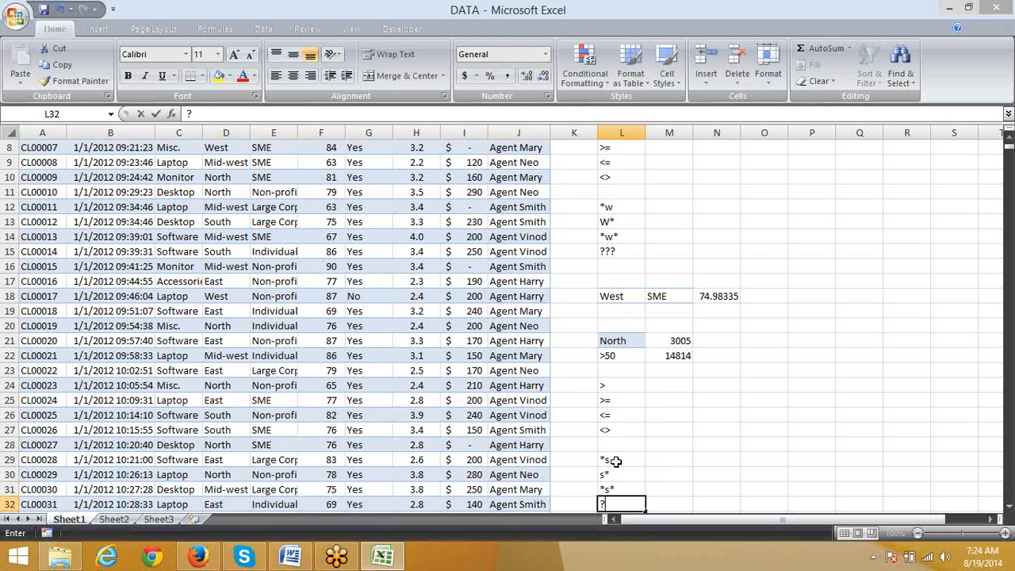
pyautogui.write('??')
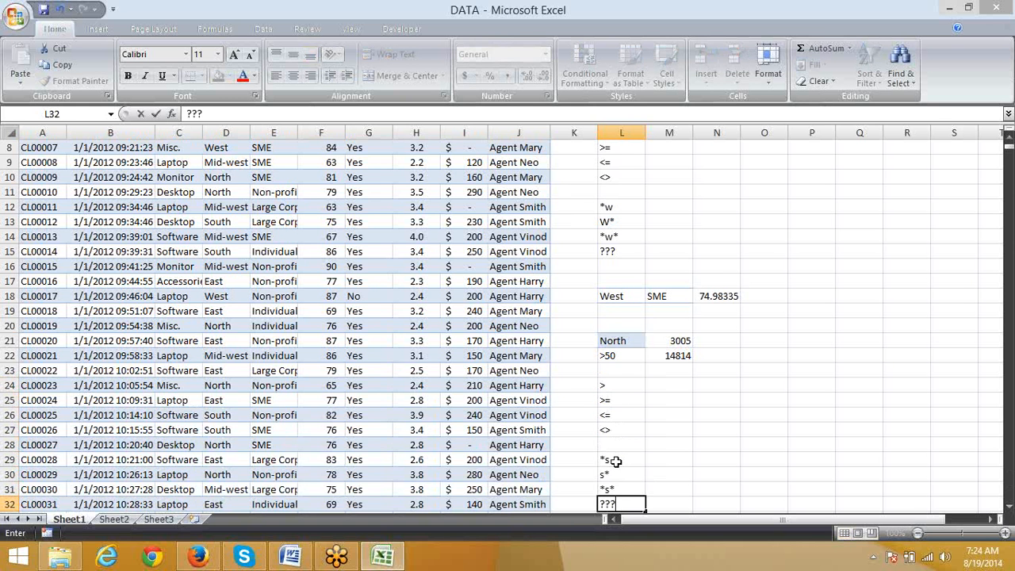
pyautogui.press('Return')
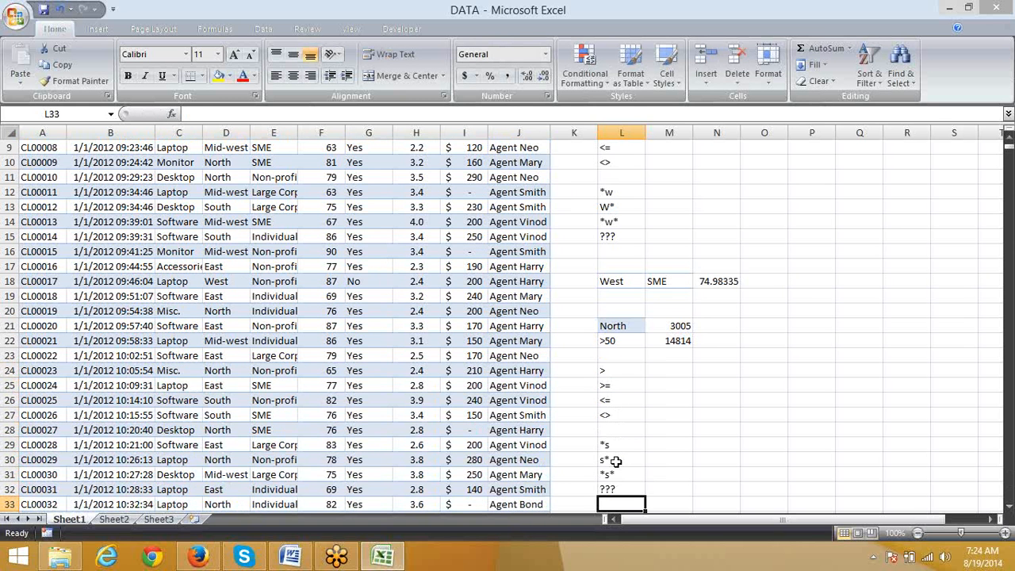
# Step: Review the wildcard patterns in L29 to L32 one by one
pyautogui.press('Return')
pyautogui.press('Return')
pyautogui.press('Return')
pyautogui.press('Return')
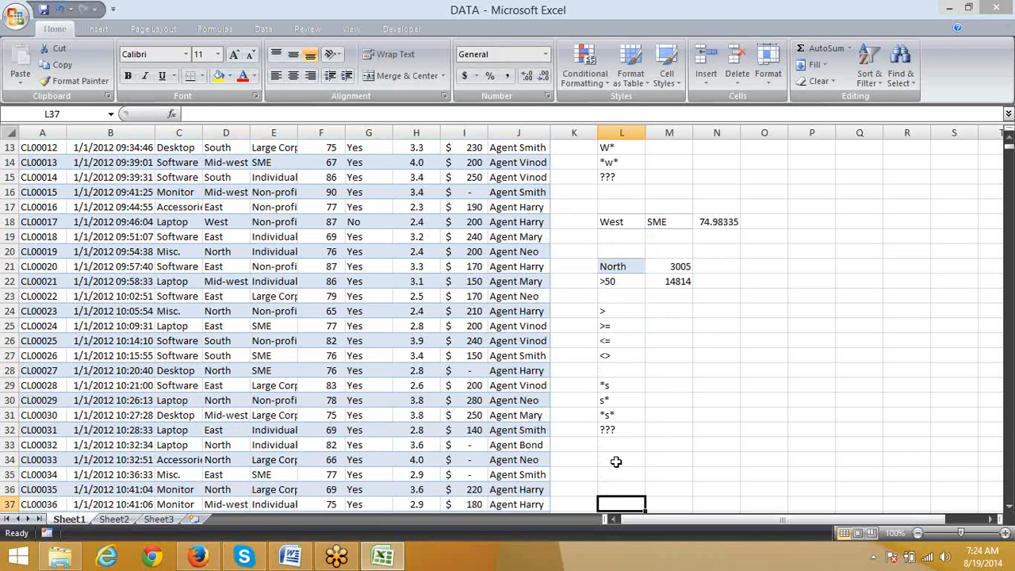
pyautogui.press('Up')
pyautogui.press('Up')
pyautogui.press('Up')
pyautogui.press('Up')
pyautogui.press('Up')
pyautogui.press('Up')
pyautogui.press('Up')
pyautogui.press('Up')
pyautogui.press('Up')
pyautogui.press('Up')
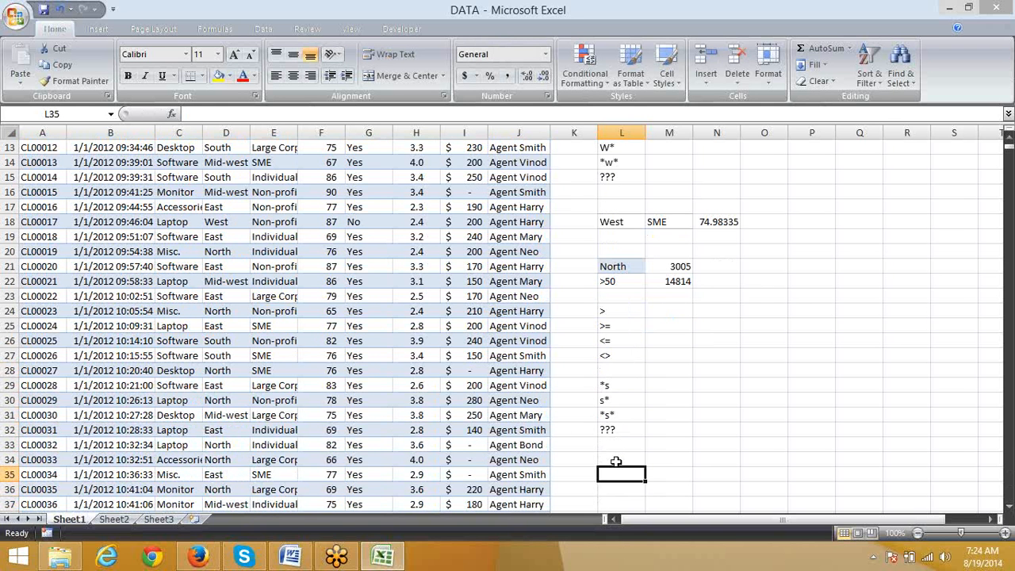
pyautogui.press('Down')
pyautogui.press('Down')
pyautogui.press('Down')
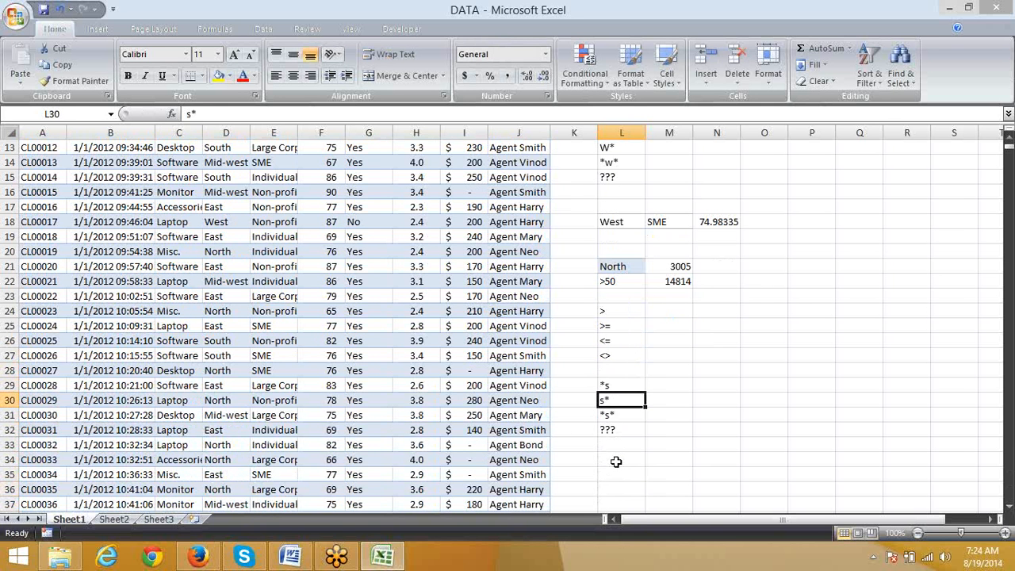
pyautogui.press('Down')
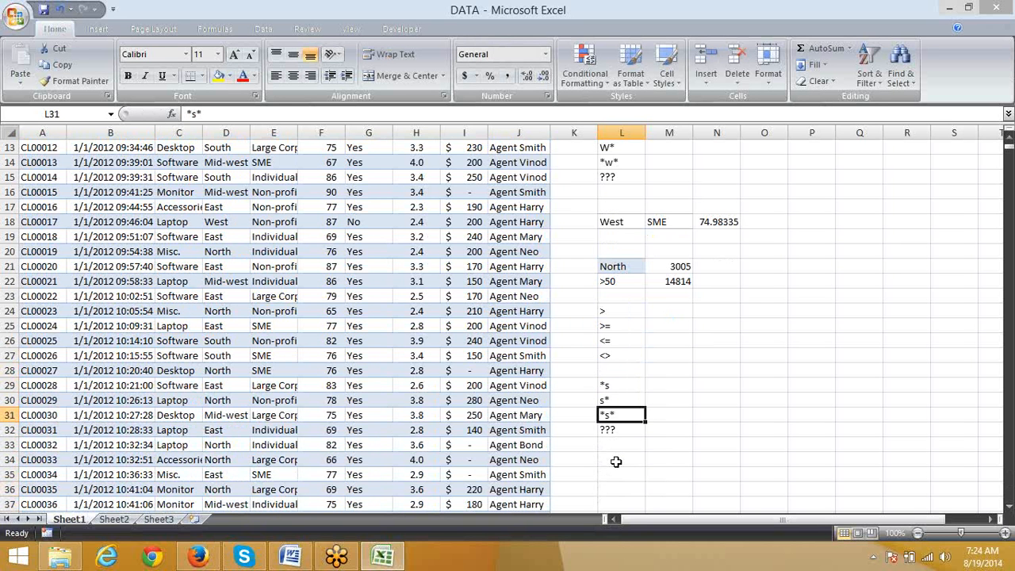
pyautogui.press('Up')
pyautogui.press('Up')
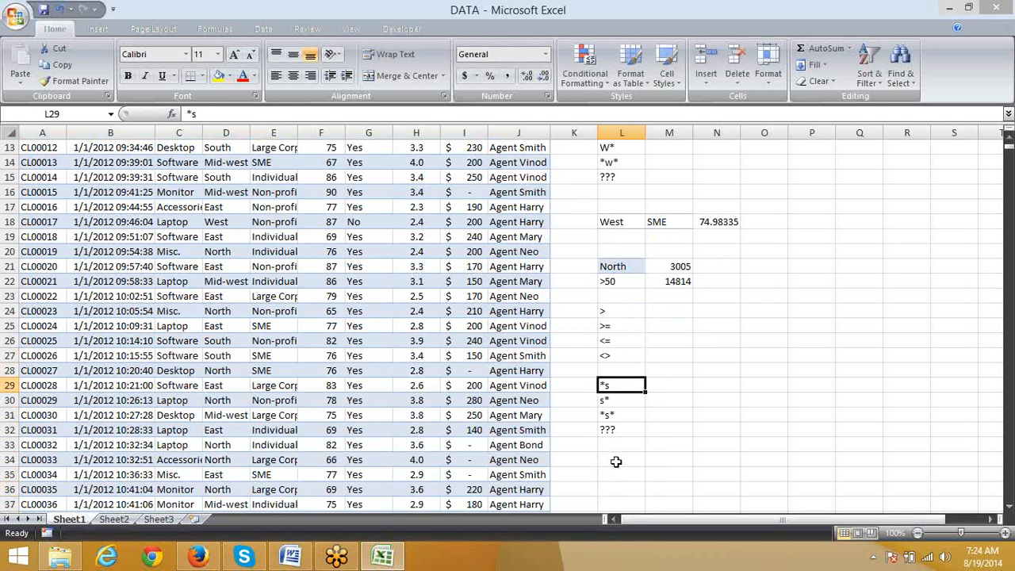
pyautogui.press('Down')
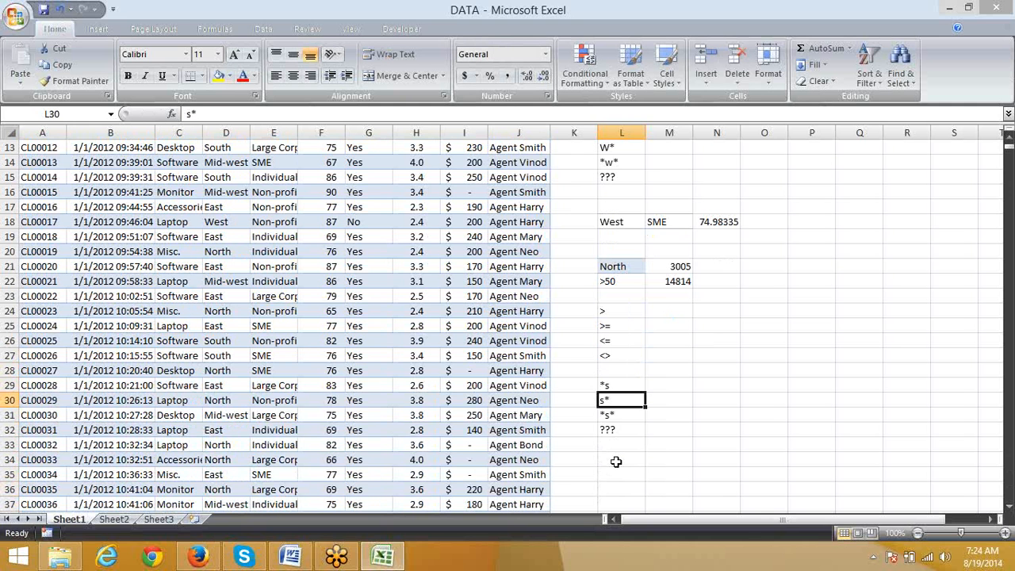
pyautogui.press('Down')
pyautogui.press('Down')
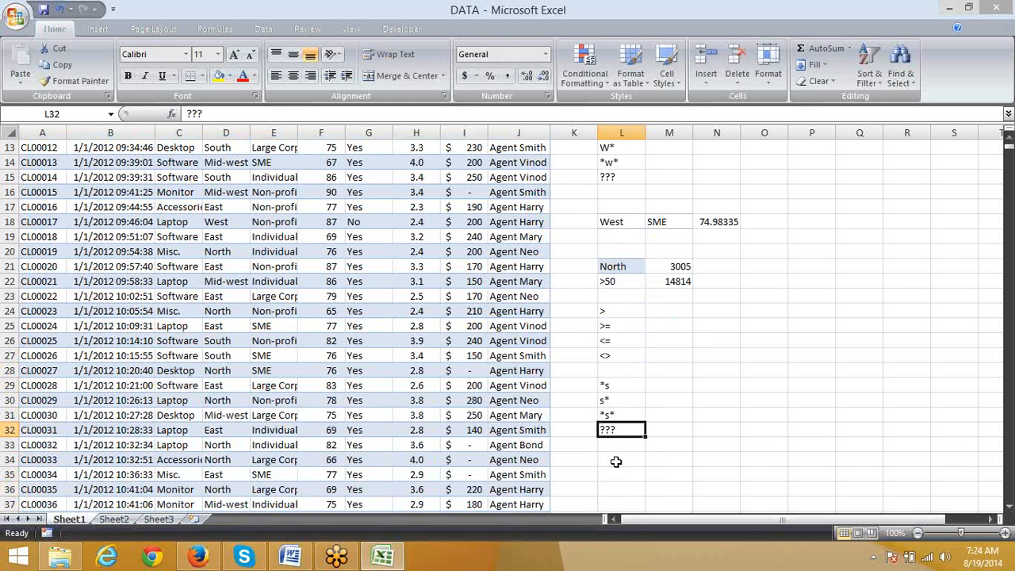
# Step: Copy the East entry from D32 in the Region column into cell L34
pyautogui.press('Left')
pyautogui.press('Left')
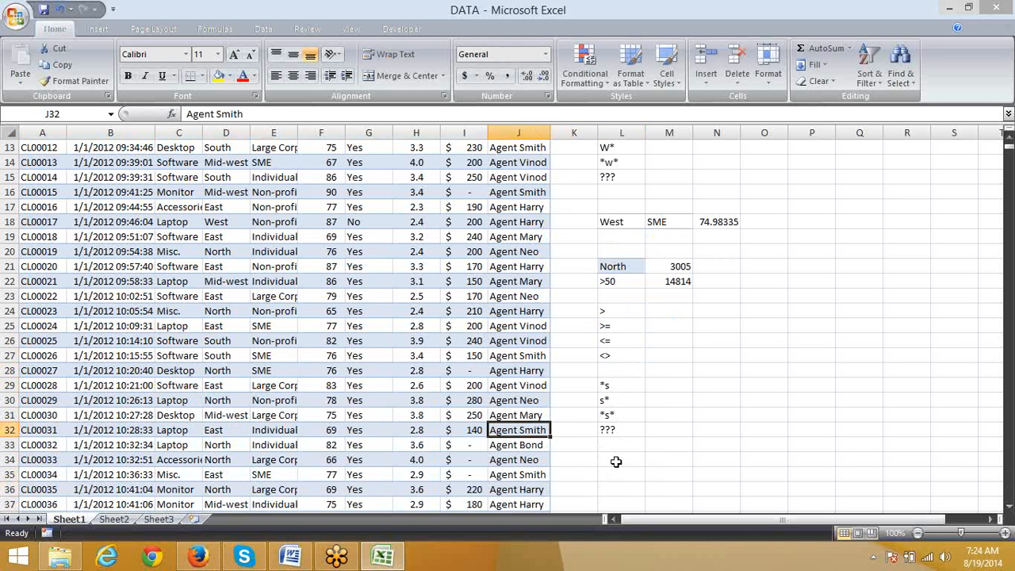
pyautogui.press('Left')
pyautogui.press('Left')
pyautogui.press('Left')
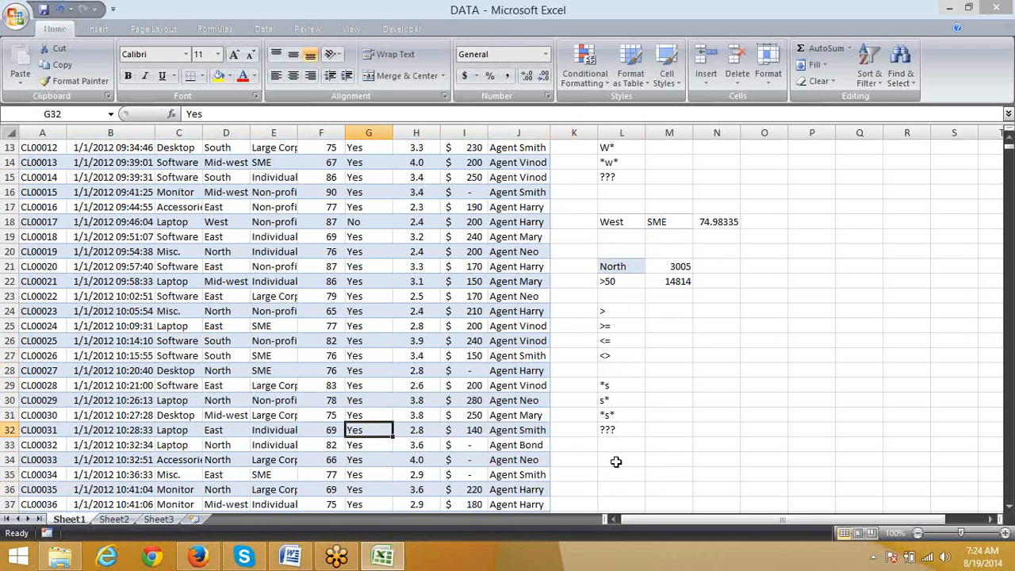
pyautogui.press('Left')
pyautogui.press('Left')
pyautogui.press('Left')
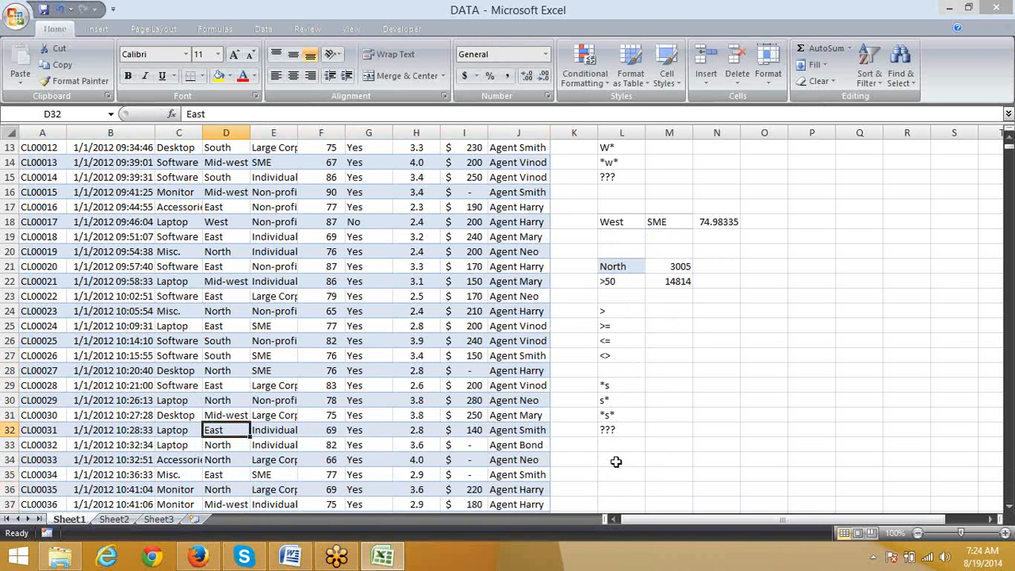
pyautogui.hotkey('ctrl', 'c')
pyautogui.click(616, 461)
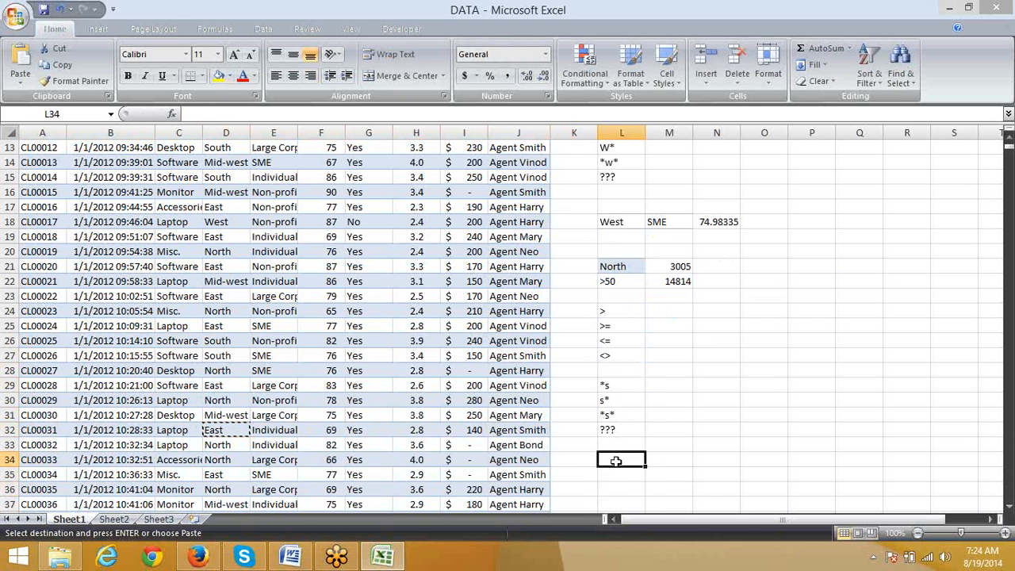
pyautogui.hotkey('ctrl', 'v')
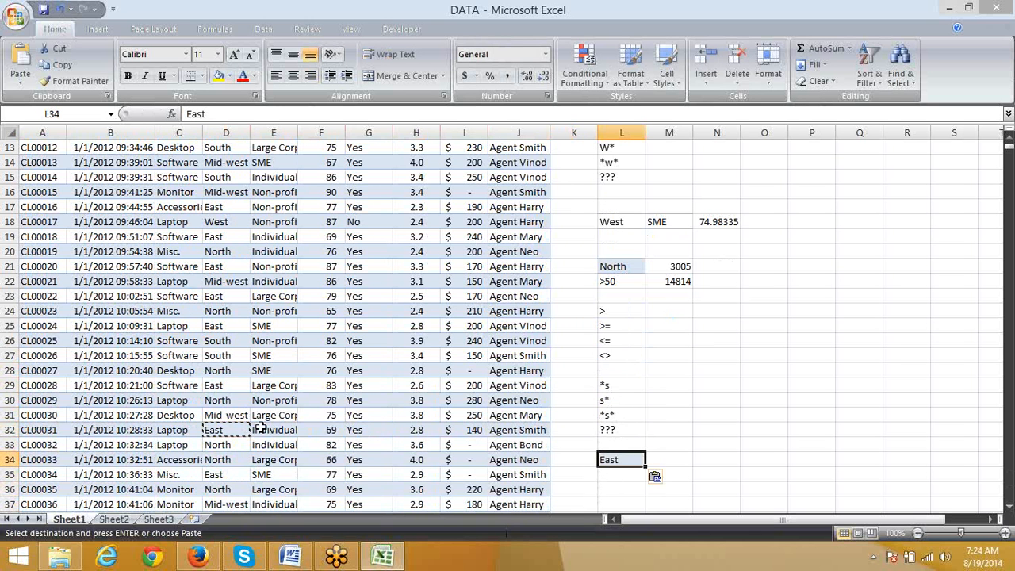
# Step: Copy the SME entry from E35 in the Customer column into cell M34
pyautogui.click(273, 474)
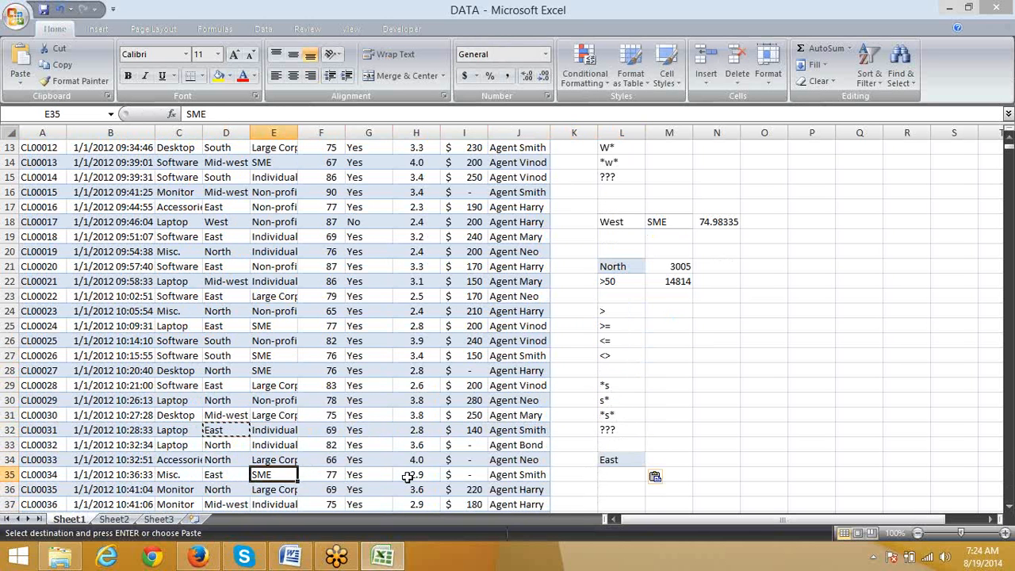
pyautogui.hotkey('ctrl', 'c')
pyautogui.click(681, 457)
pyautogui.hotkey('ctrl', 'v')
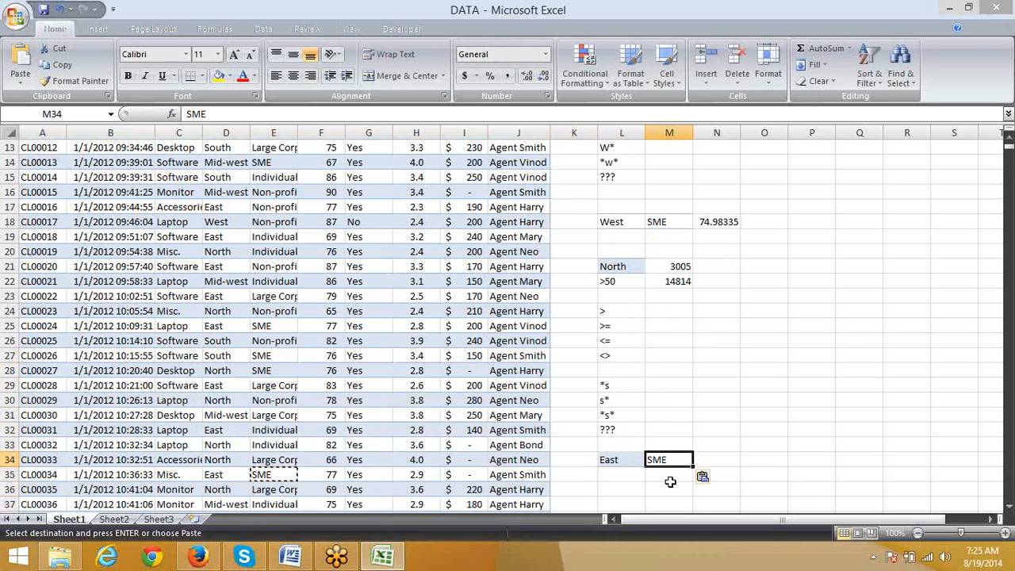
pyautogui.press('Escape')
# Step: Start a COUNTIFS formula in N34 with the whole Region column D:D as first range and L34 as its criterion
pyautogui.click(700, 459)
pyautogui.write('=coun')
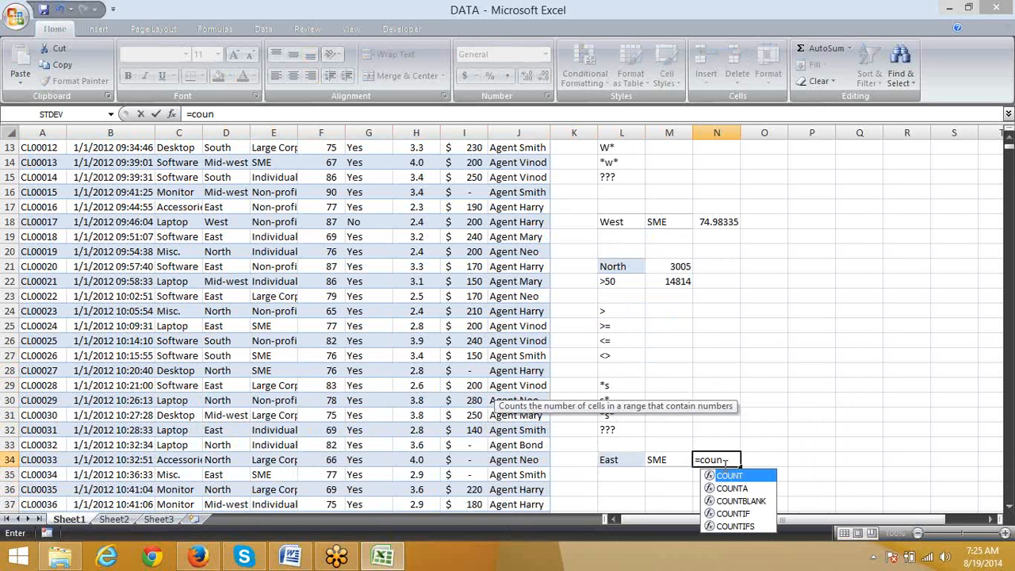
pyautogui.press('Down')
pyautogui.press('Down')
pyautogui.press('Down')
pyautogui.press('Down')
pyautogui.press('Tab')
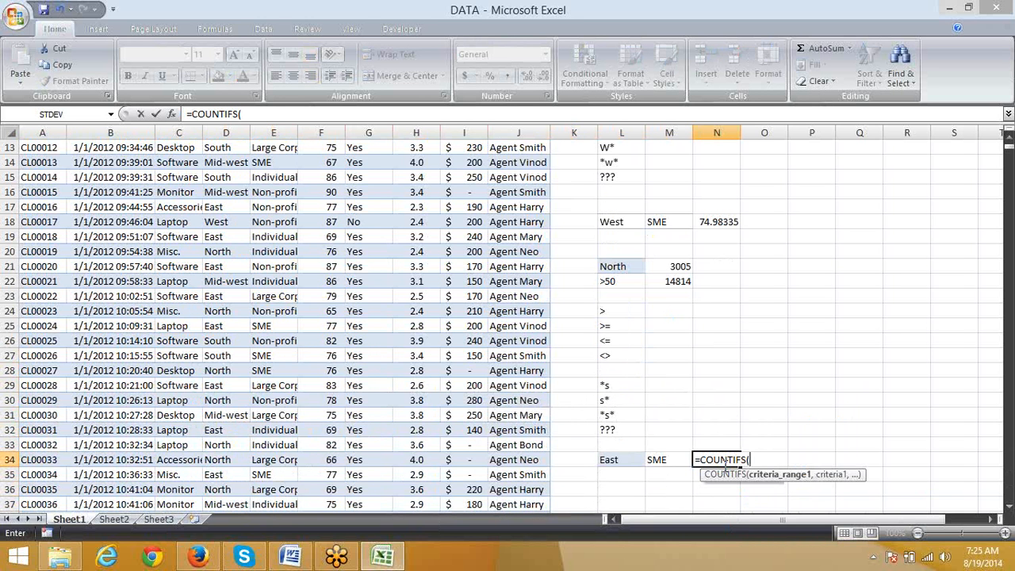
pyautogui.press('Left')
pyautogui.press('Left')
pyautogui.press('Left')
pyautogui.press('Left')
pyautogui.press('Left')
pyautogui.press('Left')
pyautogui.press('Left')
pyautogui.press('Left')
pyautogui.press('Left')
pyautogui.press('Left')
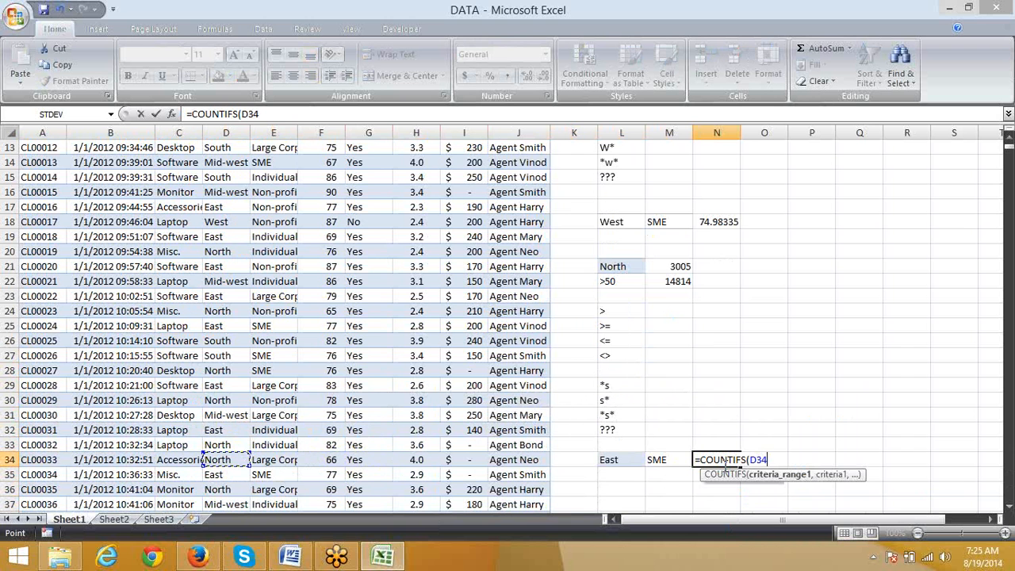
pyautogui.hotkey('ctrl', 'space')
pyautogui.write(',')
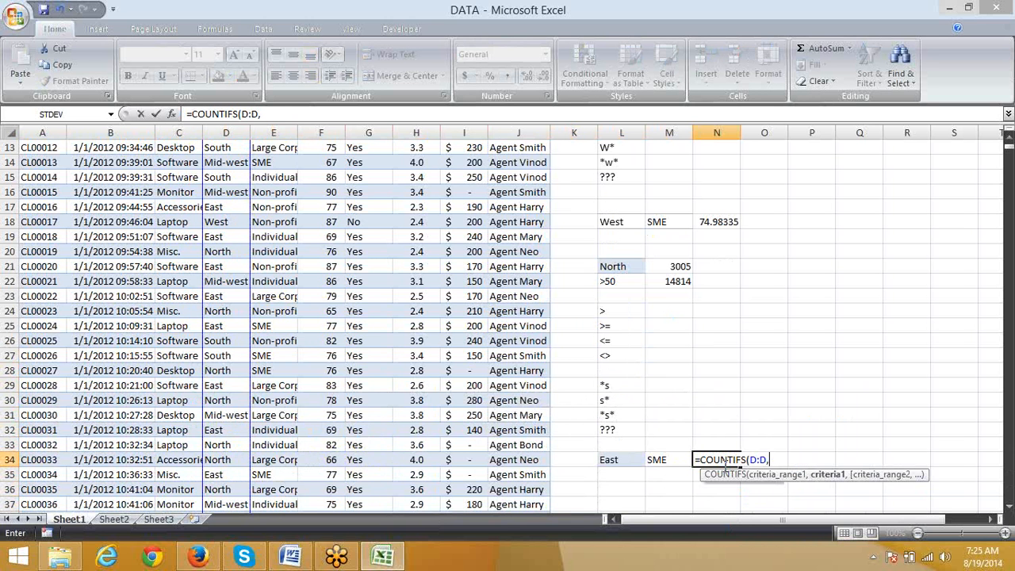
pyautogui.press('Left')
pyautogui.press('Left')
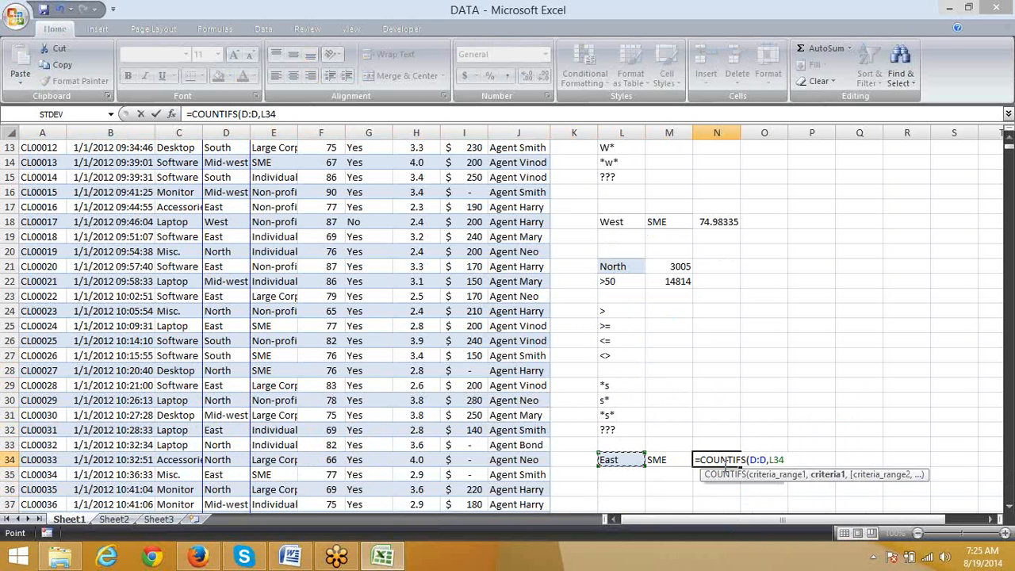
# Step: Complete the COUNTIFS formula in N34 with column E:E as second range and M34 as its criterion
pyautogui.write(',')
pyautogui.press('Left')
pyautogui.press('Left')
pyautogui.press('Left')
pyautogui.press('Left')
pyautogui.press('Left')
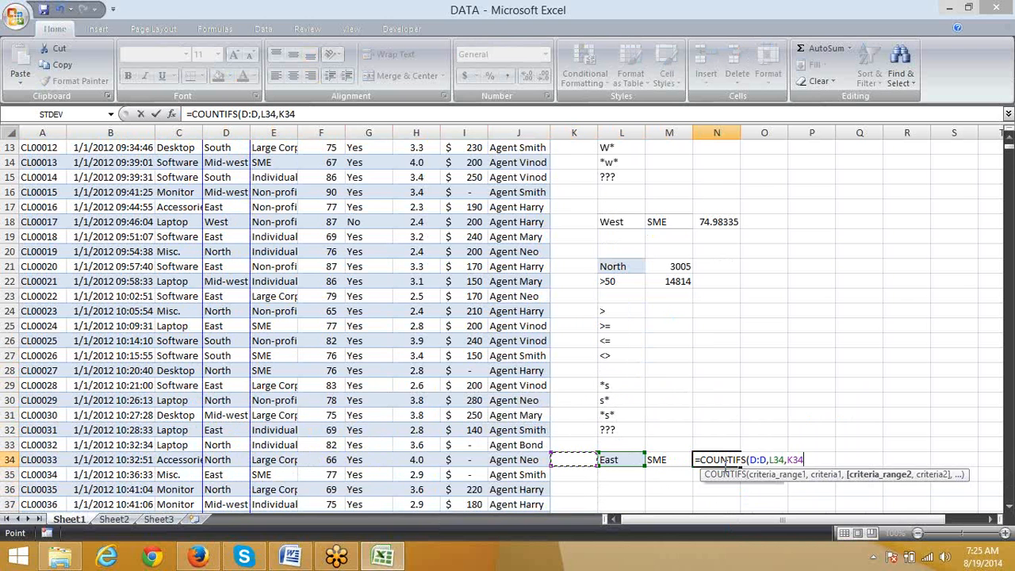
pyautogui.press('Left')
pyautogui.press('Left')
pyautogui.press('Left')
pyautogui.press('Left')
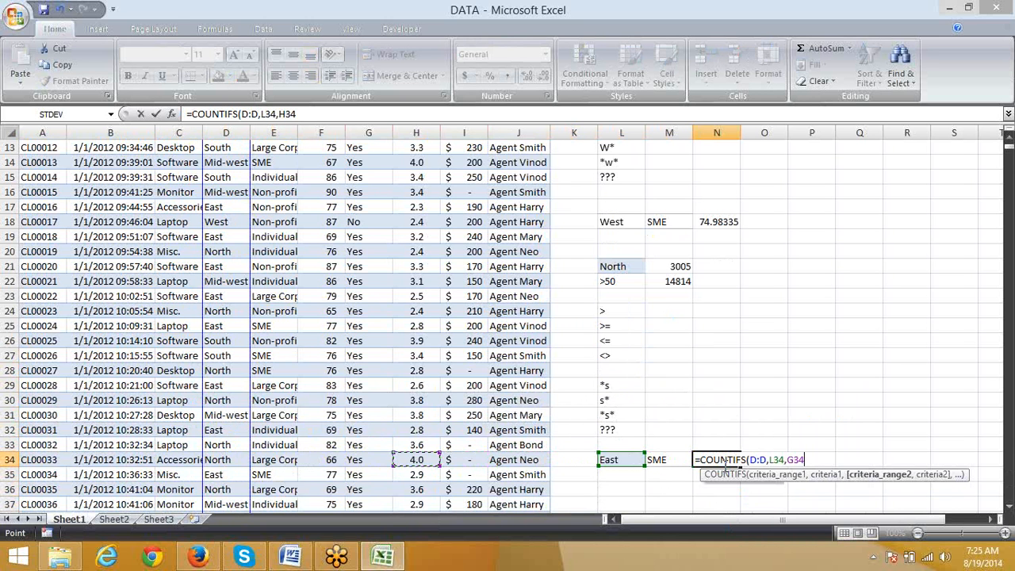
pyautogui.hotkey('ctrl', 'space')
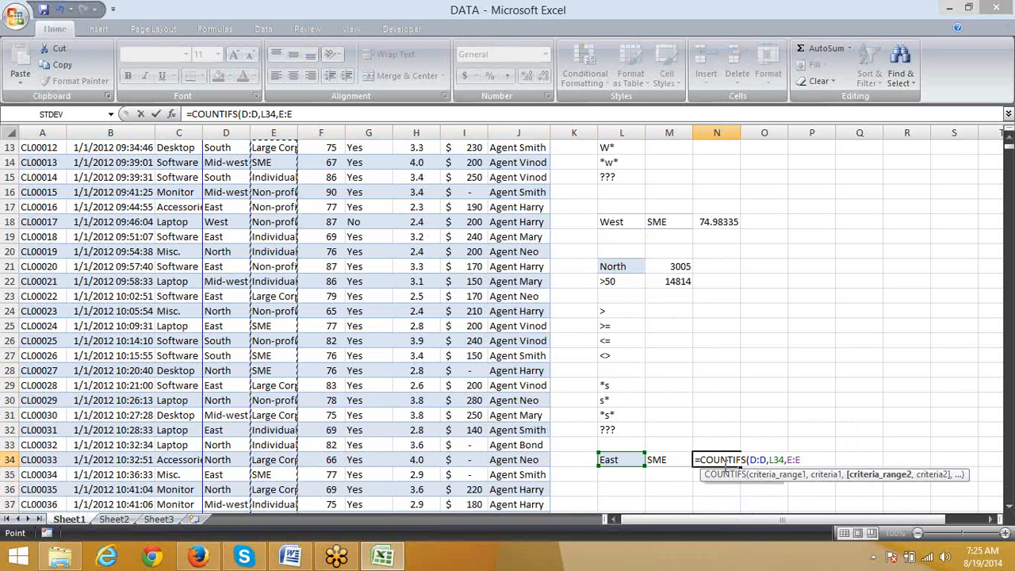
pyautogui.write(',')
pyautogui.press('Left')
pyautogui.press('Return')
pyautogui.click(723, 465)
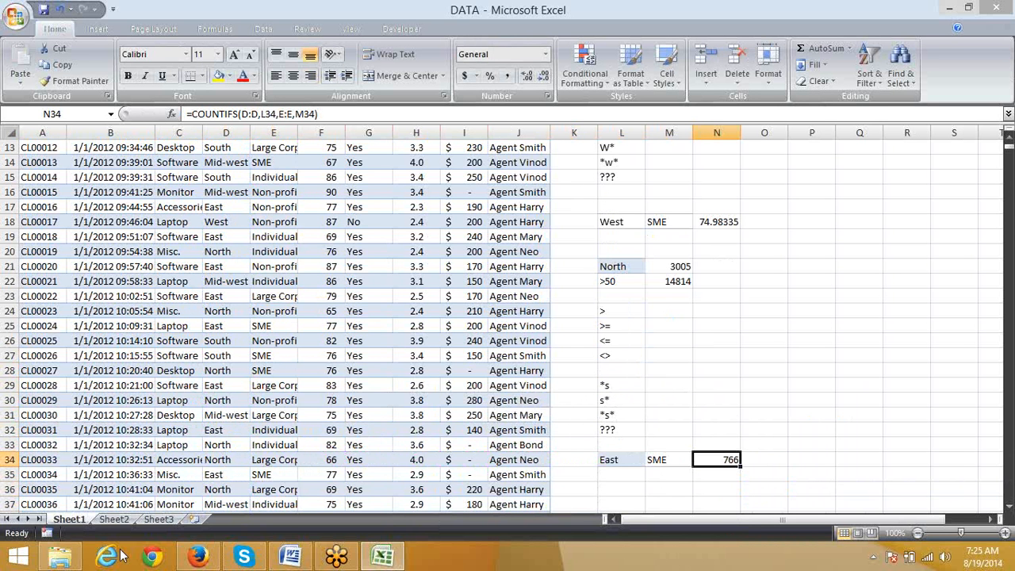
# Step: Enter the formula =RANDBETWEEN(10,90) in cell A4 of Sheet3
pyautogui.scroll(4, 123, 555)
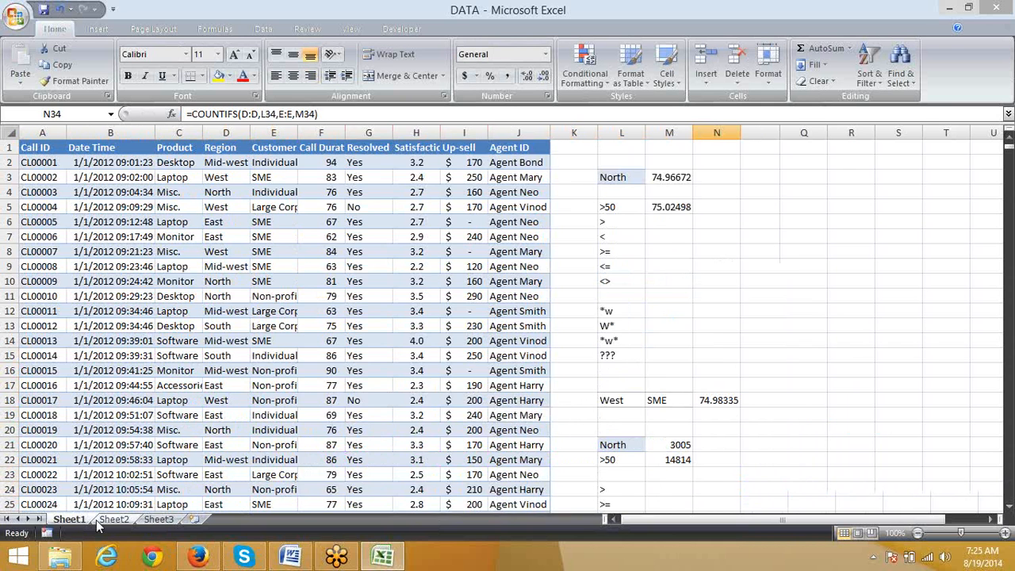
pyautogui.click(113, 519)
pyautogui.click(165, 521)
pyautogui.press('Down')
pyautogui.press('Down')
pyautogui.press('Down')
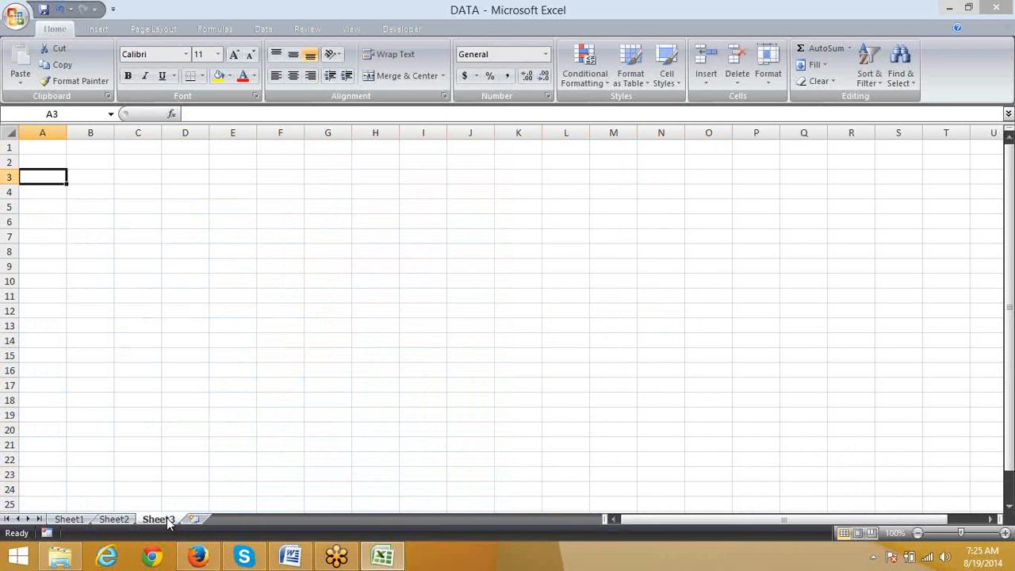
pyautogui.write('=')
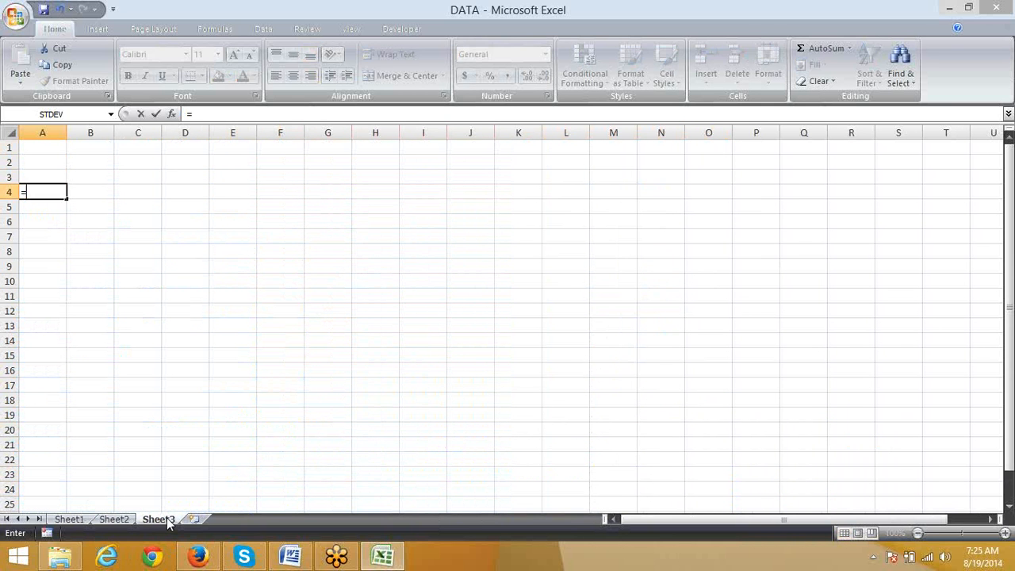
pyautogui.write('ra')
pyautogui.press('Down')
pyautogui.press('Down')
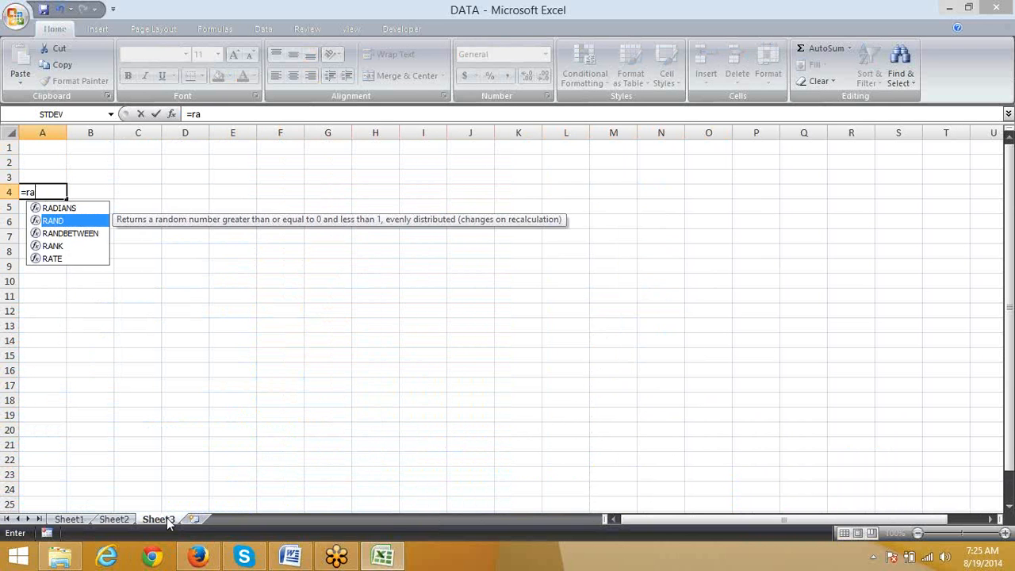
pyautogui.press('Tab')
pyautogui.write('10,90')
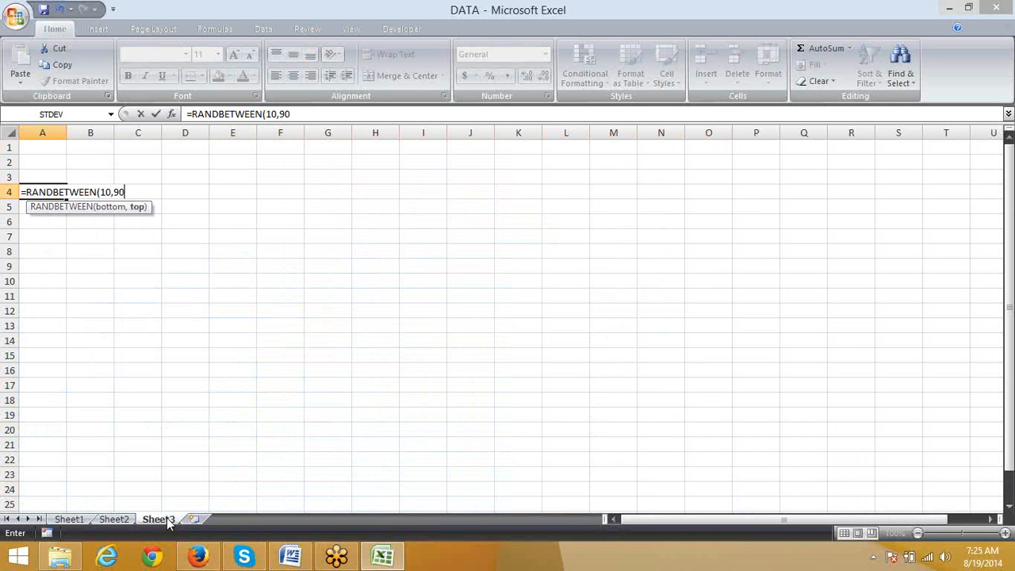
pyautogui.press('Return')
pyautogui.press('Up')
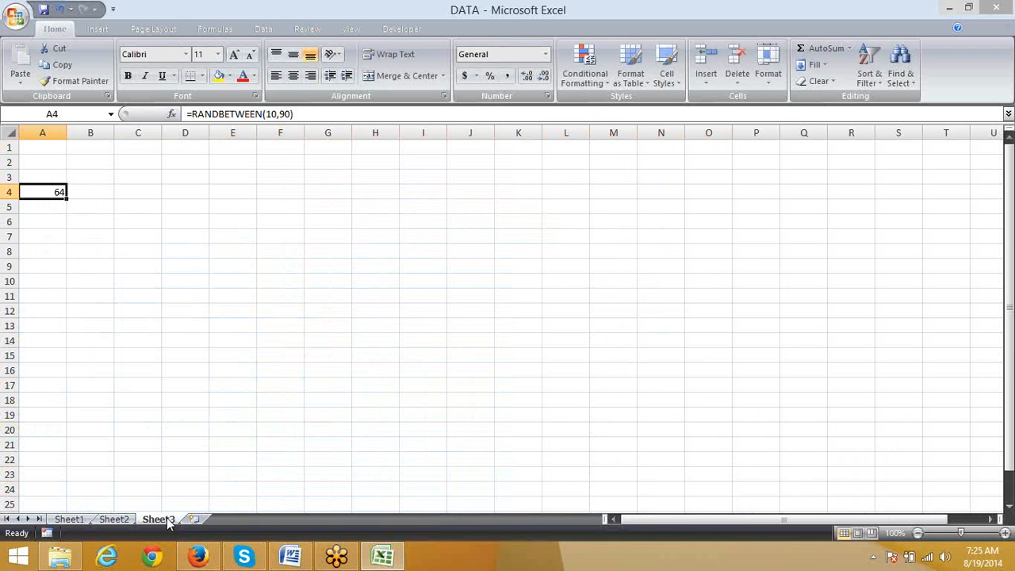
# Step: Fill the RANDBETWEEN formula from A4 across to column G and down to row 20
pyautogui.hotkey('shift', 'Right')
pyautogui.hotkey('shift', 'Right')
pyautogui.hotkey('shift', 'Right')
pyautogui.hotkey('shift', 'Right')
pyautogui.hotkey('shift', 'Right')
pyautogui.hotkey('shift', 'Right')
pyautogui.hotkey('ctrl', 'r')
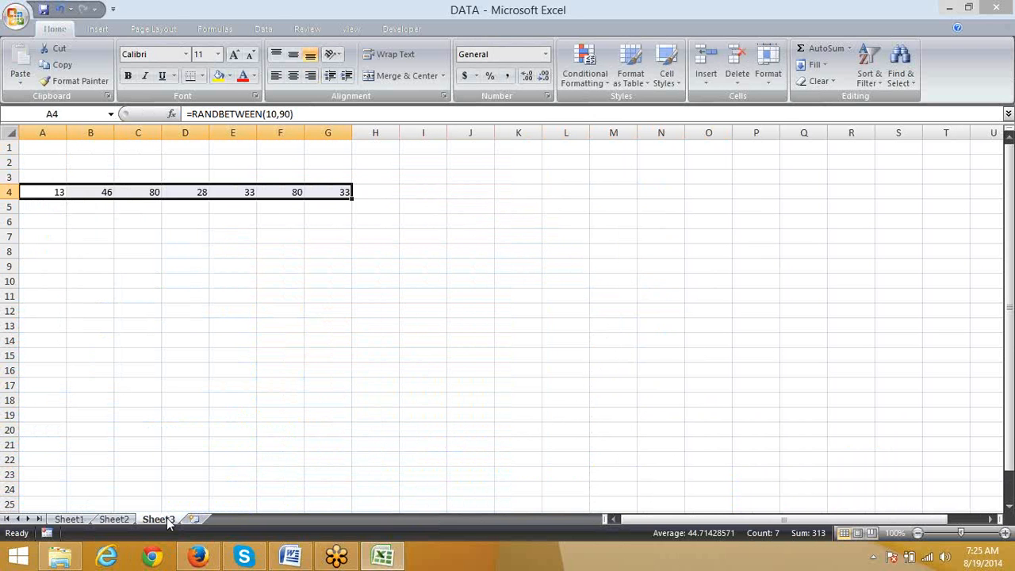
pyautogui.hotkey('shift', 'Down')
pyautogui.hotkey('shift', 'Down')
pyautogui.hotkey('shift', 'Down')
pyautogui.hotkey('shift', 'Down')
pyautogui.hotkey('shift', 'Down')
pyautogui.hotkey('shift', 'Down')
pyautogui.hotkey('shift', 'Down')
pyautogui.hotkey('shift', 'Down')
pyautogui.hotkey('shift', 'Down')
pyautogui.hotkey('shift', 'Down')
pyautogui.hotkey('shift', 'Down')
pyautogui.hotkey('shift', 'Down')
pyautogui.hotkey('shift', 'Down')
pyautogui.hotkey('shift', 'Down')
pyautogui.hotkey('shift', 'Down')
pyautogui.hotkey('shift', 'Down')
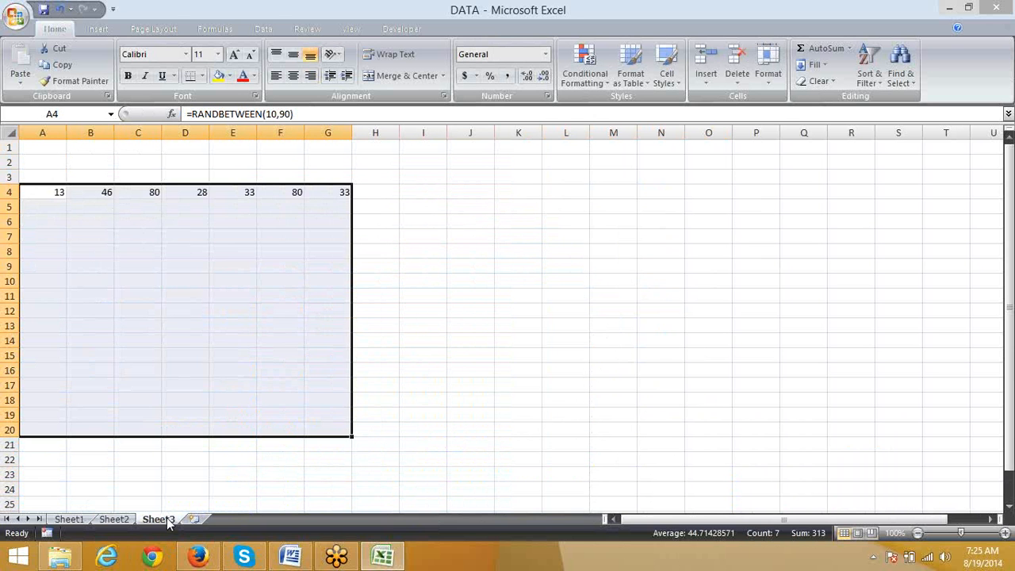
pyautogui.hotkey('ctrl', 'd')
# Step: Return to Sheet1 and open the COUNTIFS formula in N34 to examine its ranges and criteria
pyautogui.hotkey('ctrl', 'pageup')
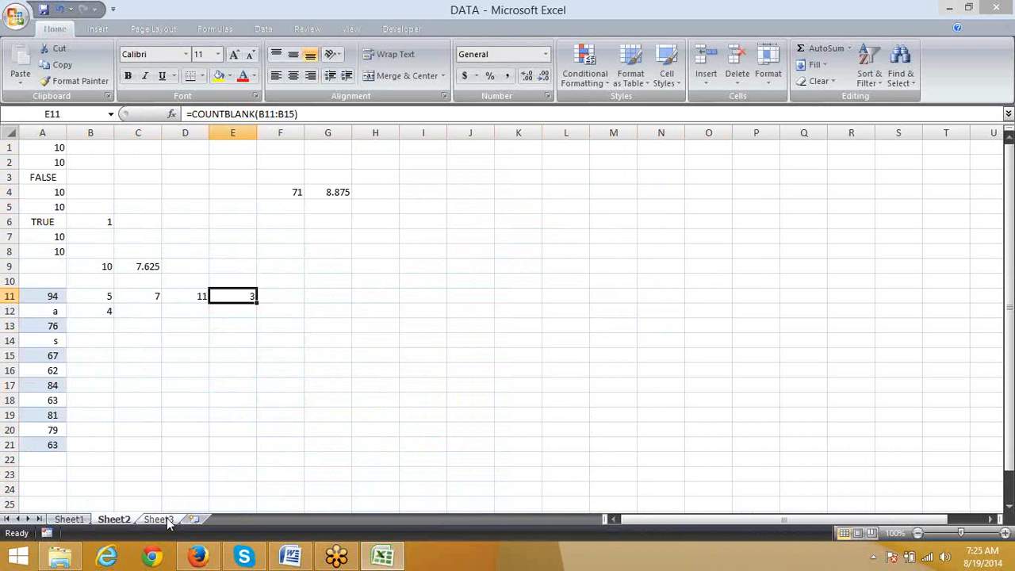
pyautogui.hotkey('ctrl', 'pageup')
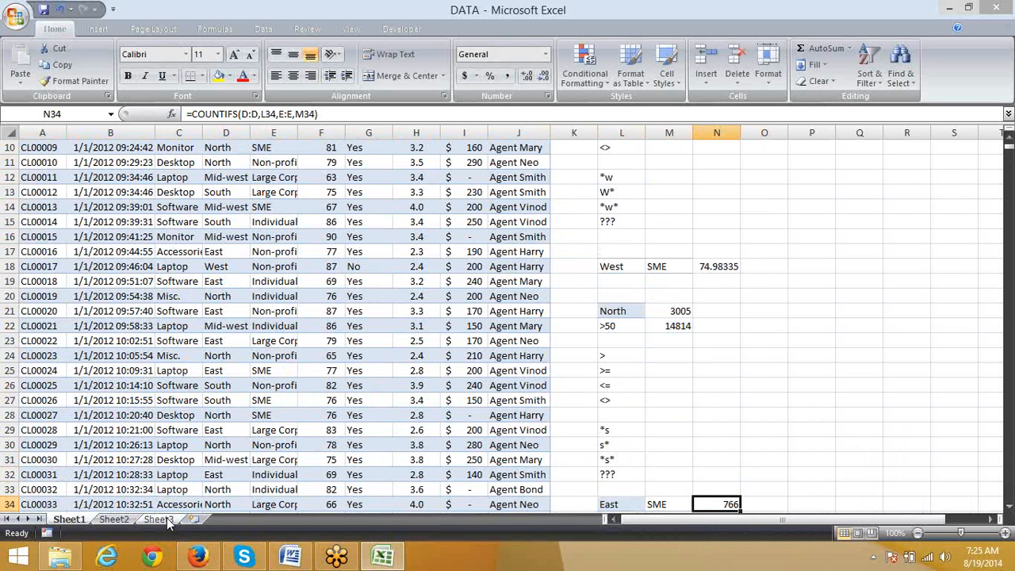
pyautogui.press('F2')
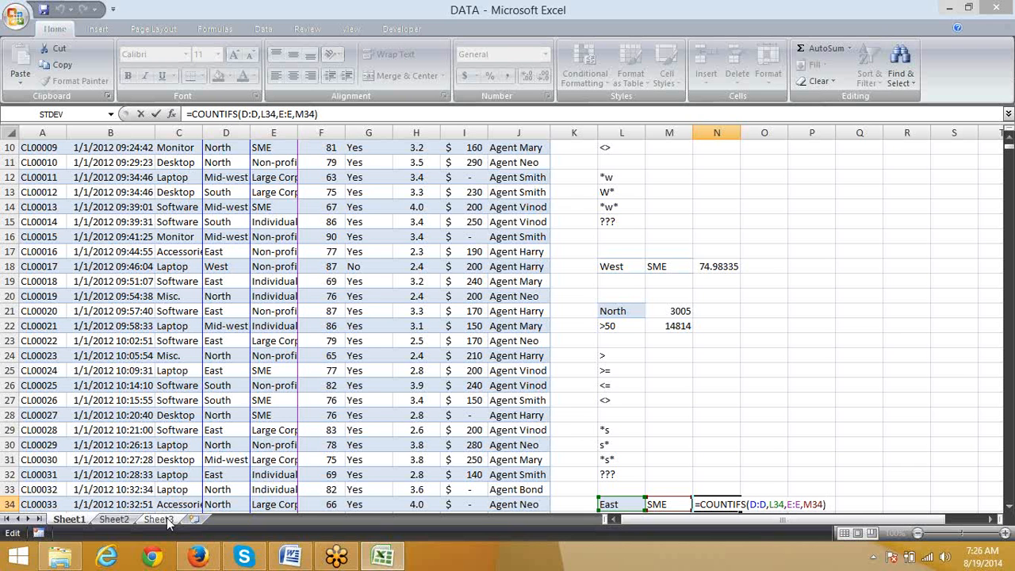
# Step: Close the COUNTIFS formula and examine the Product, Region and Customer Type columns of the call data on Sheet1
pyautogui.hotkey('shift', 'Tab')
pyautogui.press('Left')
pyautogui.press('Left')
pyautogui.press('Left')
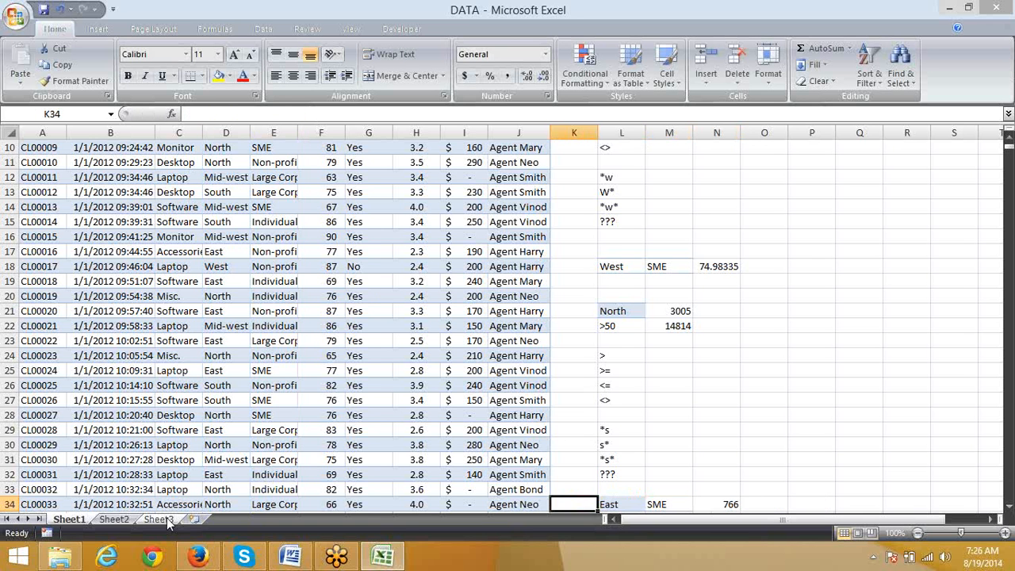
pyautogui.hotkey('ctrl', 'Home')
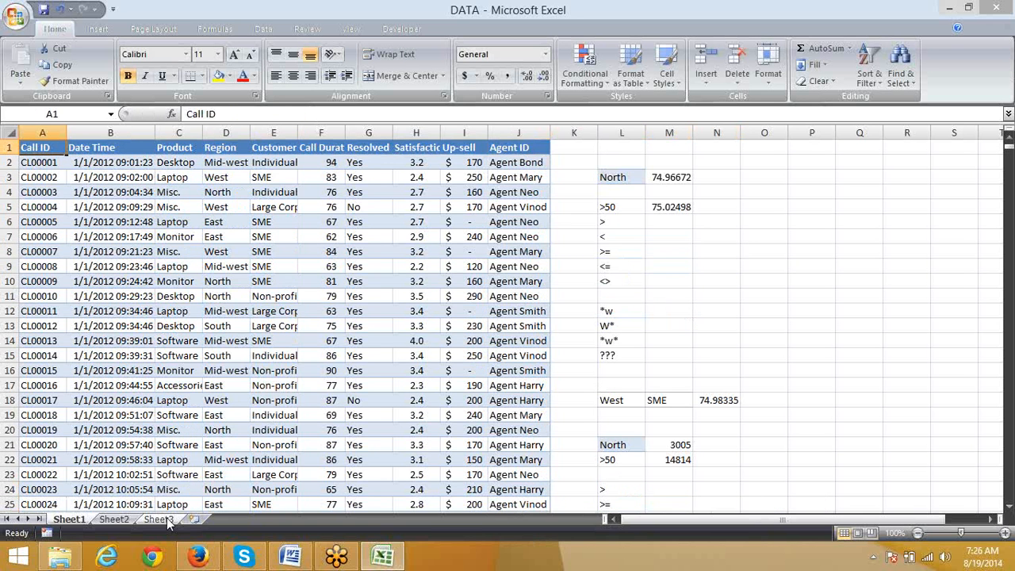
pyautogui.press('Right')
pyautogui.press('Right')
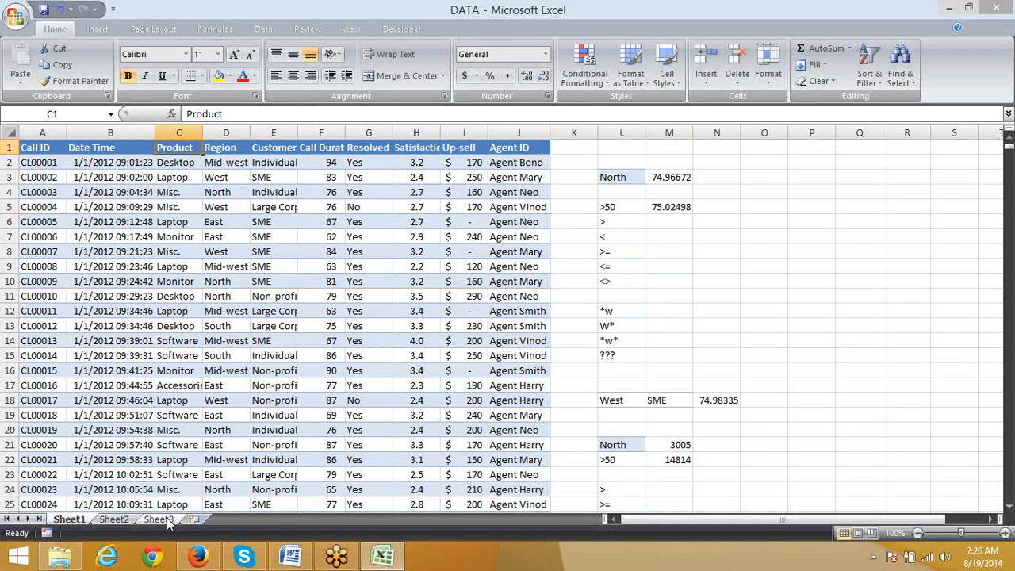
pyautogui.press('Down')
pyautogui.press('Down')
pyautogui.press('Down')
pyautogui.press('Up')
pyautogui.press('Right')
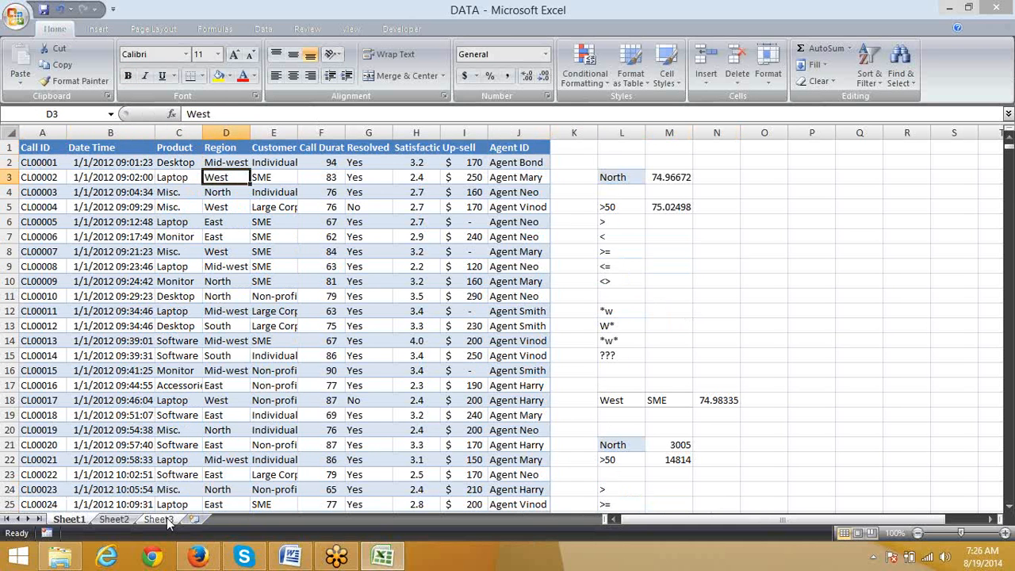
pyautogui.press('Down')
pyautogui.press('Down')
pyautogui.press('Down')
pyautogui.press('Right')
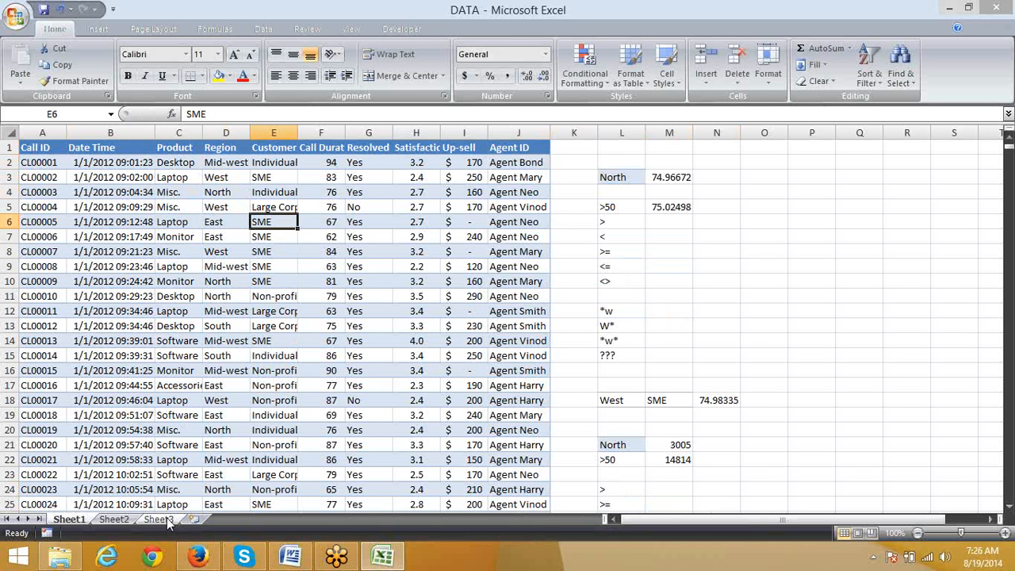
pyautogui.hotkey('ctrl', 'Up')
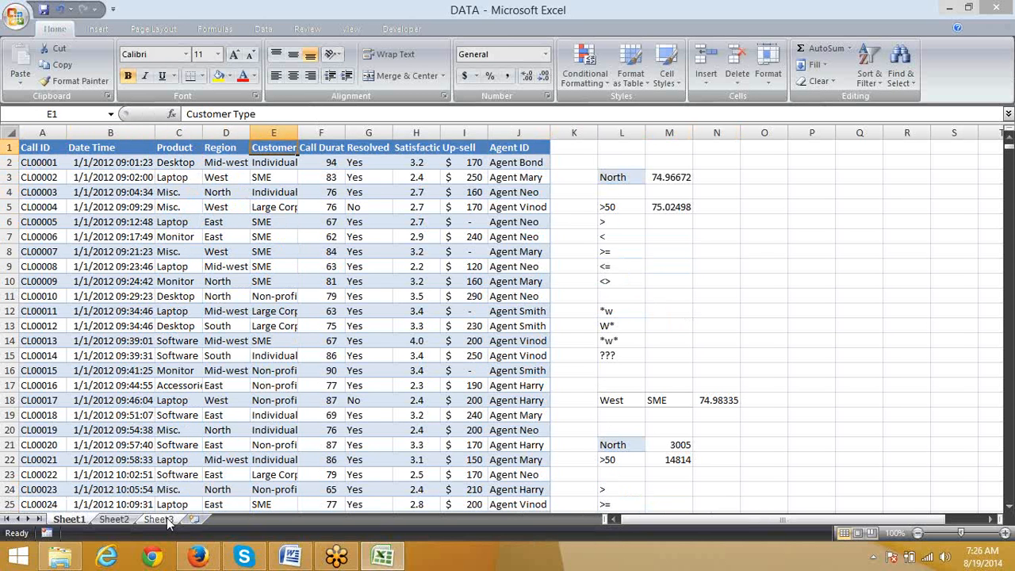
# Step: Convert the random-number formulas in A4:G20 of Sheet3 to fixed numbers by pasting their values over themselves
pyautogui.hotkey('ctrl', 'pagedown')
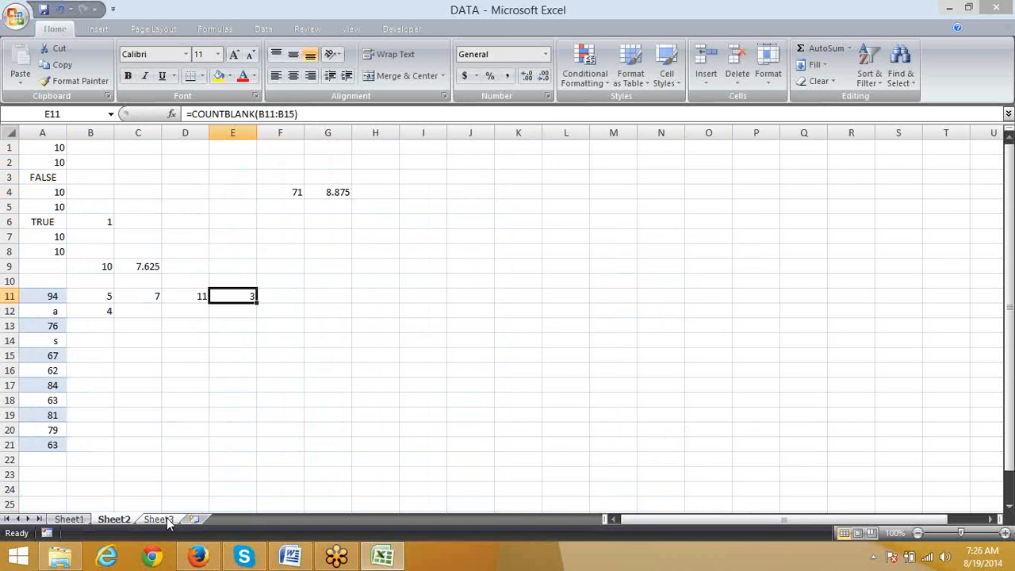
pyautogui.hotkey('ctrl', 'pagedown')
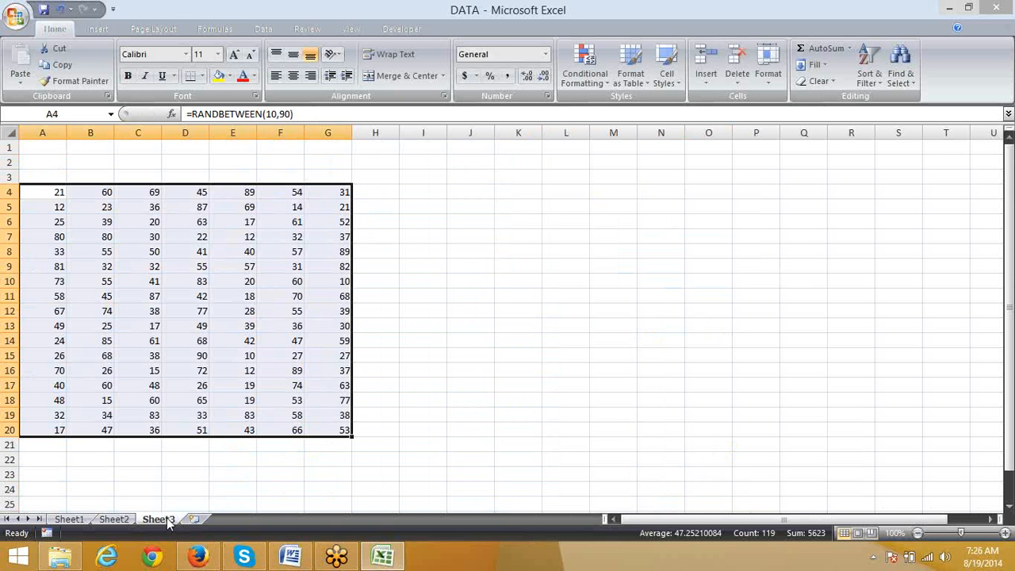
pyautogui.press('Down')
pyautogui.press('Up')
pyautogui.hotkey('ctrl', 'shift', 'Right')
pyautogui.hotkey('ctrl', 'shift', 'Down')
pyautogui.hotkey('ctrl', 'c')
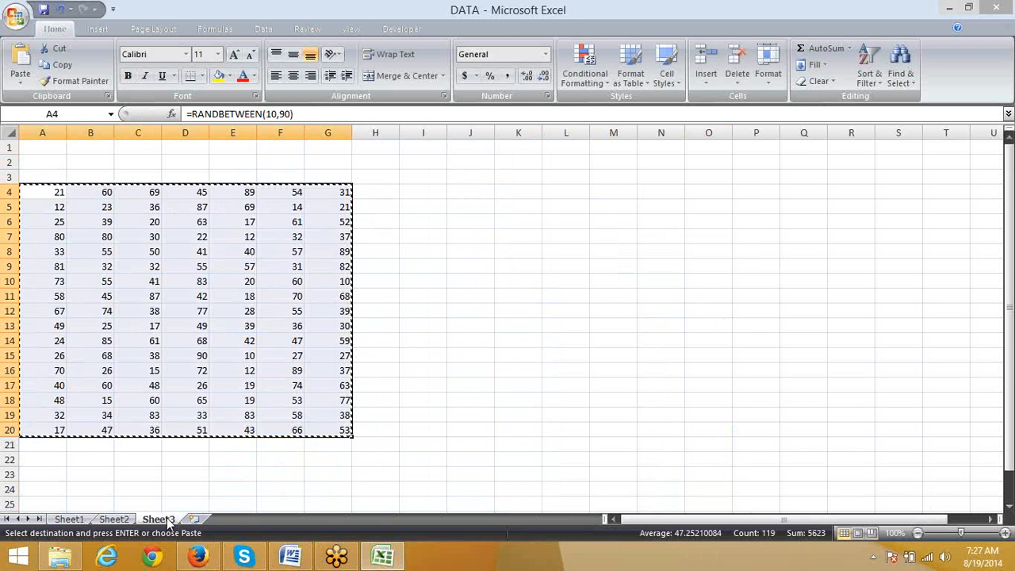
pyautogui.click(19, 82)
pyautogui.click(33, 129)
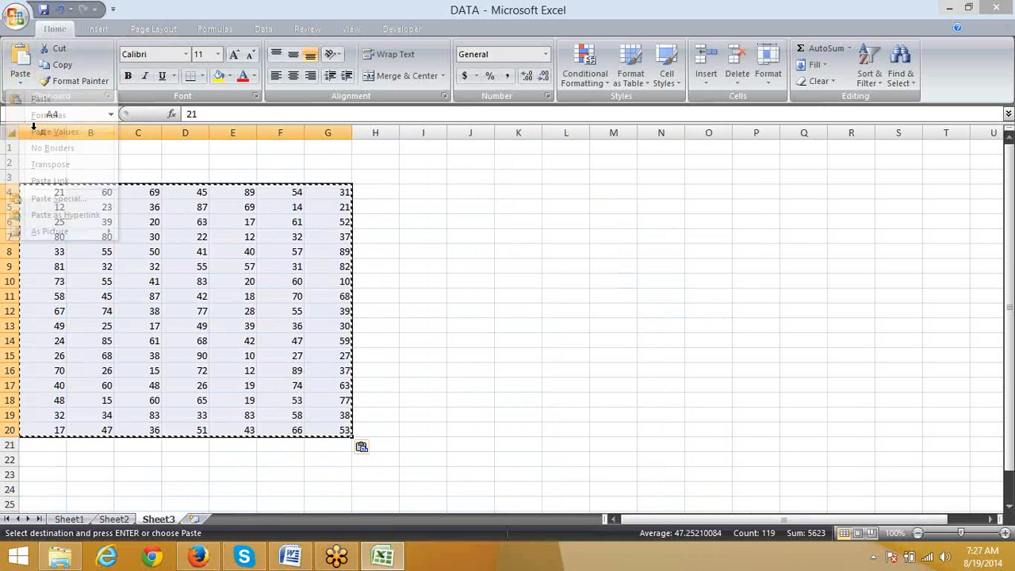
pyautogui.press('Escape')
# Step: Enter 15 in cell A2 of Sheet3 as the number to count
pyautogui.press('Up')
pyautogui.press('Up')
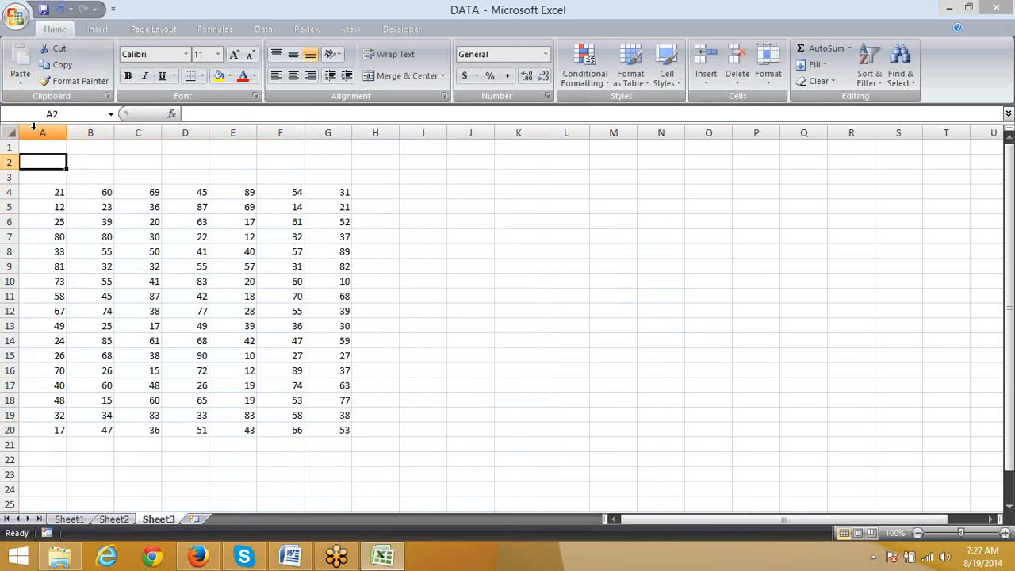
pyautogui.press('Up')
pyautogui.press('Down')
pyautogui.write('15')
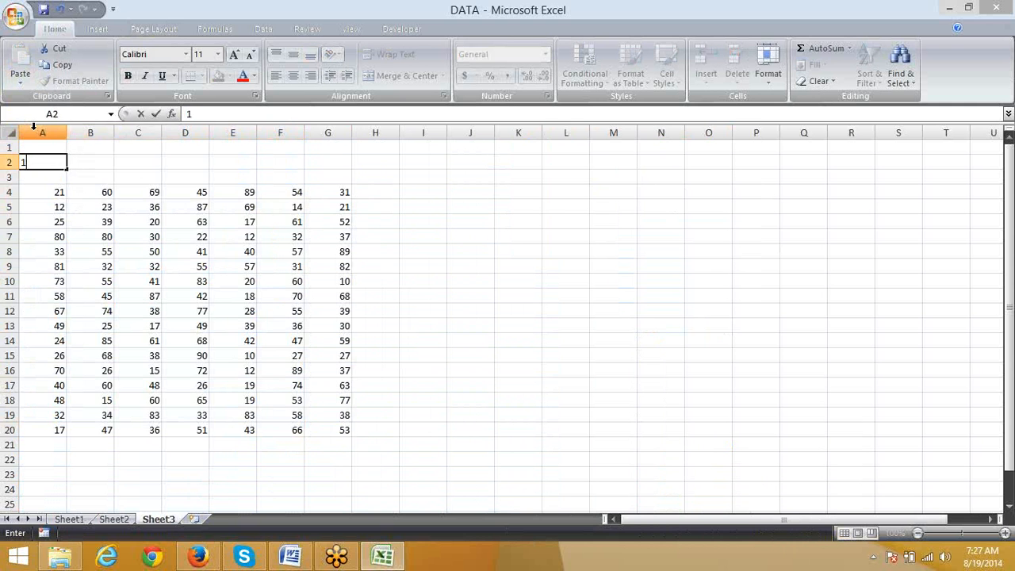
pyautogui.press('Tab')
# Step: Select the number block A4:G20, and its first column A4:A20 alone, to examine the data for counting
pyautogui.press('Down')
pyautogui.press('Down')
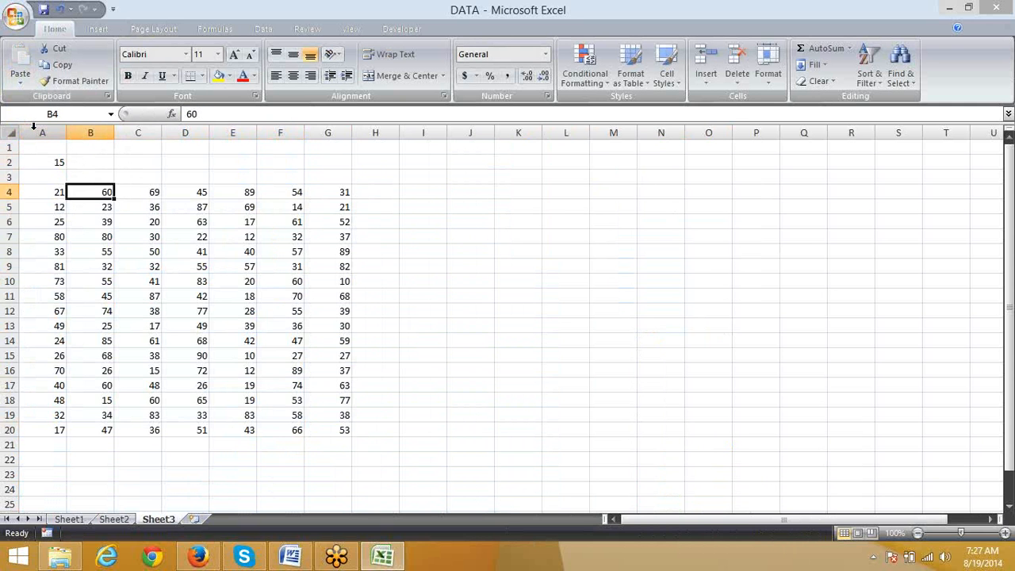
pyautogui.press('Left')
pyautogui.hotkey('ctrl', 'shift', 'Right')
pyautogui.hotkey('ctrl', 'shift', 'Down')
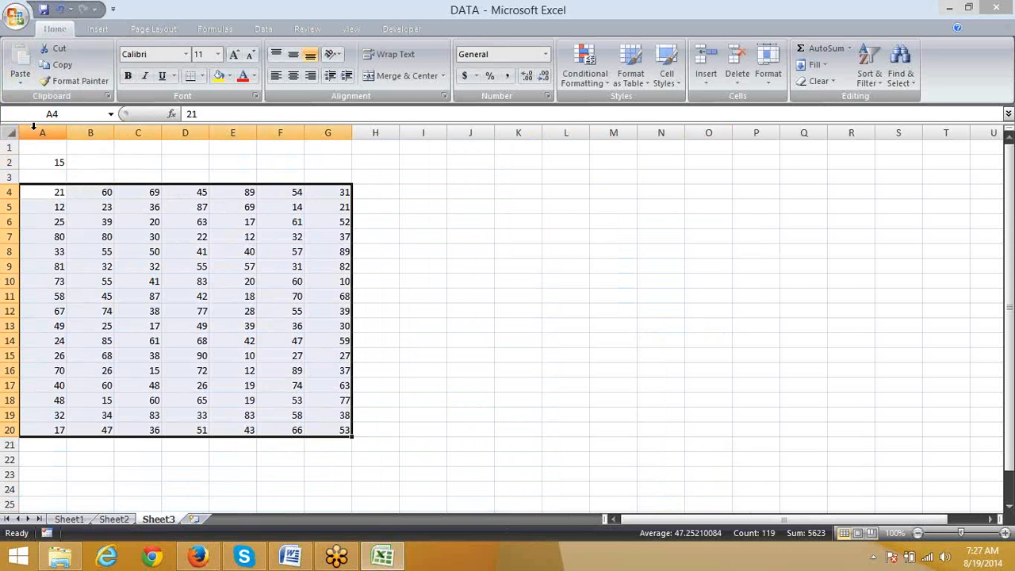
pyautogui.press('Left')
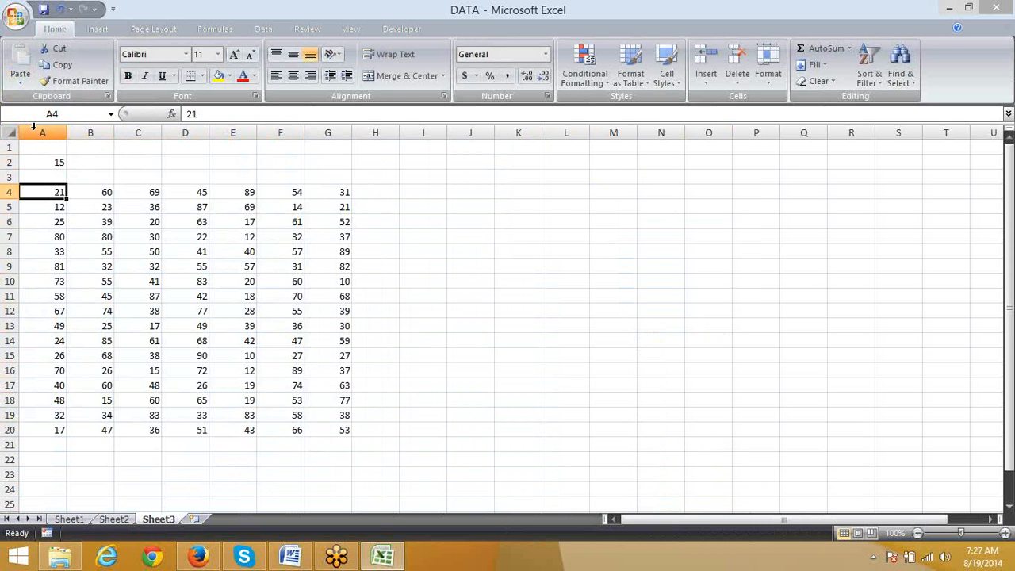
pyautogui.hotkey('ctrl', 'shift', 'Down')
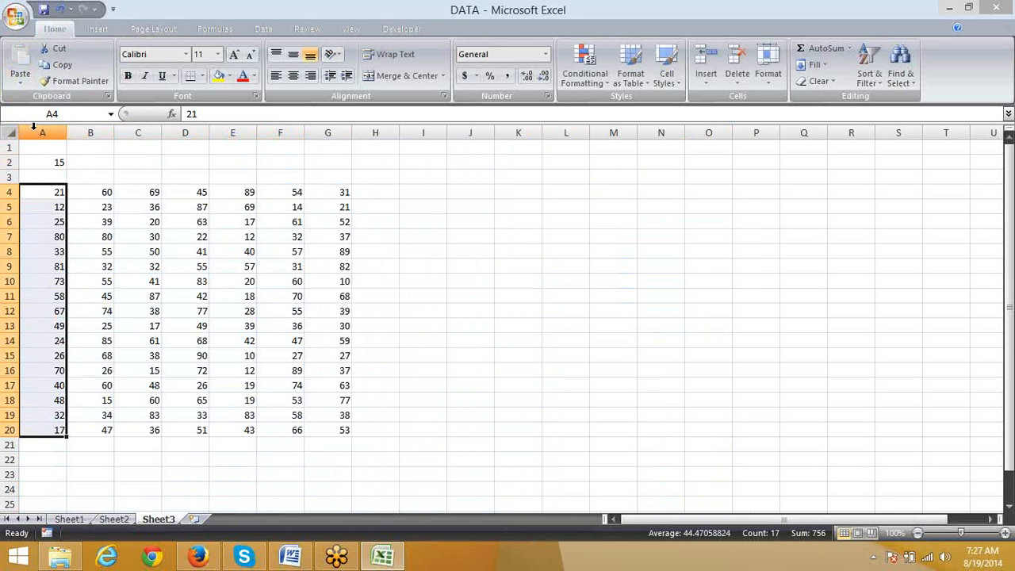
# Step: Start a COUNTIF formula in cell B2 with A4:G20 as its range
pyautogui.hotkey('ctrl', 'Home')
pyautogui.press('Down')
pyautogui.press('Right')
pyautogui.write('=cou')
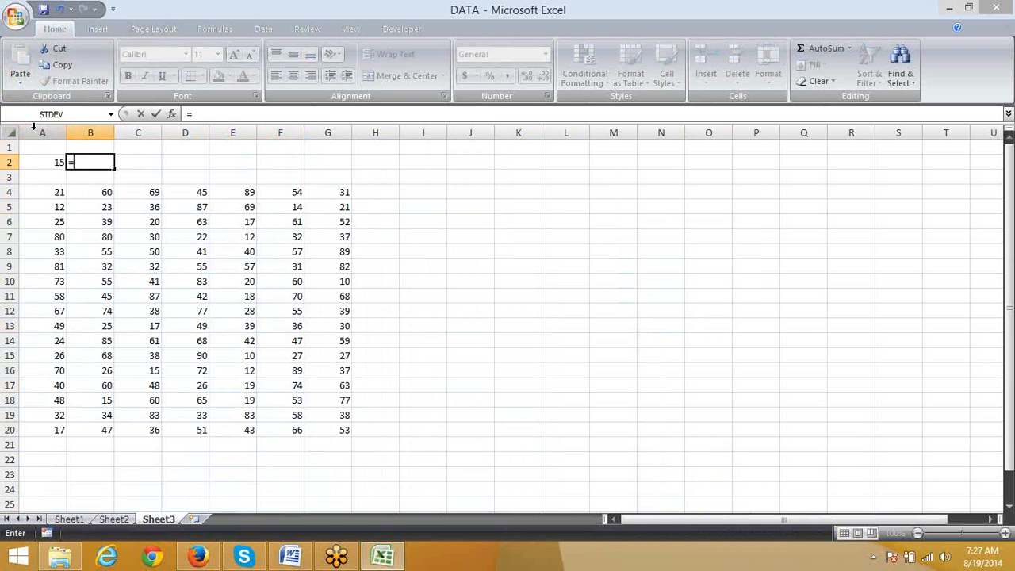
pyautogui.press('Down')
pyautogui.press('Down')
pyautogui.press('Down')
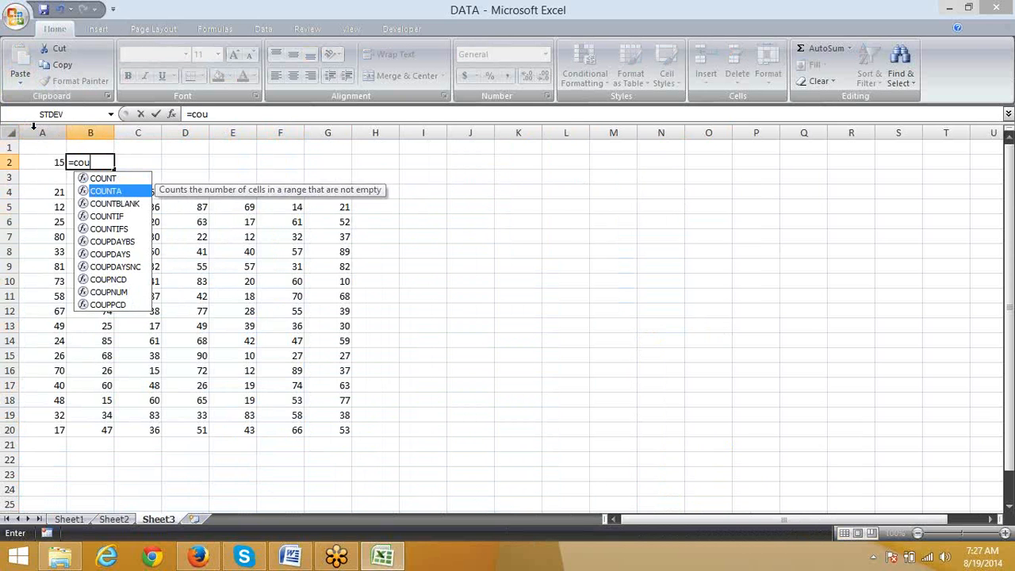
pyautogui.press('Tab')
pyautogui.press('Down')
pyautogui.press('Down')
pyautogui.press('Down')
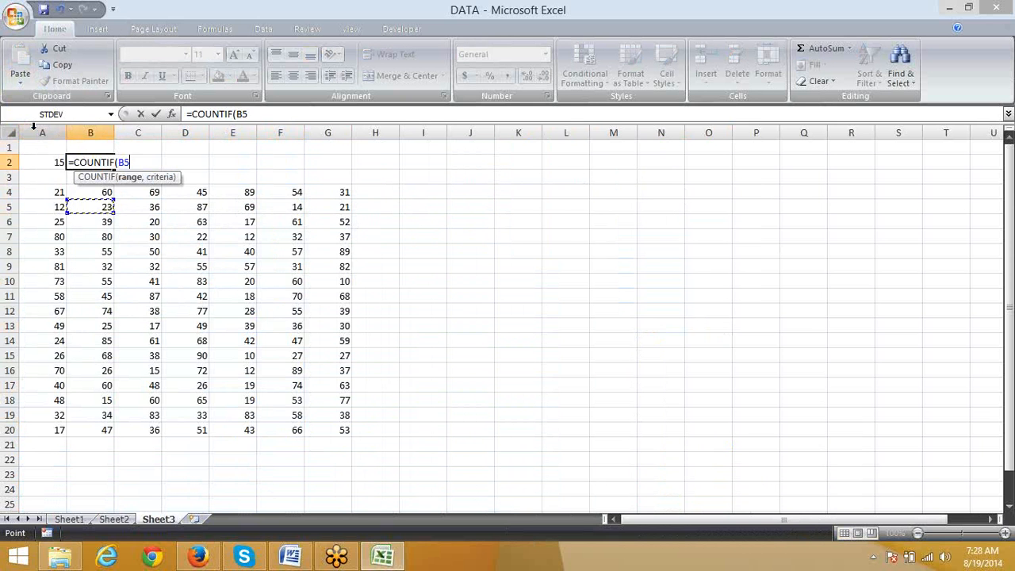
pyautogui.press('Up')
pyautogui.press('Left')
pyautogui.hotkey('ctrl', 'shift', 'Right')
pyautogui.hotkey('ctrl', 'shift', 'Down')
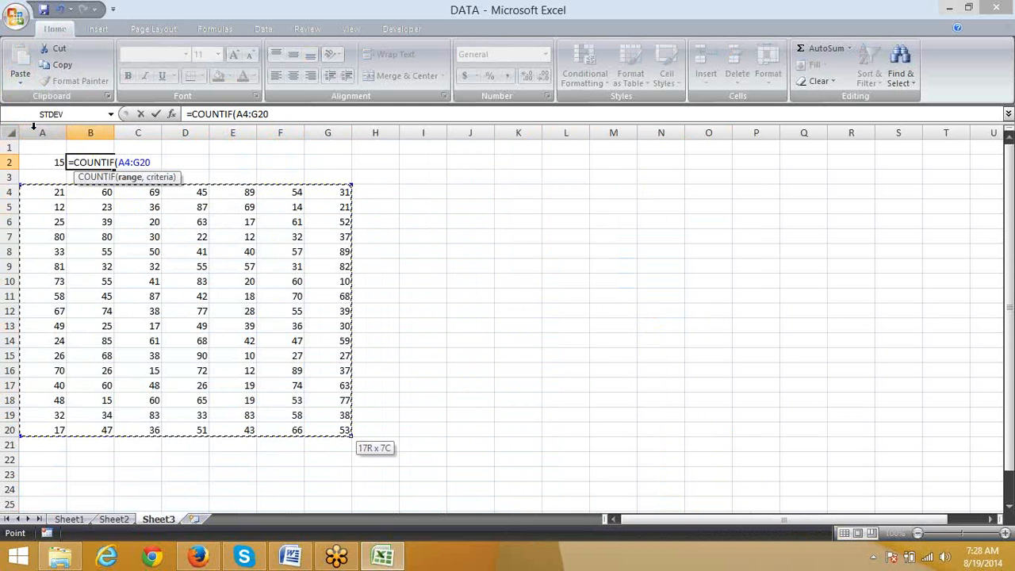
# Step: Complete the COUNTIF formula in B2 with cell A2 as its criterion
pyautogui.write(',')
pyautogui.press('Up')
pyautogui.press('Left')
pyautogui.press('Down')
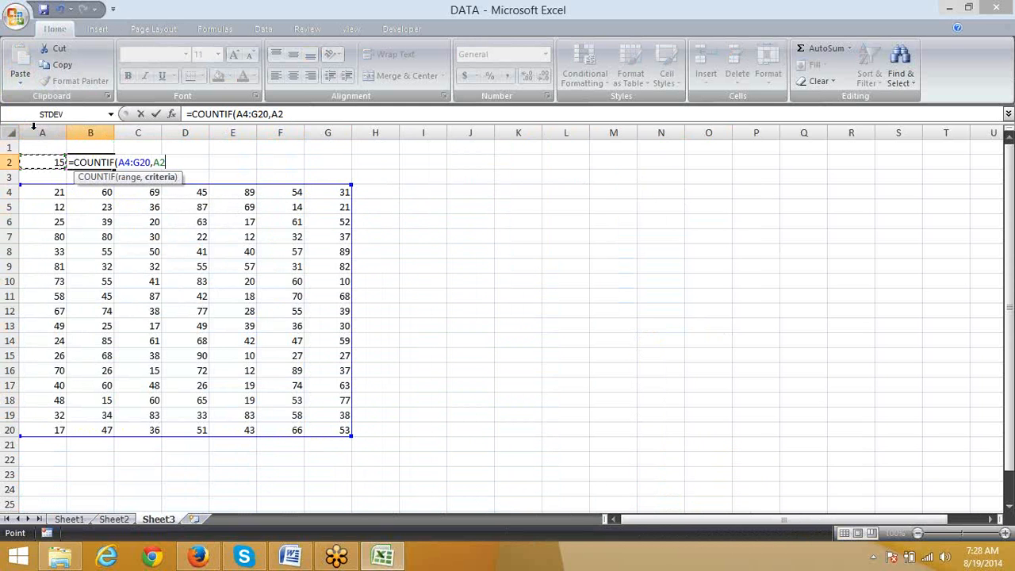
pyautogui.press('Return')
pyautogui.press('Up')
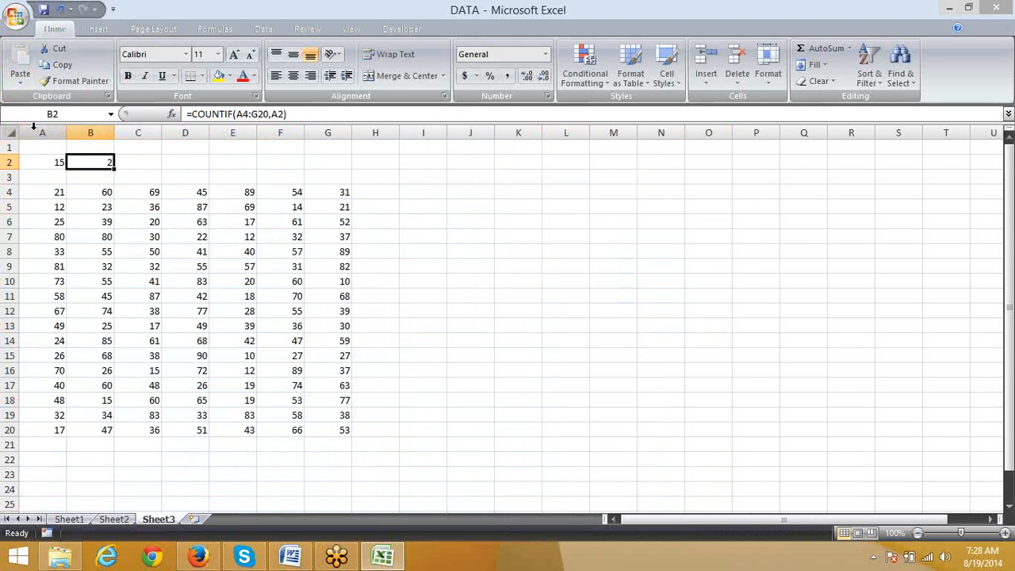
# Step: Set the lookup number in A2 to 91 and check the COUNTIF cell B2
pyautogui.press('Left')
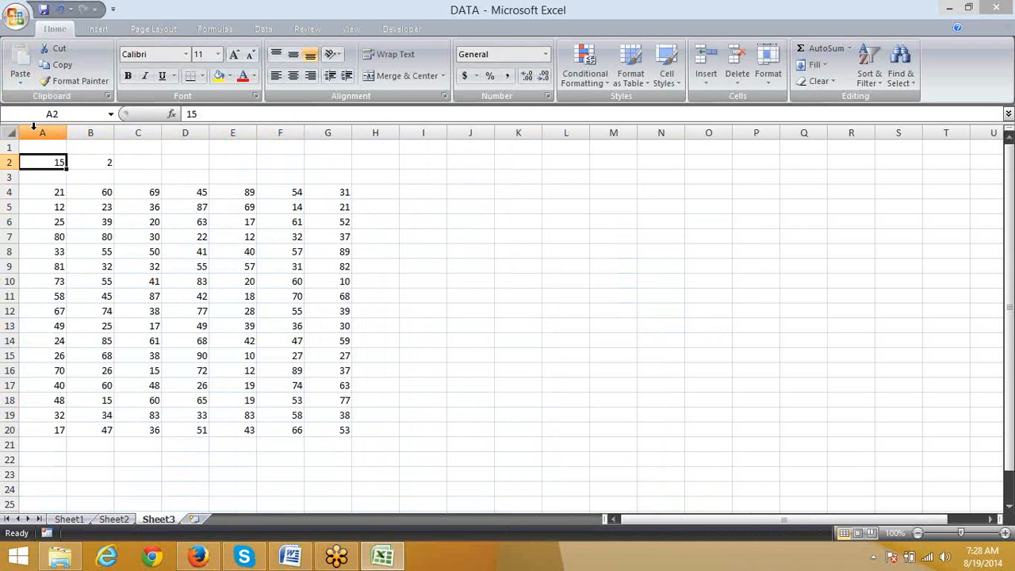
pyautogui.write('91')
pyautogui.press('Return')
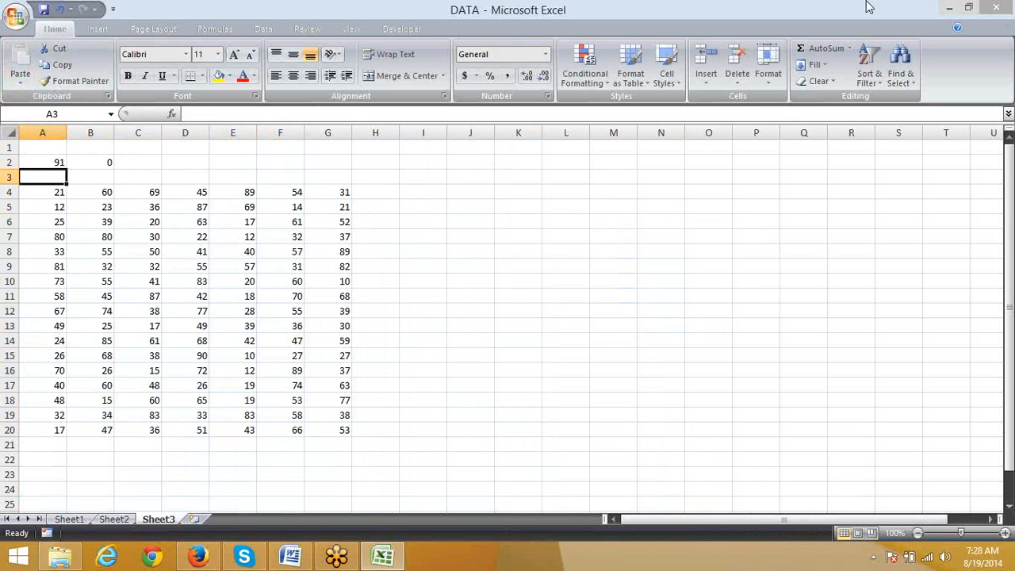
pyautogui.click(87, 161)
# Step: Switch to Firefox, publish the uploaded YouTube video, and return to the Excel workbook
pyautogui.click(198, 555)
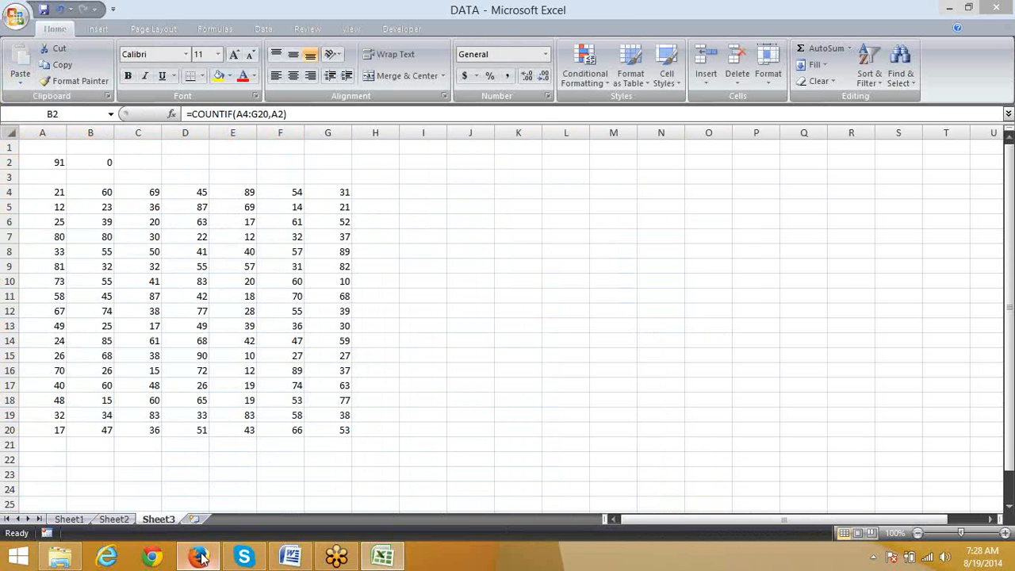
pyautogui.click(791, 139)
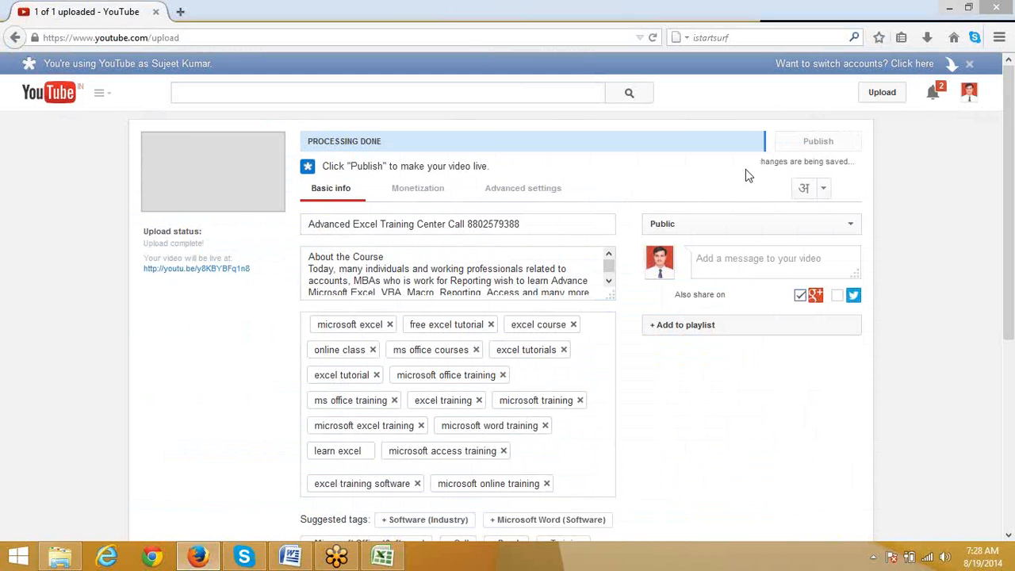
pyautogui.click(384, 557)
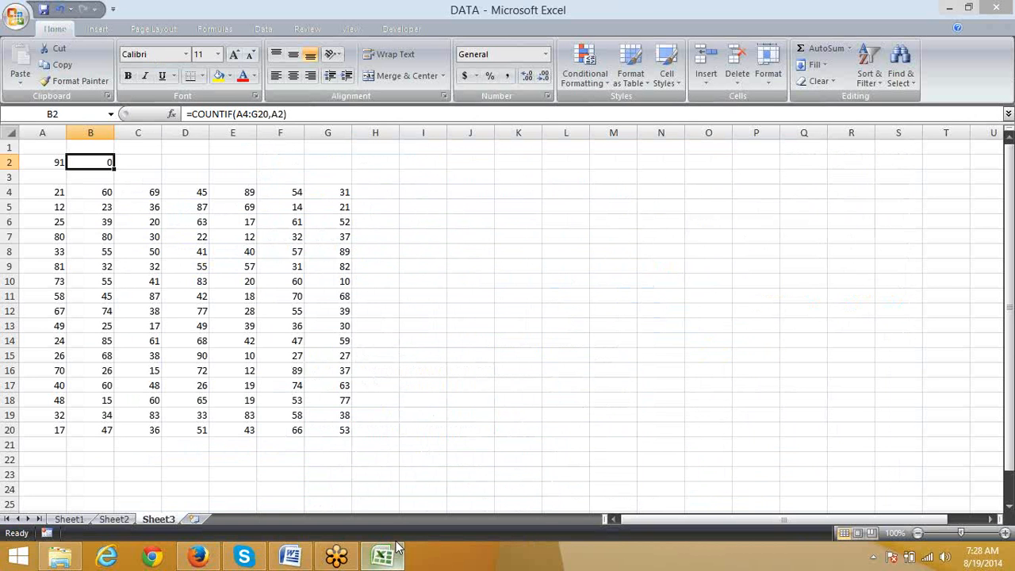
# Step: Add an Equal To conditional formatting rule on A4:G20 referring to =$A$2, with Light Red Fill with Dark Red Text
pyautogui.moveTo(47, 193); pyautogui.dragTo(314, 433)
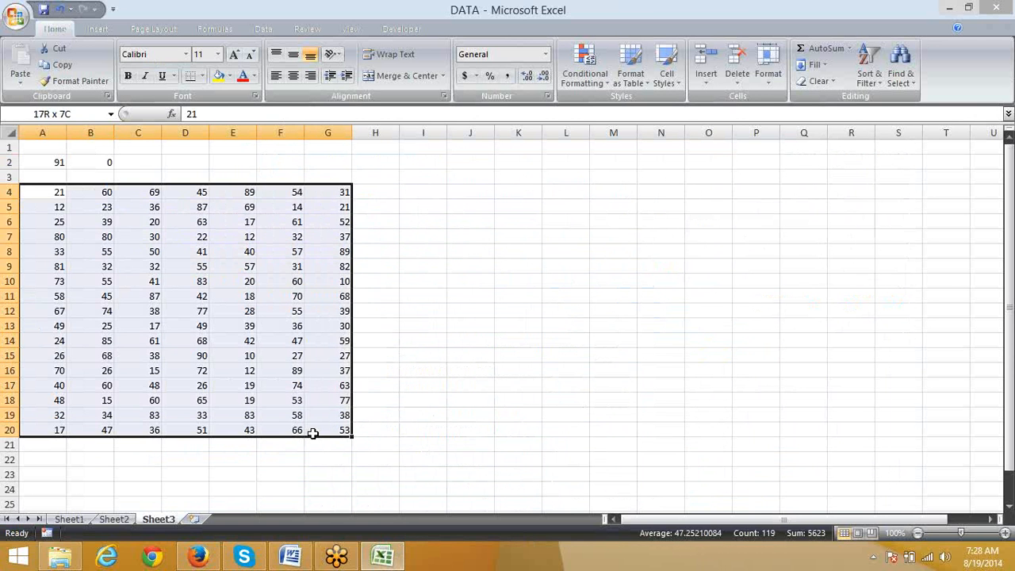
pyautogui.click(577, 72)
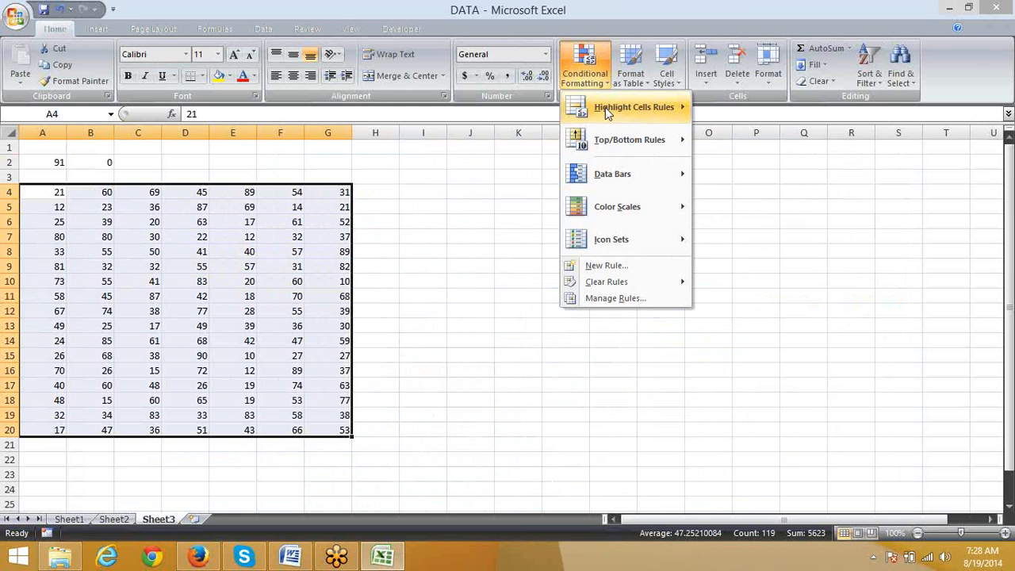
pyautogui.moveTo(605, 107)
pyautogui.click(764, 203)
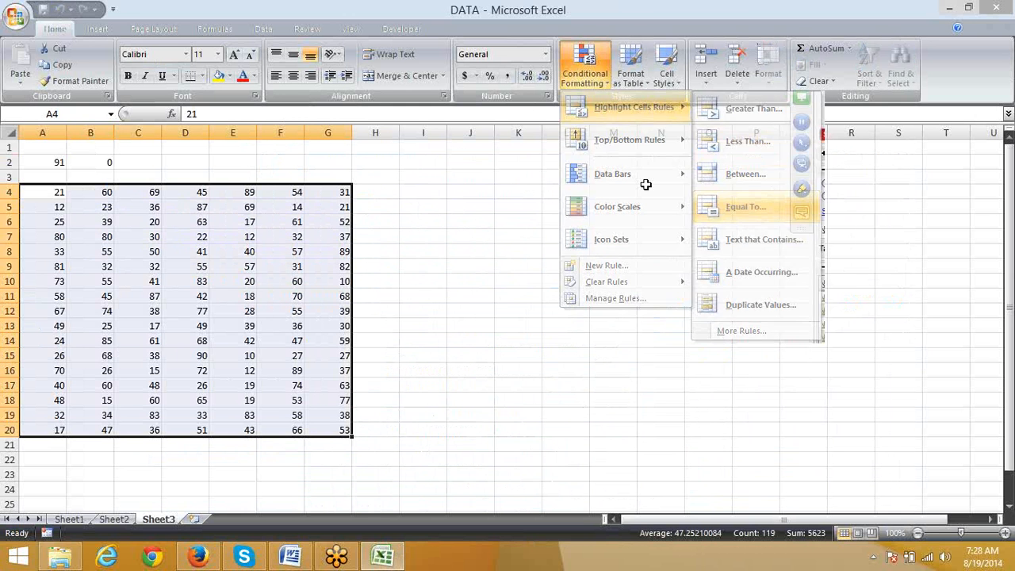
pyautogui.click(53, 163)
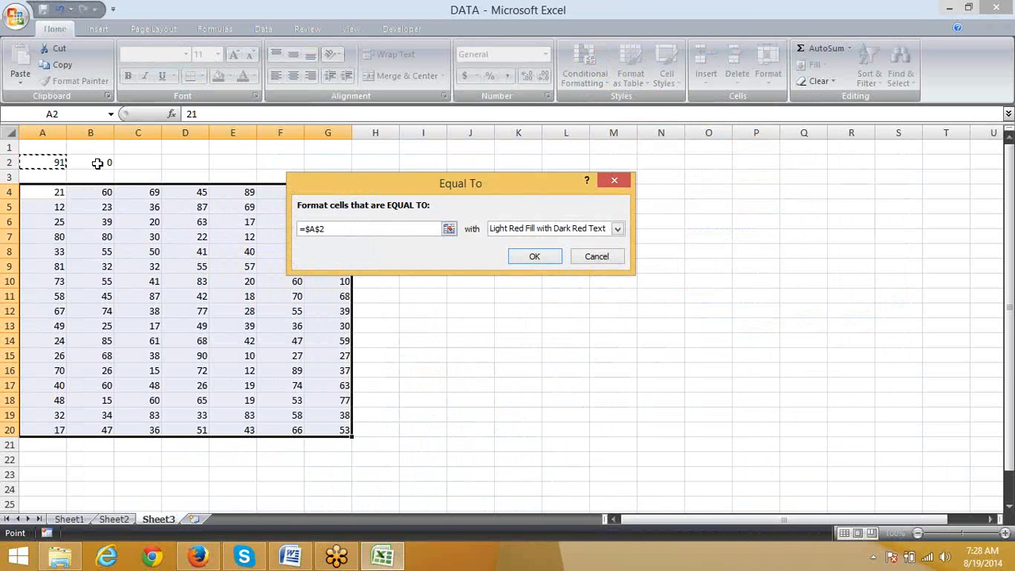
pyautogui.click(544, 256)
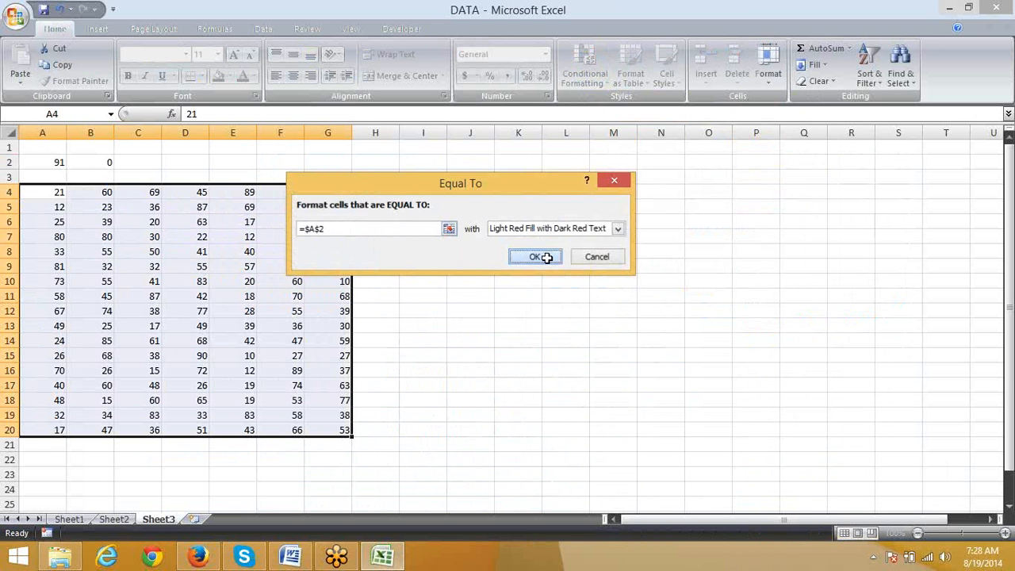
# Step: Test the COUNTIF and highlighting on Sheet3 by setting A2 in turn to 10, 15, 60, 65 and 61
pyautogui.click(50, 162)
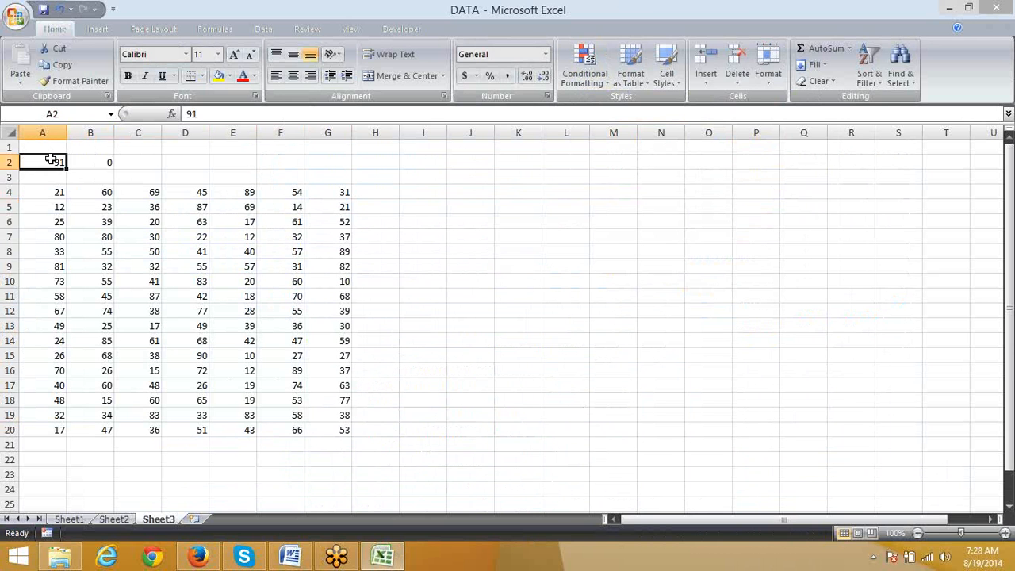
pyautogui.write('10')
pyautogui.press('Return')
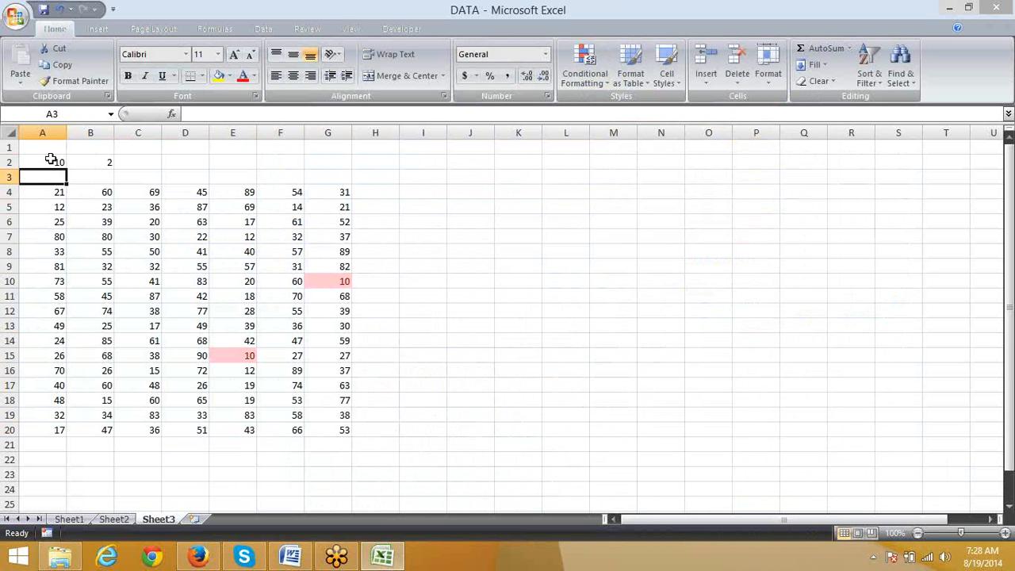
pyautogui.click(51, 160)
pyautogui.write('15')
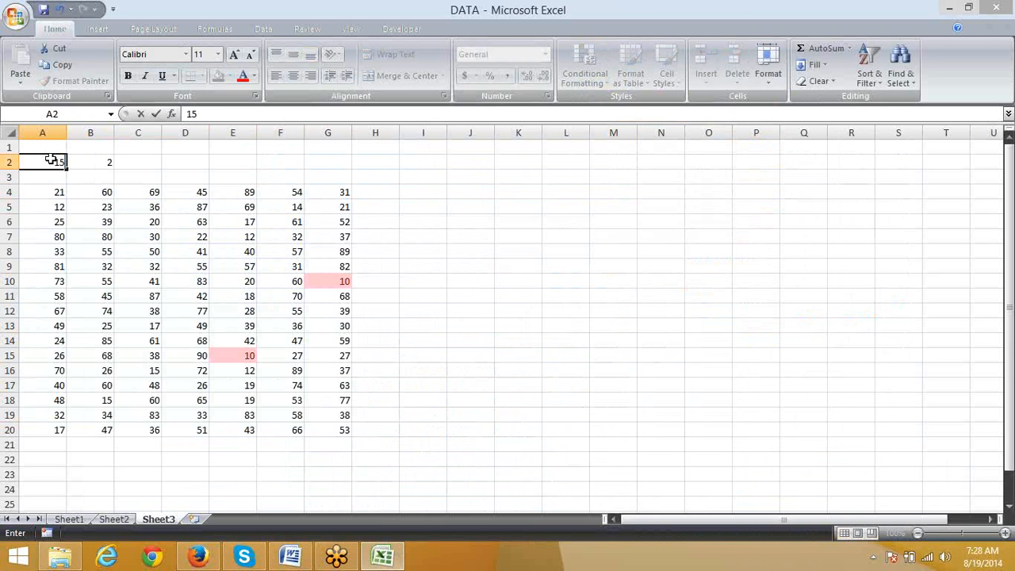
pyautogui.press('Return')
pyautogui.click(50, 159)
pyautogui.write('60')
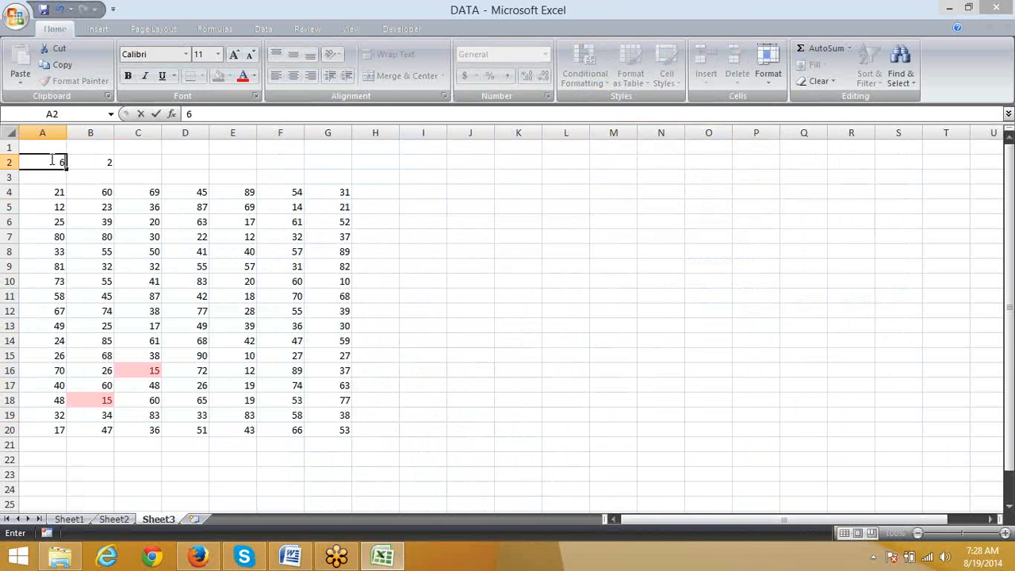
pyautogui.press('Return')
pyautogui.click(51, 159)
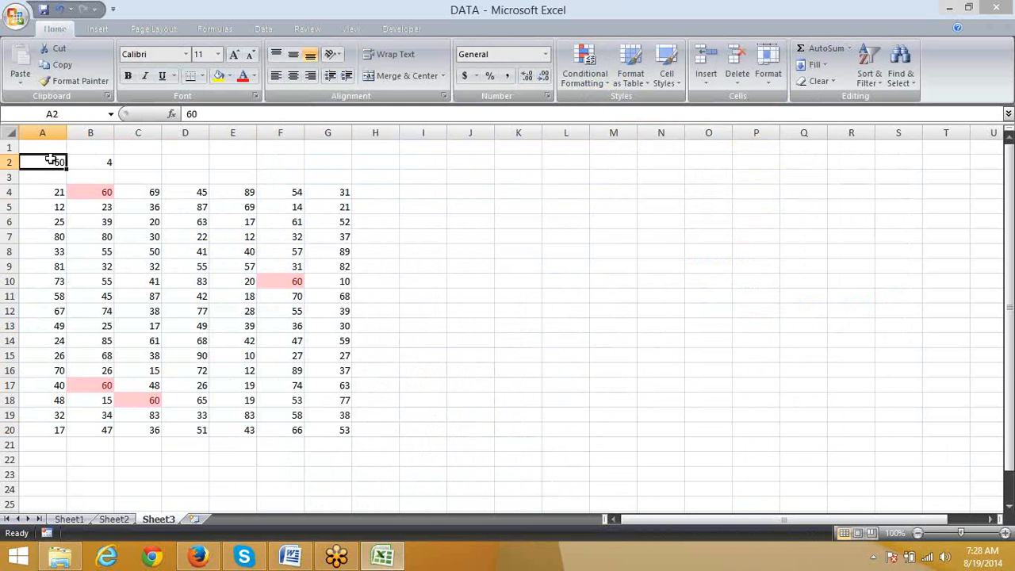
pyautogui.write('65')
pyautogui.press('Return')
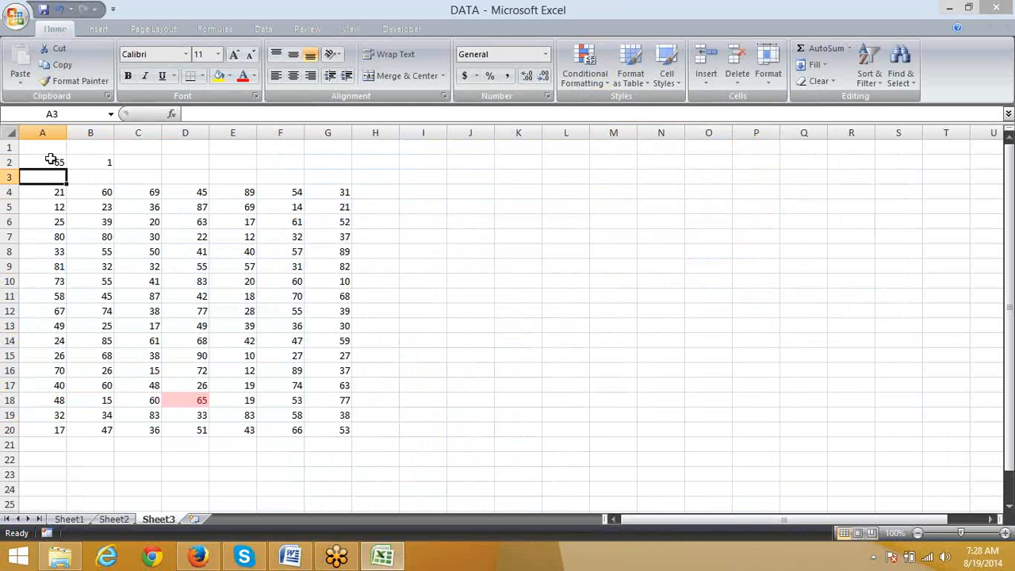
pyautogui.click(51, 159)
pyautogui.write('61')
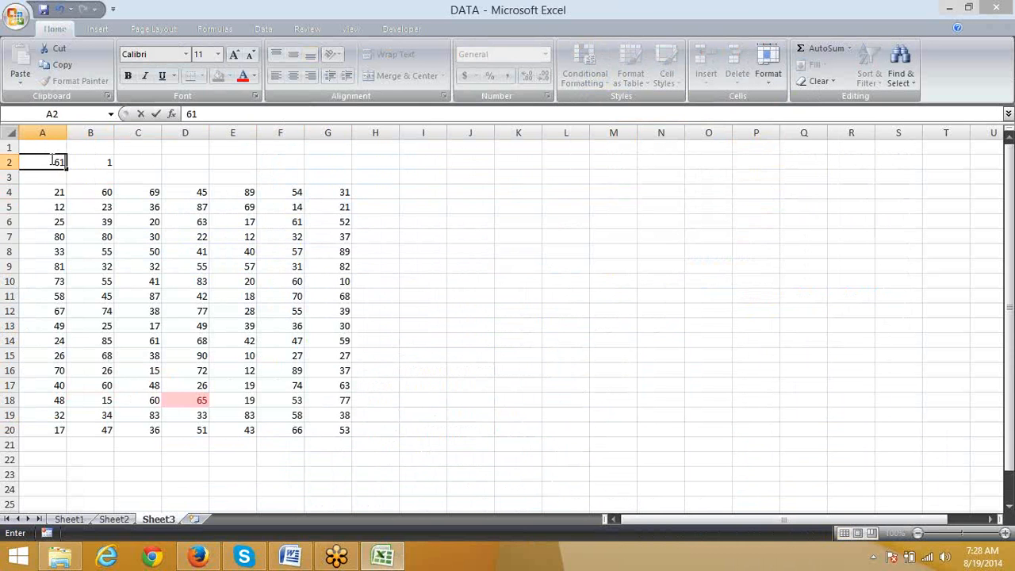
pyautogui.press('Return')
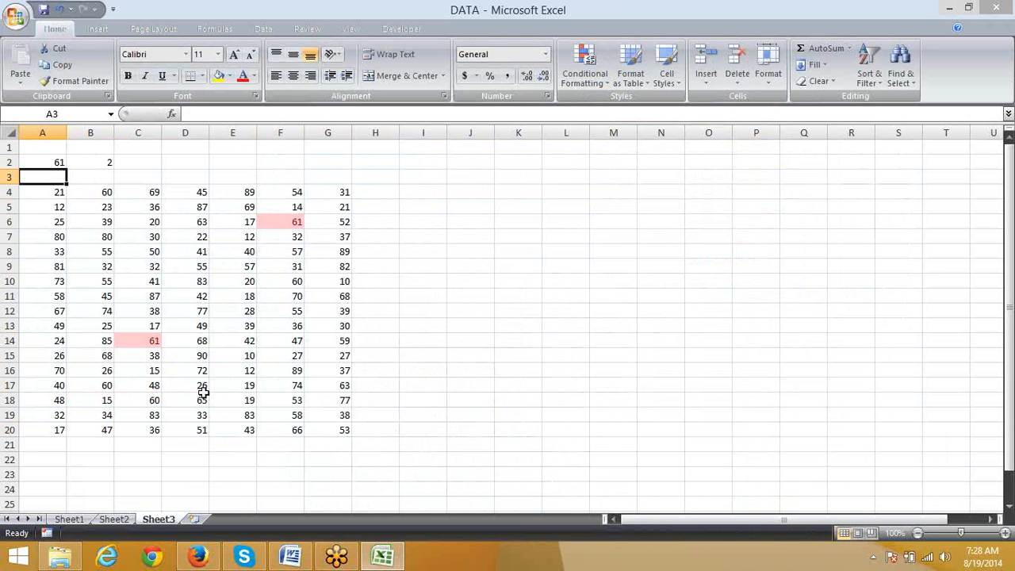
# Step: Examine the first data column A4:A20 and the first data row A4:G4 as possible lookup directions
pyautogui.click(51, 162)
pyautogui.moveTo(46, 195); pyautogui.dragTo(28, 436)
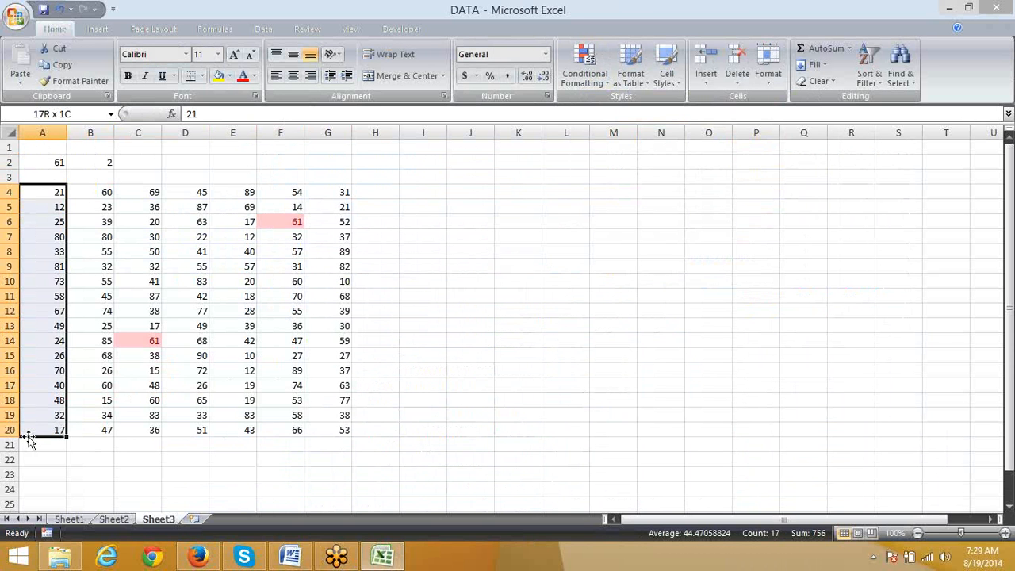
pyautogui.click(120, 237)
pyautogui.click(44, 180)
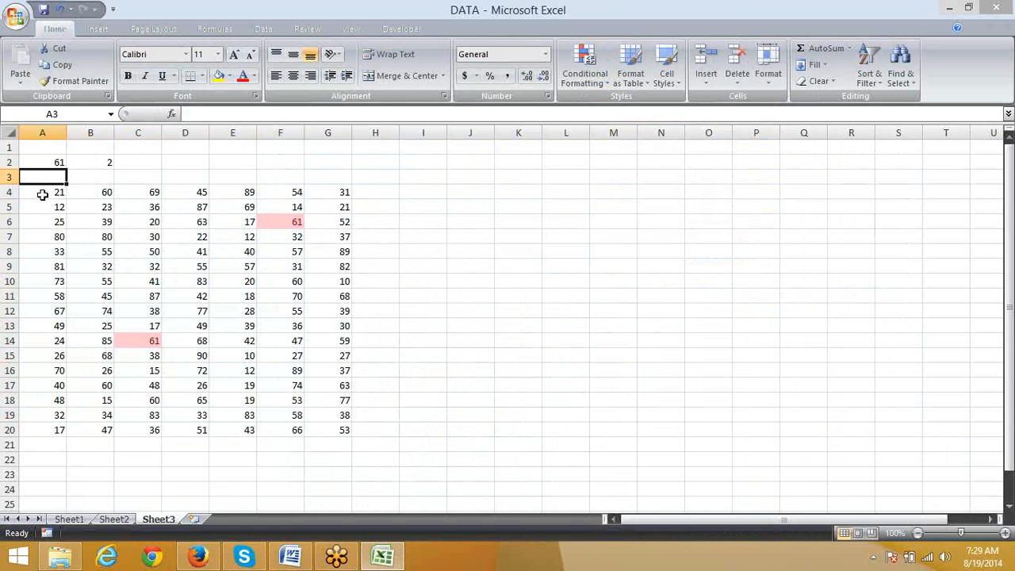
pyautogui.moveTo(41, 193); pyautogui.dragTo(333, 194)
pyautogui.click(173, 253)
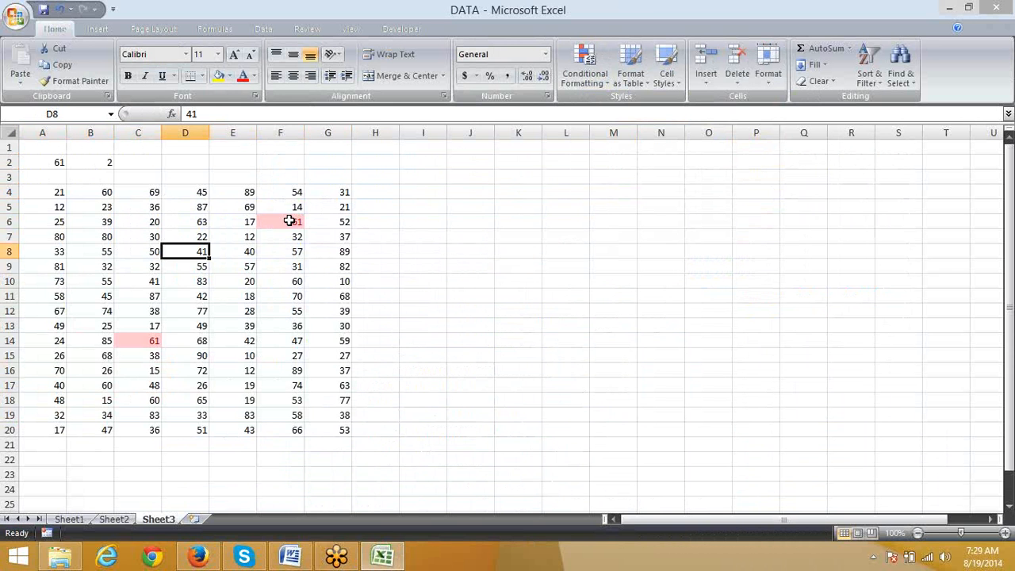
# Step: Enter 21 in cell J4
pyautogui.click(467, 191)
pyautogui.write('21')
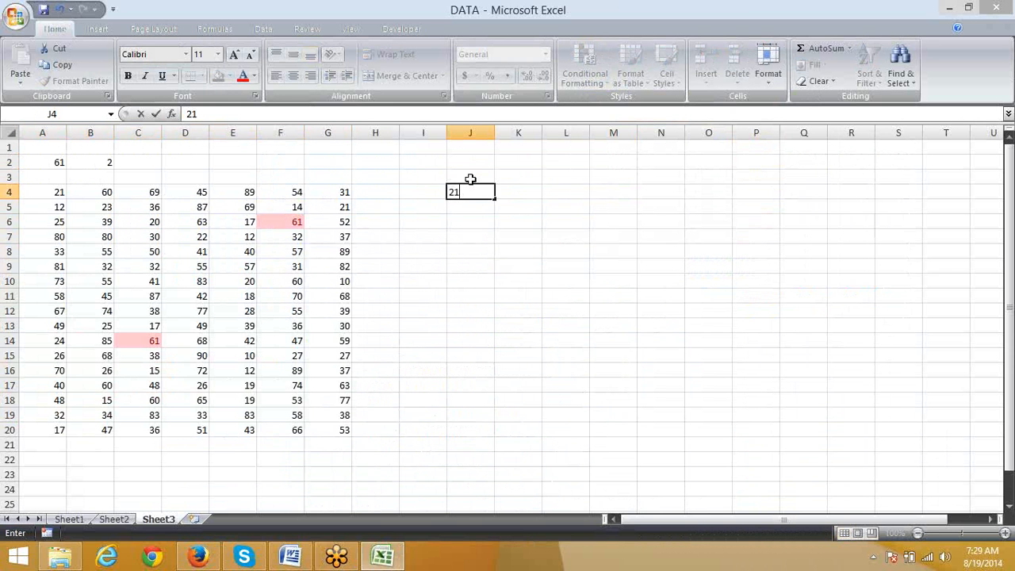
pyautogui.press('Tab')
pyautogui.write('=')
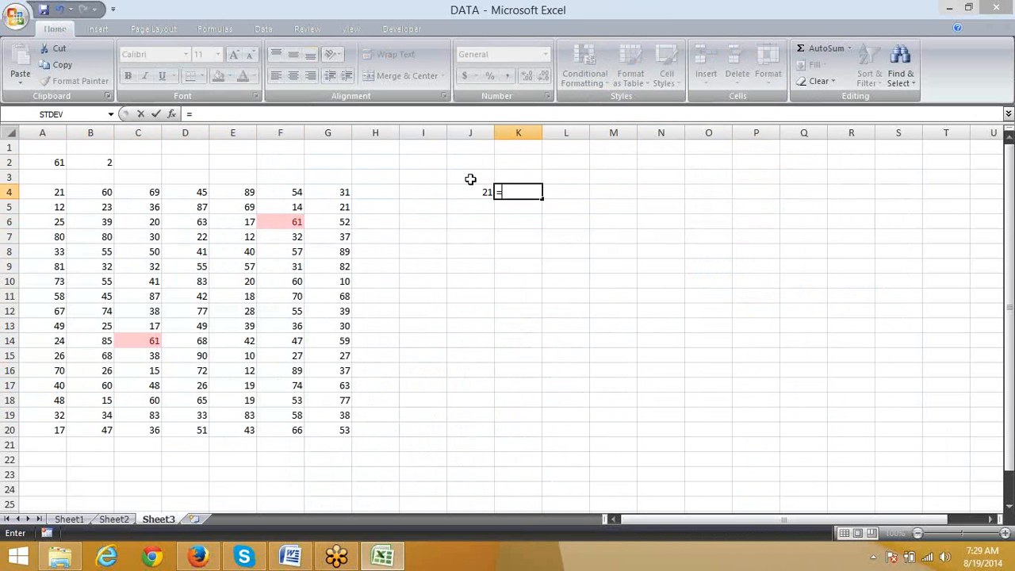
pyautogui.write('vl')
pyautogui.press('Tab')
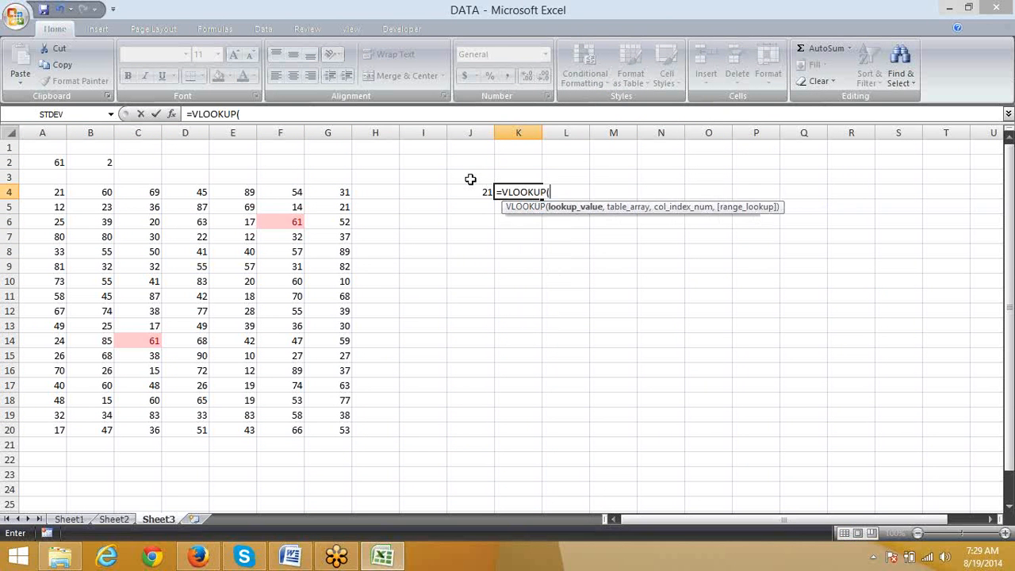
pyautogui.press('Left')
pyautogui.press('Left')
pyautogui.press('Left')
pyautogui.press('Left')
pyautogui.press('Left')
pyautogui.press('Left')
pyautogui.press('Left')
pyautogui.press('Left')
pyautogui.press('Left')
pyautogui.press('Left')
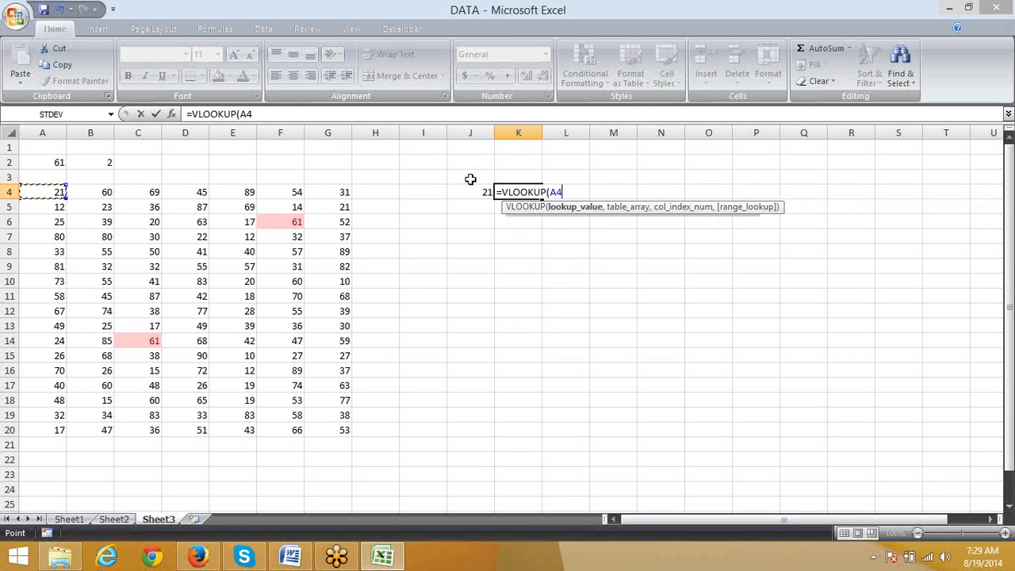
pyautogui.press('Down')
pyautogui.press('Up')
pyautogui.hotkey('ctrl', 'shift', 'Right')
pyautogui.hotkey('ctrl', 'shift', 'Down')
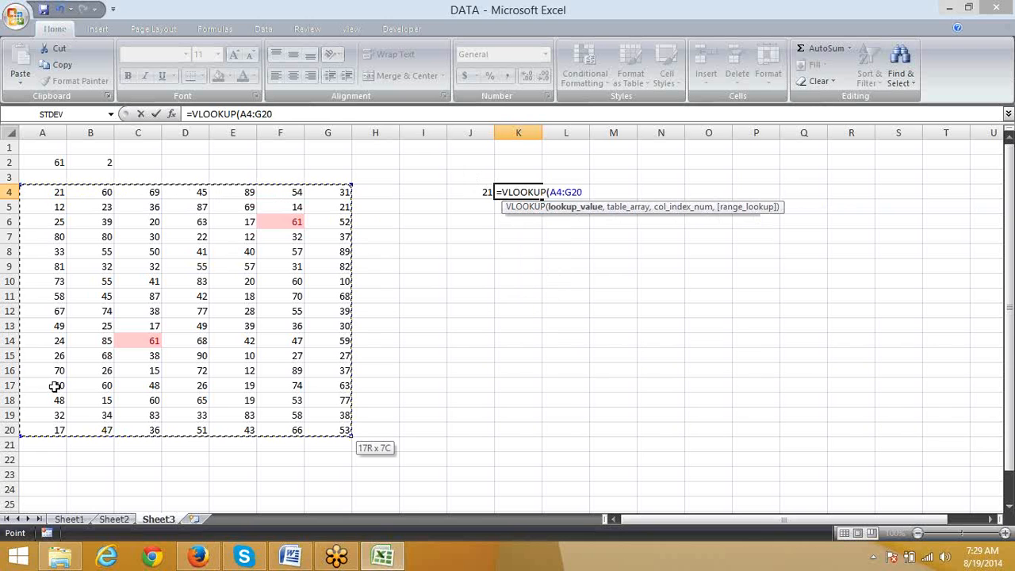
pyautogui.click(550, 192)
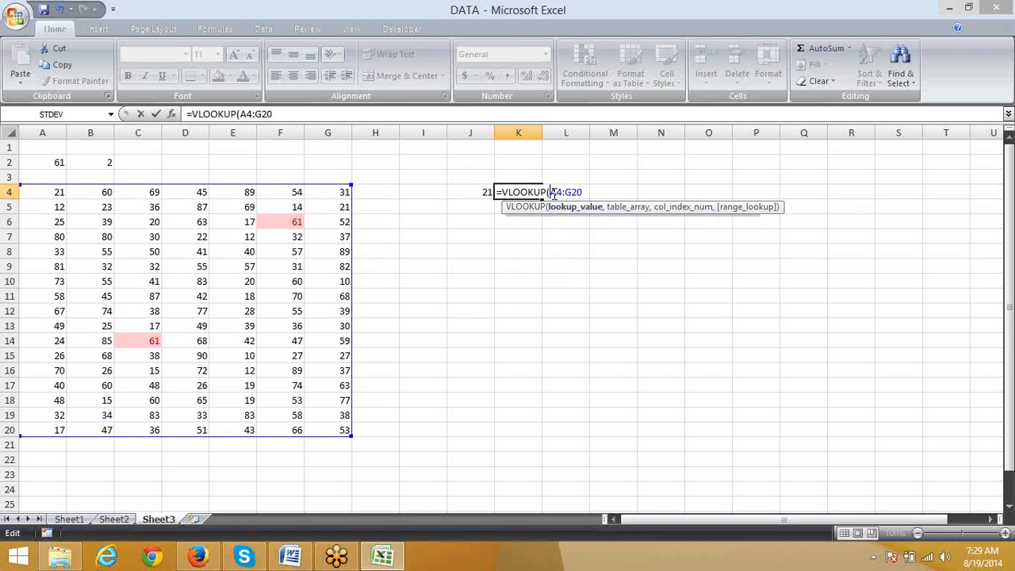
pyautogui.click(476, 193)
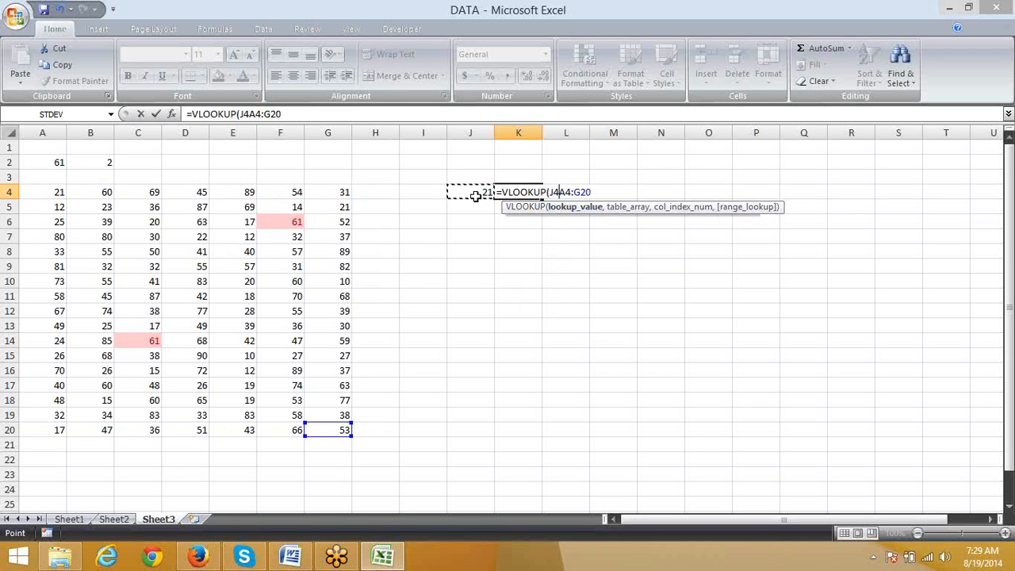
pyautogui.write(',')
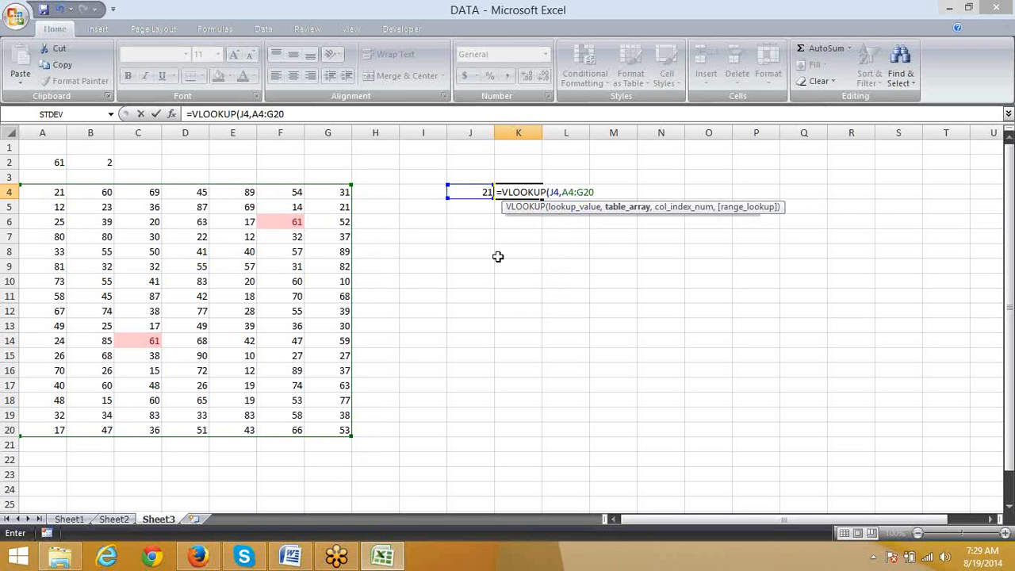
pyautogui.press('Escape')
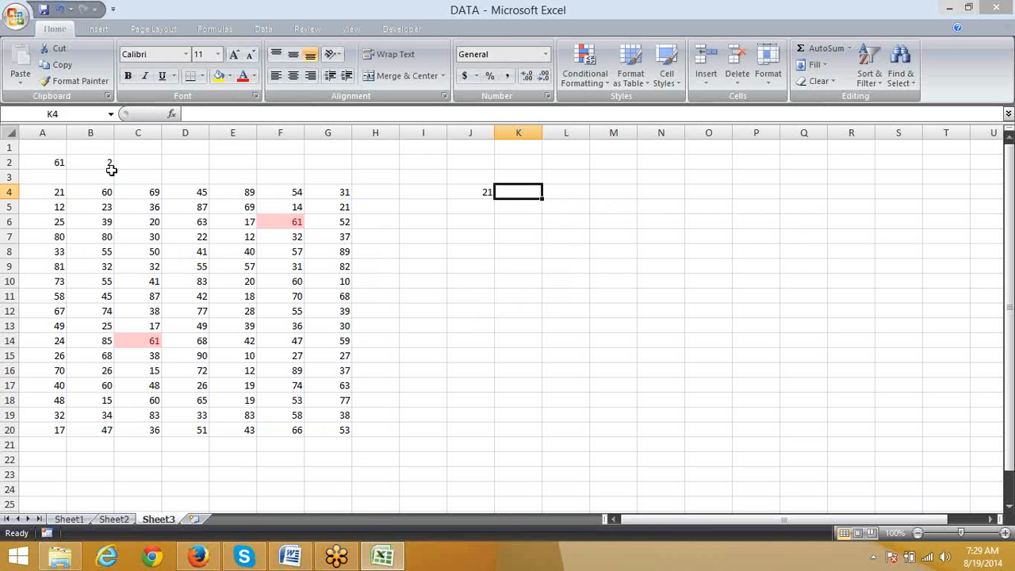
# Step: Examine the number block column by column from B to E, then across its first row A4:G4
pyautogui.moveTo(103, 207); pyautogui.dragTo(79, 450)
pyautogui.moveTo(154, 192); pyautogui.dragTo(150, 400)
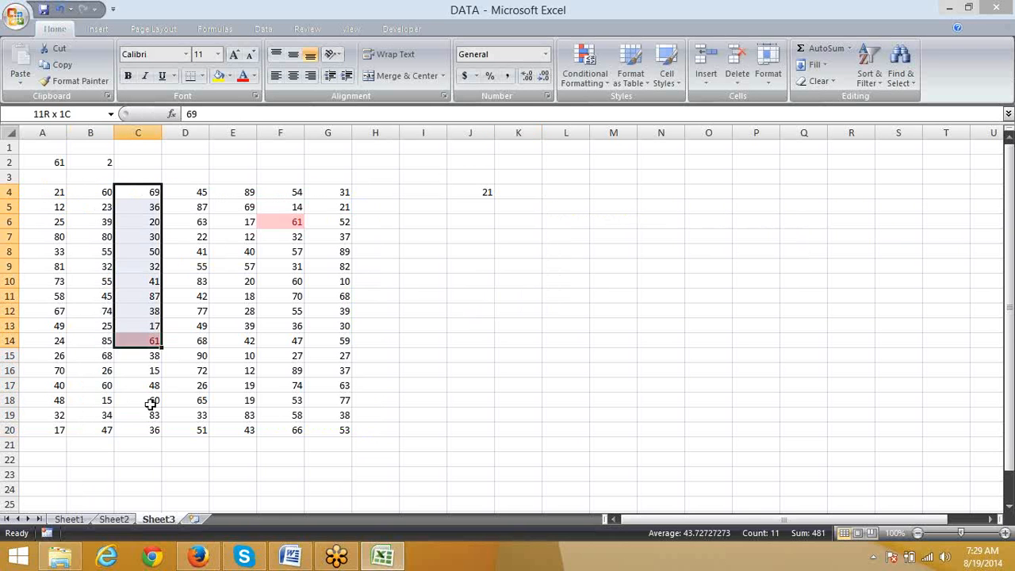
pyautogui.click(187, 179)
pyautogui.moveTo(191, 193); pyautogui.dragTo(198, 417)
pyautogui.moveTo(240, 193); pyautogui.dragTo(238, 356)
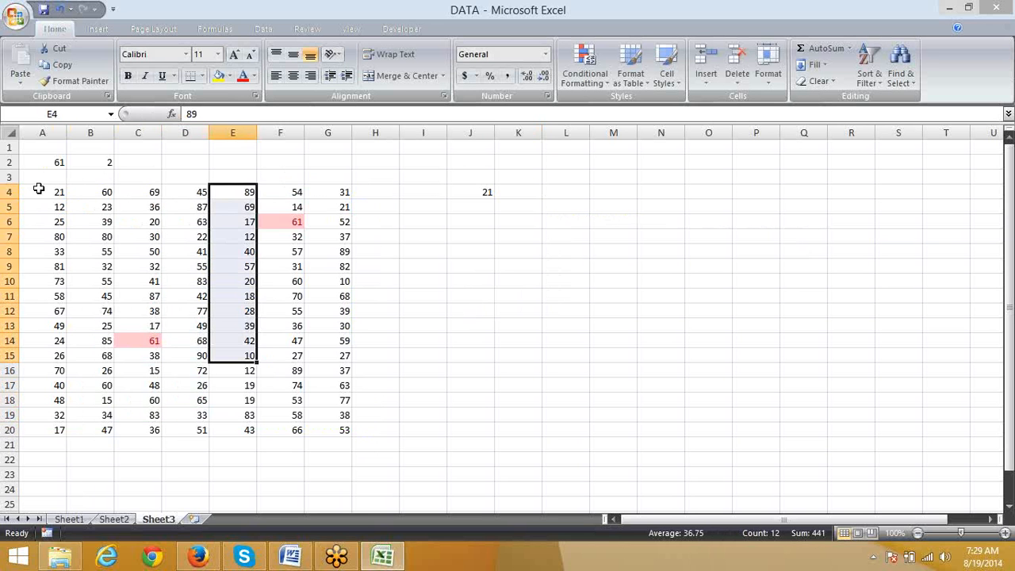
pyautogui.moveTo(41, 180); pyautogui.dragTo(46, 241)
pyautogui.click(119, 311)
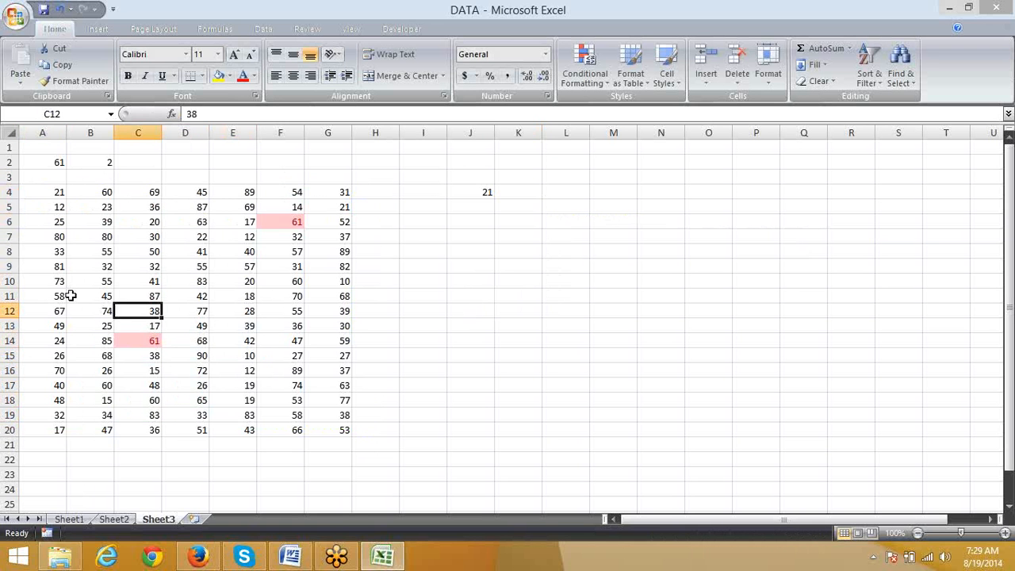
pyautogui.click(41, 194)
pyautogui.moveTo(41, 192); pyautogui.dragTo(337, 189)
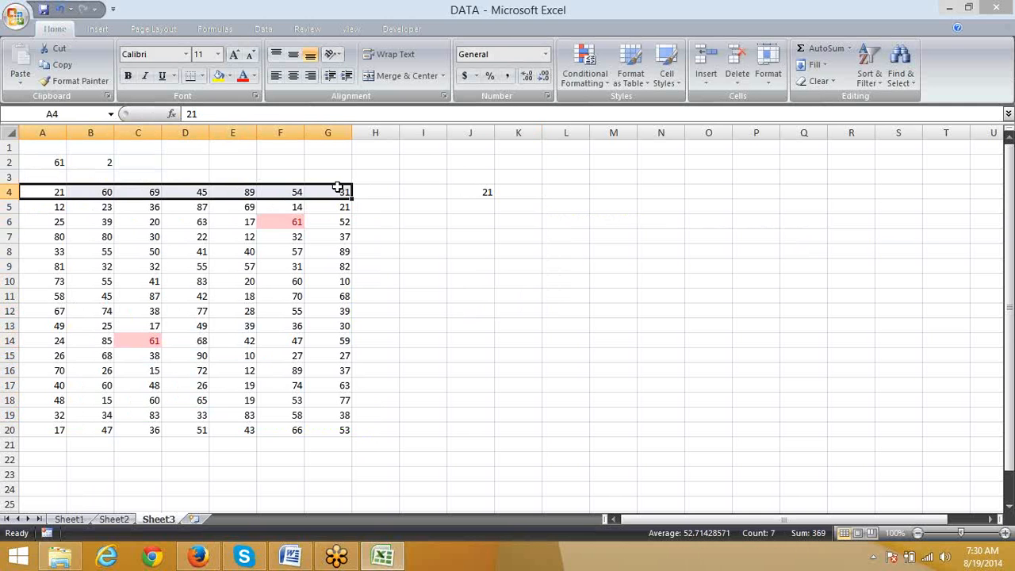
pyautogui.click(380, 375)
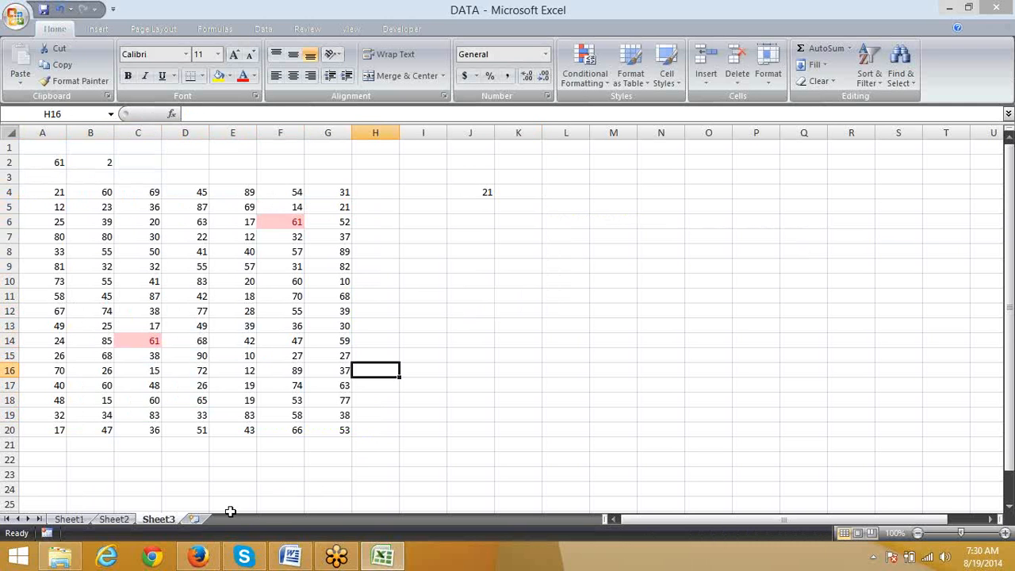
# Step: Add two blank worksheets after Sheet3 and make the first of them active
pyautogui.click(195, 518)
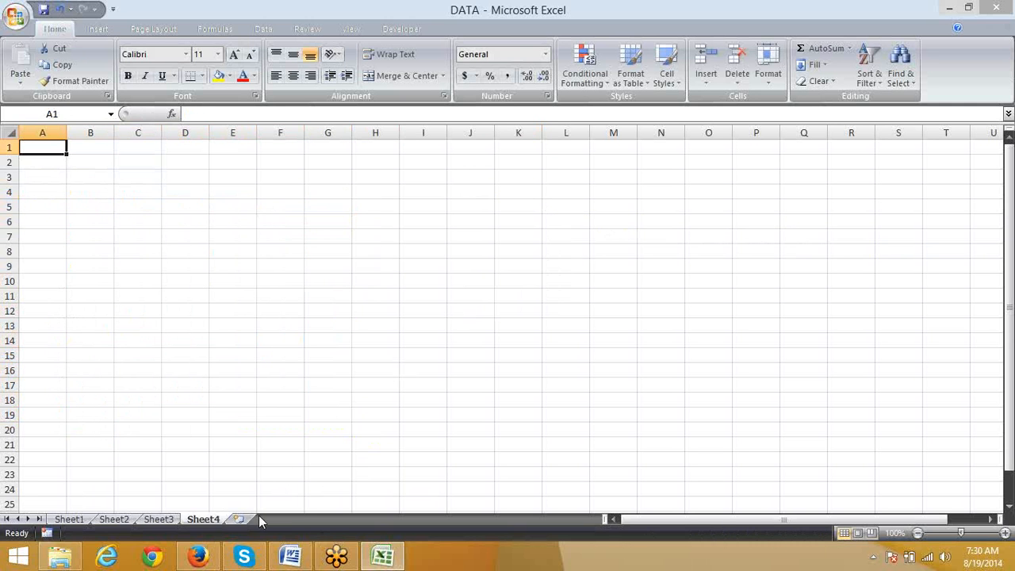
pyautogui.click(247, 518)
pyautogui.click(204, 519)
# Step: Copy the header and first 20 records, A1:J21, from Sheet1 into Sheet4 starting at A1
pyautogui.click(75, 520)
pyautogui.moveTo(43, 128); pyautogui.dragTo(507, 122)
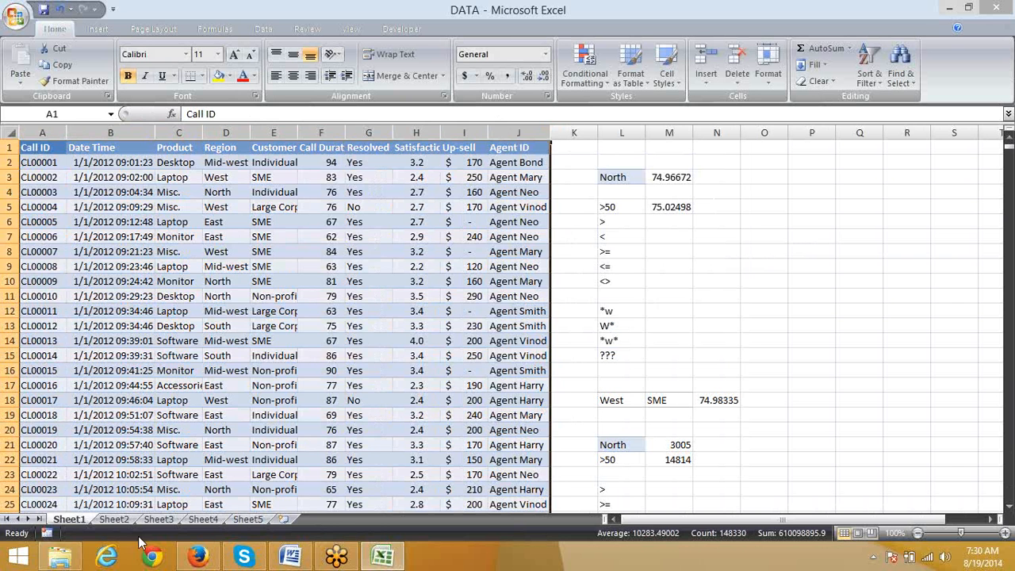
pyautogui.moveTo(40, 149); pyautogui.dragTo(499, 447)
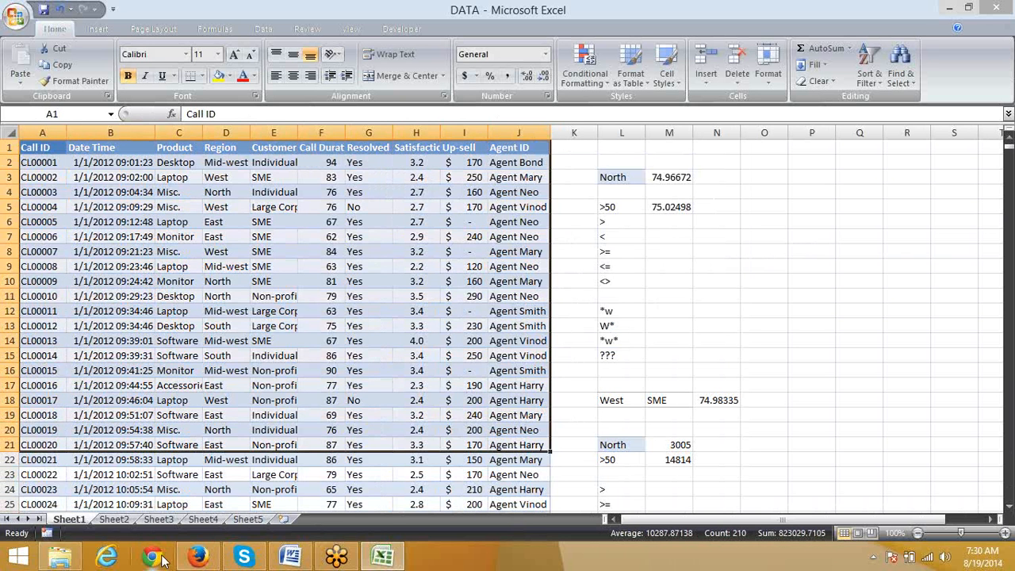
pyautogui.hotkey('ctrl', 'c')
pyautogui.click(203, 518)
pyautogui.hotkey('ctrl', 'v')
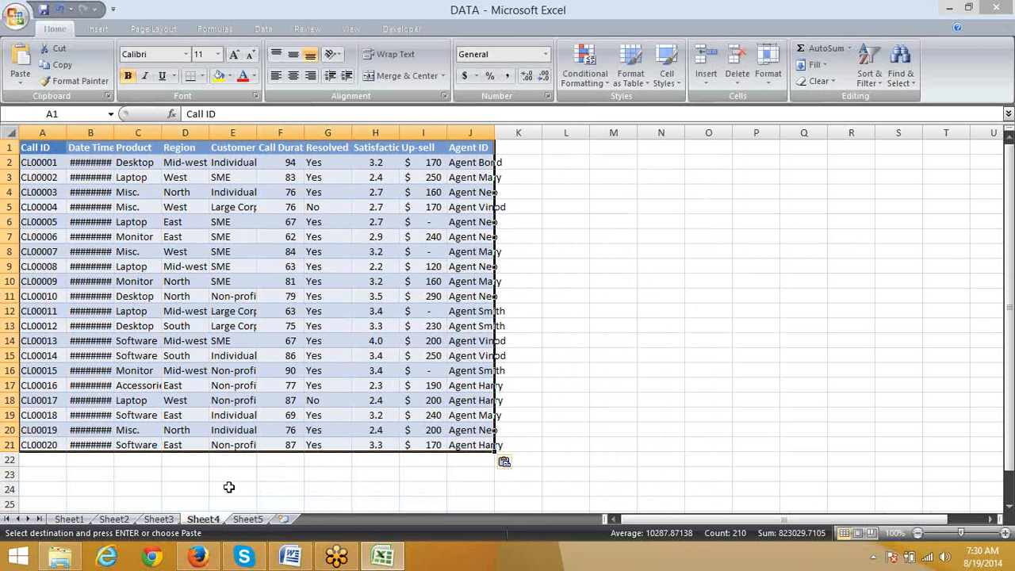
# Step: Replace the Call IDs in A2:A21 of Sheet4 with the formula =RANDBETWEEN(1,90)
pyautogui.click(38, 160)
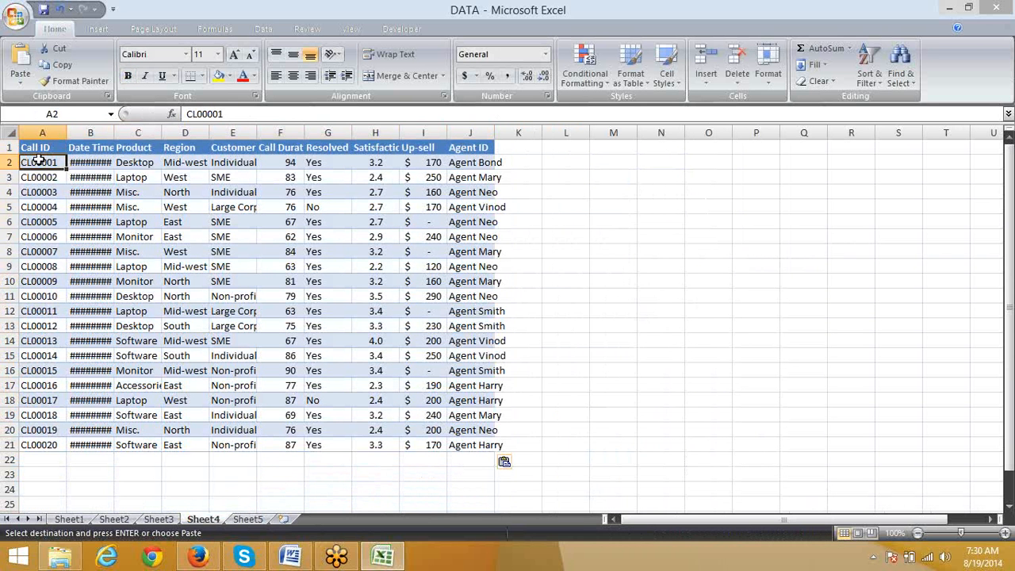
pyautogui.write('=RANDBETWEEN(')
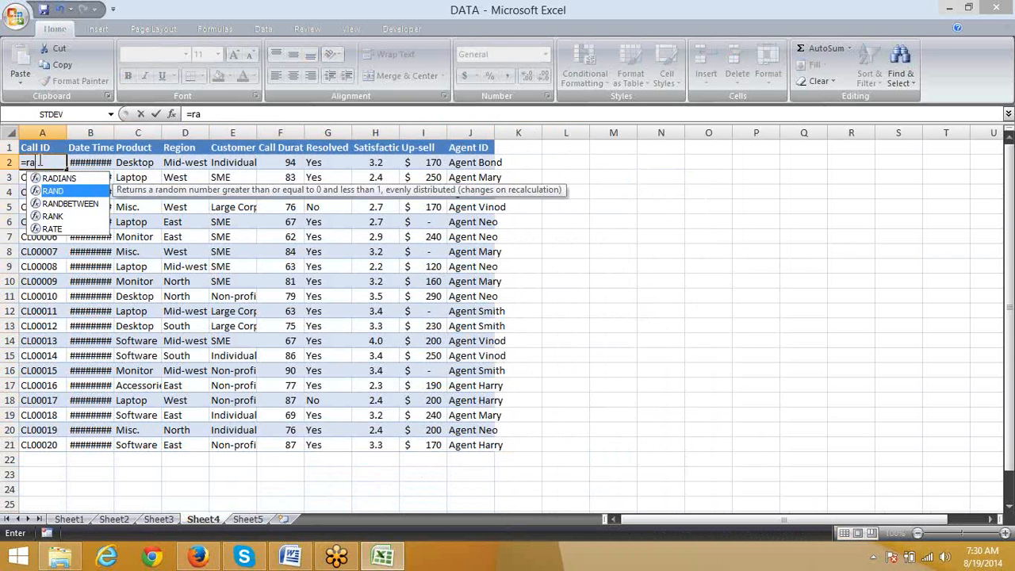
pyautogui.write('1,')
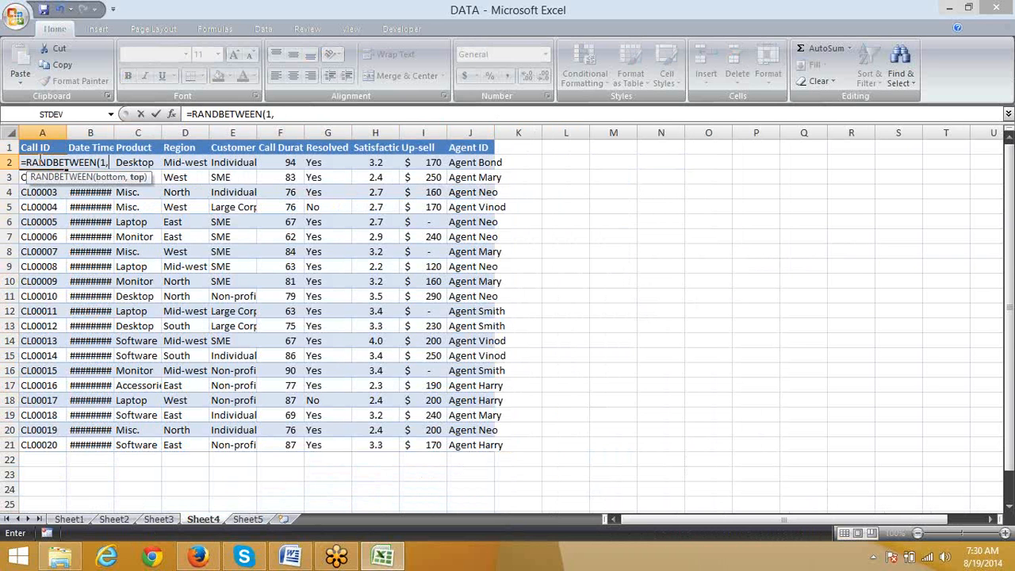
pyautogui.write('90)')
pyautogui.press('Return')
pyautogui.click(38, 161)
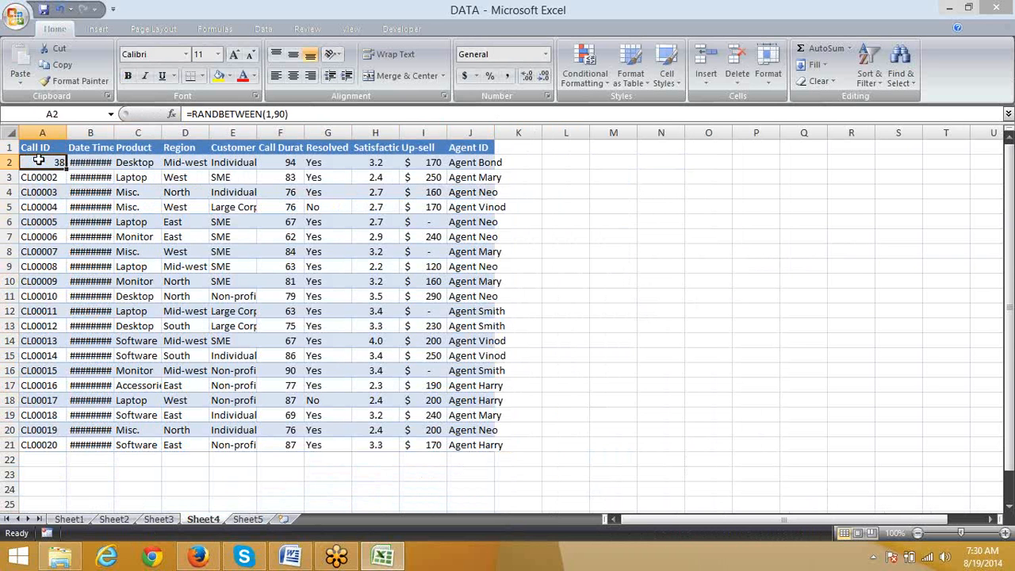
pyautogui.hotkey('ctrl', 'shift', 'Down')
pyautogui.hotkey('ctrl', 'd')
# Step: Convert the RANDBETWEEN formulas in A2:A21 of Sheet4 to fixed values in place
pyautogui.hotkey('ctrl', 'c')
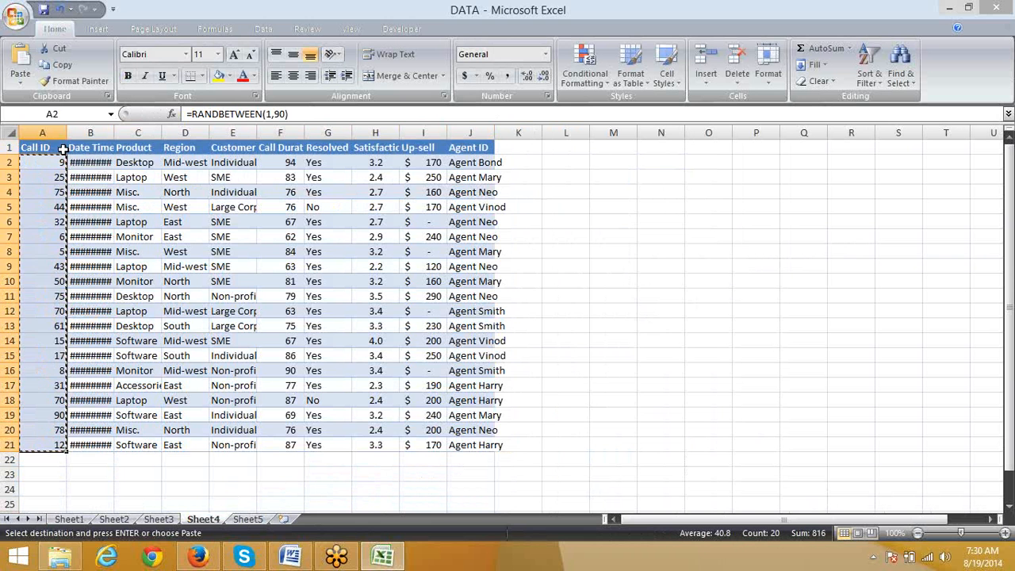
pyautogui.click(19, 84)
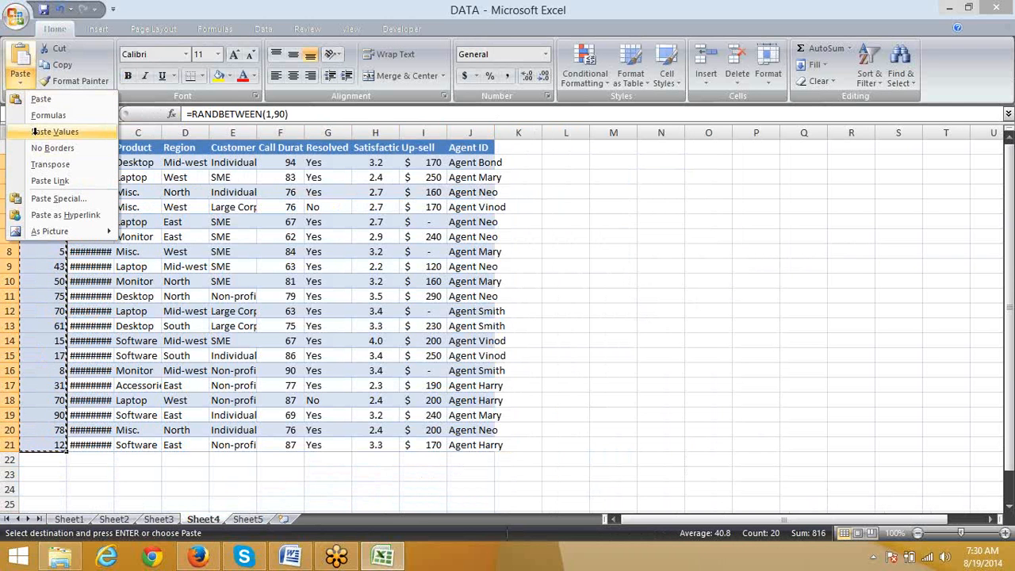
pyautogui.click(49, 132)
pyautogui.press('Escape')
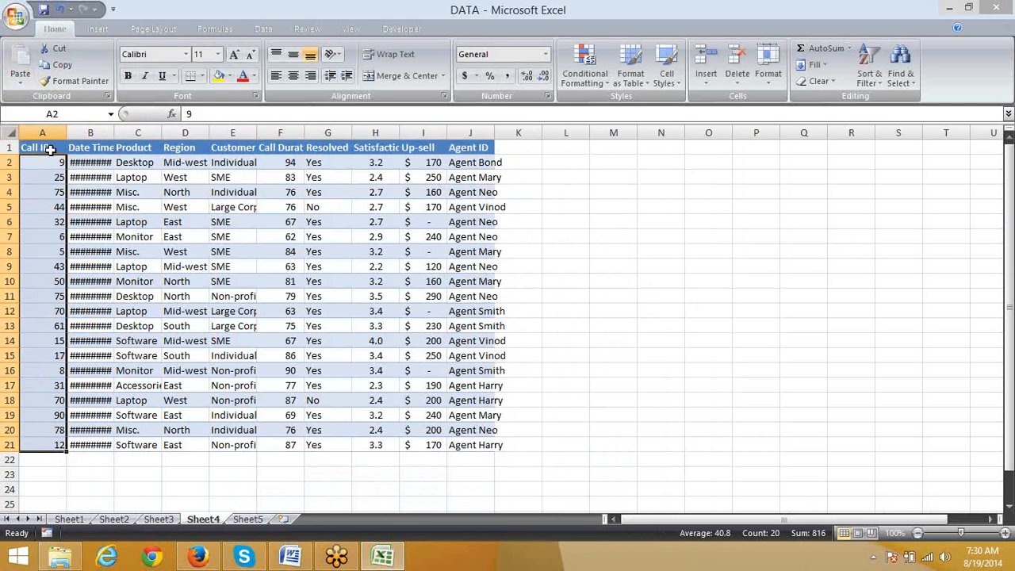
# Step: Copy the header row A1:J1 from Sheet4 into Sheet5 starting at A1
pyautogui.moveTo(50, 149); pyautogui.dragTo(455, 135)
pyautogui.hotkey('ctrl', 'c')
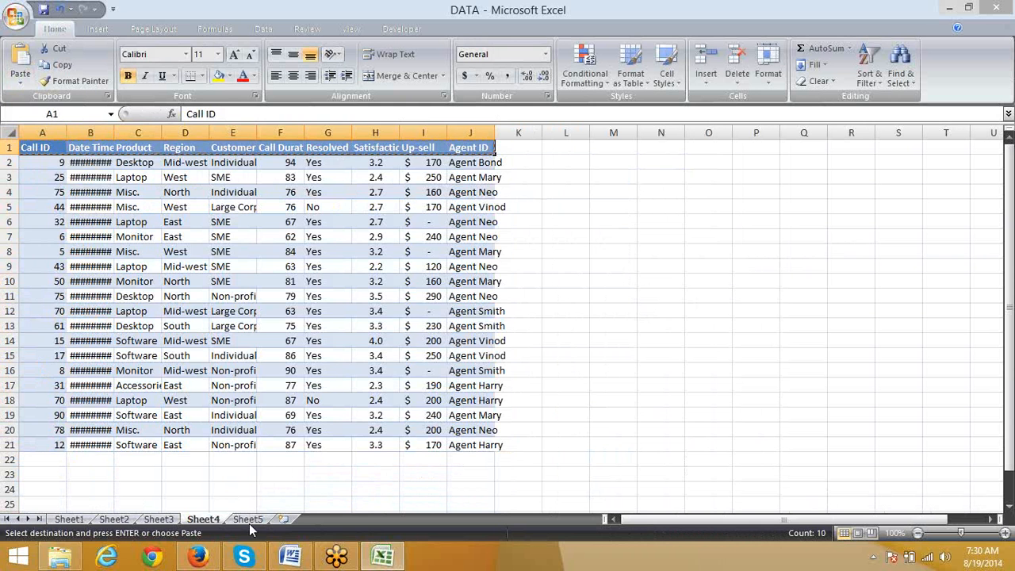
pyautogui.click(248, 519)
pyautogui.hotkey('ctrl', 'v')
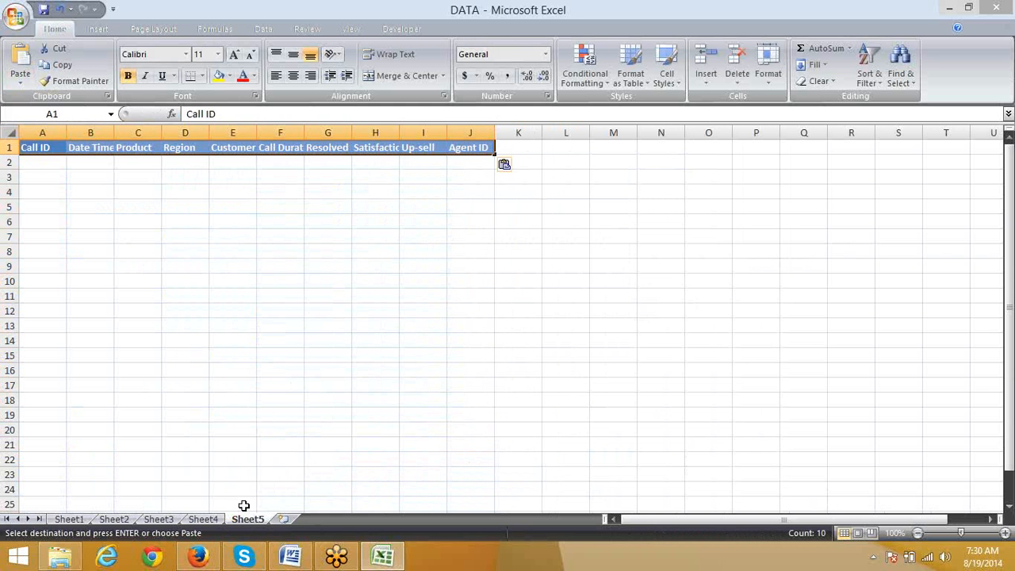
# Step: Enter 8 as the Call ID in A2 of Sheet5
pyautogui.press('Down')
pyautogui.write('8')
pyautogui.press('Return')
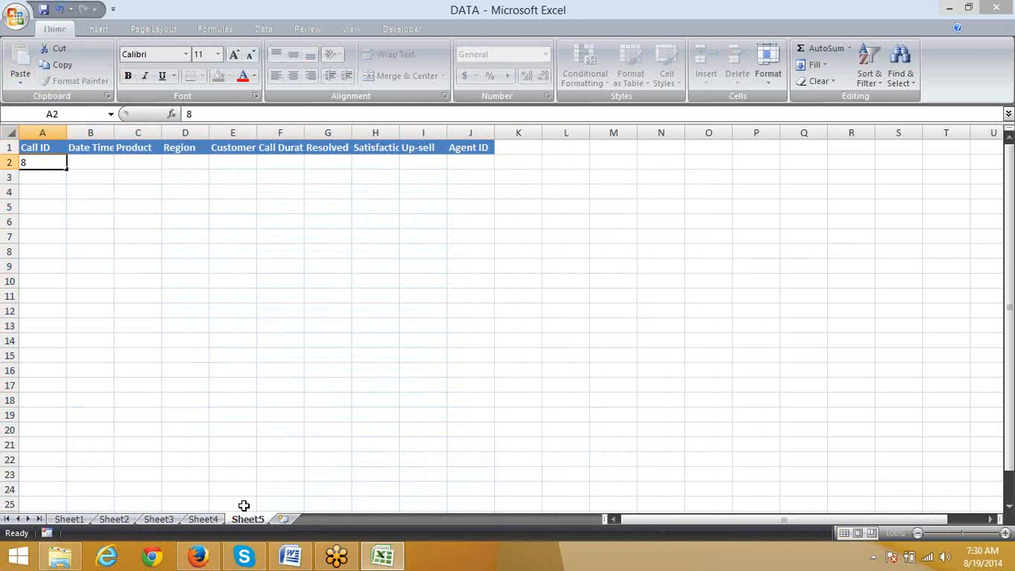
pyautogui.press('Up')
# Step: Review the Call IDs in A2:A21 of Sheet4 and return to Sheet5
pyautogui.hotkey('ctrl', 'pageup')
pyautogui.press('Down')
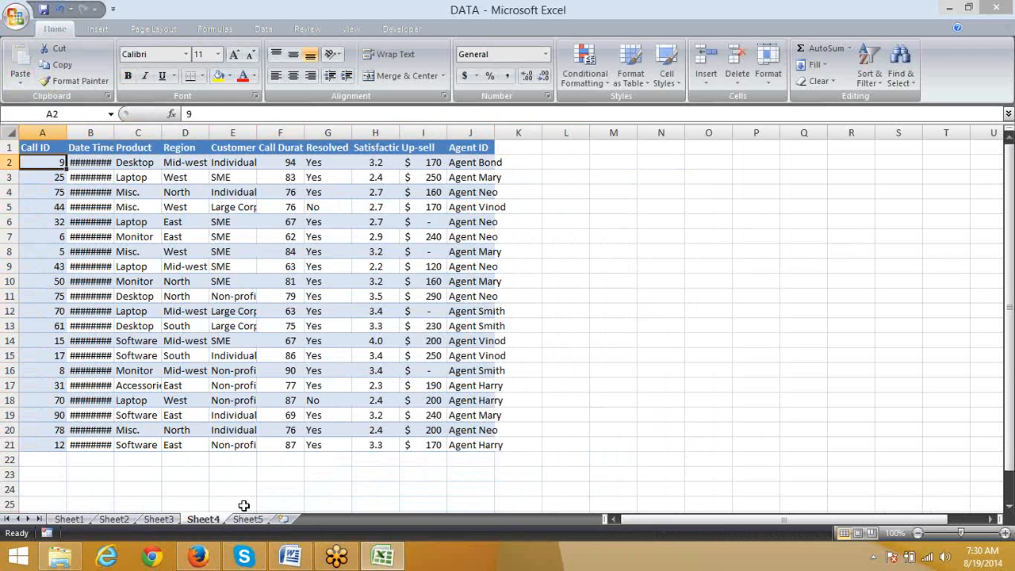
pyautogui.hotkey('ctrl', 'shift', 'Down')
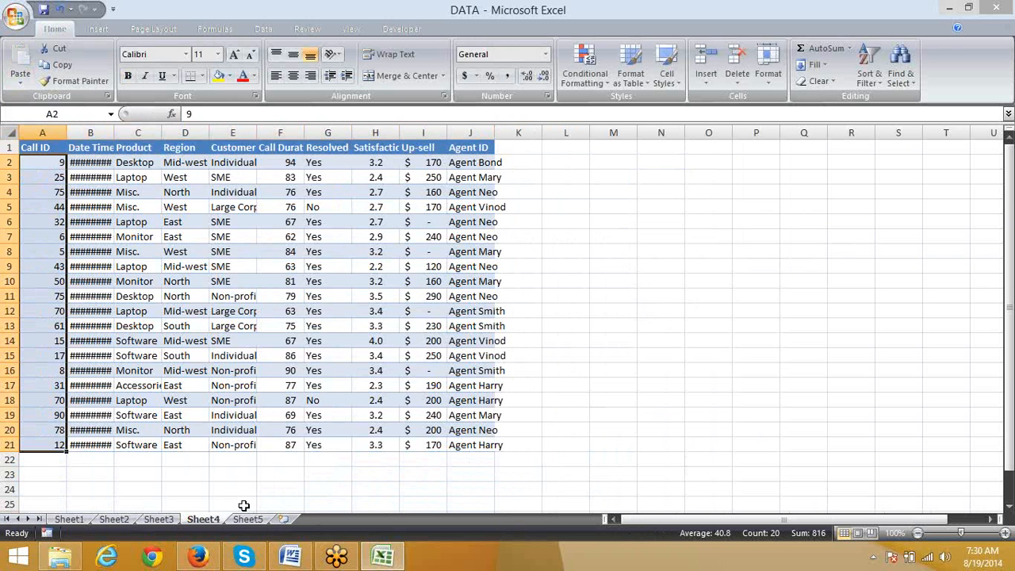
pyautogui.hotkey('ctrl', 'pagedown')
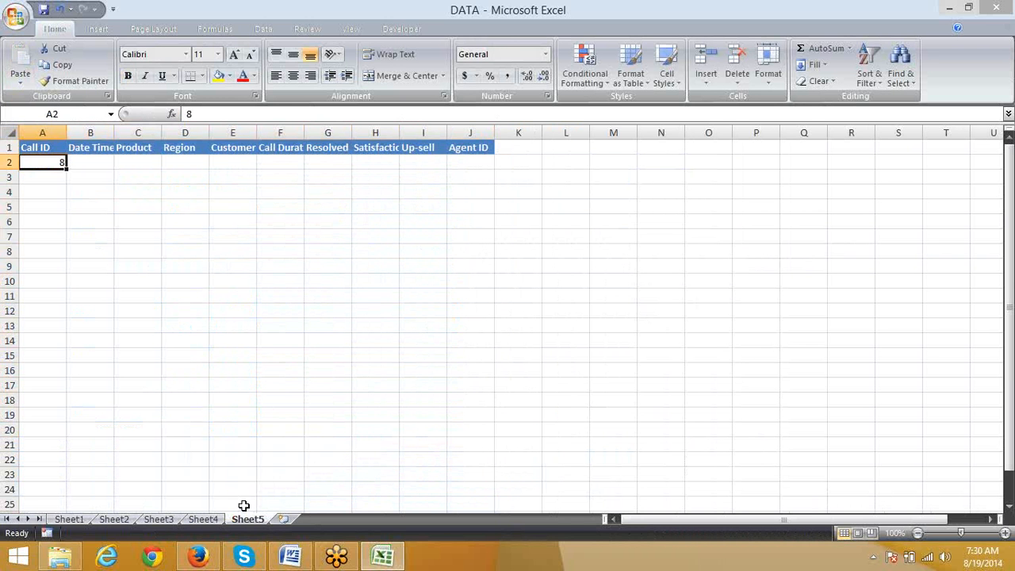
# Step: Enter the formula =VLOOKUP(A2,Sheet4!A:J,1,0) in B2 of Sheet5
pyautogui.press('Tab')
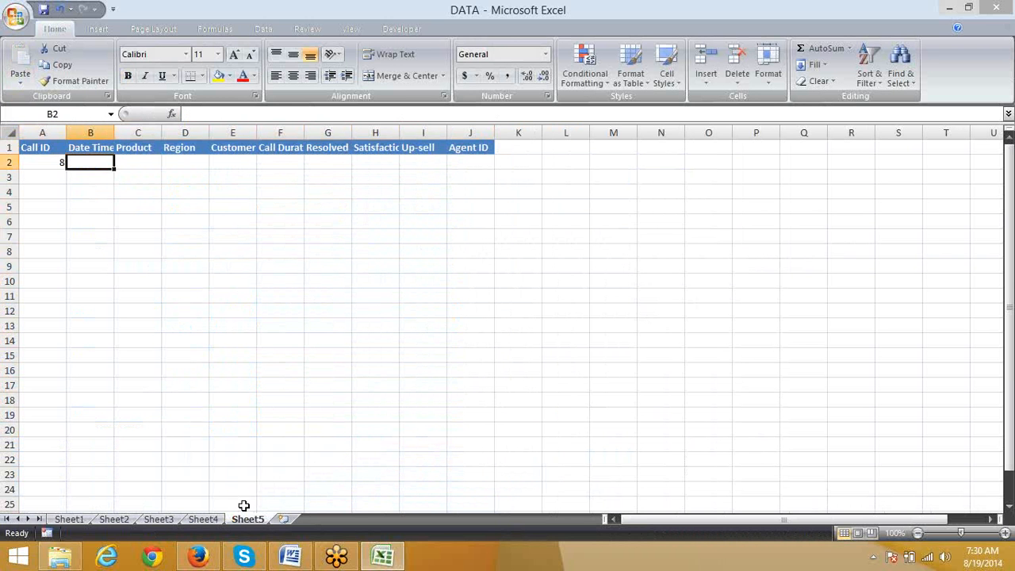
pyautogui.write('=vl')
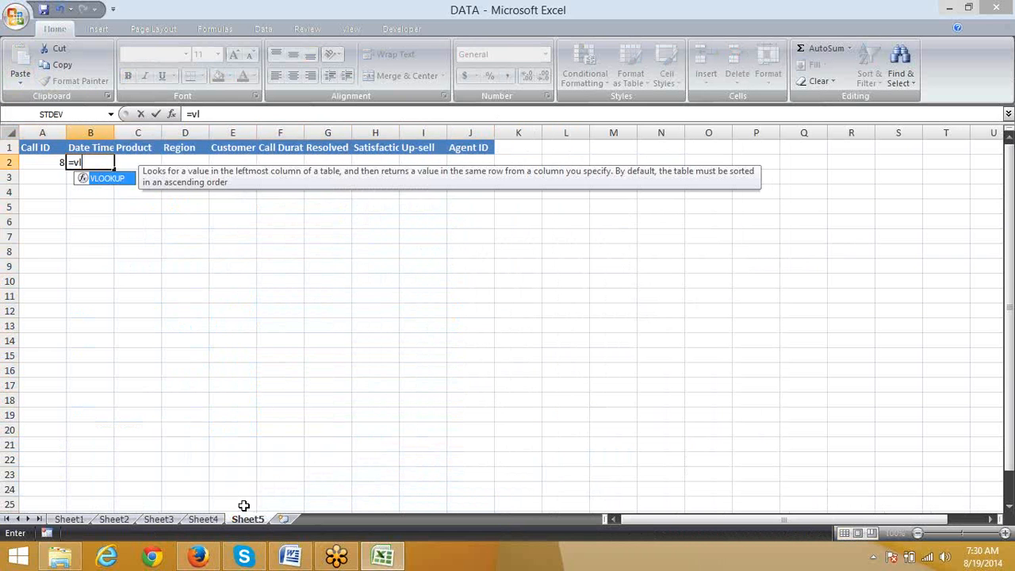
pyautogui.press('Tab')
pyautogui.press('Left')
pyautogui.write(',')
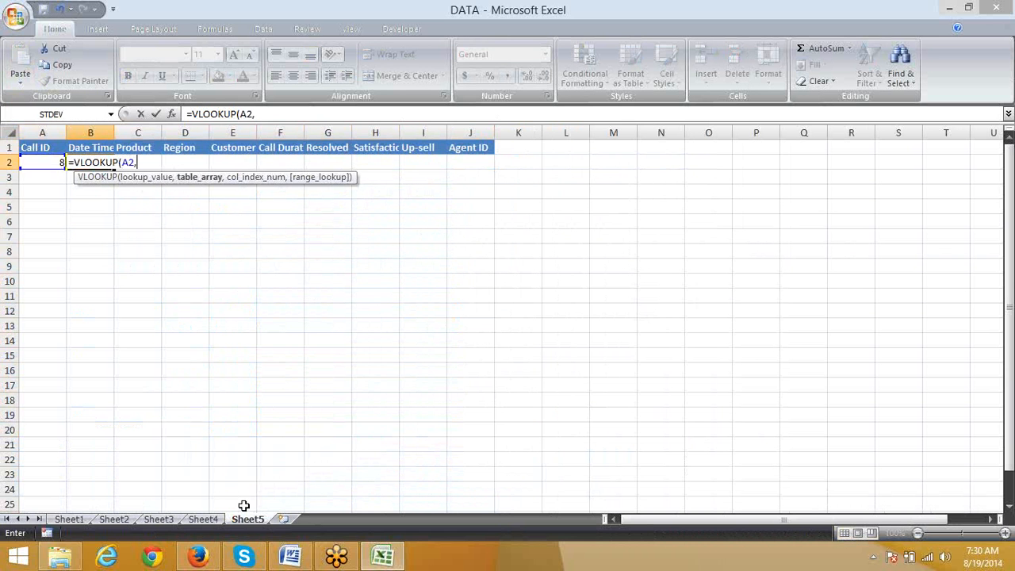
pyautogui.hotkey('ctrl', 'pageup')
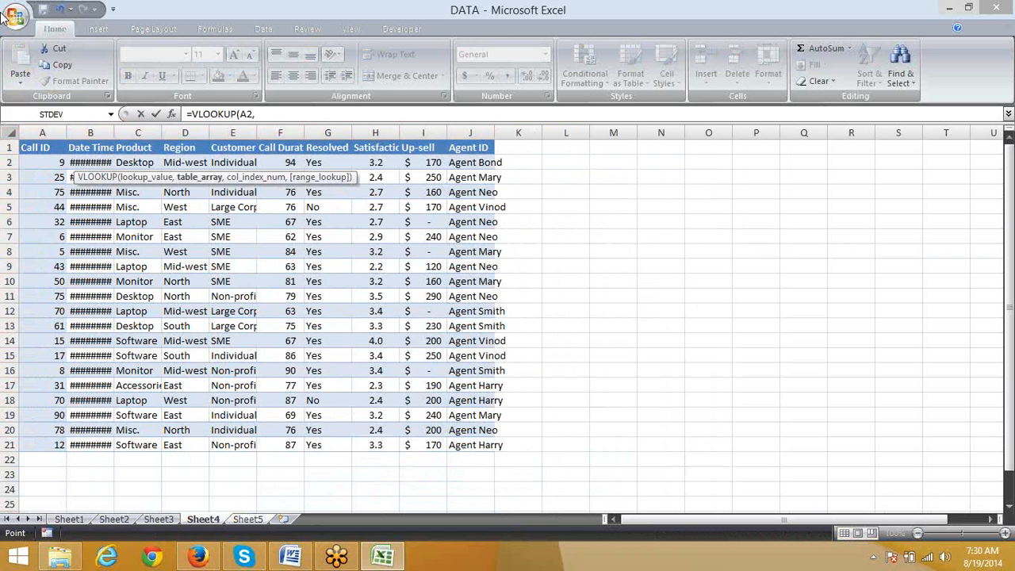
pyautogui.moveTo(51, 130); pyautogui.dragTo(464, 132)
pyautogui.write(',1')
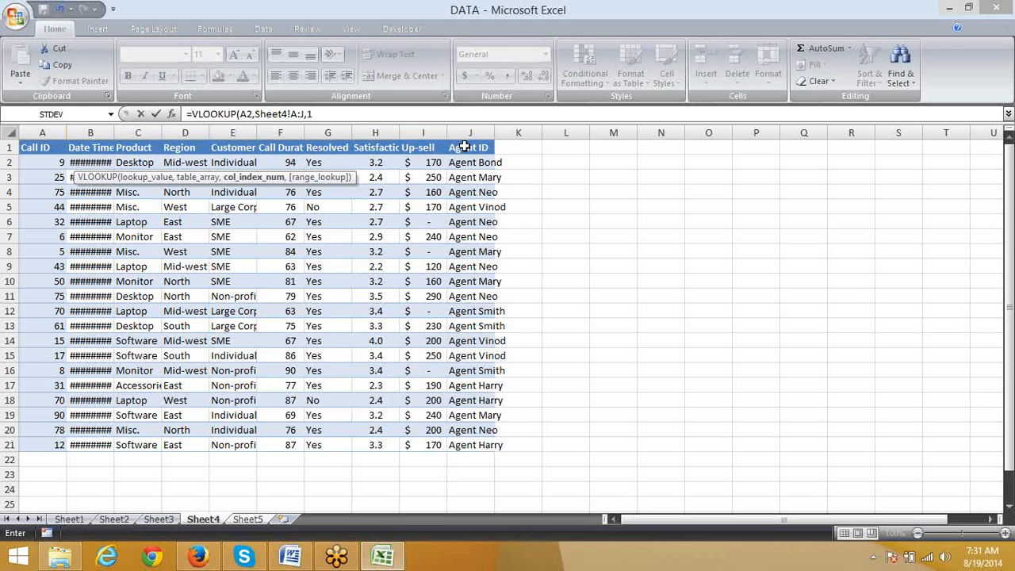
pyautogui.write(',0')
pyautogui.press('Return')
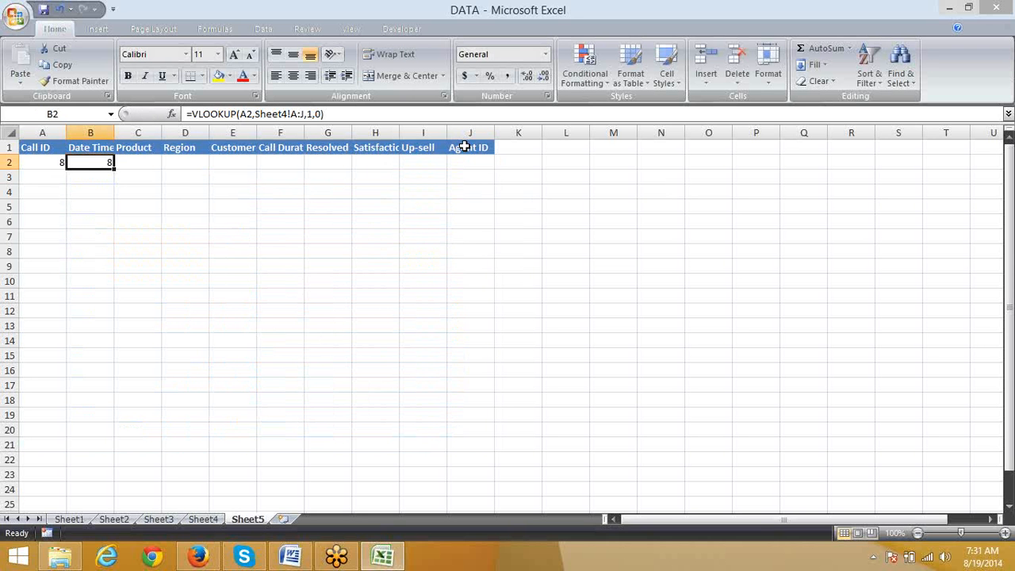
# Step: Test the lookup by changing the Call ID in A2 to 15 and then to 14
pyautogui.press('Left')
pyautogui.write('15')
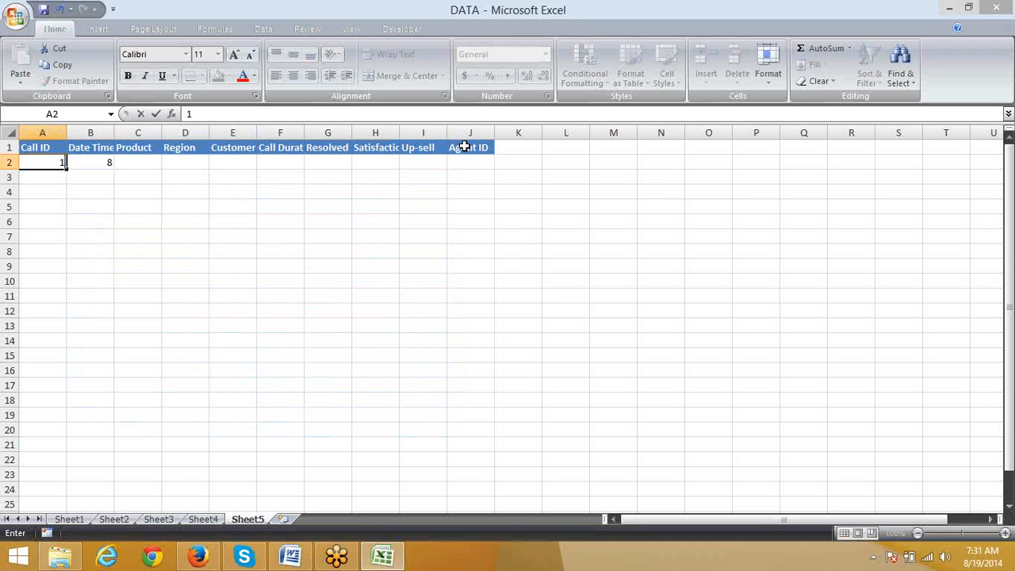
pyautogui.press('Return')
pyautogui.press('Up')
pyautogui.write('14')
pyautogui.press('Return')
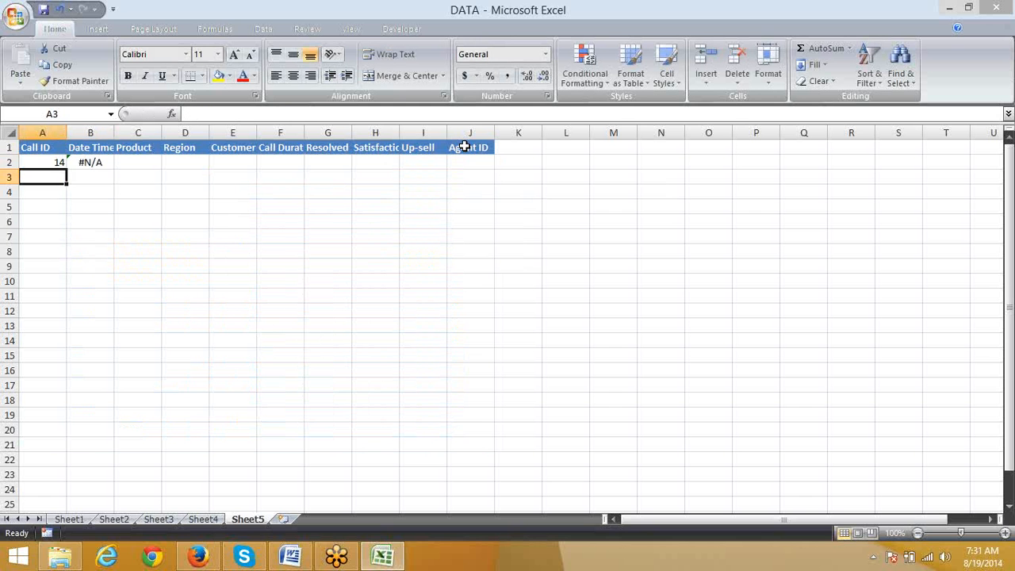
# Step: Clear the VLOOKUP formula from B2 of Sheet5
pyautogui.press('Up')
pyautogui.press('Right')
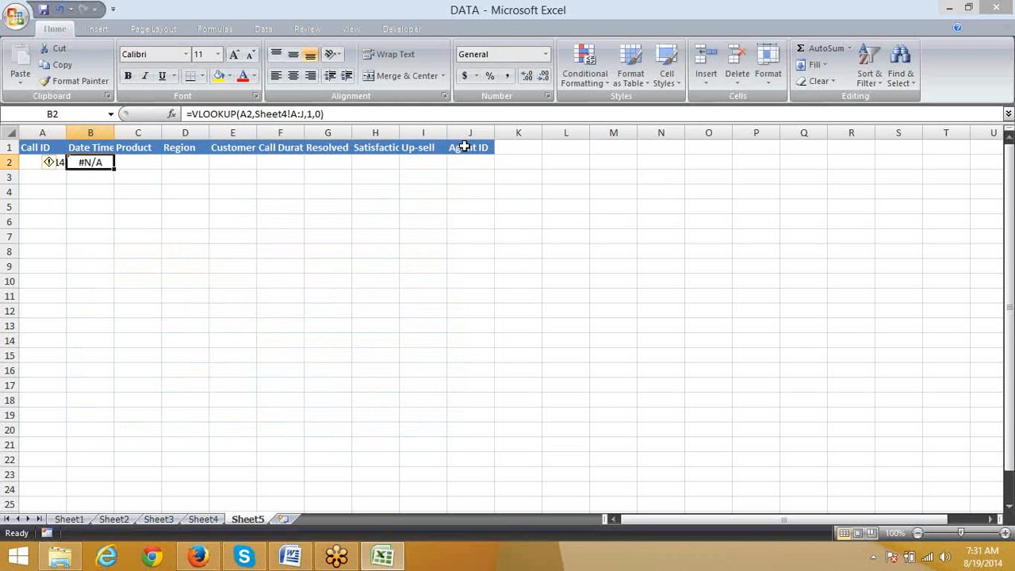
pyautogui.press('Return')
pyautogui.press('Up')
pyautogui.press('Delete')
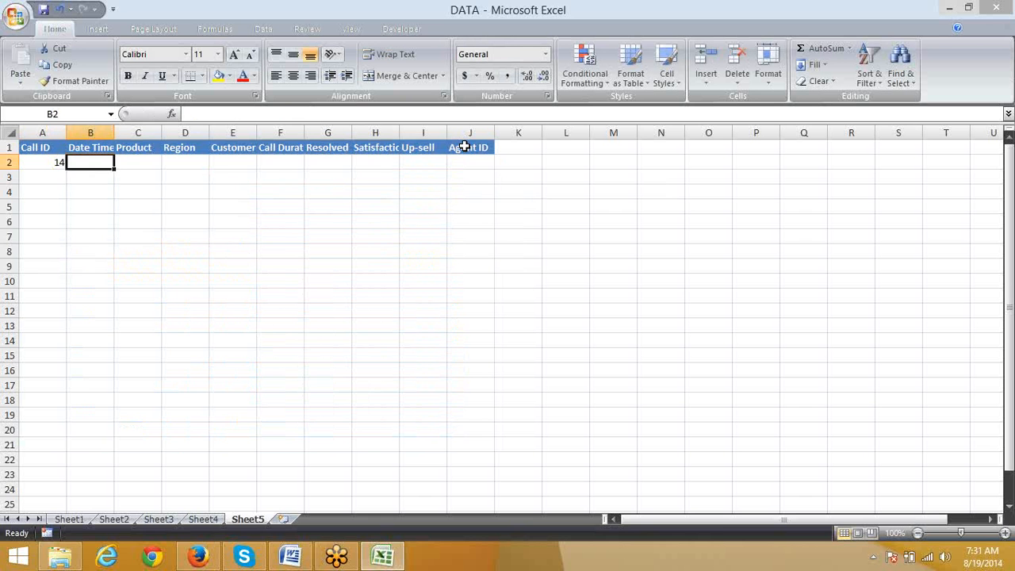
# Step: Try to enter the formula =COUNTIF(A2,Sheet4!A1:A21,0 in B2 of Sheet5
pyautogui.hotkey('ctrl', 'pageup')
pyautogui.hotkey('ctrl', 'pagedown')
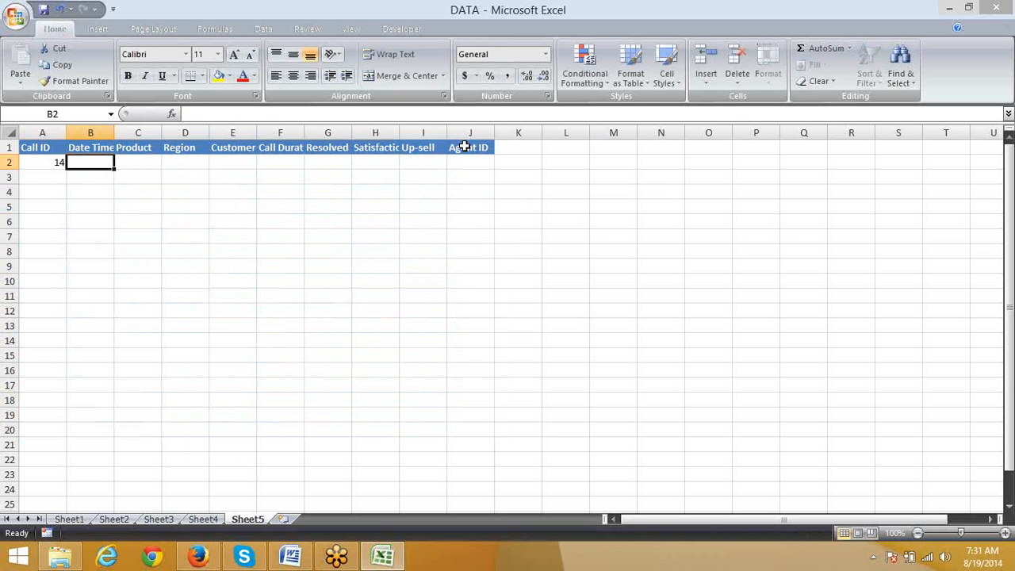
pyautogui.write('=cou')
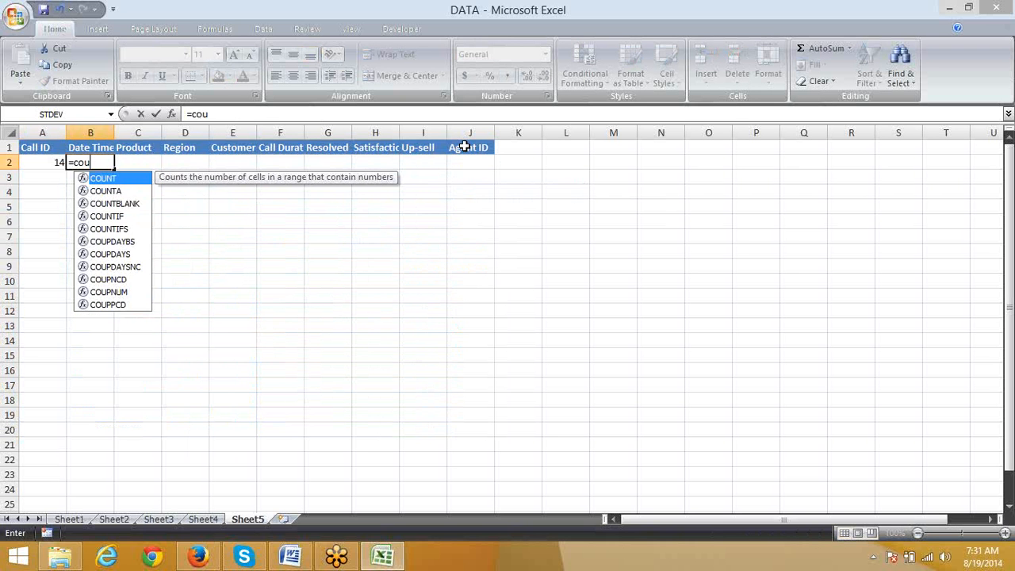
pyautogui.press('Down')
pyautogui.press('Down')
pyautogui.press('Down')
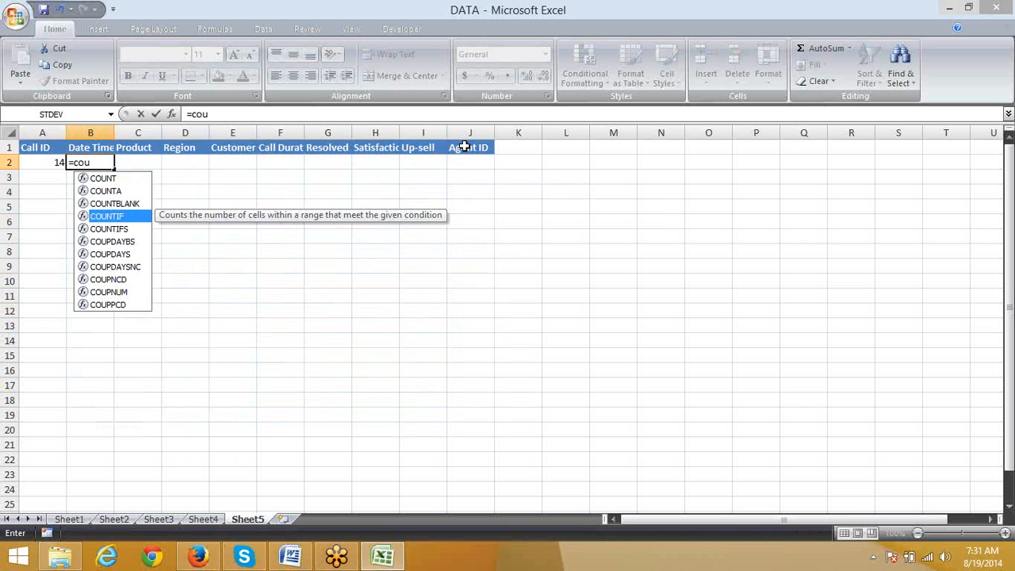
pyautogui.press('Tab')
pyautogui.press('Left')
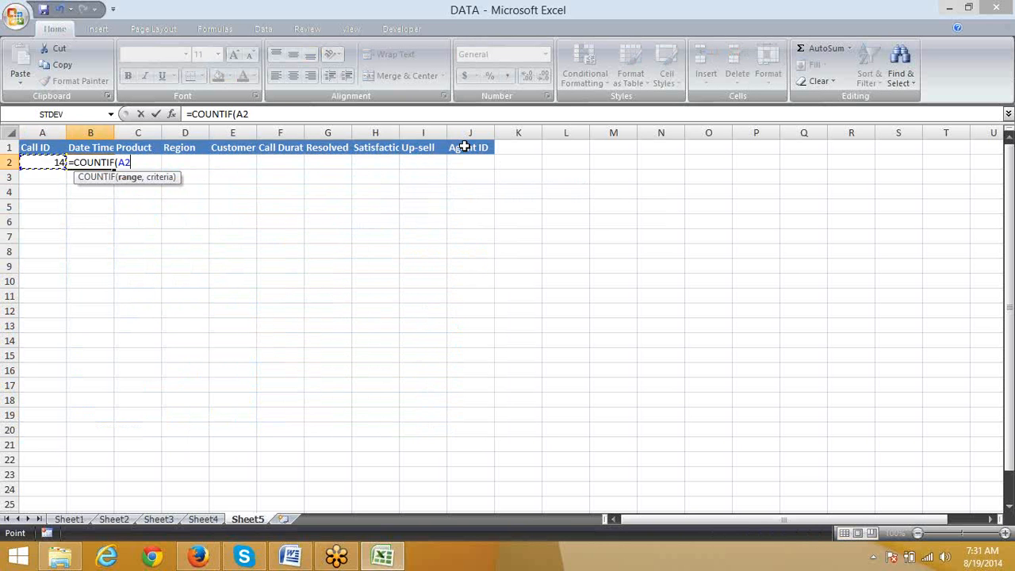
pyautogui.write(',')
pyautogui.hotkey('ctrl', 'pageup')
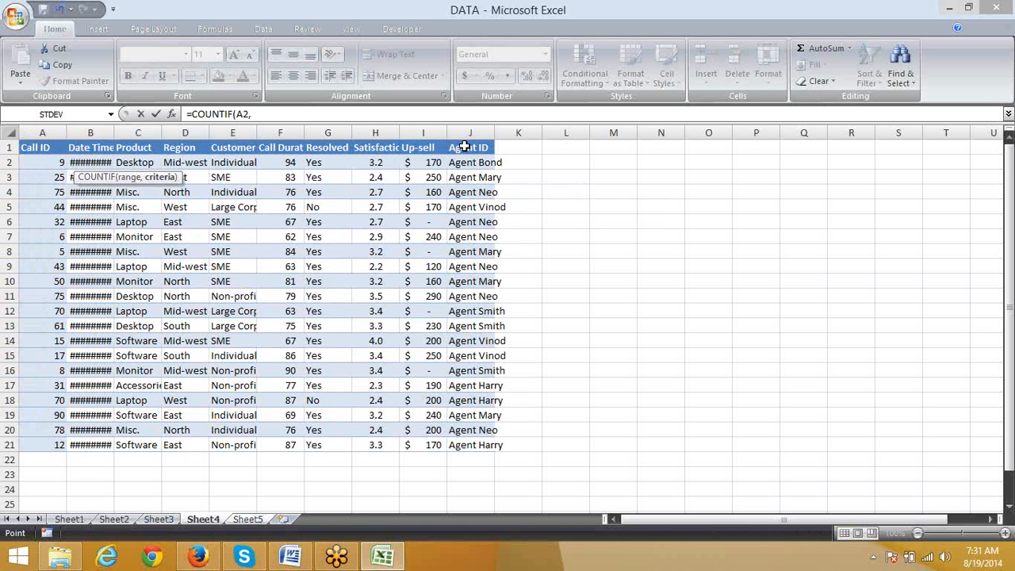
pyautogui.hotkey('ctrl', 'shift', 'Down')
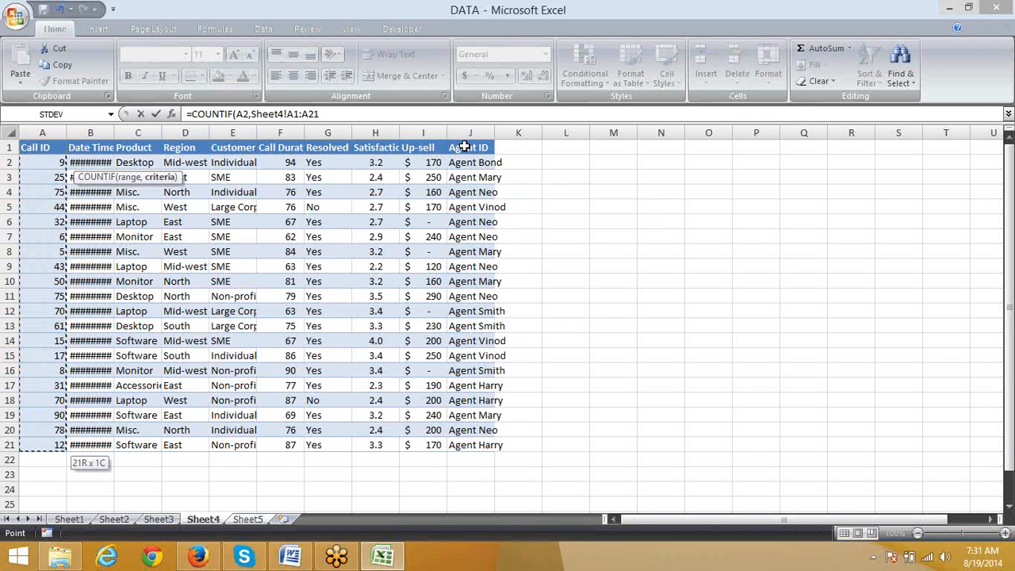
pyautogui.write(',0')
pyautogui.press('Return')
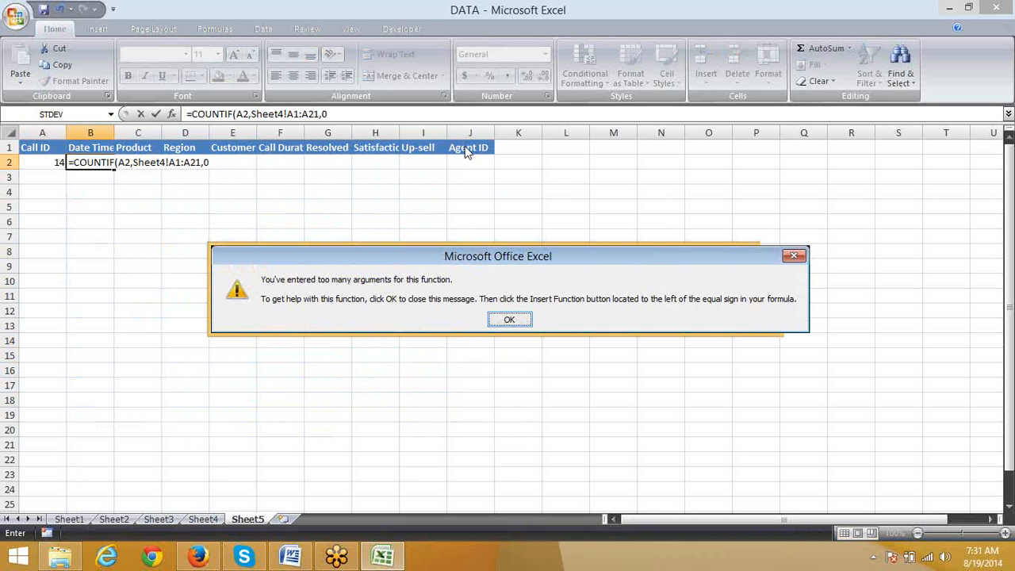
# Step: Retry the COUNTIF formula in B2 with 1,0 as its last arguments, and discard the entry
pyautogui.press('Return')
pyautogui.press('BackSpace')
pyautogui.write('1,0')
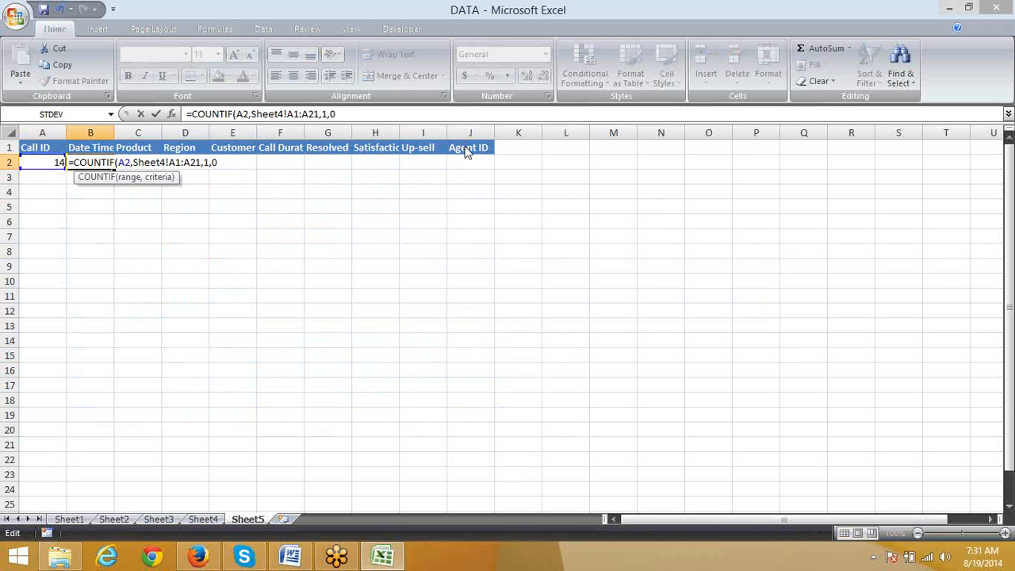
pyautogui.press('Return')
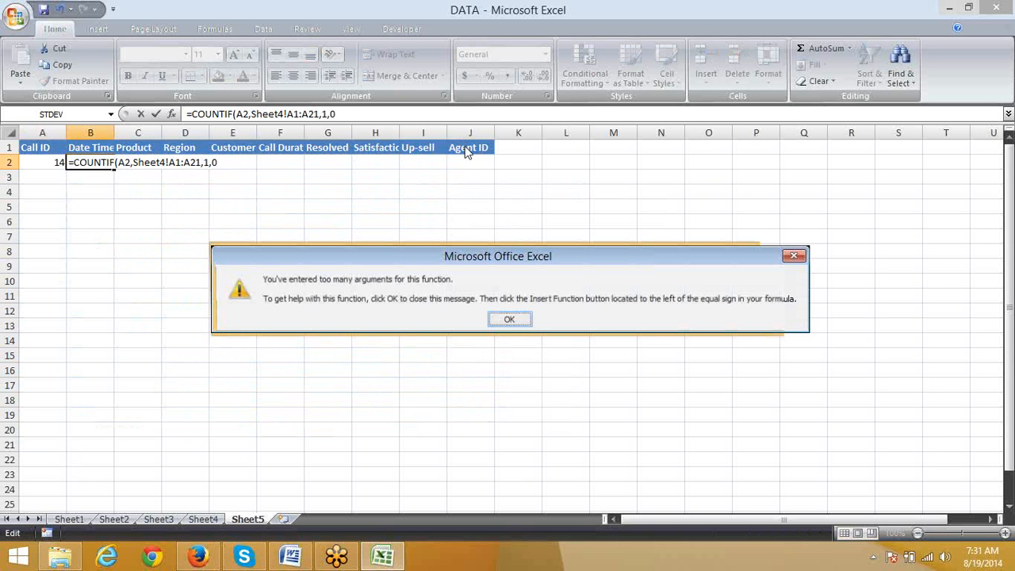
pyautogui.press('Return')
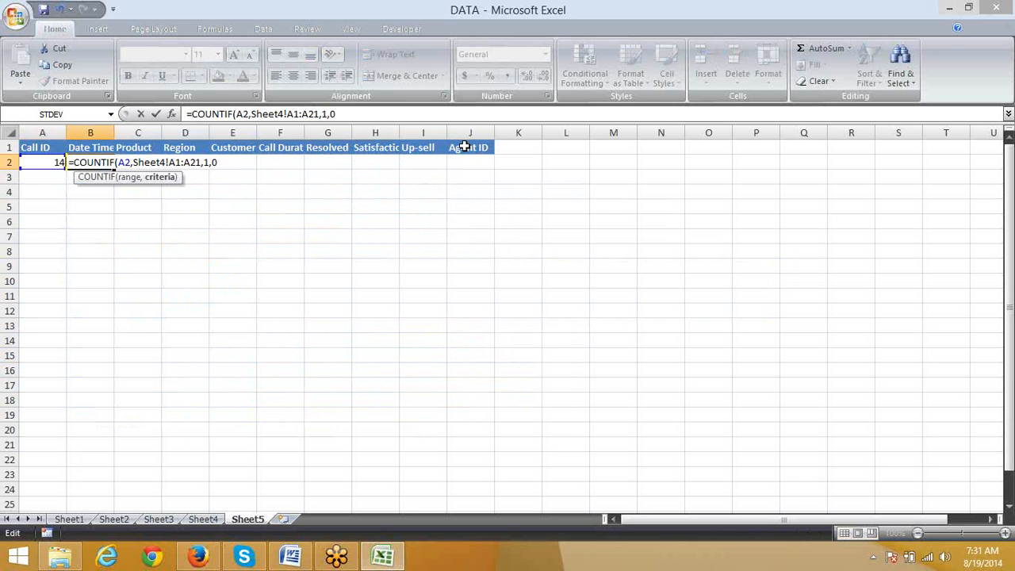
pyautogui.press('Right')
pyautogui.press('Right')
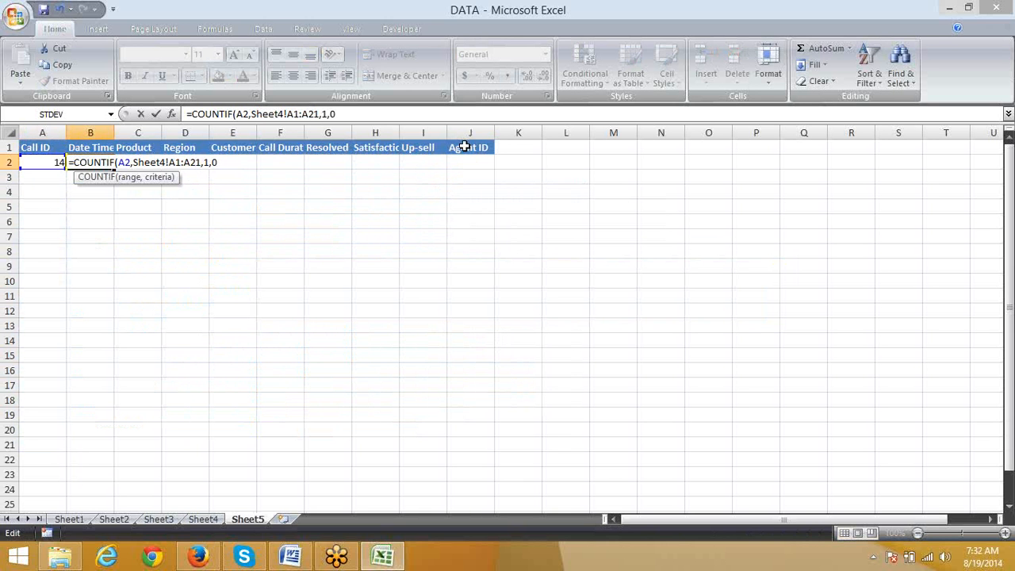
pyautogui.press('Escape')
# Step: Enter =COUNTIF(Sheet4!A2:A21,Sheet5!A2) in B2 of Sheet5 to count the Call ID in Sheet4's records
pyautogui.write('=coun')
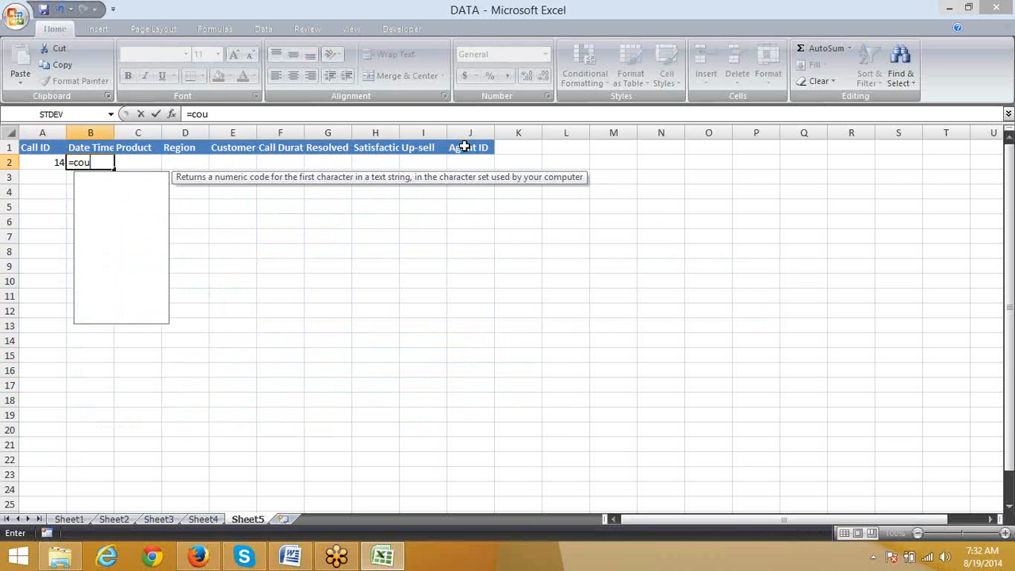
pyautogui.press('Down')
pyautogui.press('Down')
pyautogui.press('Down')
pyautogui.press('Down')
pyautogui.press('Up')
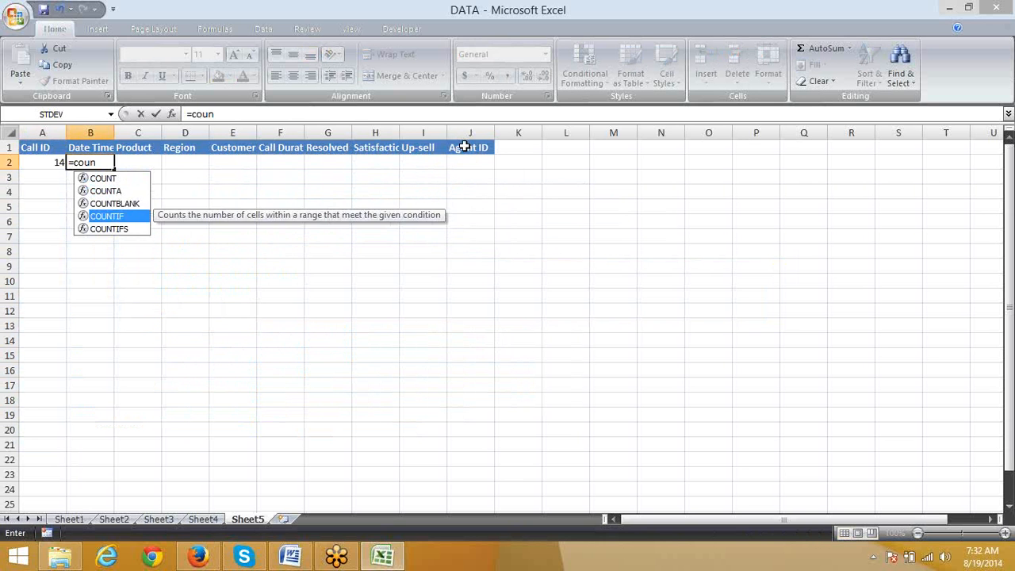
pyautogui.press('Tab')
pyautogui.hotkey('ctrl', 'pageup')
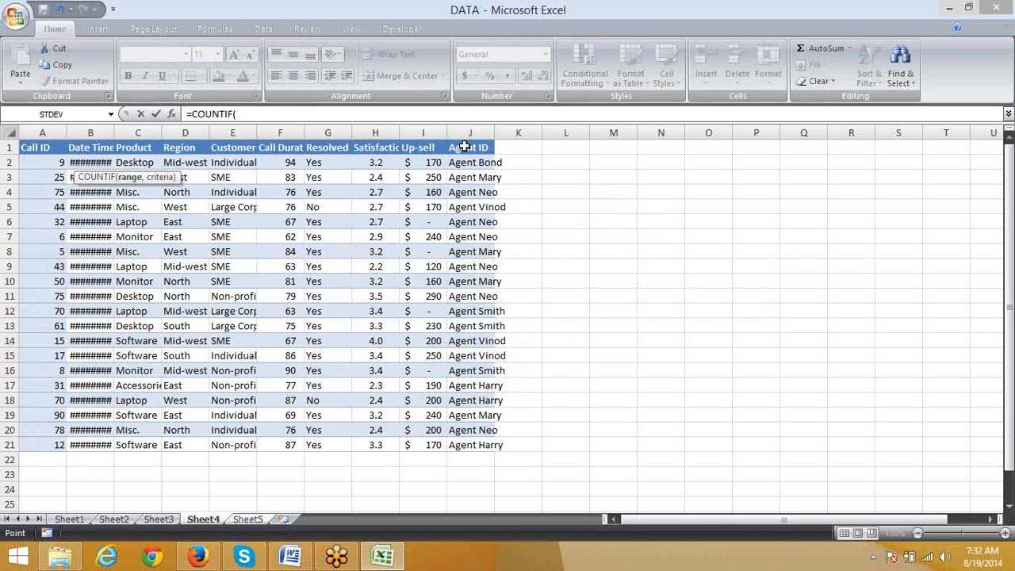
pyautogui.press('Down')
pyautogui.press('Up')
pyautogui.hotkey('ctrl', 'shift', 'Down')
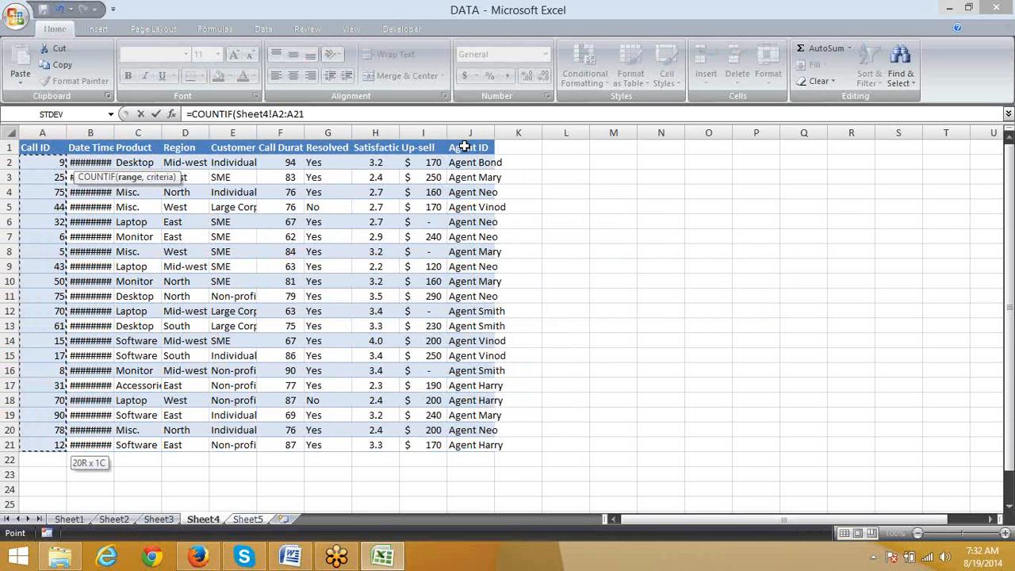
pyautogui.write(',')
pyautogui.hotkey('ctrl', 'pagedown')
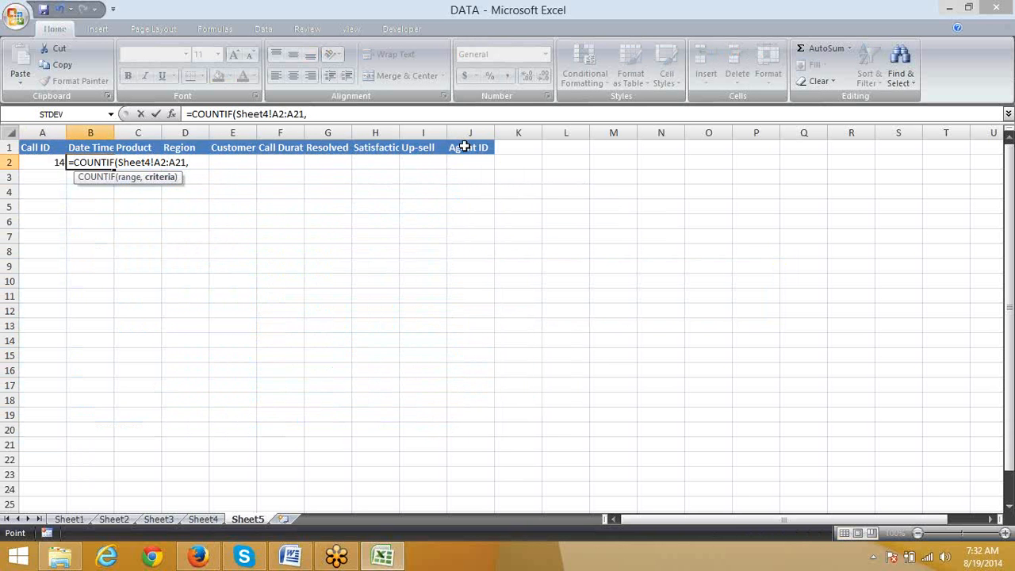
pyautogui.press('Left')
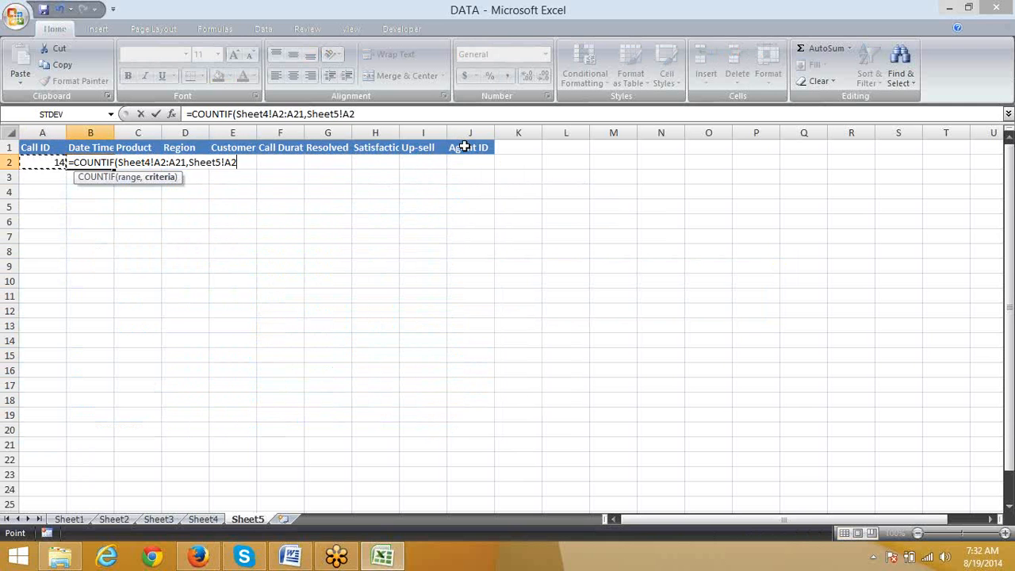
pyautogui.hotkey('ctrl', 'Return')
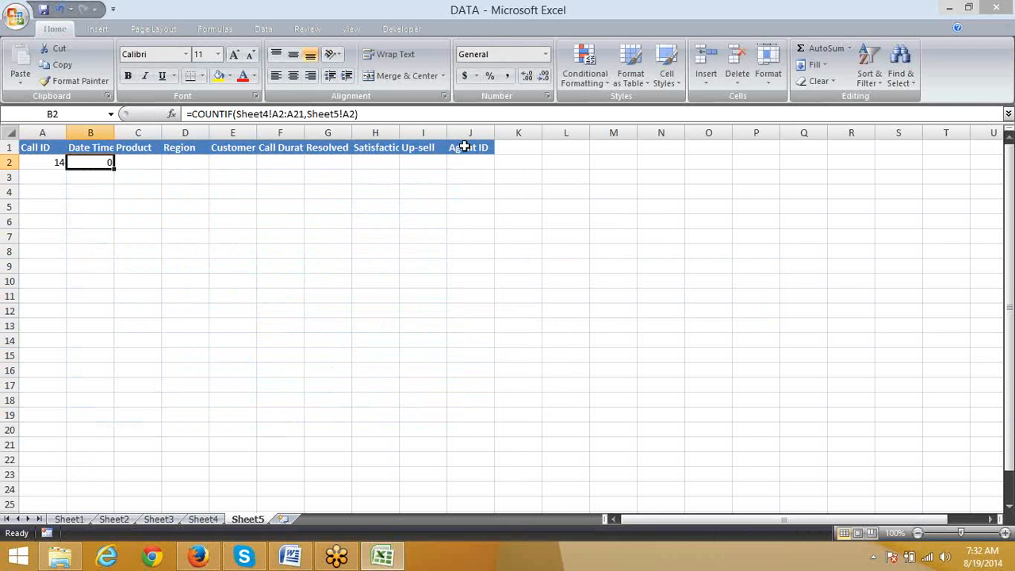
# Step: Clear the COUNTIF formula from B2 of Sheet5
pyautogui.press('Delete')
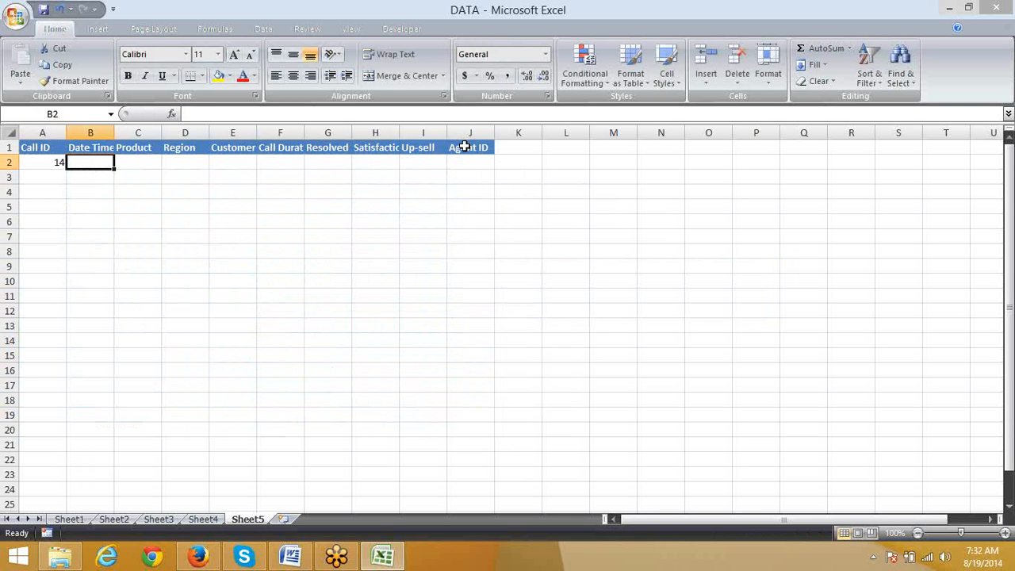
pyautogui.press('Left')
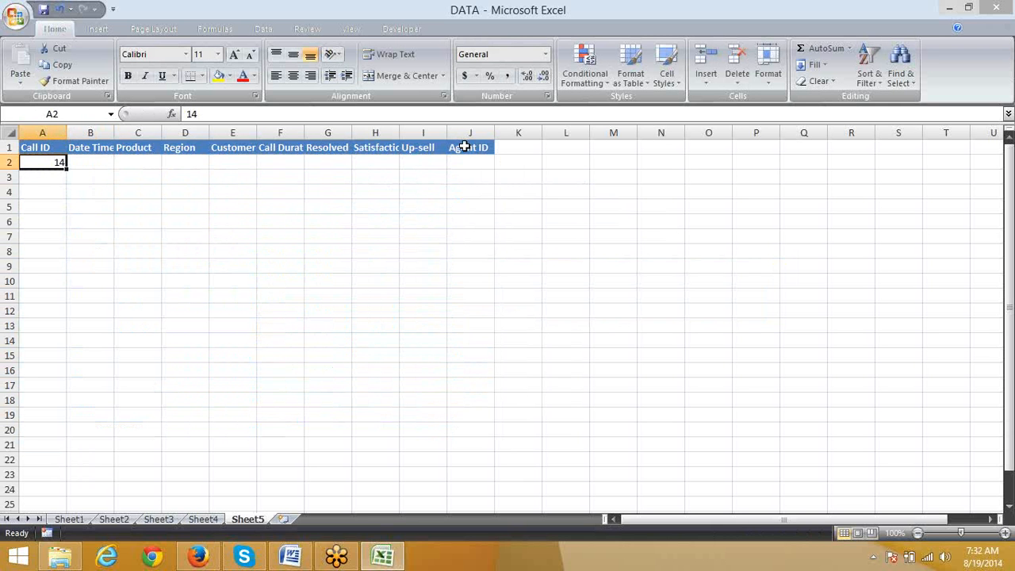
pyautogui.press('Right')
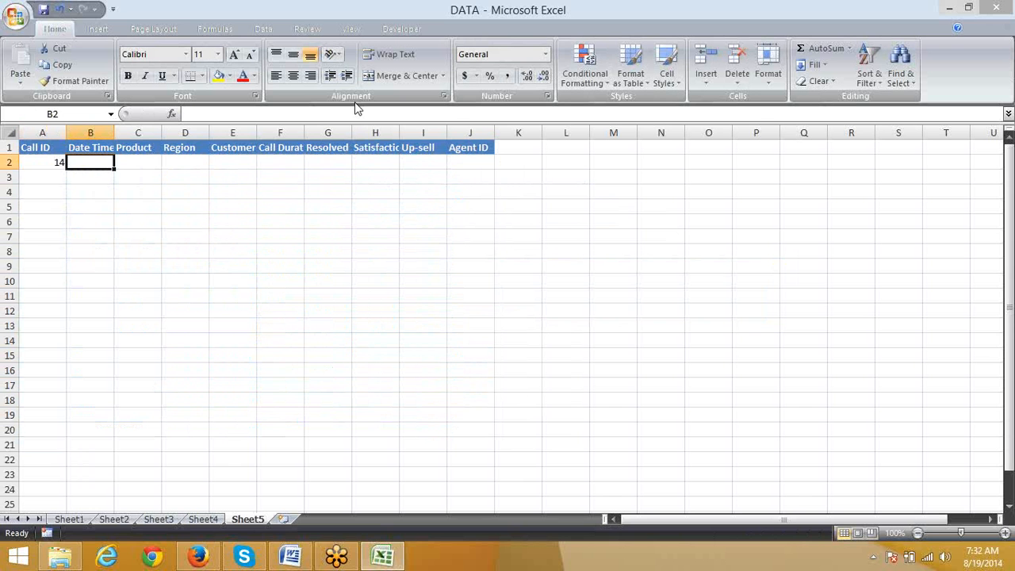
# Step: Start a new conditional formatting rule for A2 that uses a formula to determine which cells to format
pyautogui.click(57, 162)
pyautogui.press('Right')
pyautogui.press('Left')
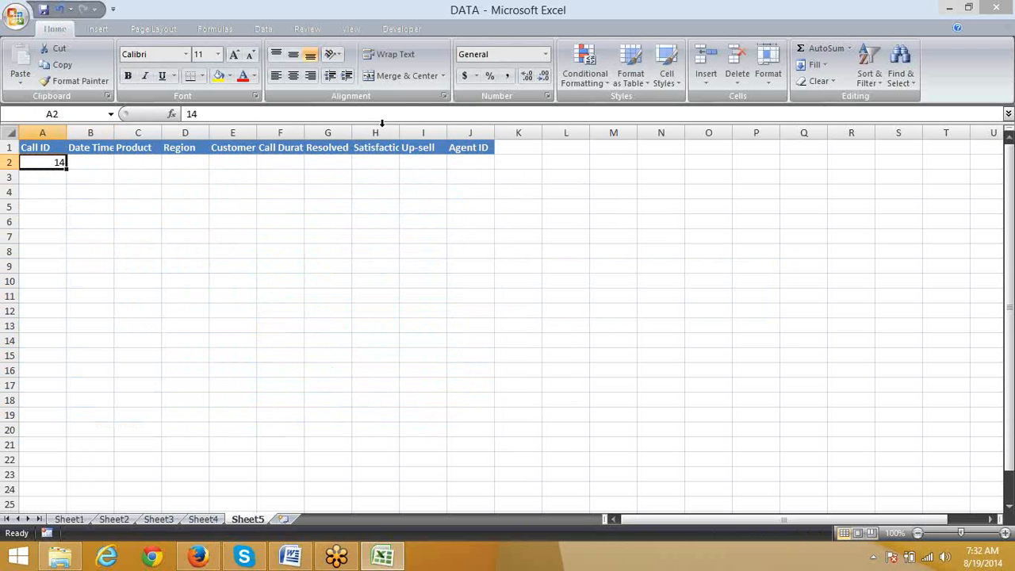
pyautogui.click(580, 73)
pyautogui.click(634, 264)
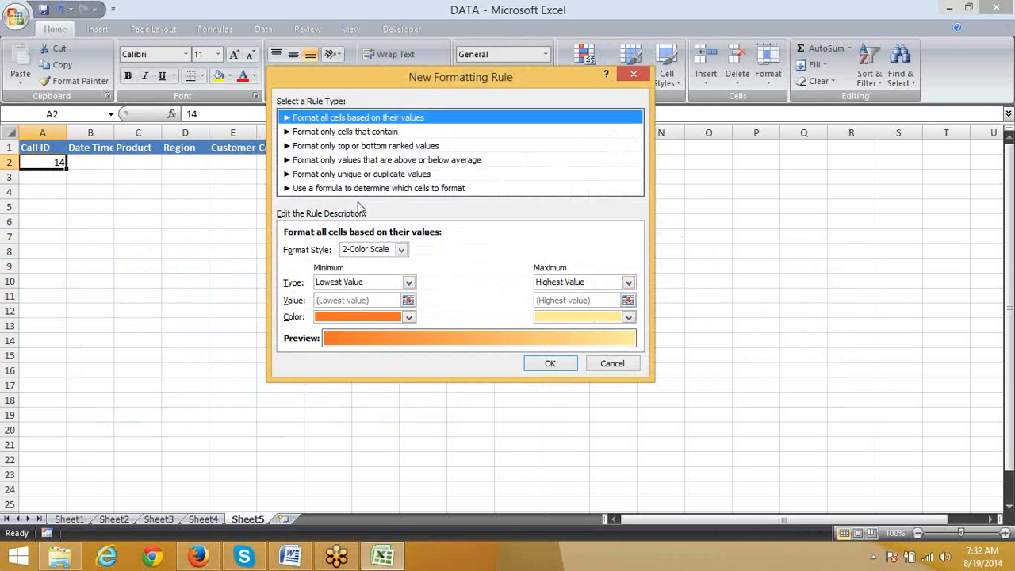
pyautogui.click(354, 189)
pyautogui.click(352, 250)
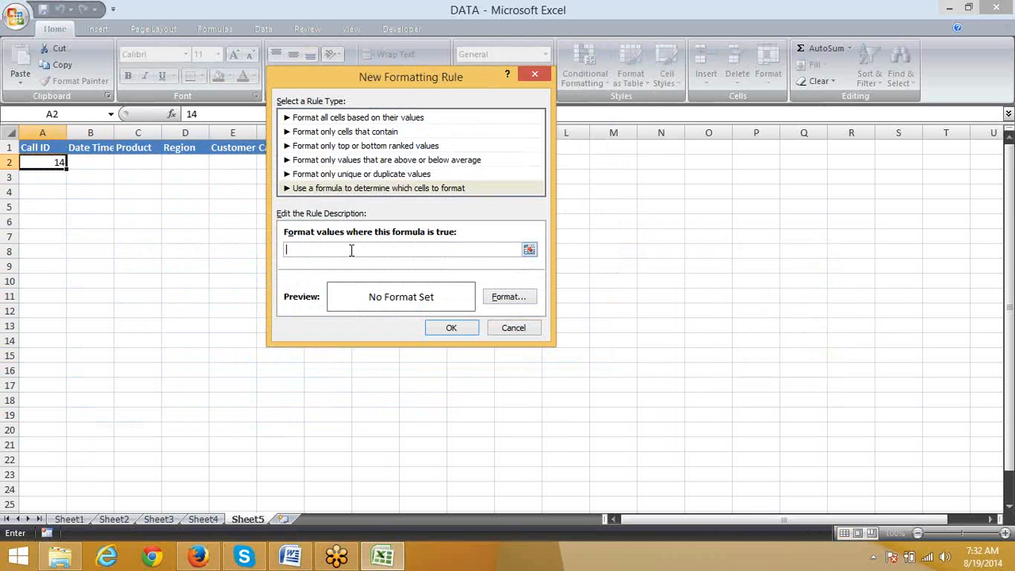
# Step: Write the rule's formula as a countif over Sheet4!$A$1:$A$21 with Sheet5!$A$2 as the criterion
pyautogui.write('=countif((')
pyautogui.press('BackSpace')
pyautogui.click(198, 520)
pyautogui.moveTo(44, 148); pyautogui.dragTo(56, 445)
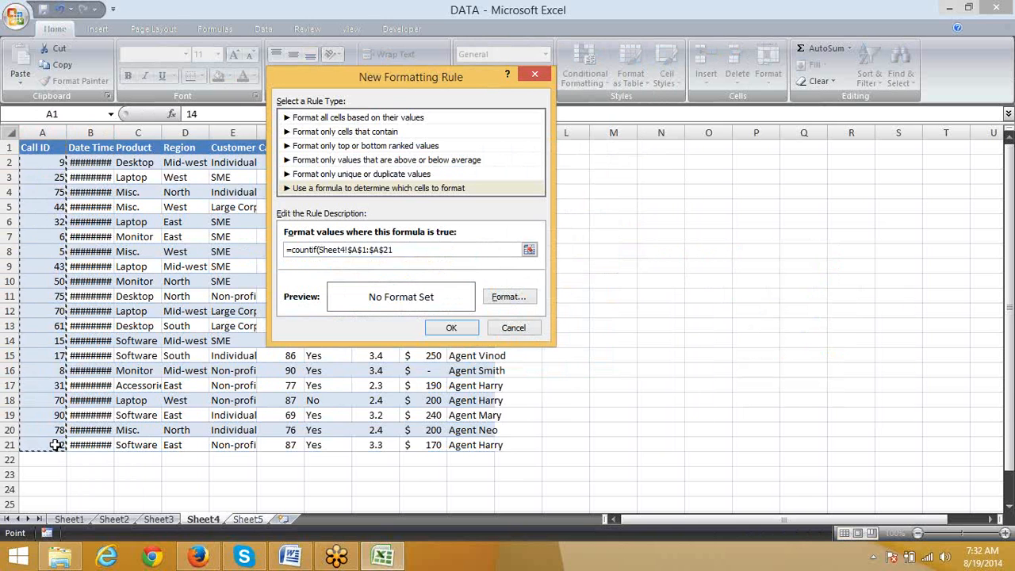
pyautogui.write(',')
pyautogui.click(240, 518)
pyautogui.click(42, 163)
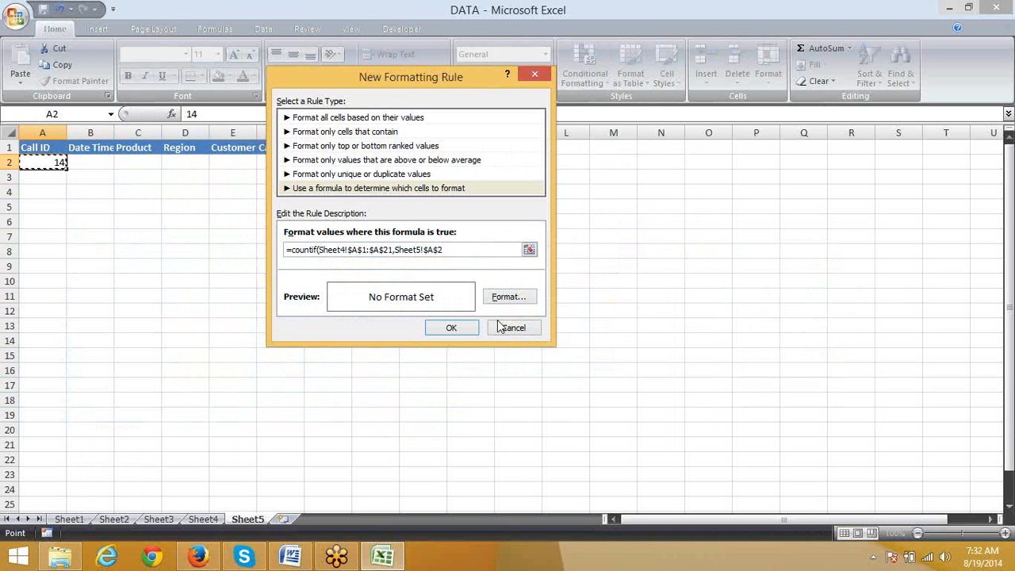
# Step: Try to apply the formatting rule with its cross-sheet reference, and discard the rule
pyautogui.click(459, 330)
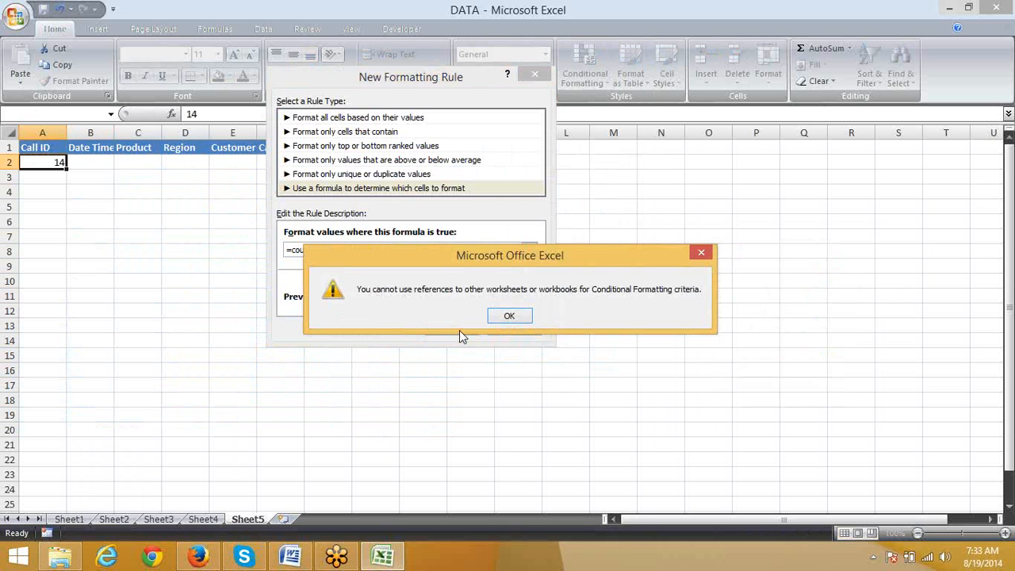
pyautogui.press('Return')
pyautogui.click(459, 332)
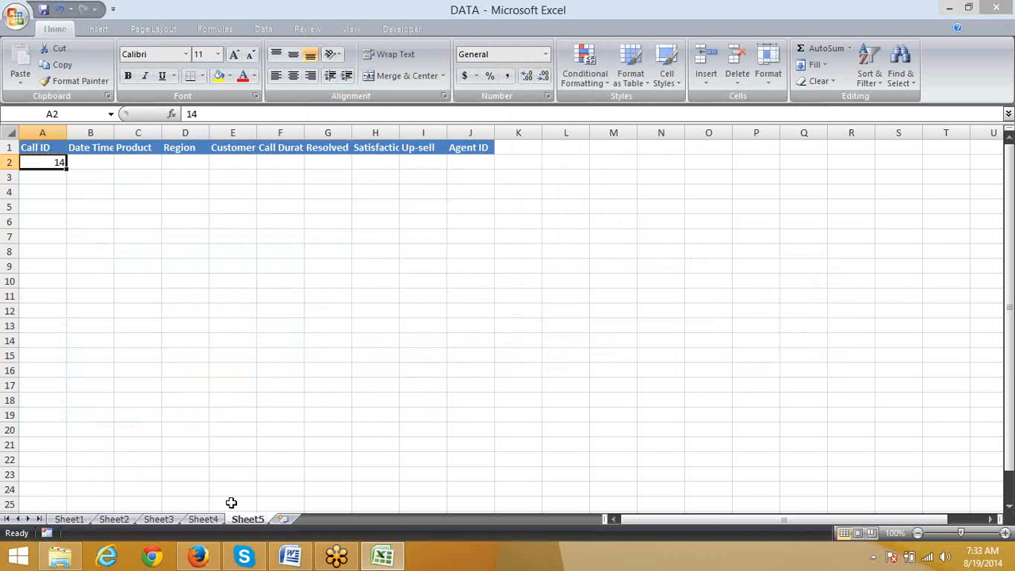
# Step: Define the workbook-level name data for the Call ID range A1:A21 on Sheet4
pyautogui.click(208, 519)
pyautogui.click(58, 442)
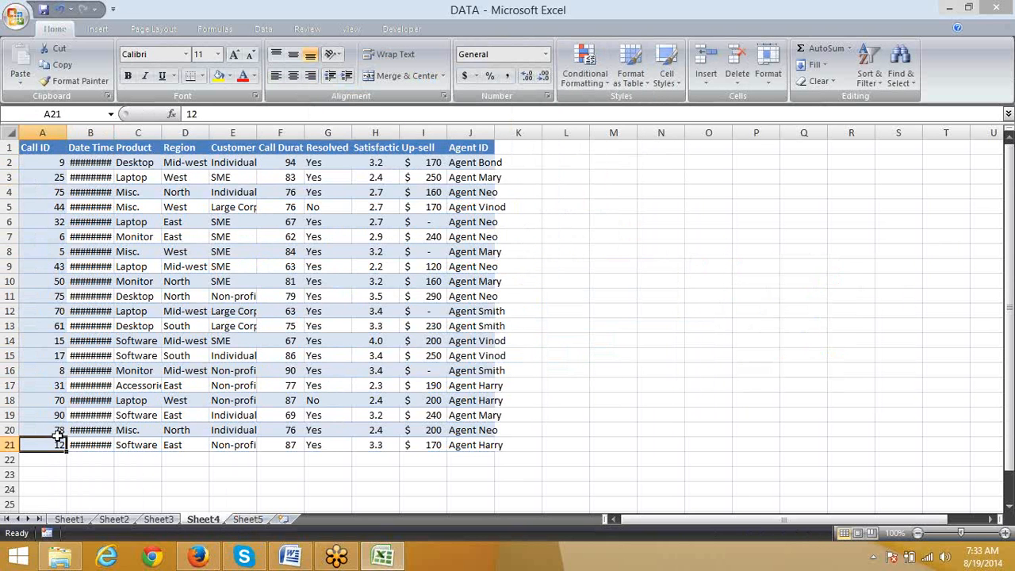
pyautogui.moveTo(58, 436); pyautogui.dragTo(31, 131)
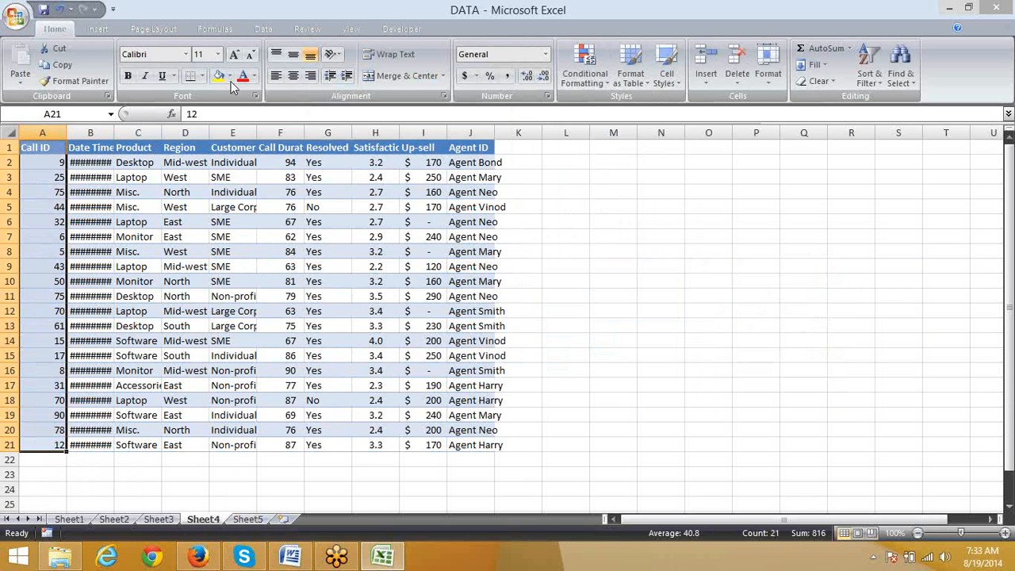
pyautogui.click(214, 29)
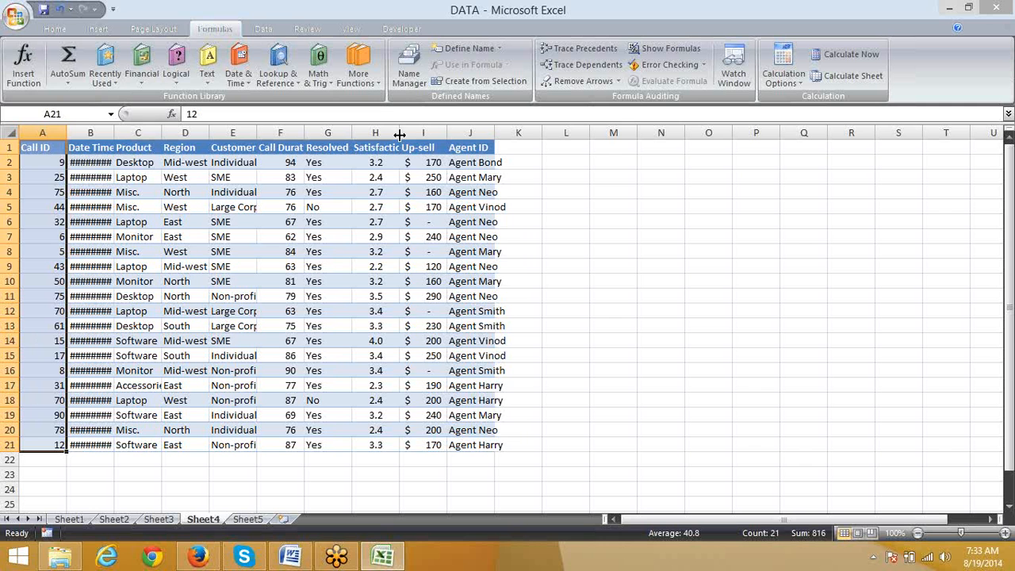
pyautogui.click(470, 47)
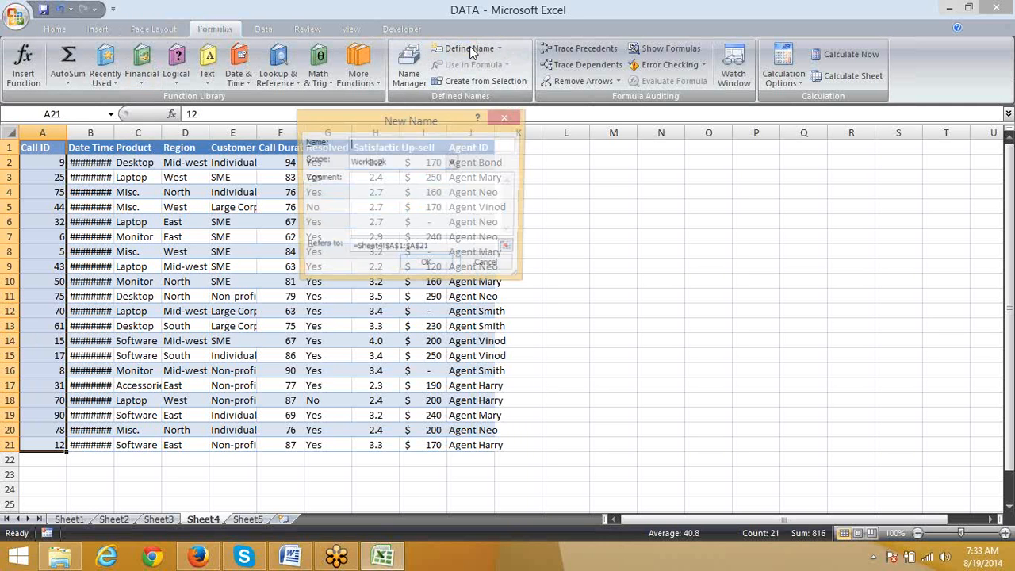
pyautogui.write('d')
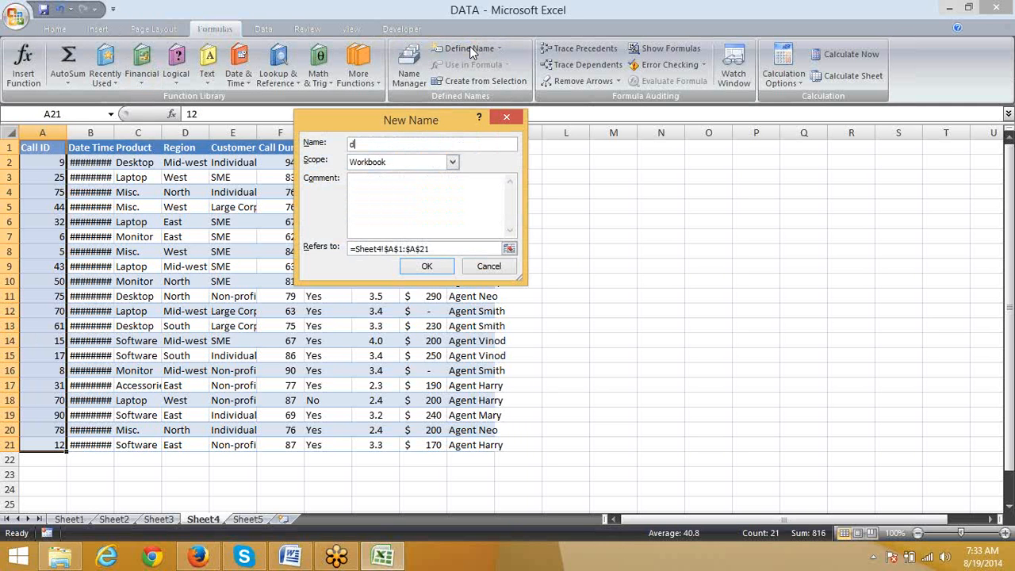
pyautogui.write('ata')
pyautogui.click(436, 266)
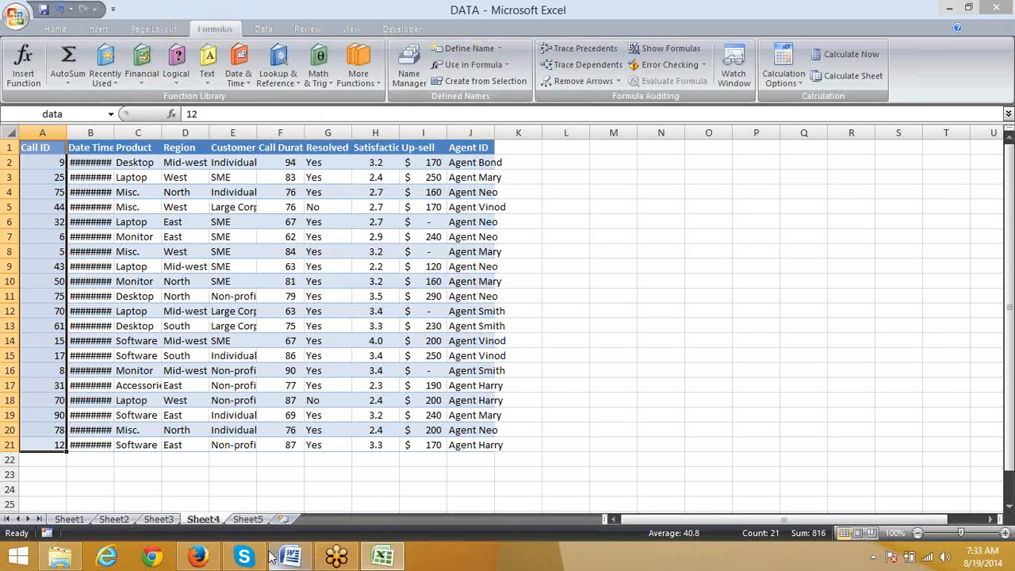
pyautogui.moveTo(272, 556)
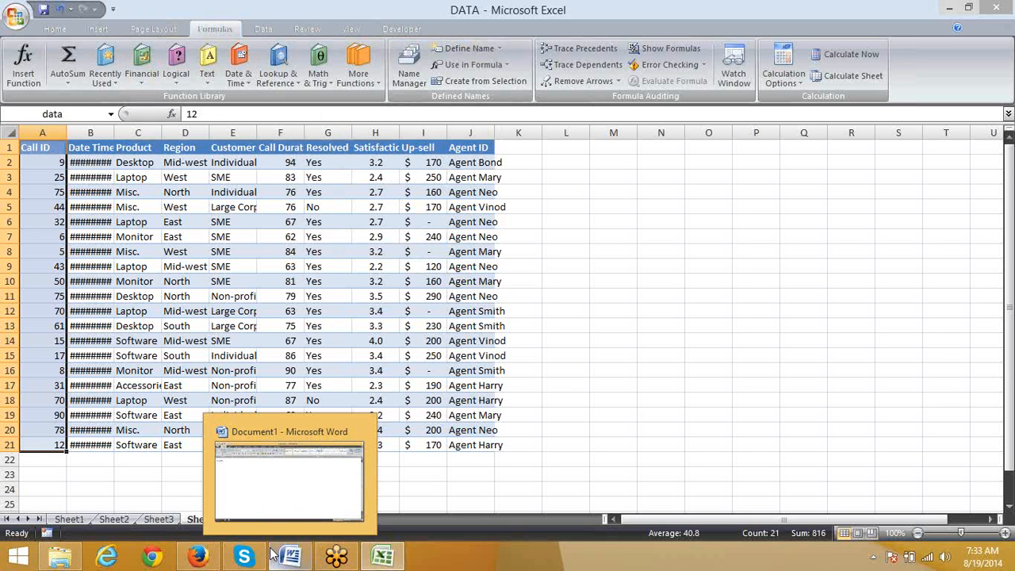
pyautogui.click(327, 281)
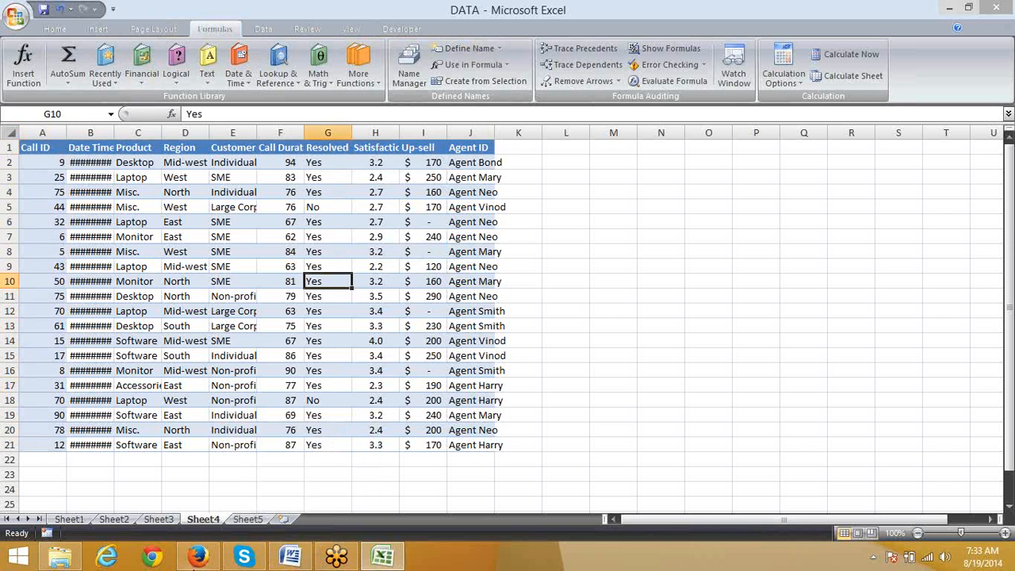
# Step: Enter =COUNTIF(data,A2) in B2 of Sheet5 to count the Call ID using the named range
pyautogui.click(247, 520)
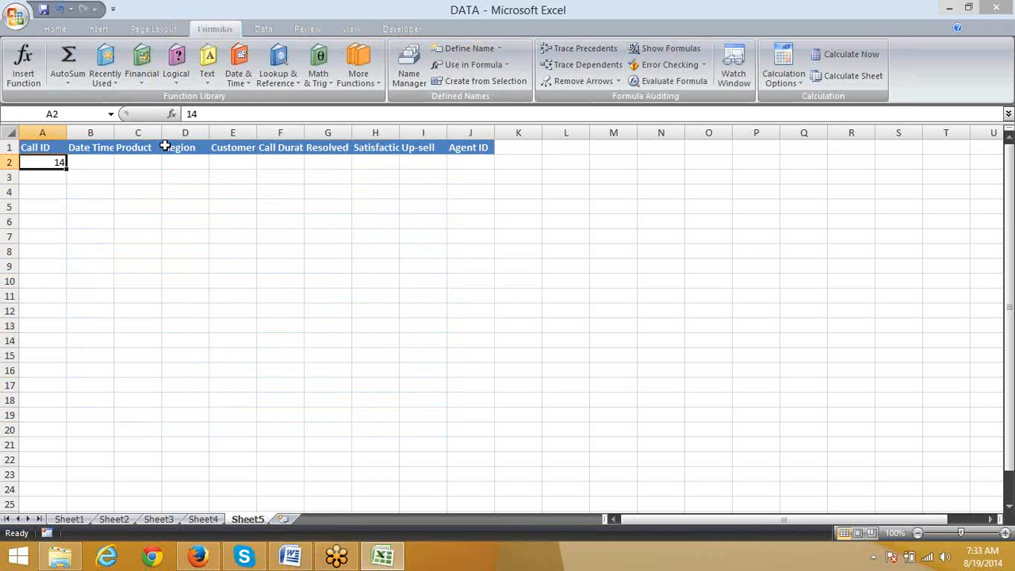
pyautogui.click(92, 160)
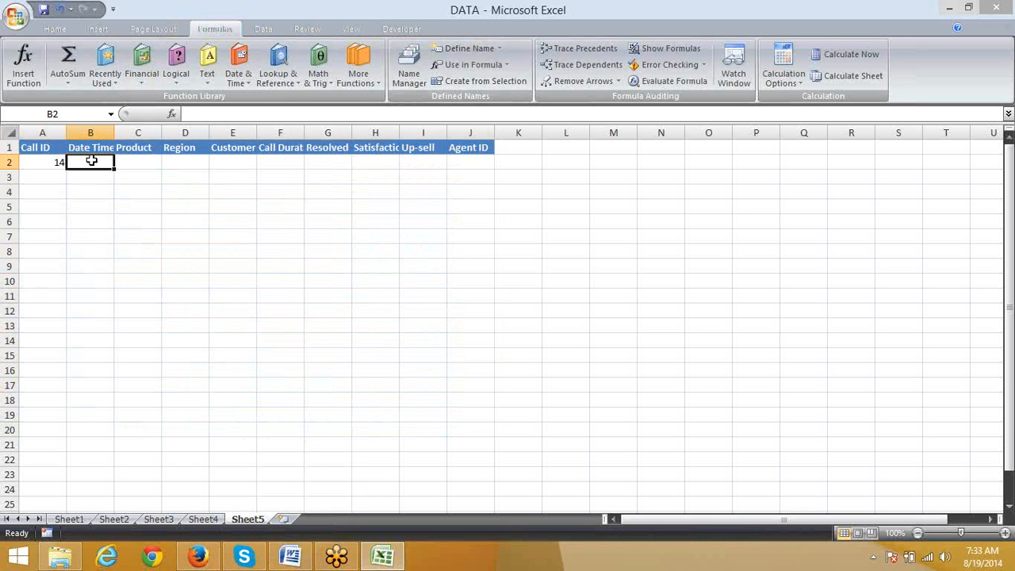
pyautogui.write('=coun')
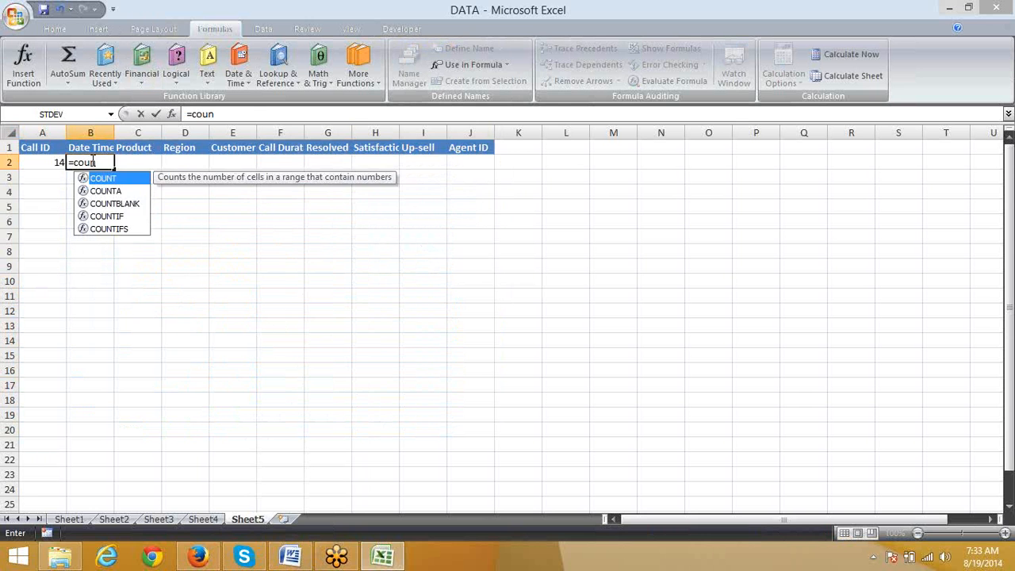
pyautogui.press('Down')
pyautogui.press('Down')
pyautogui.press('Down')
pyautogui.press('Tab')
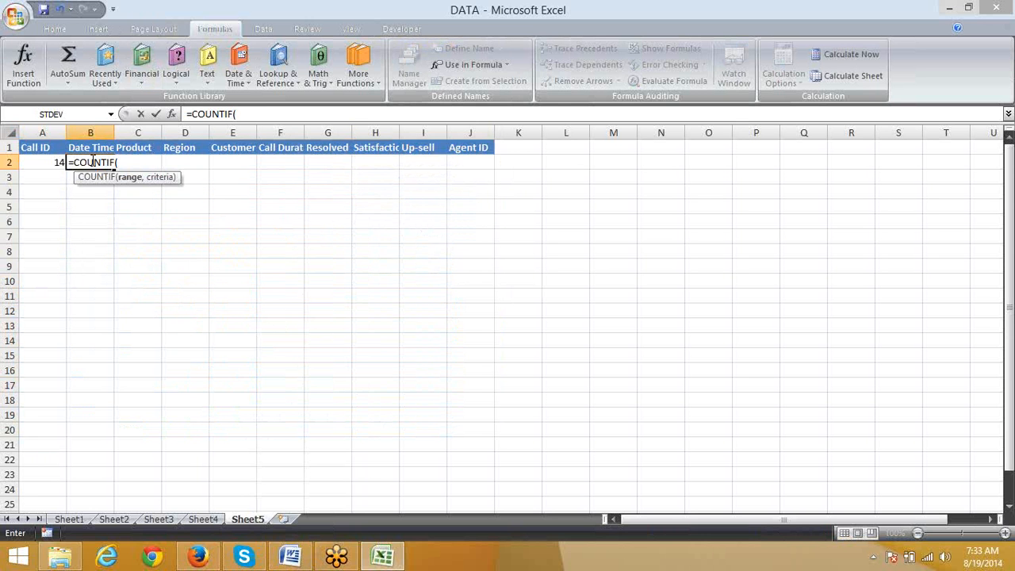
pyautogui.write('data,')
pyautogui.press('Left')
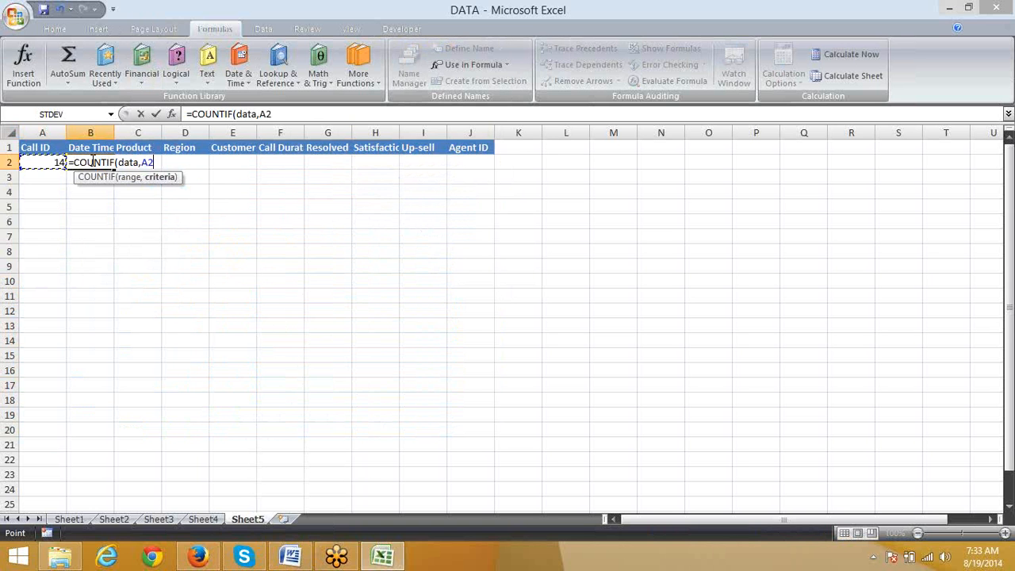
pyautogui.press('Return')
pyautogui.click(91, 161)
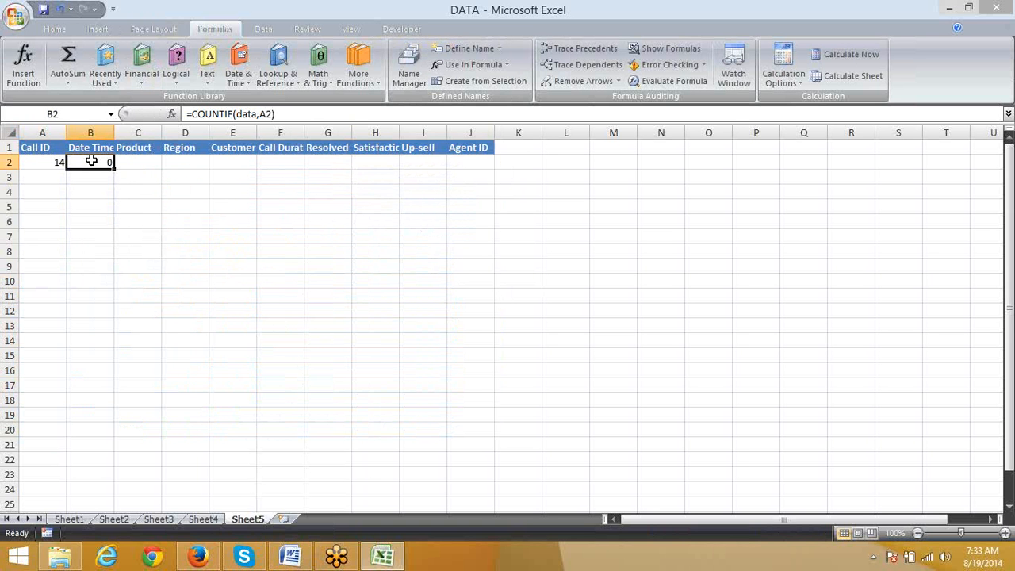
# Step: Start a new conditional formatting rule for A2 on Sheet5 that uses a formula to determine which cells to format
pyautogui.press('Left')
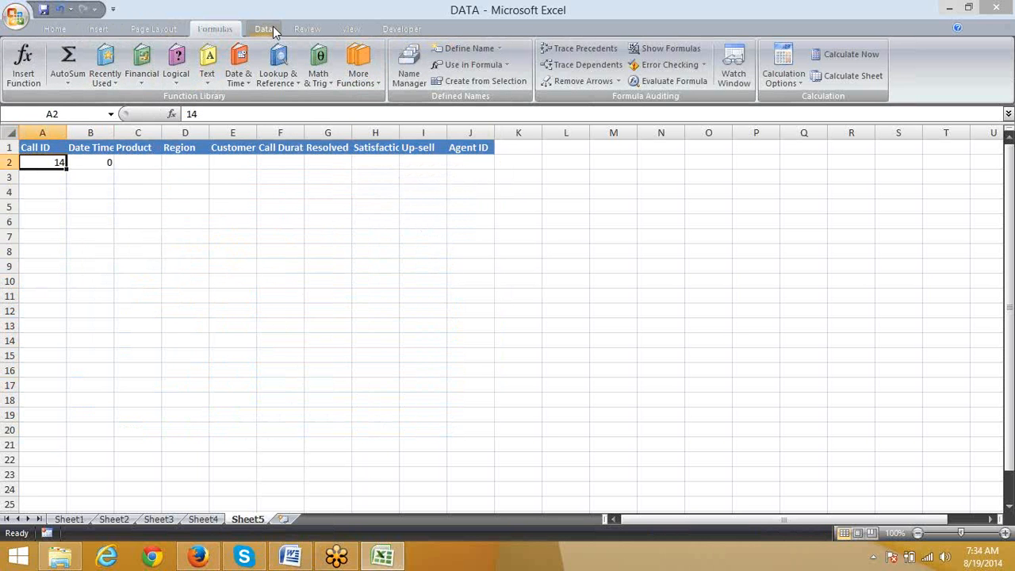
pyautogui.click(53, 30)
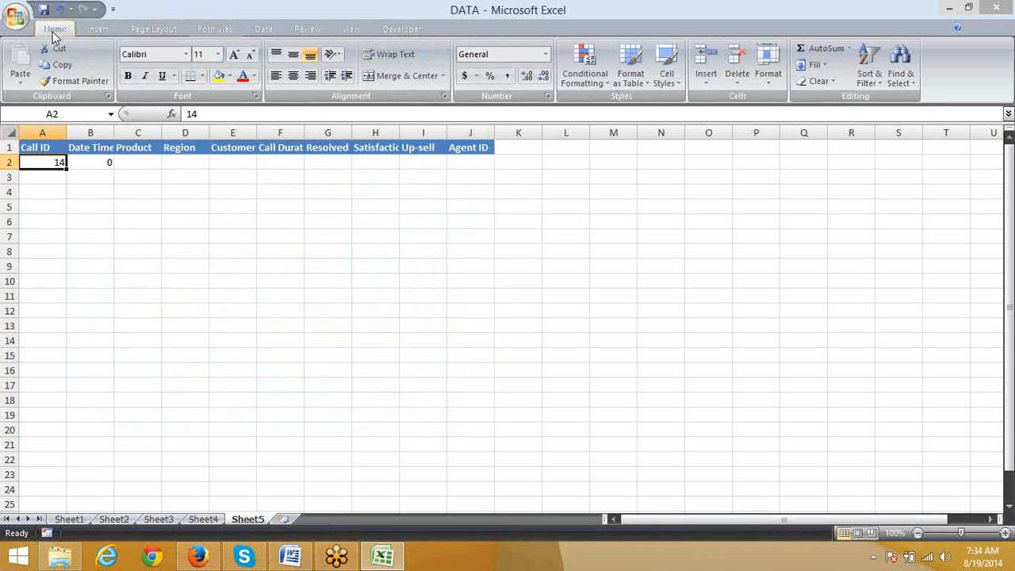
pyautogui.click(585, 68)
pyautogui.click(636, 267)
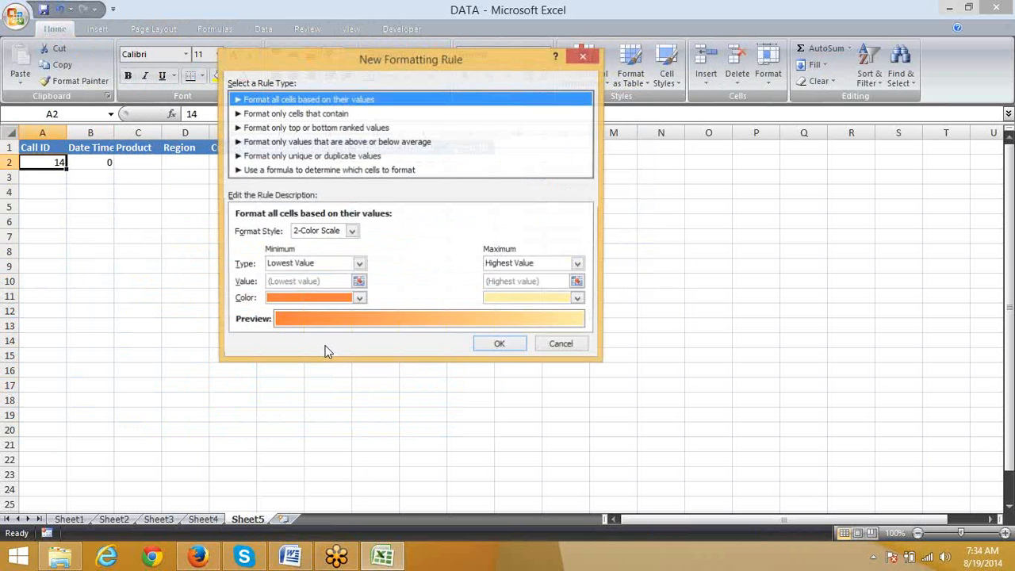
pyautogui.click(317, 169)
pyautogui.click(260, 230)
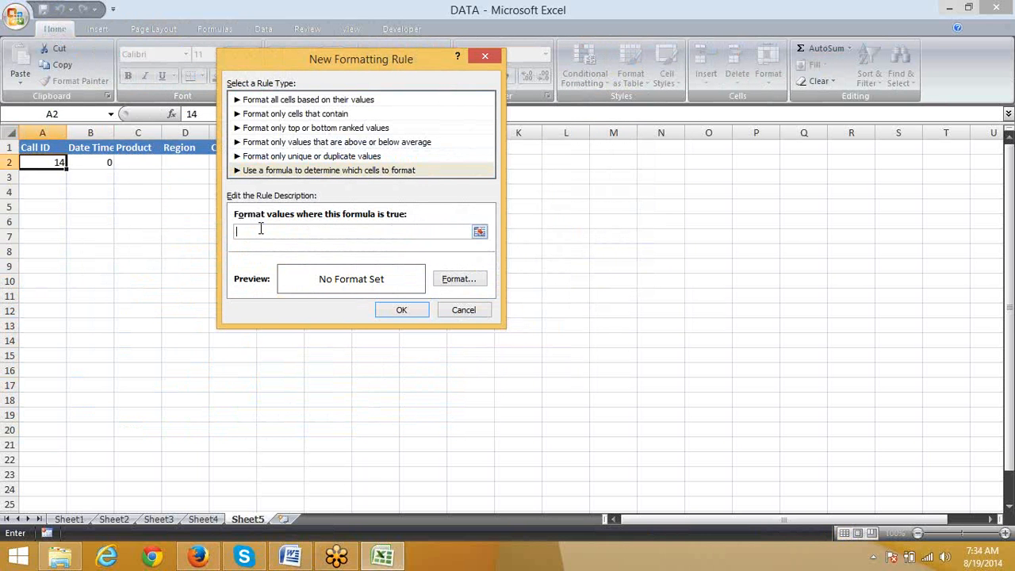
# Step: Write the rule's formula as =countif(data,a2)>0, using the named range instead of a direct Sheet4 reference
pyautogui.write('=countif(')
pyautogui.click(203, 519)
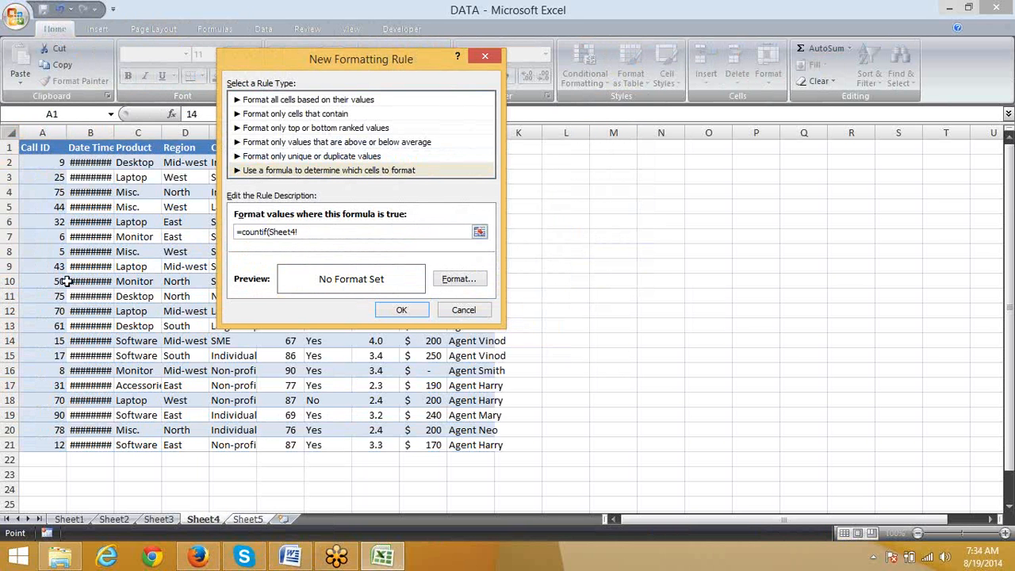
pyautogui.press('BackSpace')
pyautogui.press('BackSpace')
pyautogui.press('BackSpace')
pyautogui.press('BackSpace')
pyautogui.press('BackSpace')
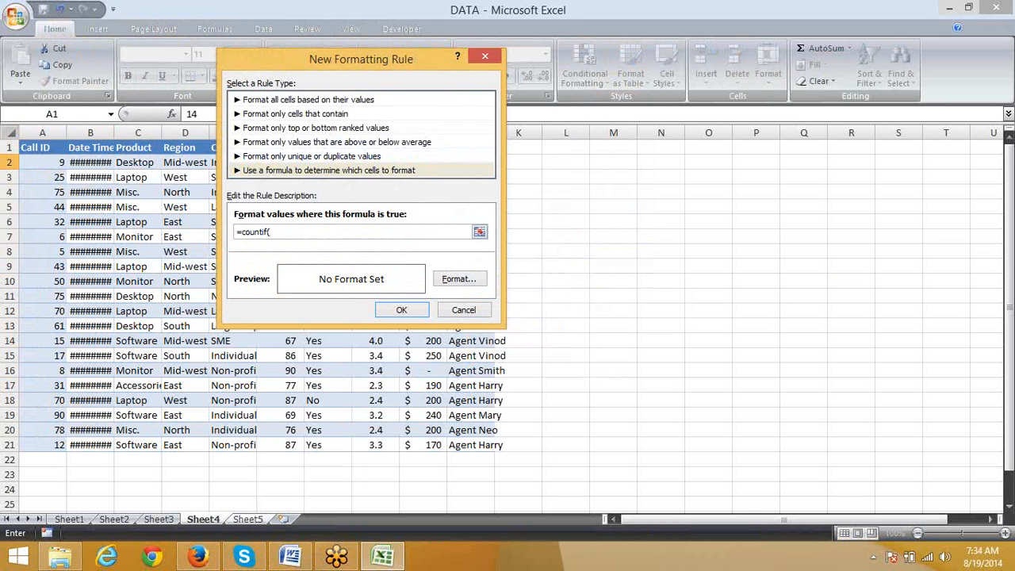
pyautogui.write('data,a2)>0')
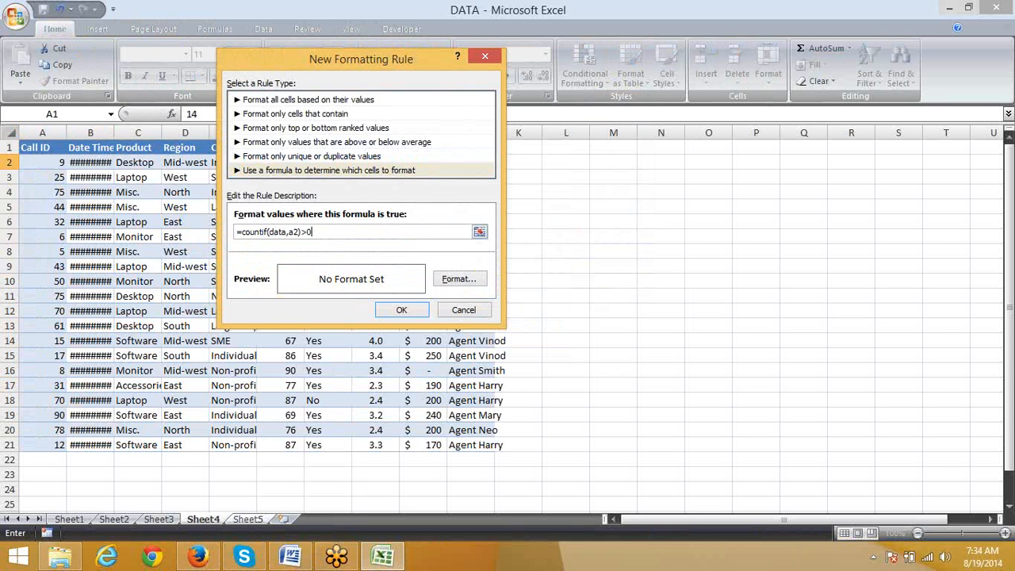
# Step: Give the rule a red background fill and apply it to A2
pyautogui.click(460, 279)
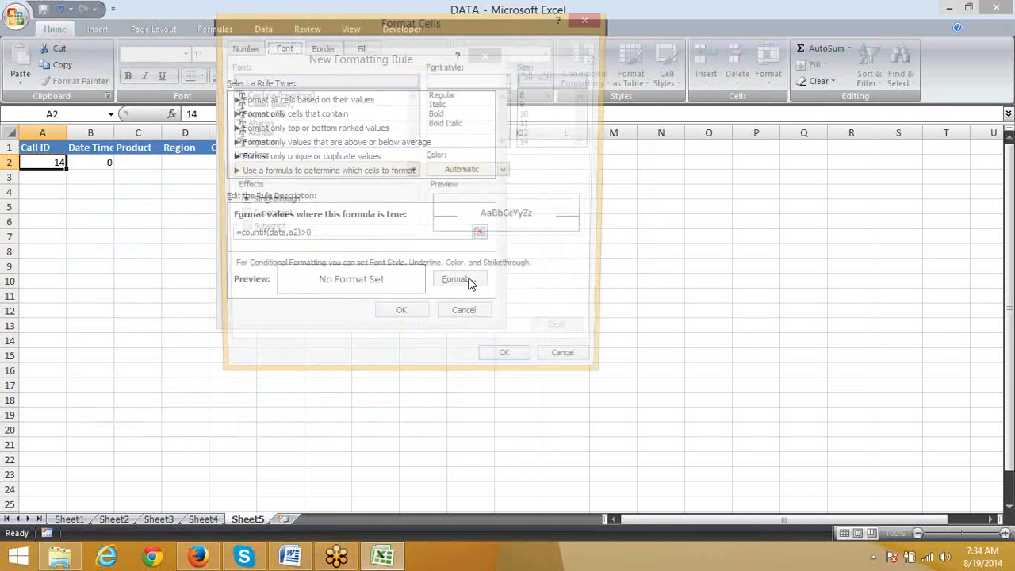
pyautogui.click(359, 49)
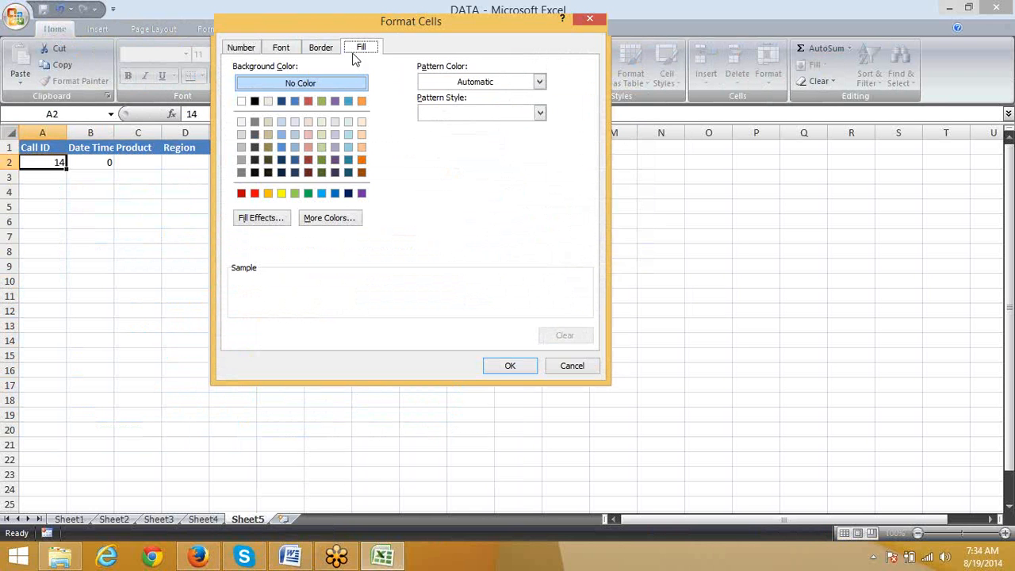
pyautogui.click(255, 192)
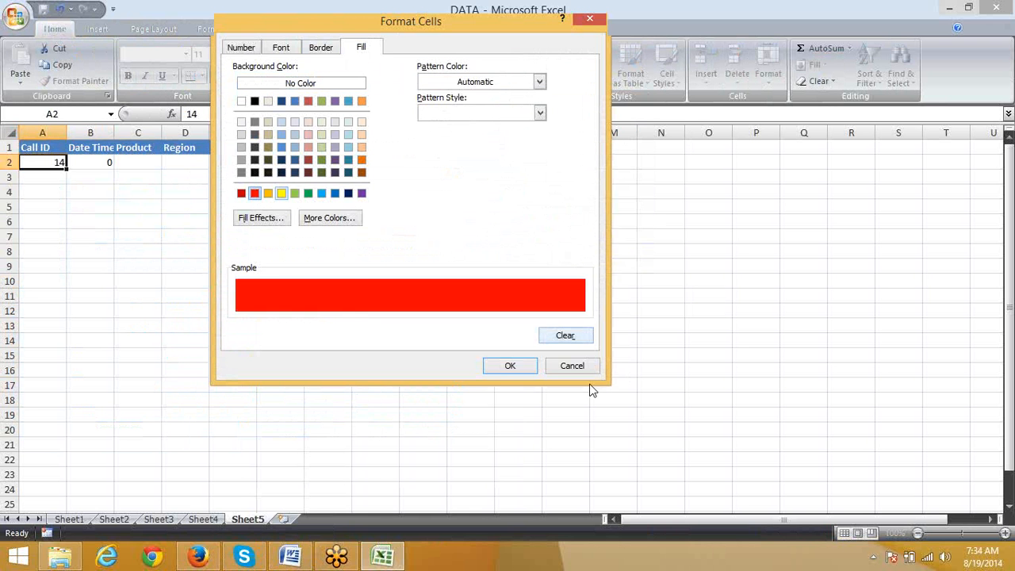
pyautogui.click(522, 367)
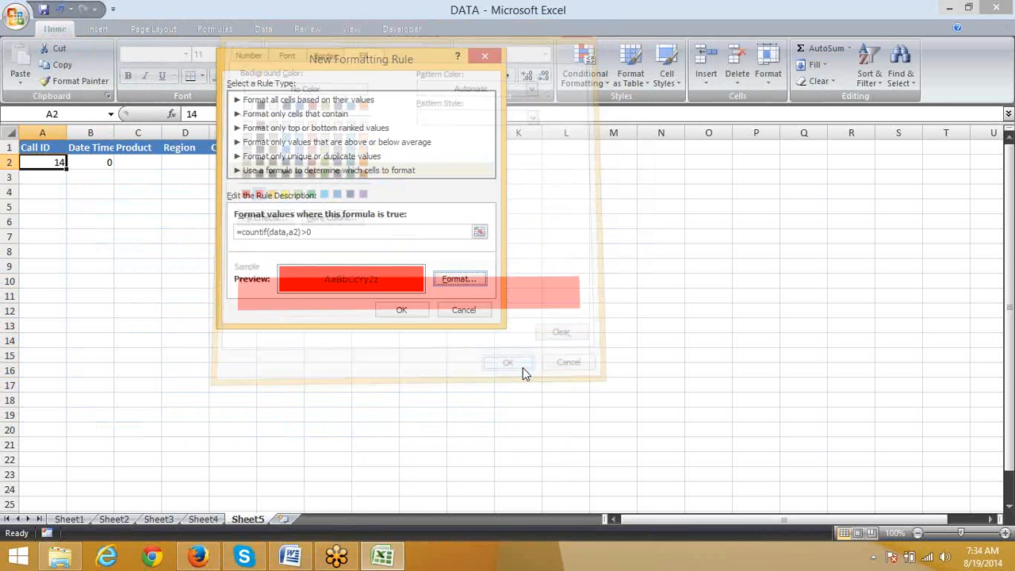
pyautogui.click(401, 309)
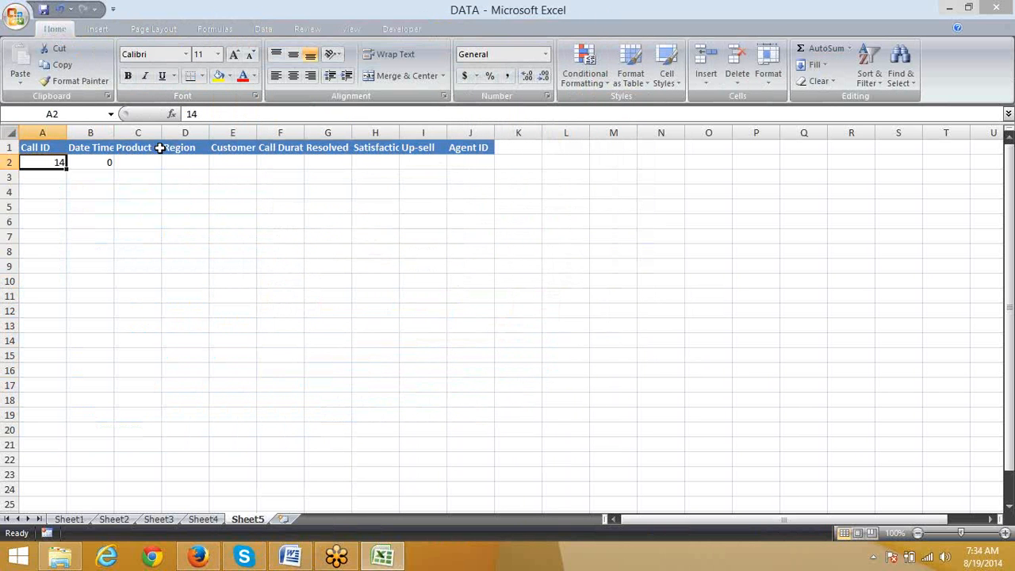
# Step: Copy A2's conditional format onto A2:A10 with Format Painter, and enter Call ID 15 in A2
pyautogui.click(73, 80)
pyautogui.moveTo(44, 273); pyautogui.dragTo(43, 162)
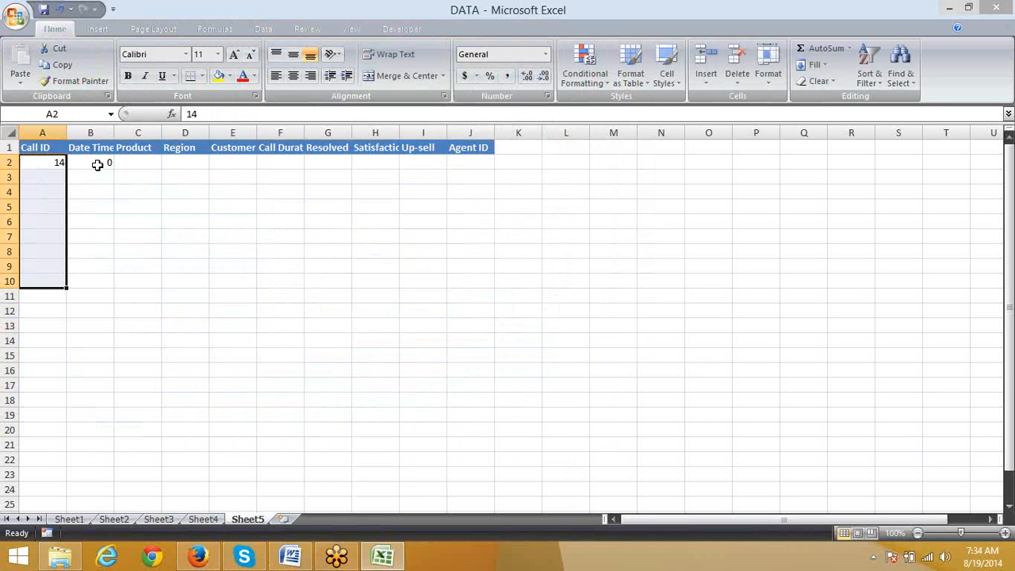
pyautogui.click(54, 159)
pyautogui.write('14')
pyautogui.press('Return')
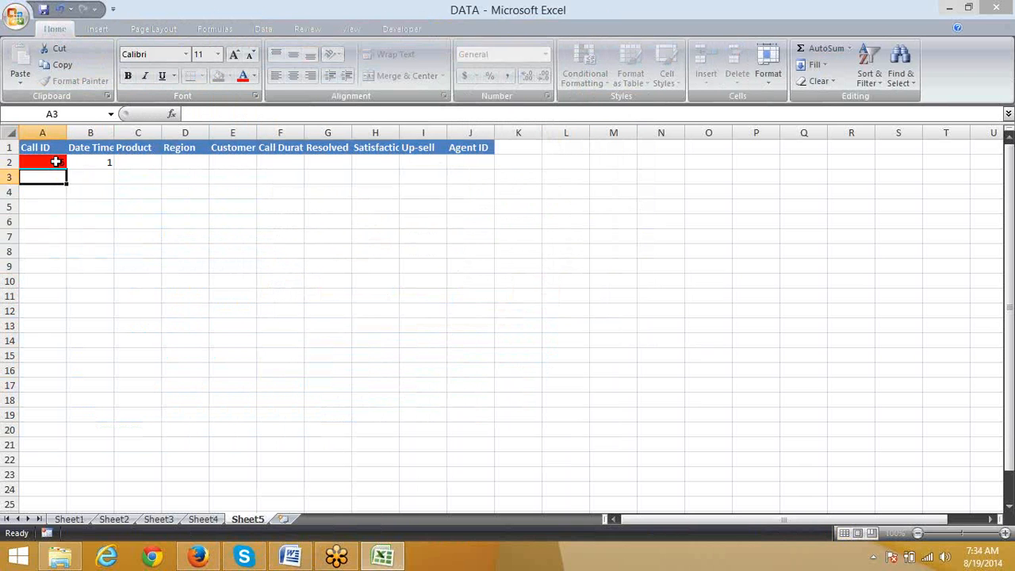
pyautogui.click(55, 162)
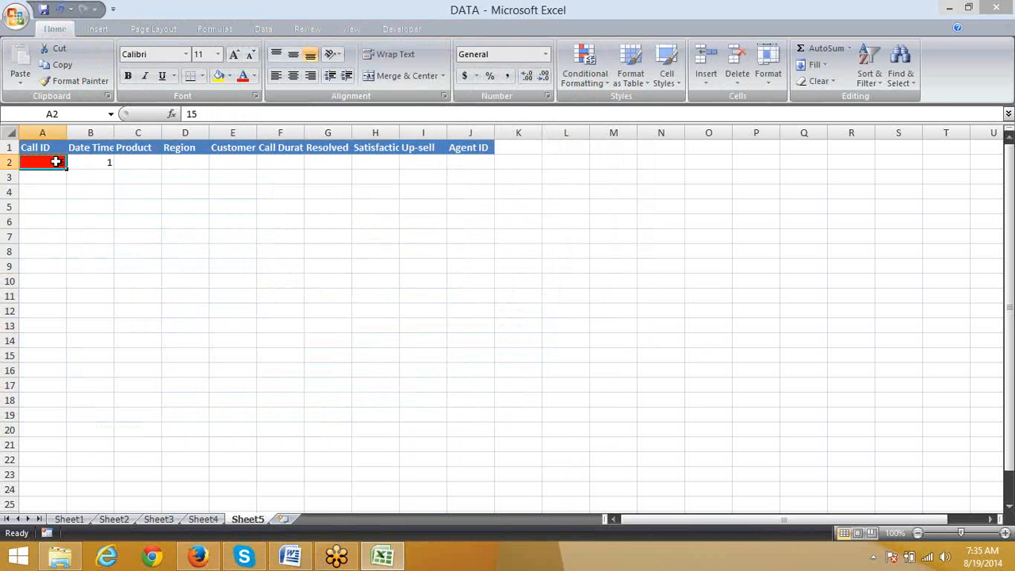
pyautogui.click(198, 521)
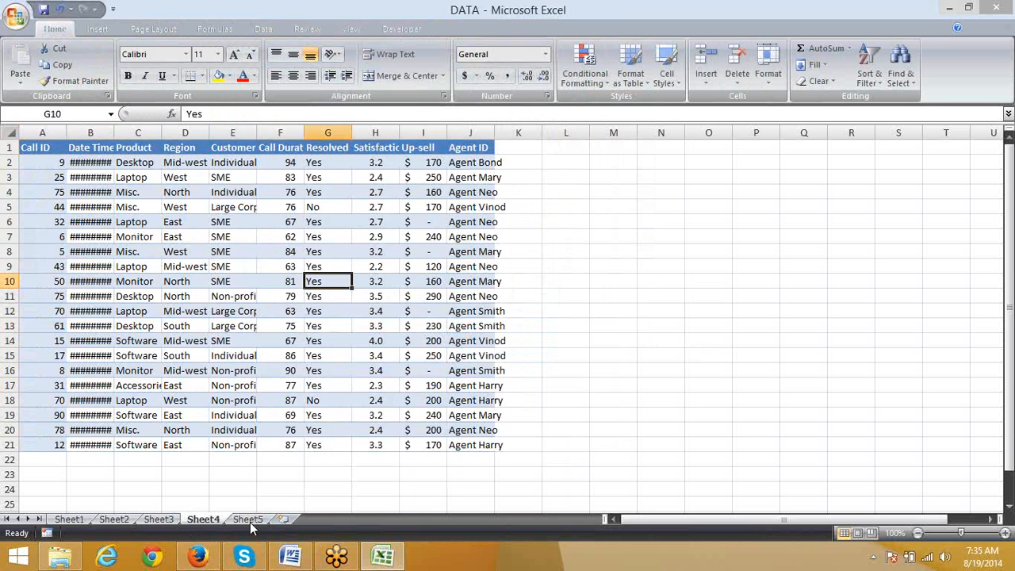
pyautogui.click(387, 462)
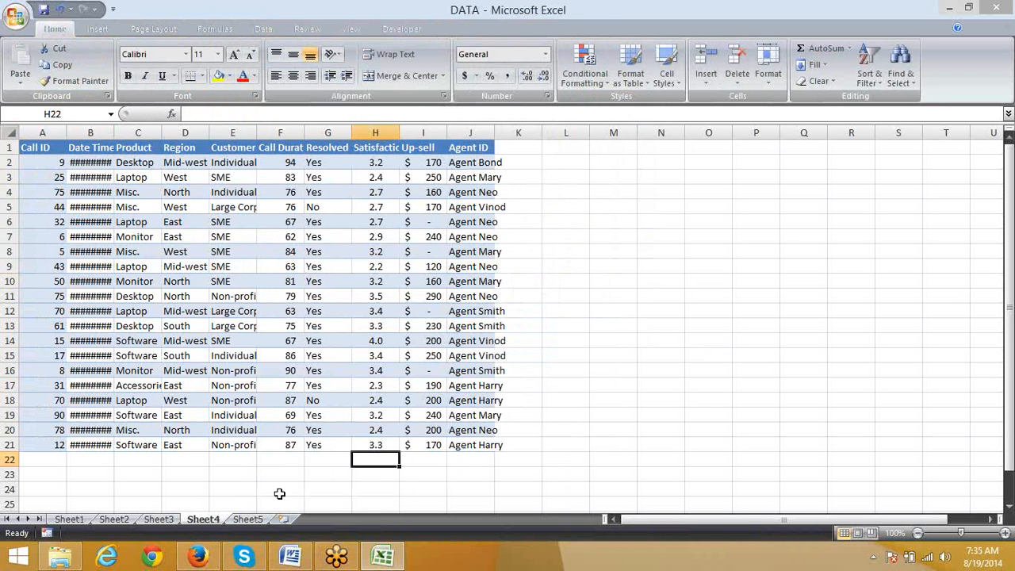
pyautogui.click(268, 473)
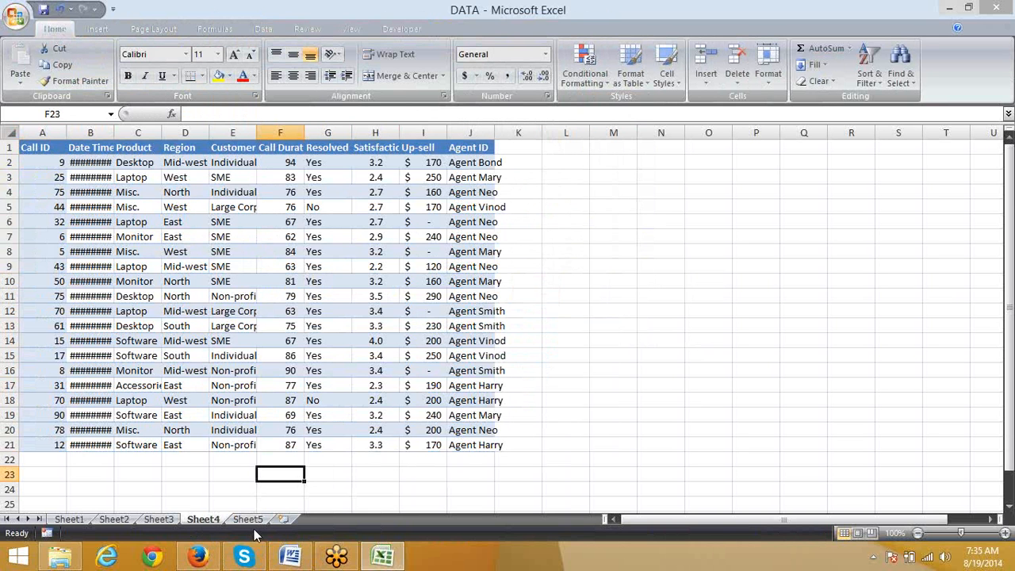
pyautogui.click(252, 521)
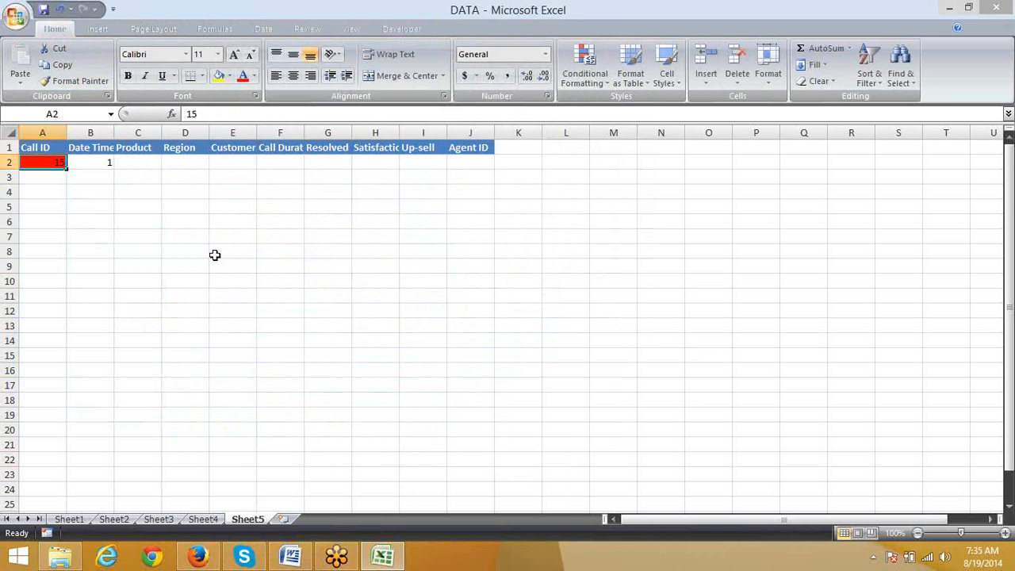
# Step: Enter =MAX(F:F) in L2 of Sheet4 to find the longest call duration
pyautogui.click(204, 519)
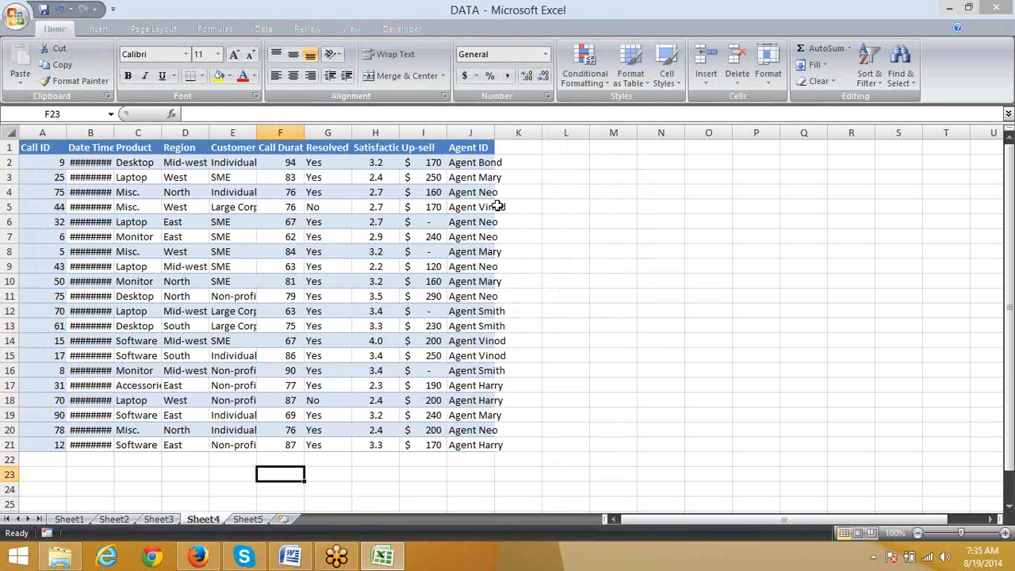
pyautogui.click(550, 165)
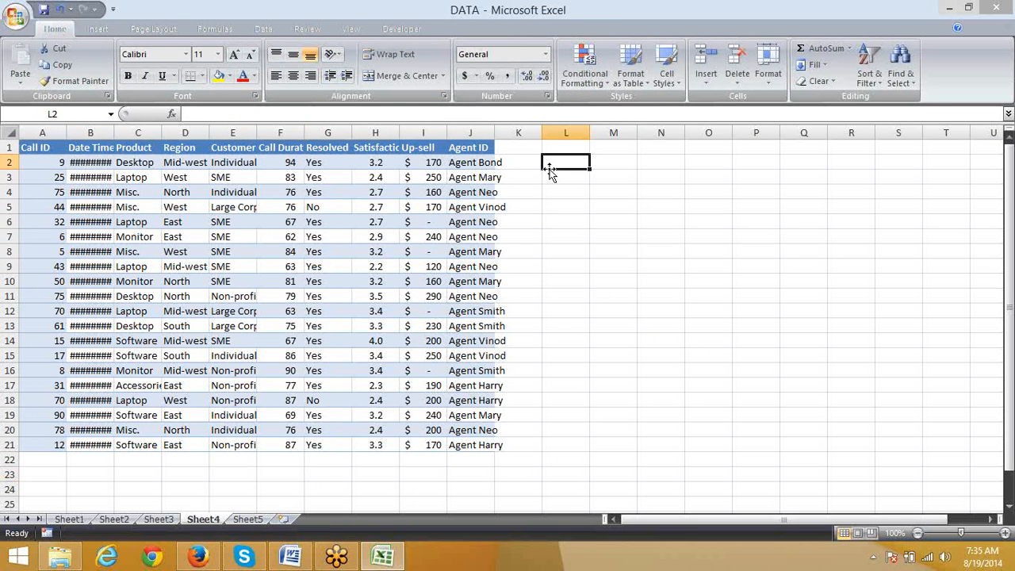
pyautogui.write('=ma')
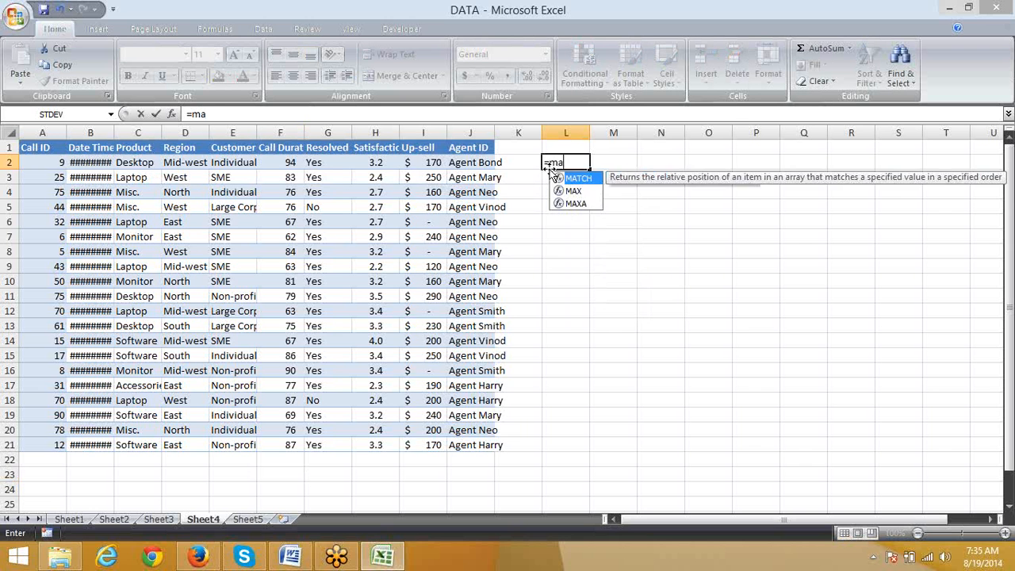
pyautogui.press('Down')
pyautogui.press('Tab')
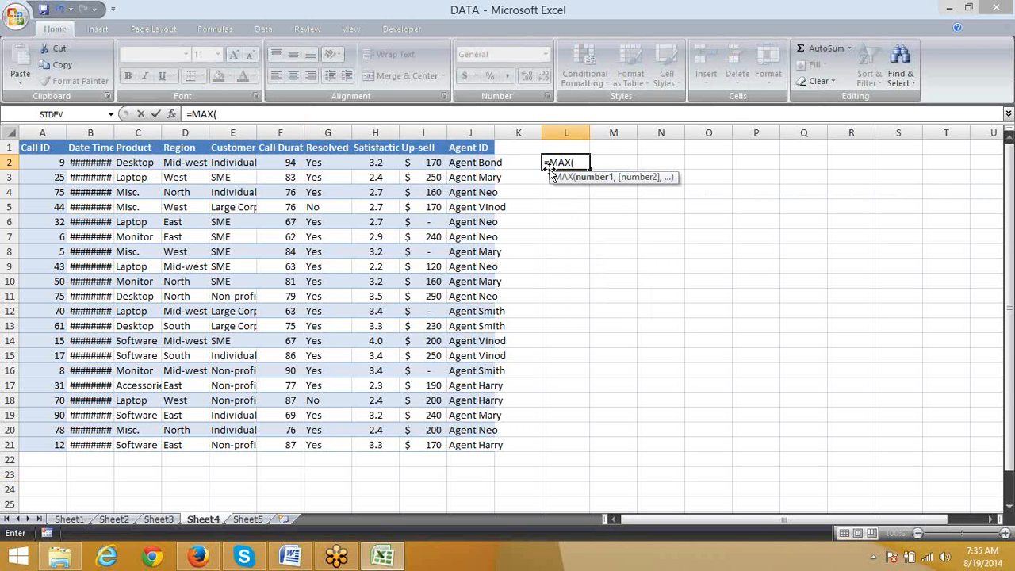
pyautogui.press('Left')
pyautogui.press('Left')
pyautogui.press('Left')
pyautogui.press('Left')
pyautogui.press('Left')
pyautogui.press('Left')
pyautogui.hotkey('ctrl', 'space')
pyautogui.press('Return')
pyautogui.press('Up')
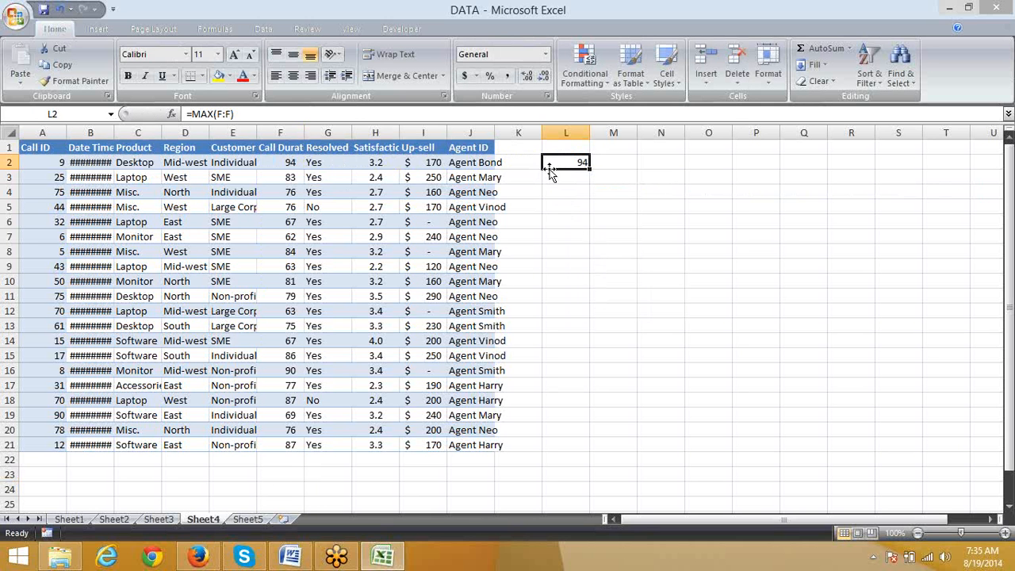
# Step: Enter =MIN(F:F) in M2 of Sheet4 to find the shortest call duration
pyautogui.press('Right')
pyautogui.write('=')
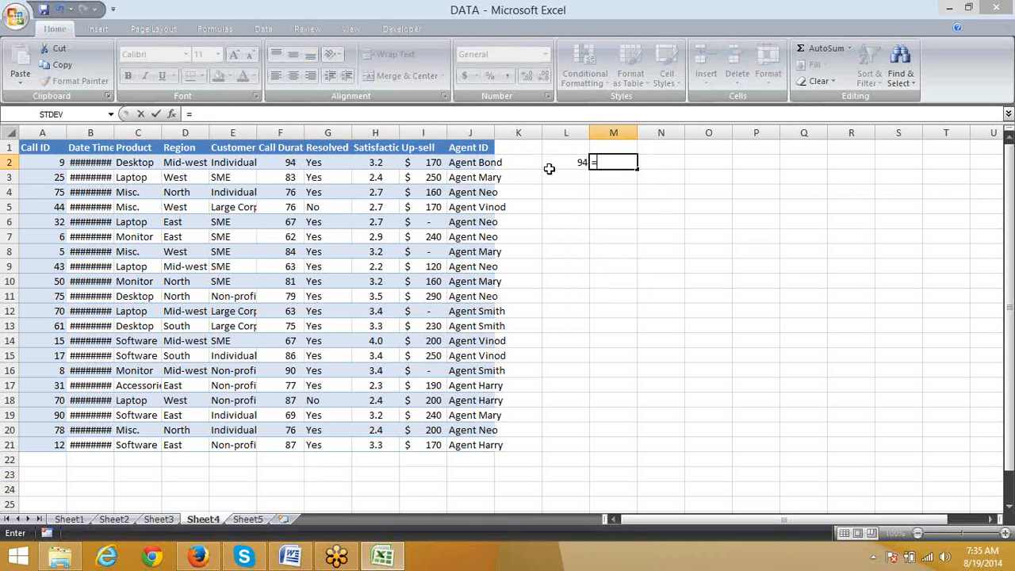
pyautogui.write('min')
pyautogui.press('Tab')
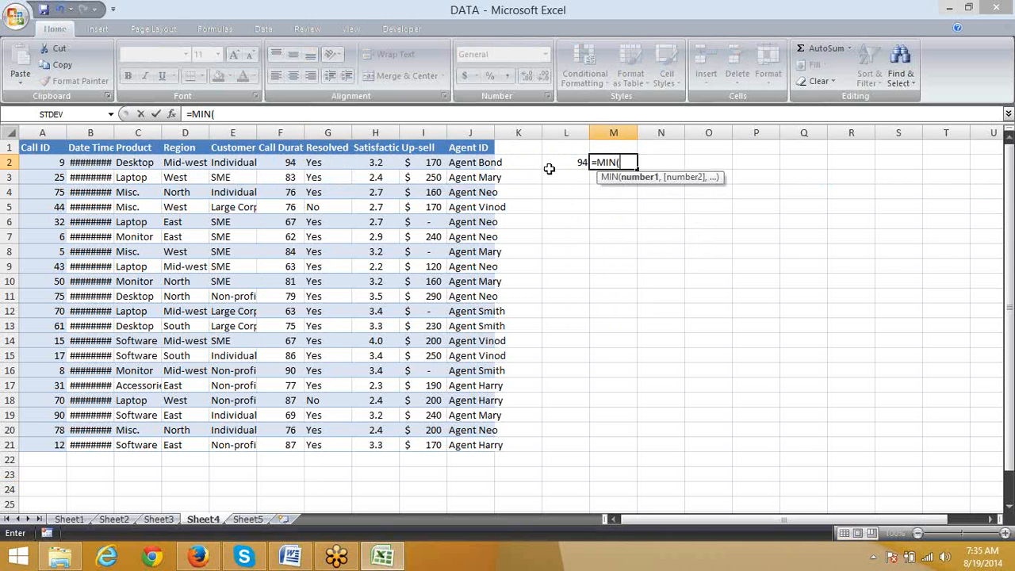
pyautogui.press('Left')
pyautogui.press('Left')
pyautogui.press('Left')
pyautogui.press('Left')
pyautogui.press('Left')
pyautogui.press('Left')
pyautogui.press('Left')
pyautogui.hotkey('ctrl', 'space')
pyautogui.press('Return')
pyautogui.press('Up')
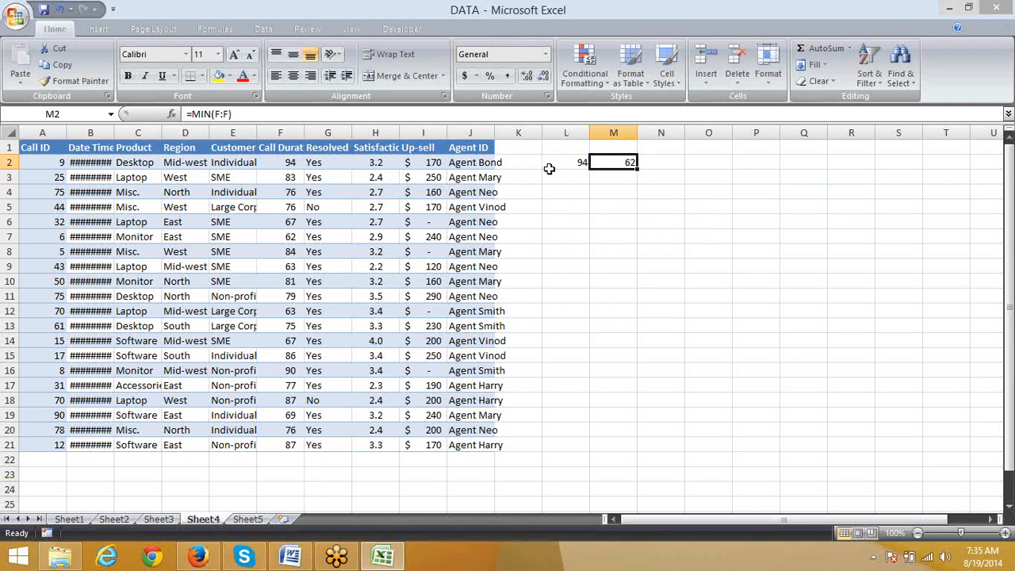
pyautogui.click(550, 170)
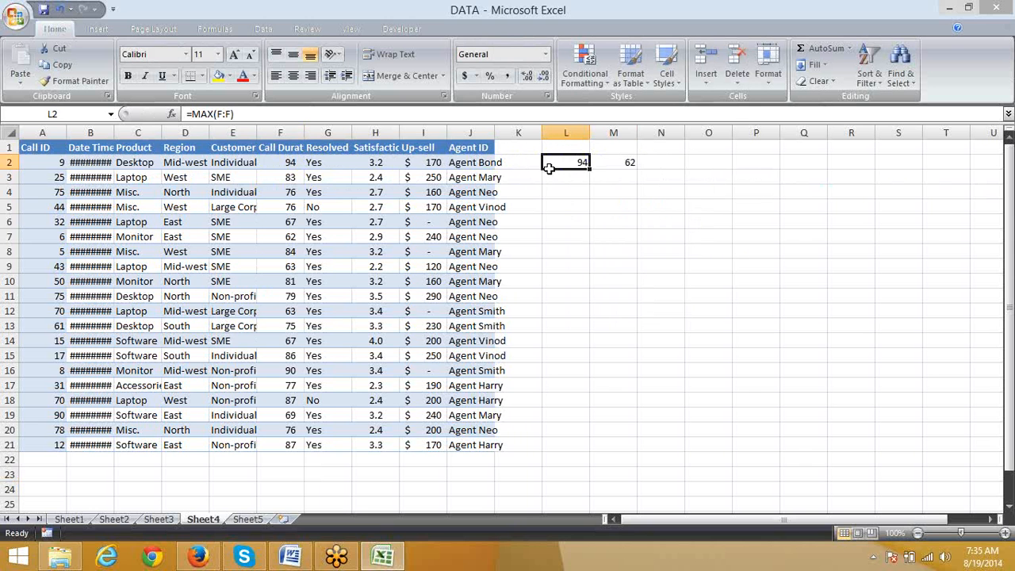
pyautogui.press('Right')
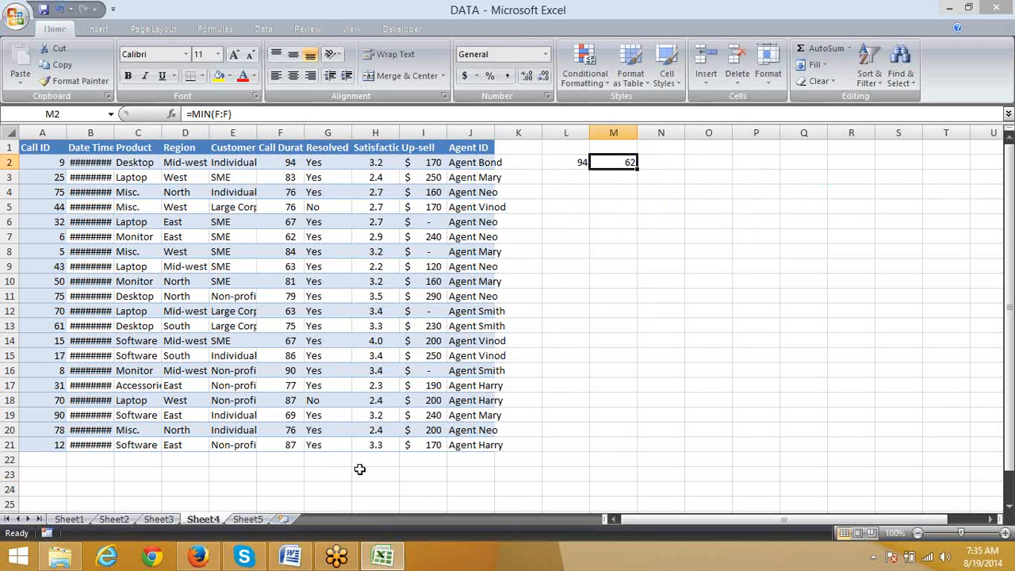
# Step: Insert a new worksheet and enter 0 in A1 and 0.2 in A2
pyautogui.click(279, 520)
pyautogui.click(255, 521)
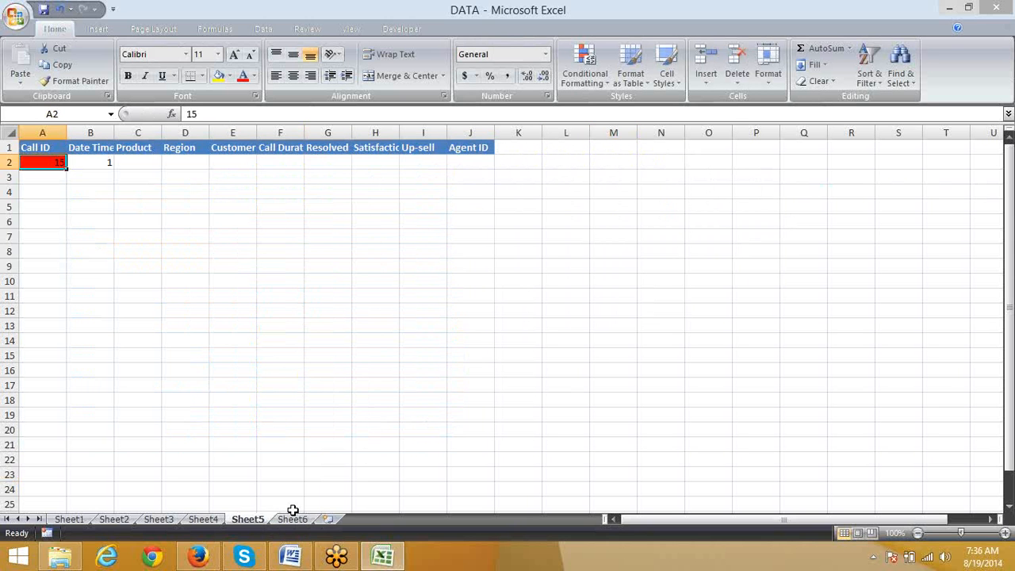
pyautogui.click(299, 520)
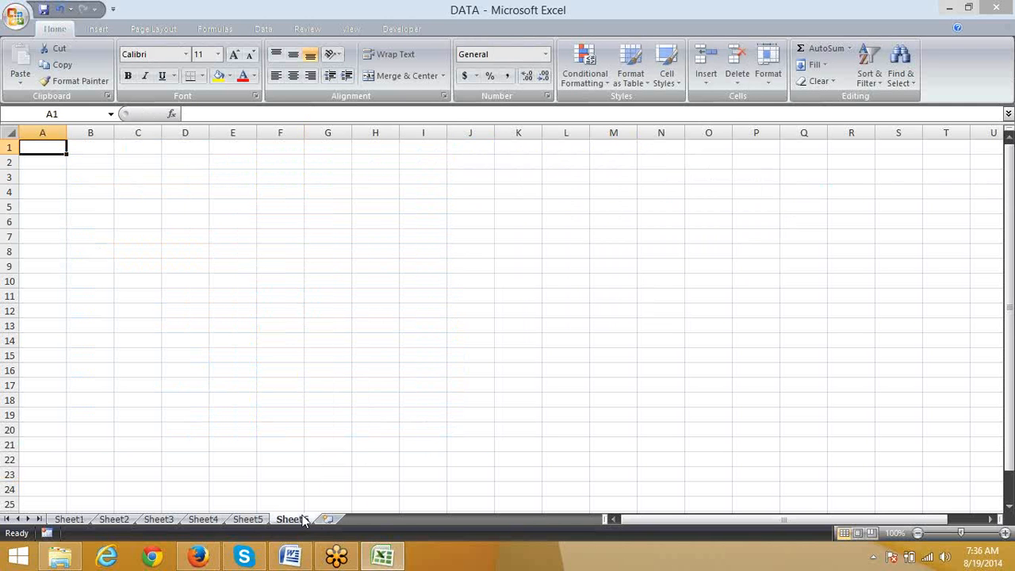
pyautogui.write('0')
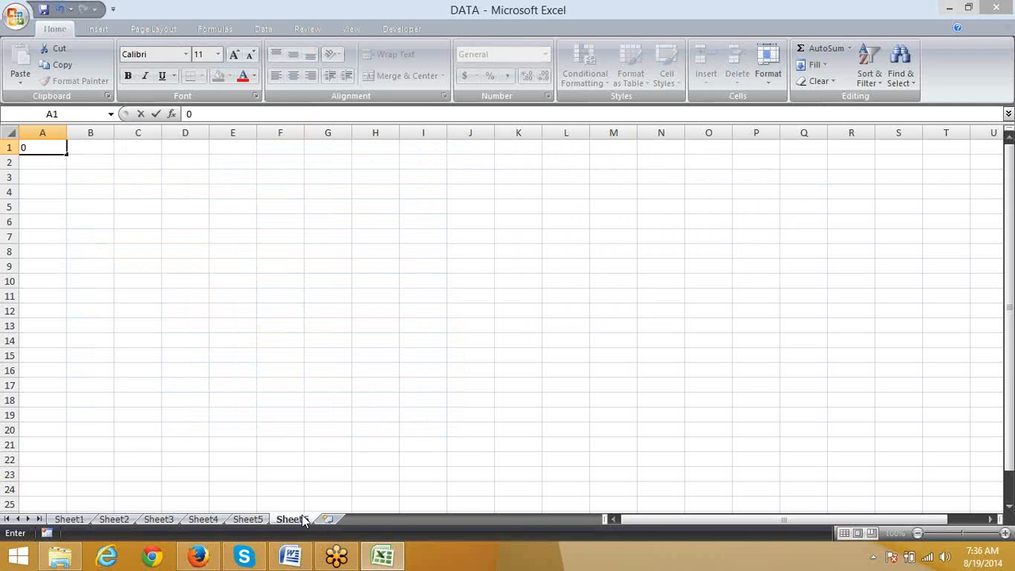
pyautogui.press('Return')
pyautogui.write('0.2')
pyautogui.press('Return')
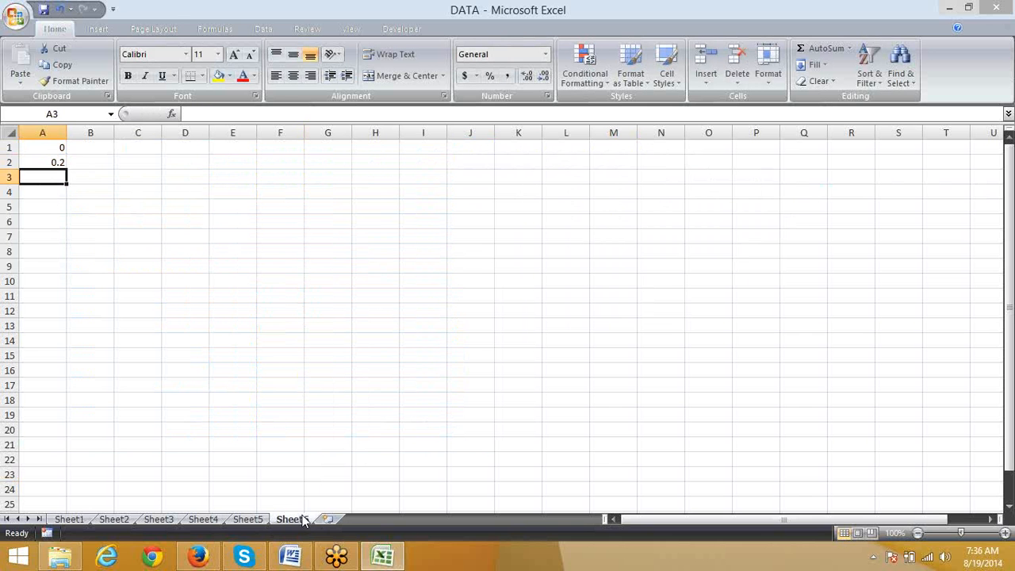
# Step: Enter =RAND() in A1 of Sheet6, replacing the 0
pyautogui.press('Up')
pyautogui.press('Up')
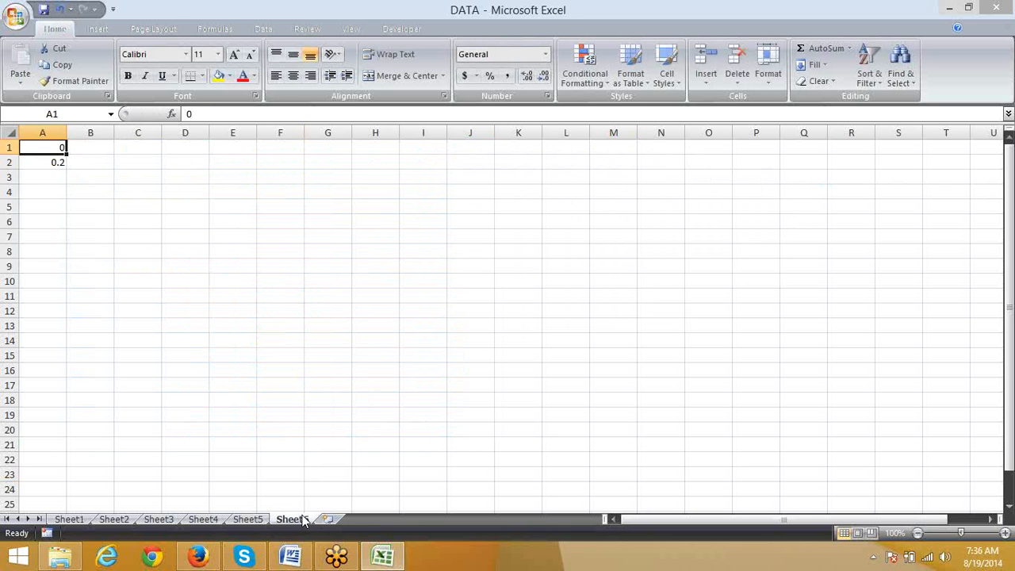
pyautogui.write('=ra')
pyautogui.press('Down')
pyautogui.press('Down')
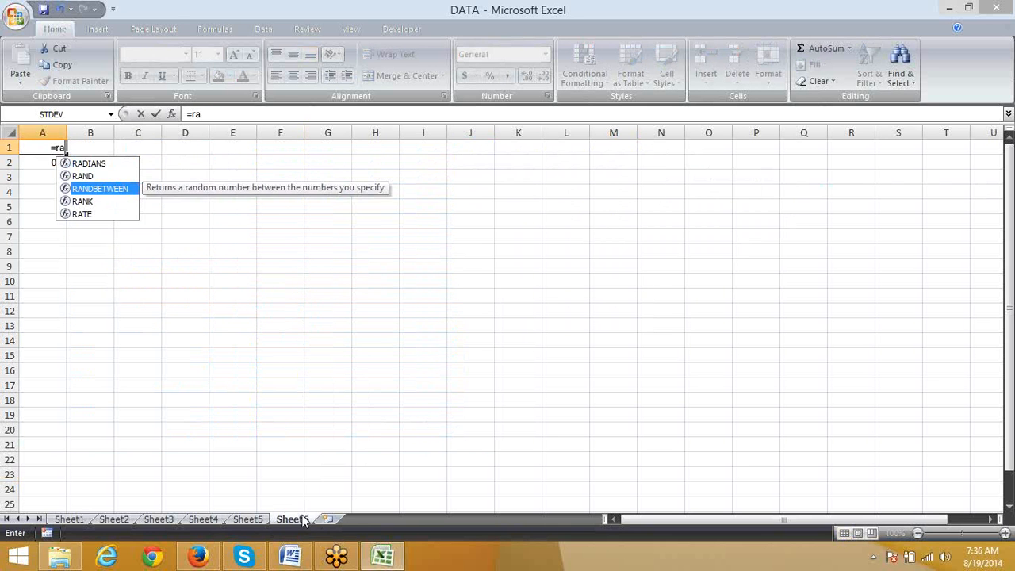
pyautogui.press('Up')
pyautogui.press('Tab')
pyautogui.hotkey('ctrl', 'Return')
# Step: Fill the RAND formula from A1 down through A17
pyautogui.hotkey('shift', 'Down')
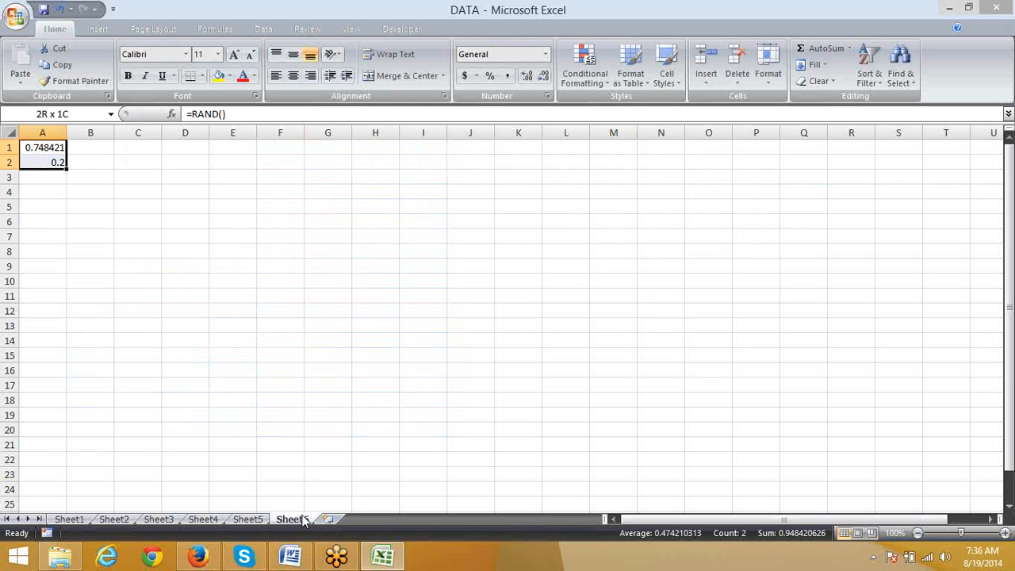
pyautogui.hotkey('shift', 'Down')
pyautogui.hotkey('shift', 'Down')
pyautogui.hotkey('shift', 'Down')
pyautogui.hotkey('shift', 'Down')
pyautogui.hotkey('shift', 'Down')
pyautogui.hotkey('shift', 'Down')
pyautogui.hotkey('shift', 'Down')
pyautogui.hotkey('shift', 'Down')
pyautogui.hotkey('shift', 'Down')
pyautogui.hotkey('shift', 'Down')
pyautogui.hotkey('shift', 'Down')
pyautogui.hotkey('shift', 'Down')
pyautogui.hotkey('shift', 'Down')
pyautogui.hotkey('shift', 'Down')
pyautogui.hotkey('shift', 'Down')
pyautogui.hotkey('ctrl', 'd')
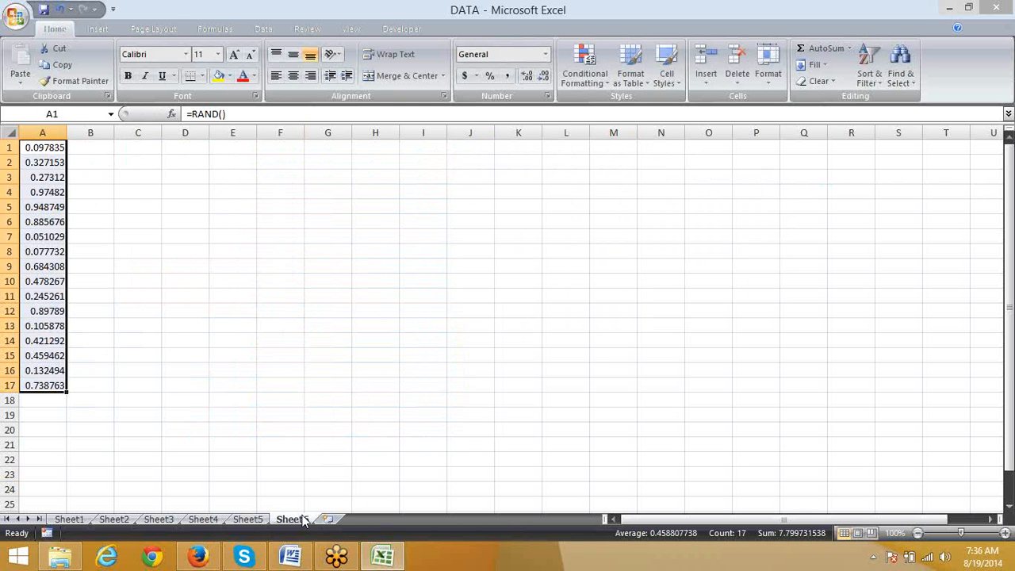
# Step: Convert the random-number formulas in A1:A17 to fixed numbers by copying them and pasting values in place
pyautogui.hotkey('ctrl', 'c')
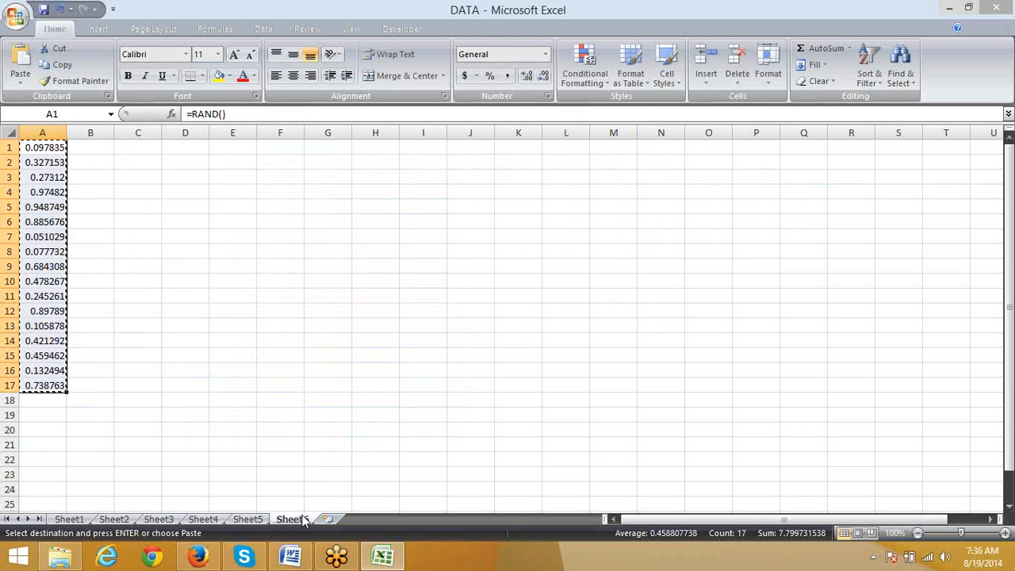
pyautogui.click(20, 79)
pyautogui.click(49, 131)
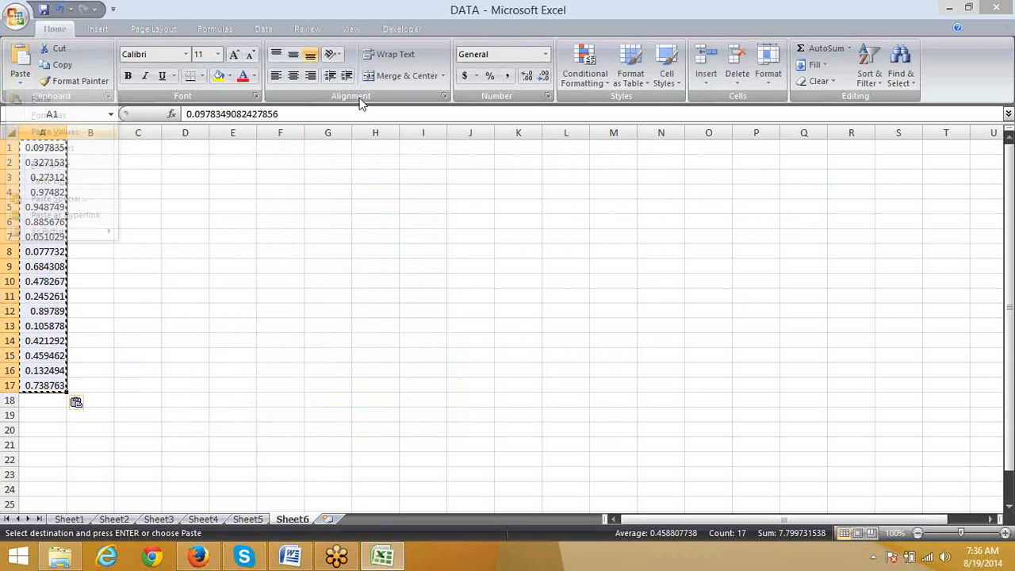
pyautogui.press('Escape')
# Step: Enter =MAX(A:A) in C2 to find the largest number in column A
pyautogui.press('Right')
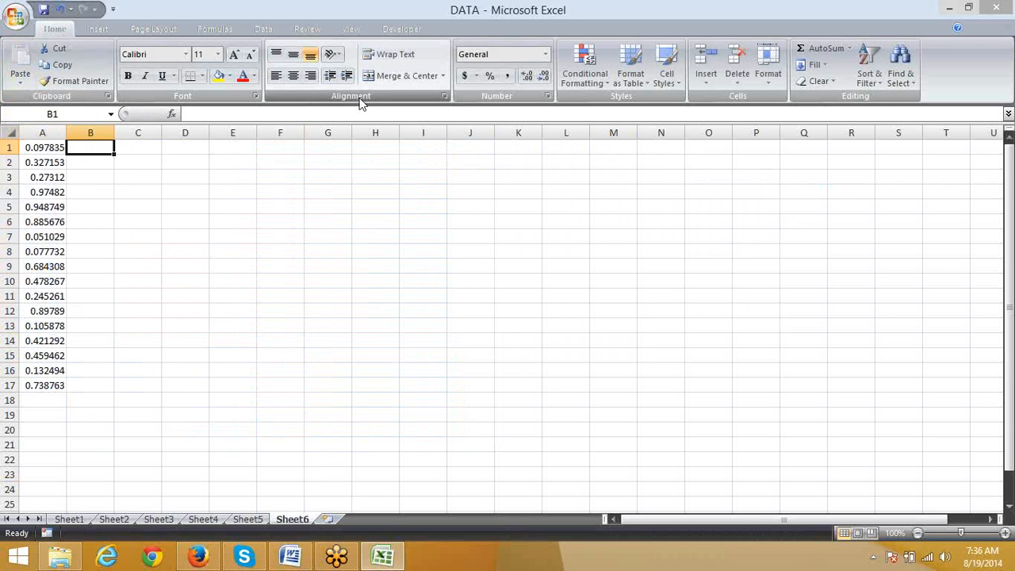
pyautogui.press('Down')
pyautogui.press('Right')
pyautogui.write('=max')
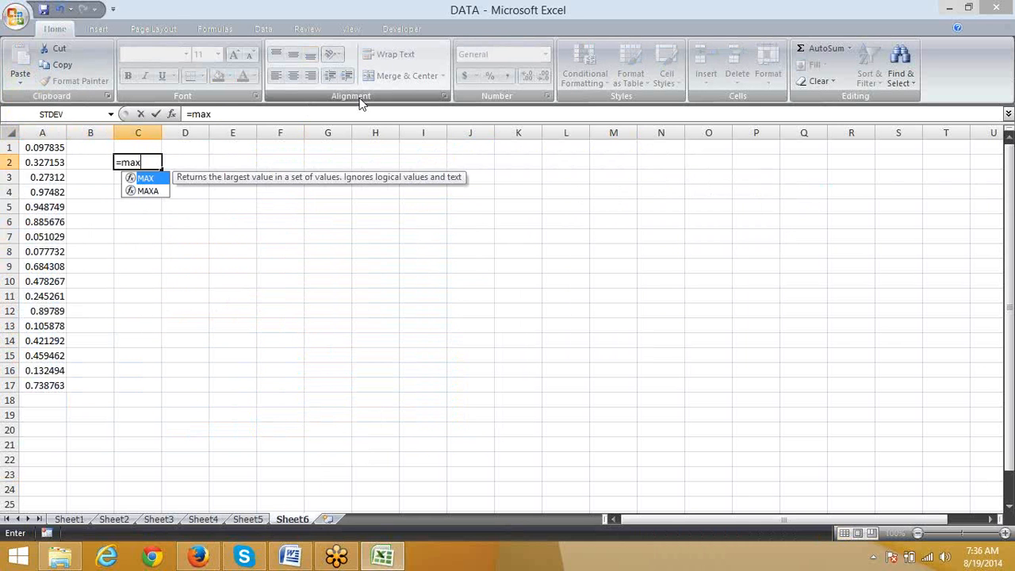
pyautogui.press('Tab')
pyautogui.press('Left')
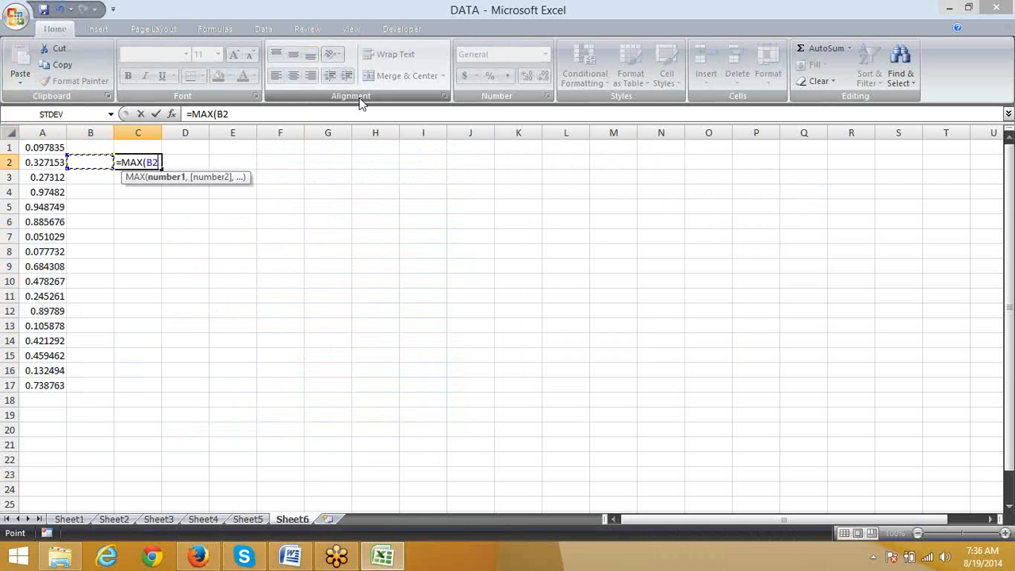
pyautogui.press('Left')
pyautogui.hotkey('ctrl', 'space')
pyautogui.press('Return')
pyautogui.press('Up')
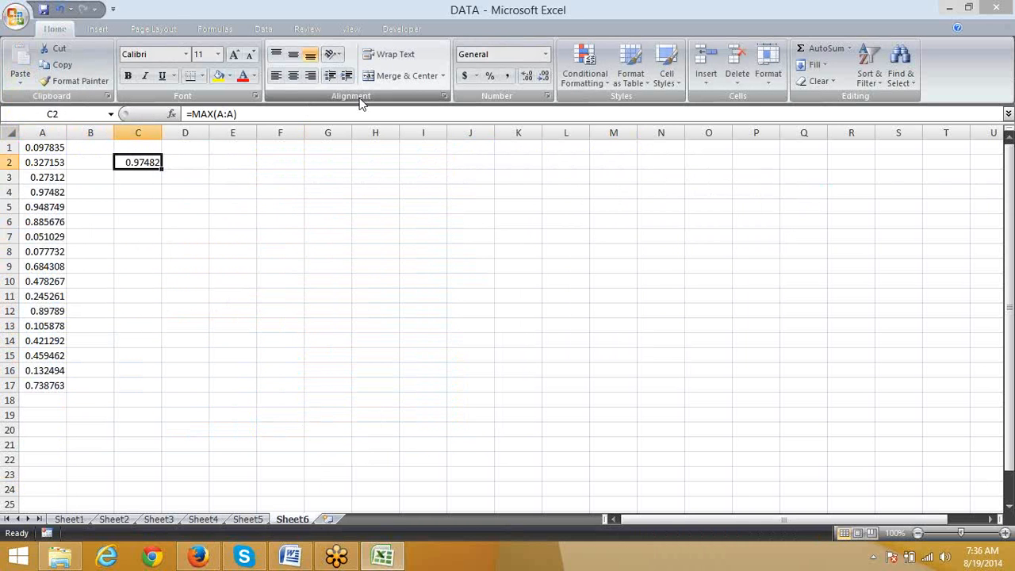
# Step: Replace the number in A4 with the logical value TRUE
pyautogui.press('Down')
pyautogui.press('Left')
pyautogui.press('Left')
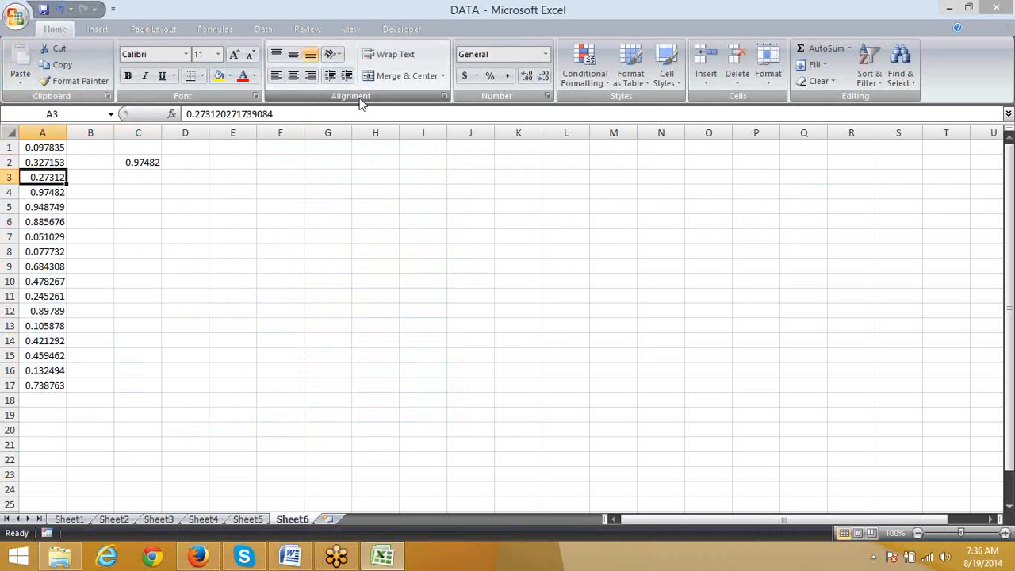
pyautogui.press('Down')
pyautogui.write('tr')
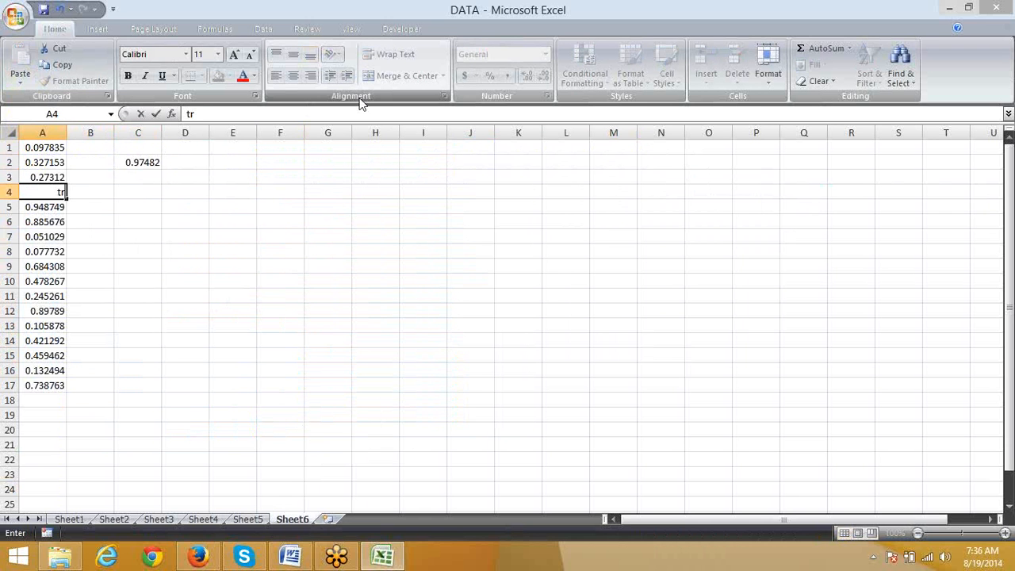
pyautogui.write('ue')
pyautogui.press('Return')
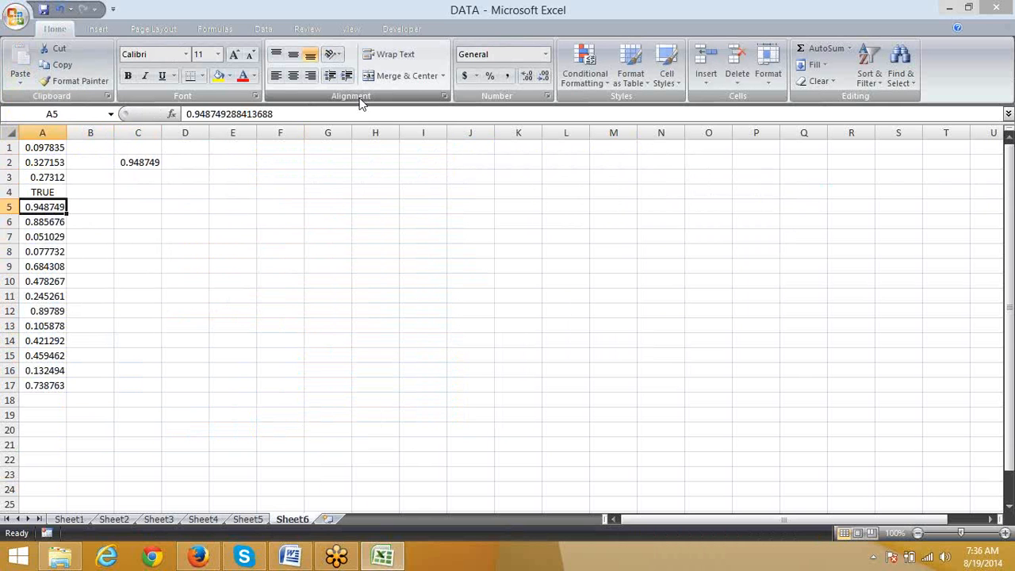
# Step: Enter =MAXA(A:A) in D2, beside the MAX formula, to include logical values in the maximum
pyautogui.press('Right')
pyautogui.press('Right')
pyautogui.press('Up')
pyautogui.press('Up')
pyautogui.press('Up')
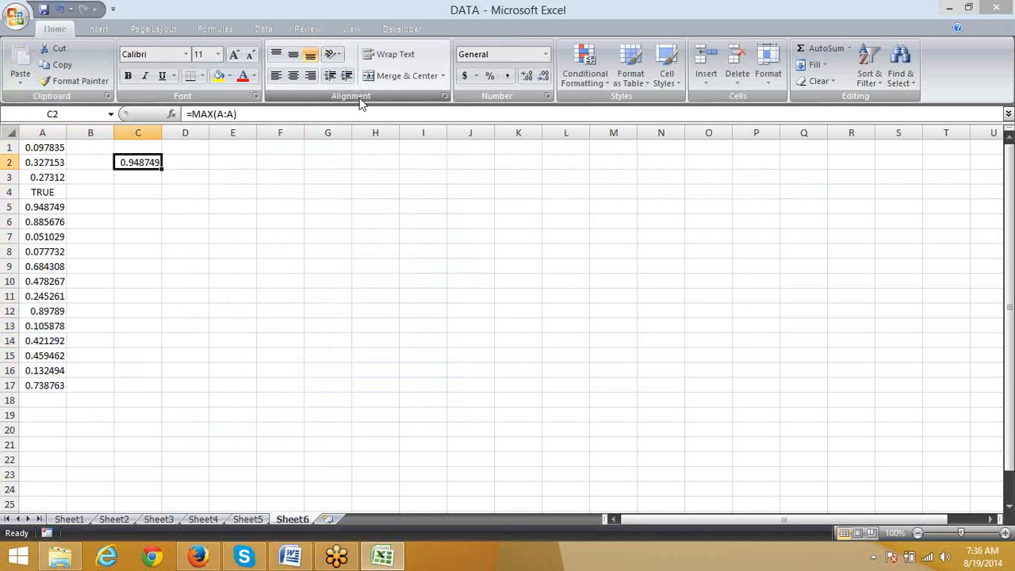
pyautogui.press('Right')
pyautogui.write('=ma')
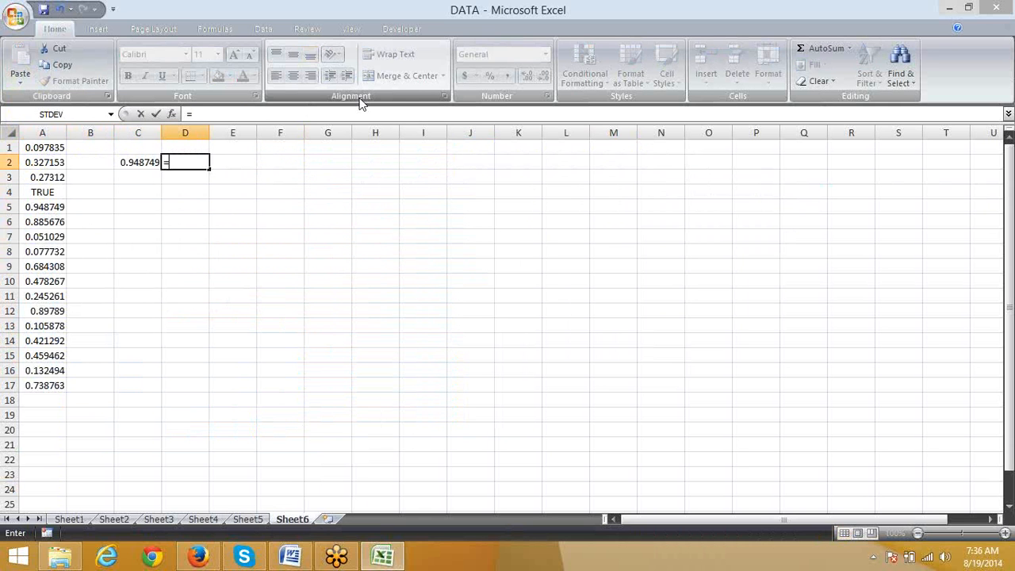
pyautogui.press('Down')
pyautogui.press('Down')
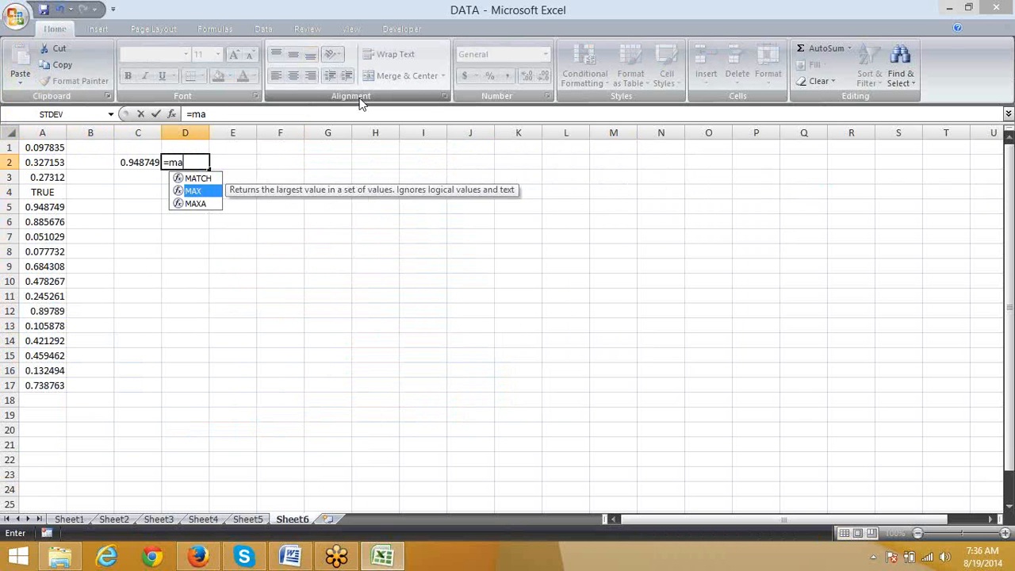
pyautogui.press('Tab')
pyautogui.press('Left')
pyautogui.press('Left')
pyautogui.press('Left')
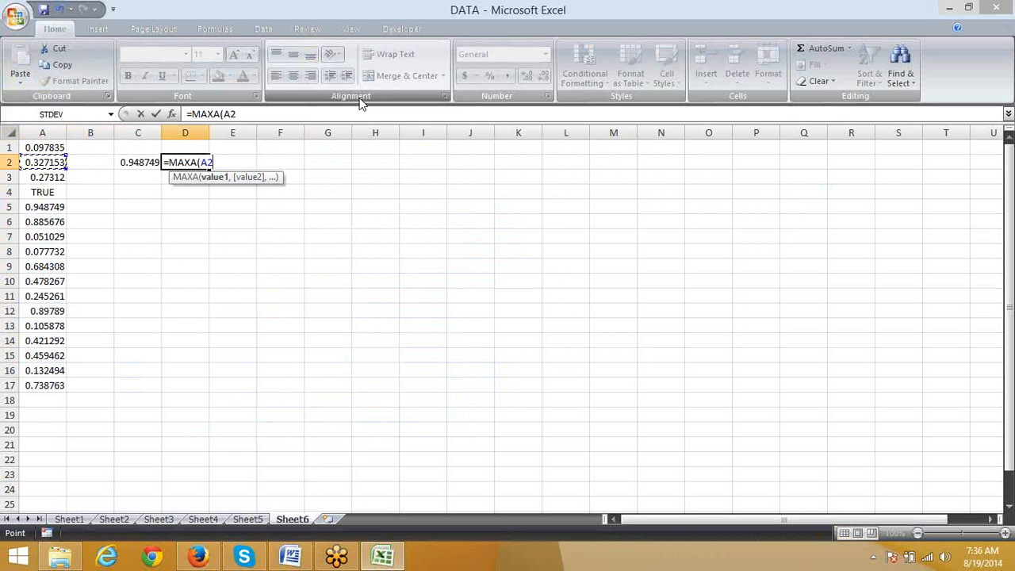
pyautogui.hotkey('ctrl', 'shift', 'Down')
pyautogui.press('Return')
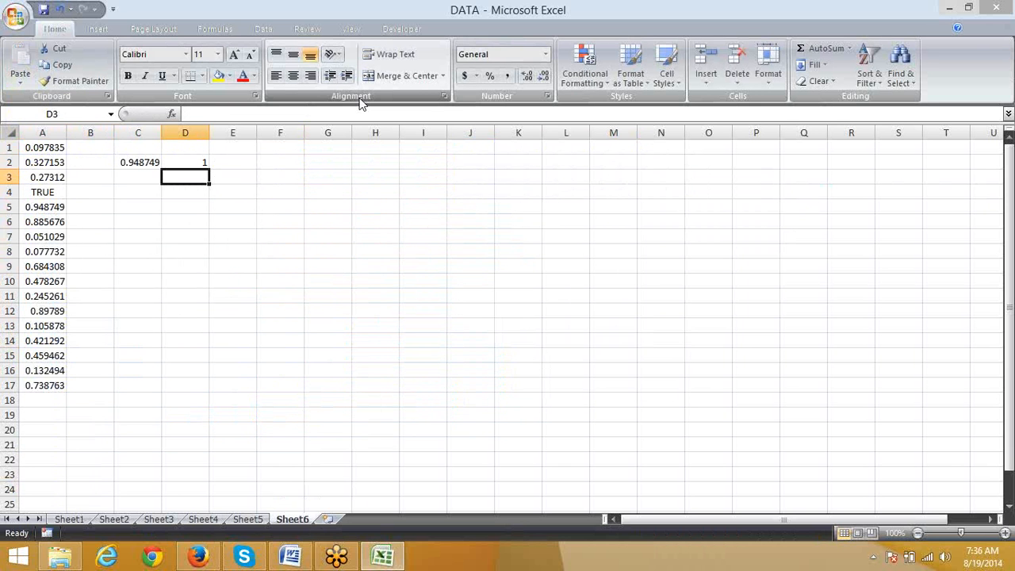
# Step: Examine the logical value in A4 and compare the MAX formula in C2 with the MAXA formula in D2
pyautogui.press('Down')
pyautogui.press('Left')
pyautogui.press('Left')
pyautogui.press('Left')
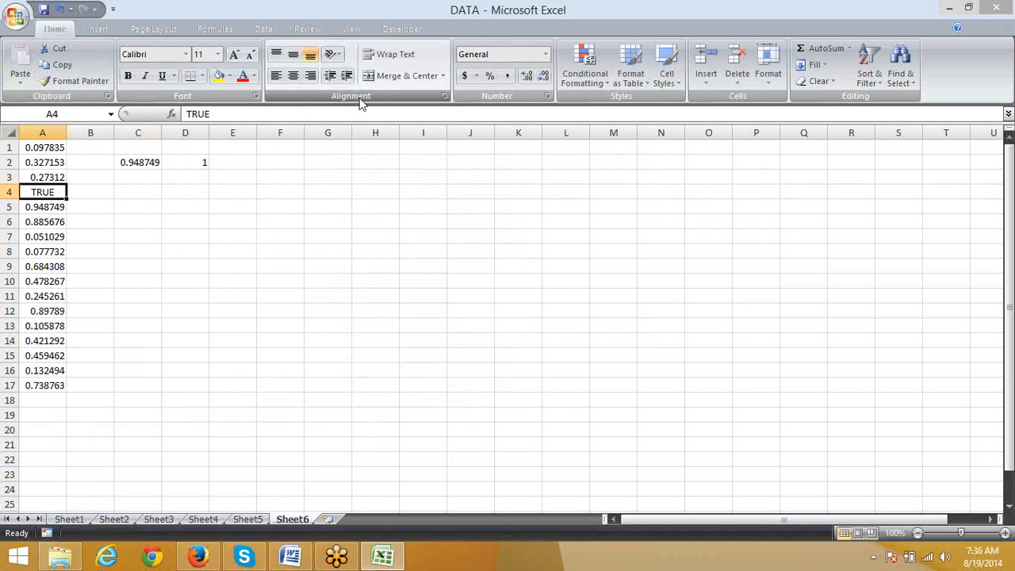
pyautogui.press('Right')
pyautogui.press('Right')
pyautogui.press('Up')
pyautogui.press('Up')
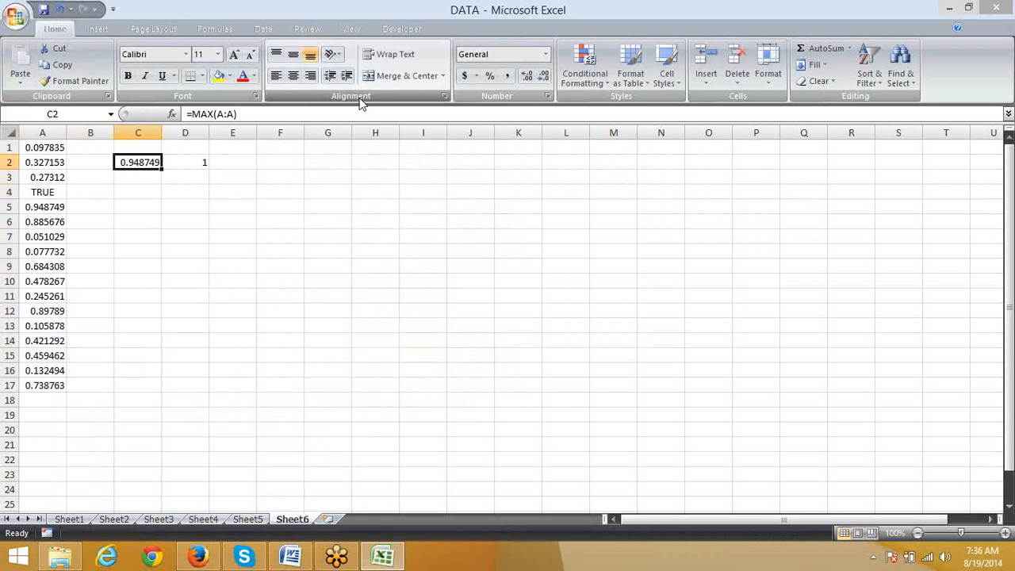
pyautogui.press('Right')
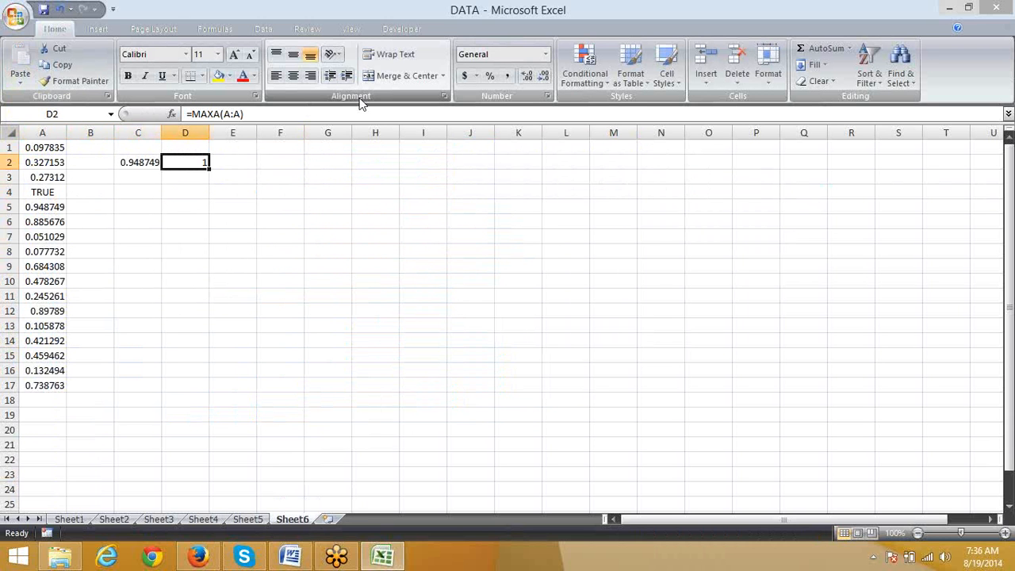
# Step: Enter =MIN(A:A) in C3 to find the smallest number in column A
pyautogui.press('Down')
pyautogui.press('Left')
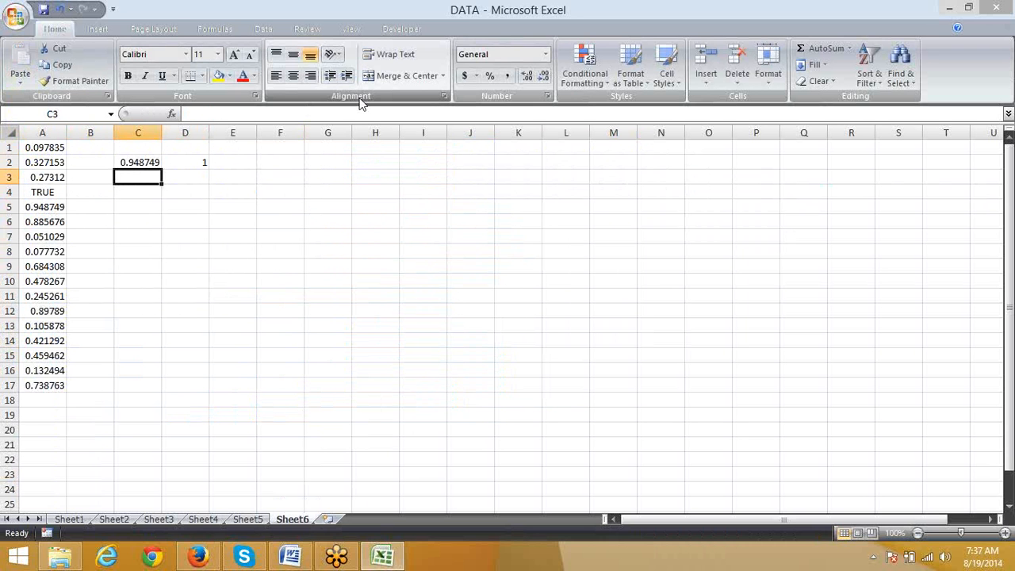
pyautogui.write('=mi')
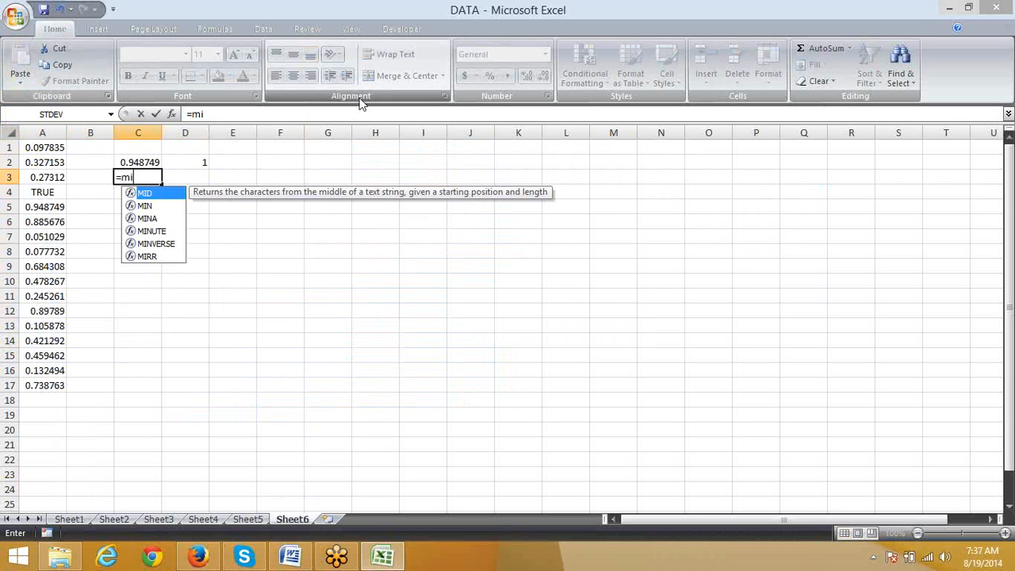
pyautogui.write('n')
pyautogui.press('Tab')
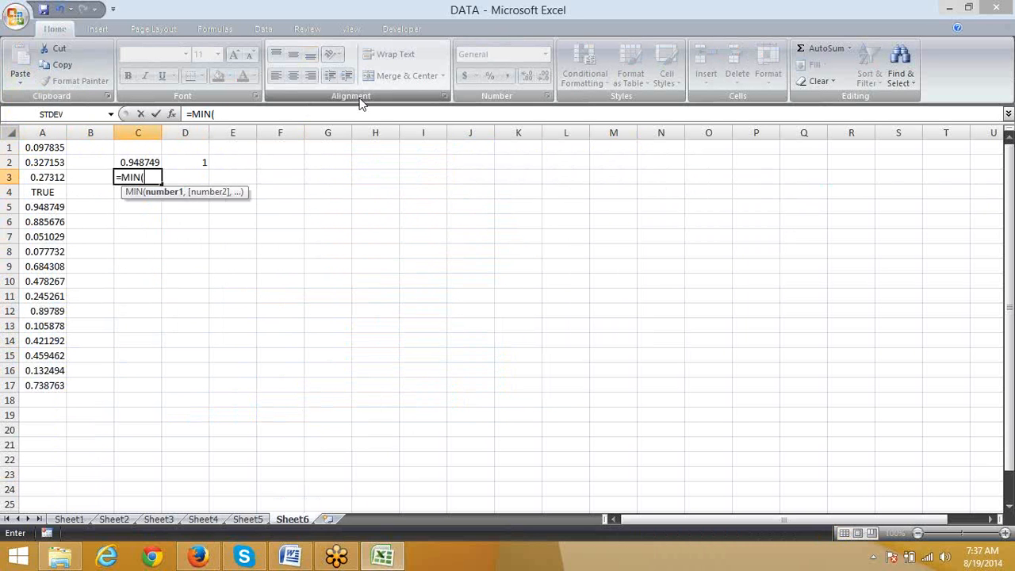
pyautogui.press('Left')
pyautogui.press('Left')
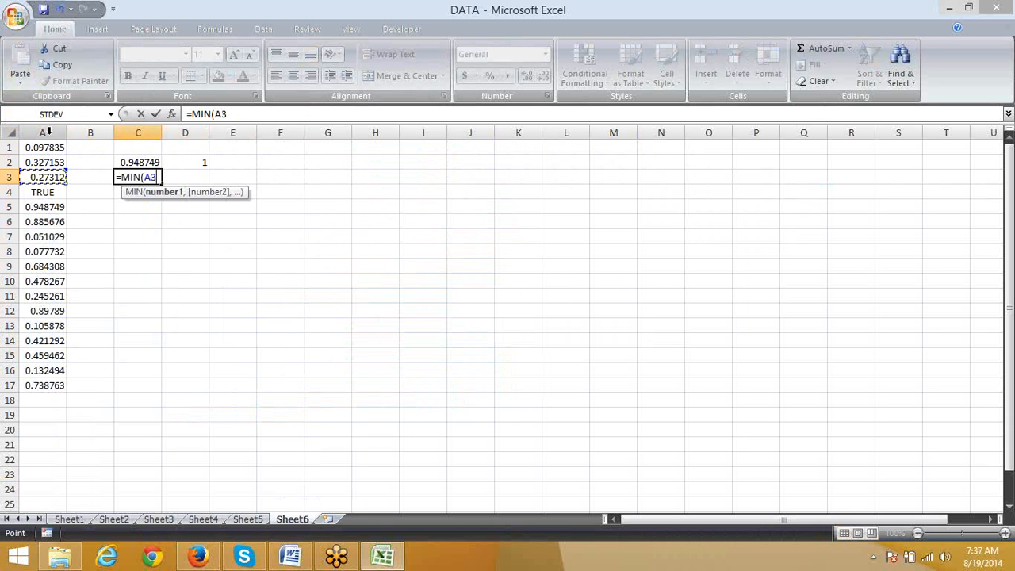
pyautogui.press('Up')
pyautogui.press('Up')
pyautogui.click(48, 132)
pyautogui.click(37, 207)
pyautogui.click(48, 174)
pyautogui.click(60, 129)
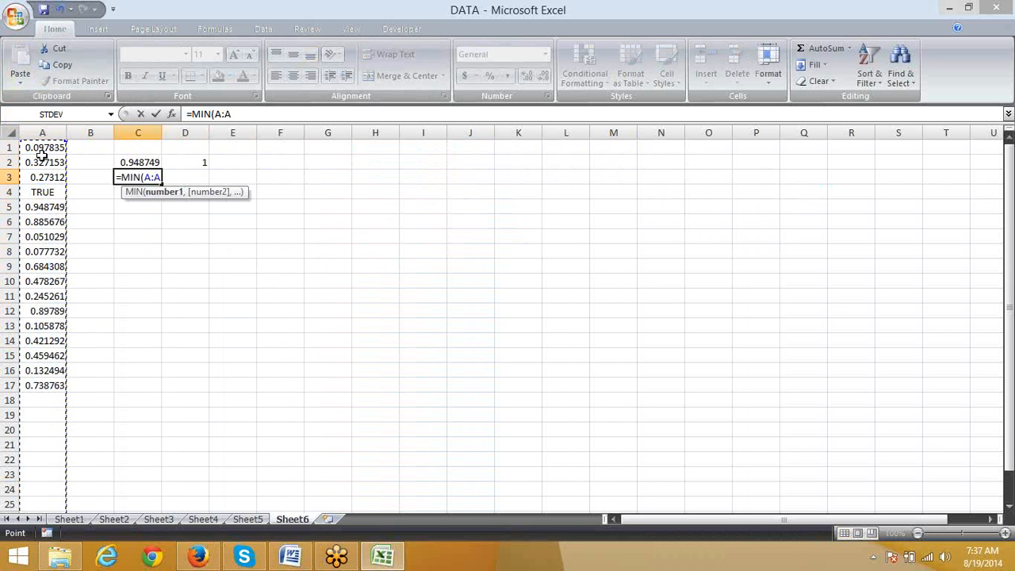
pyautogui.press('Return')
pyautogui.press('Up')
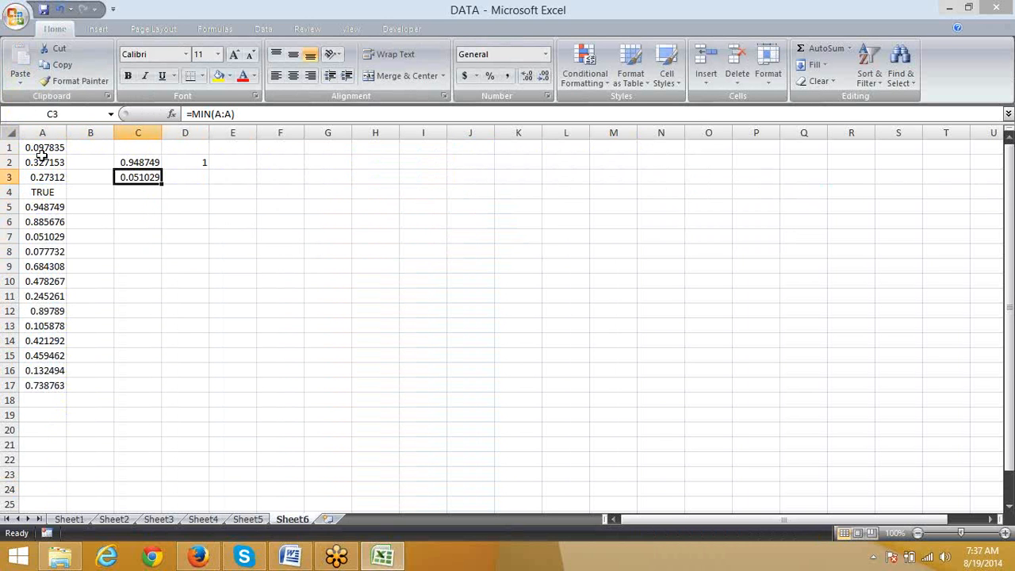
# Step: Enter =MINA(A:A) in D3, beside the MIN formula, to include logical values in the minimum
pyautogui.press('Right')
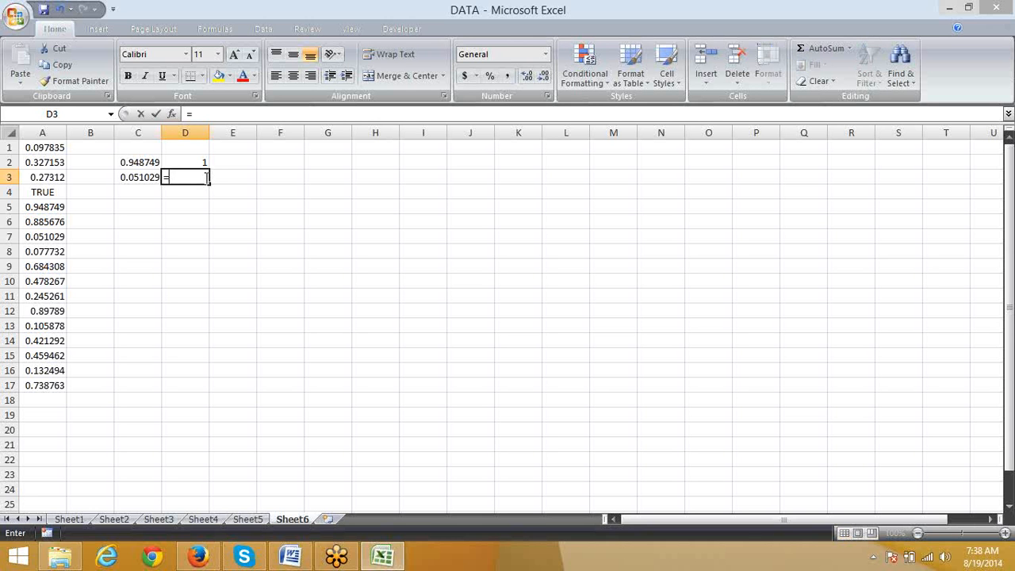
pyautogui.write('=0')
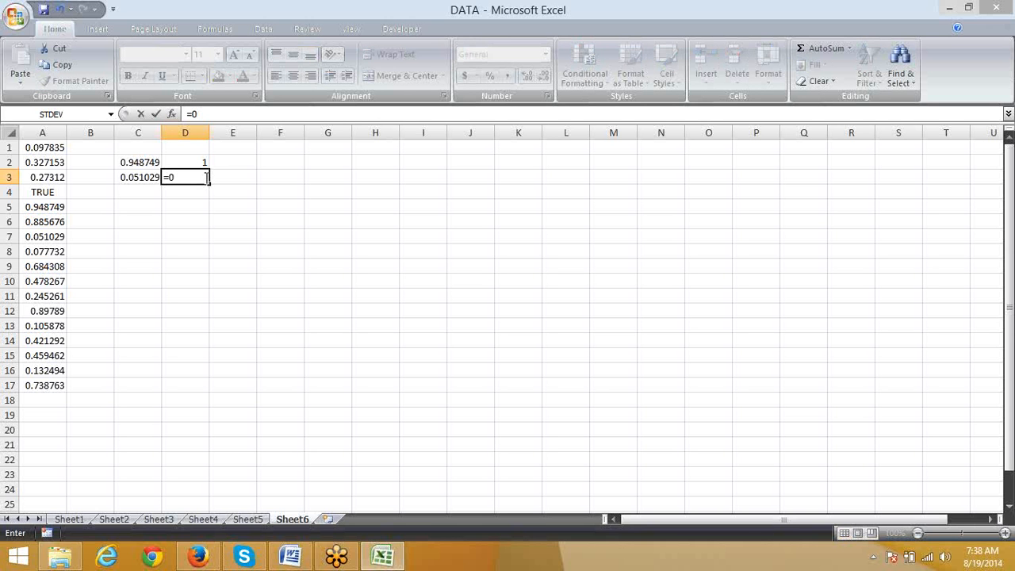
pyautogui.write('a')
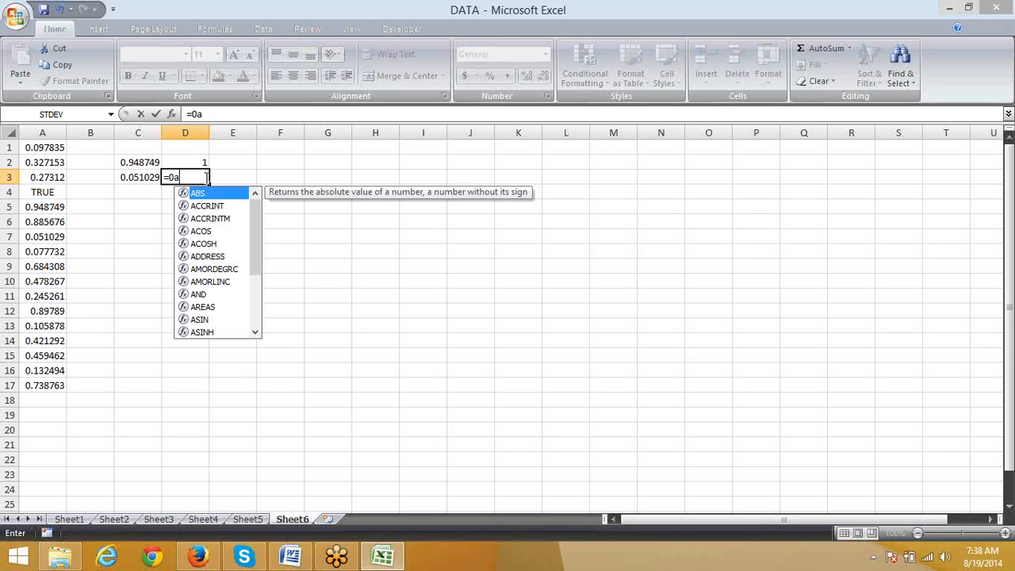
pyautogui.press('BackSpace')
pyautogui.press('BackSpace')
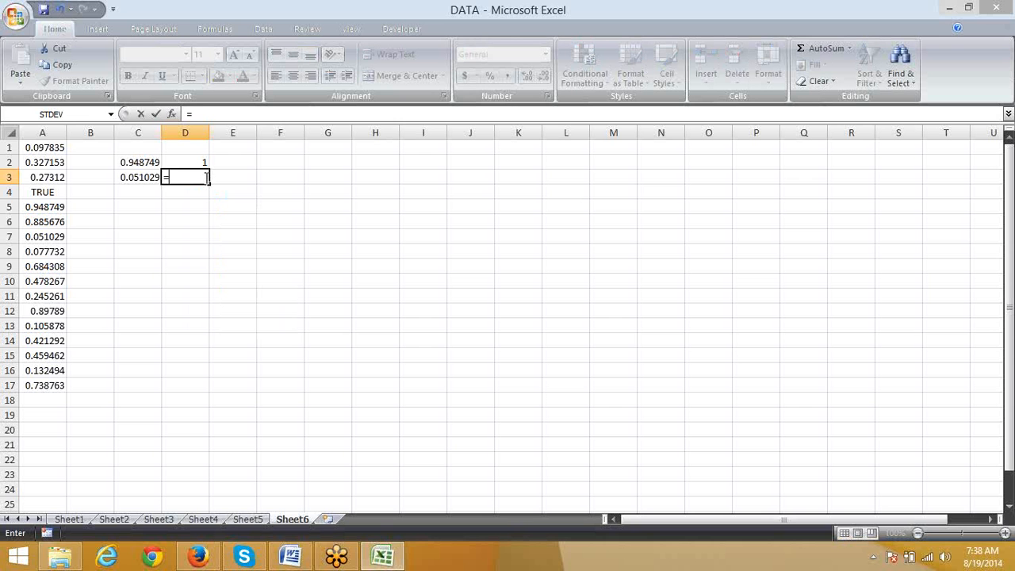
pyautogui.write('m')
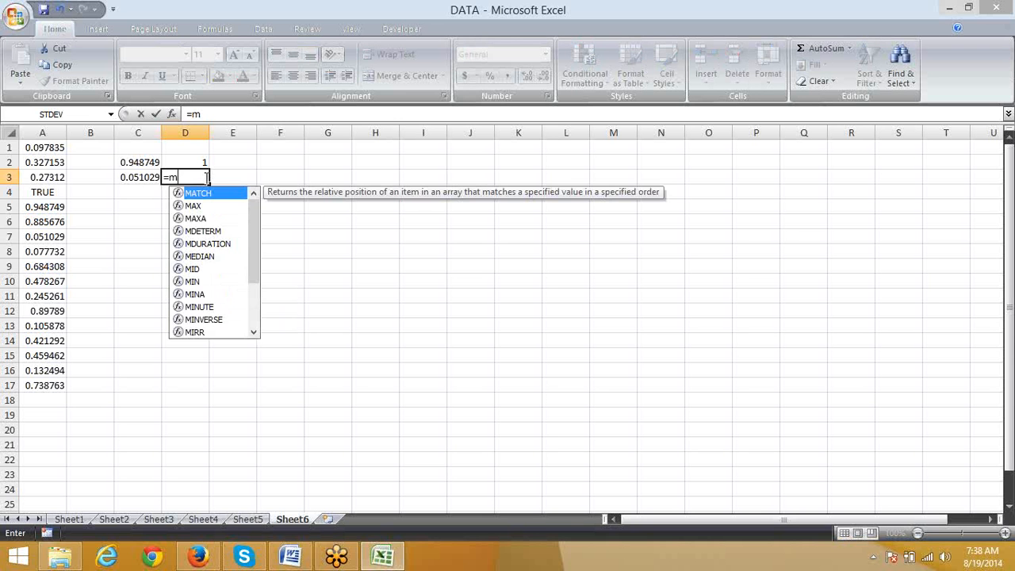
pyautogui.write('i')
pyautogui.press('Down')
pyautogui.press('Down')
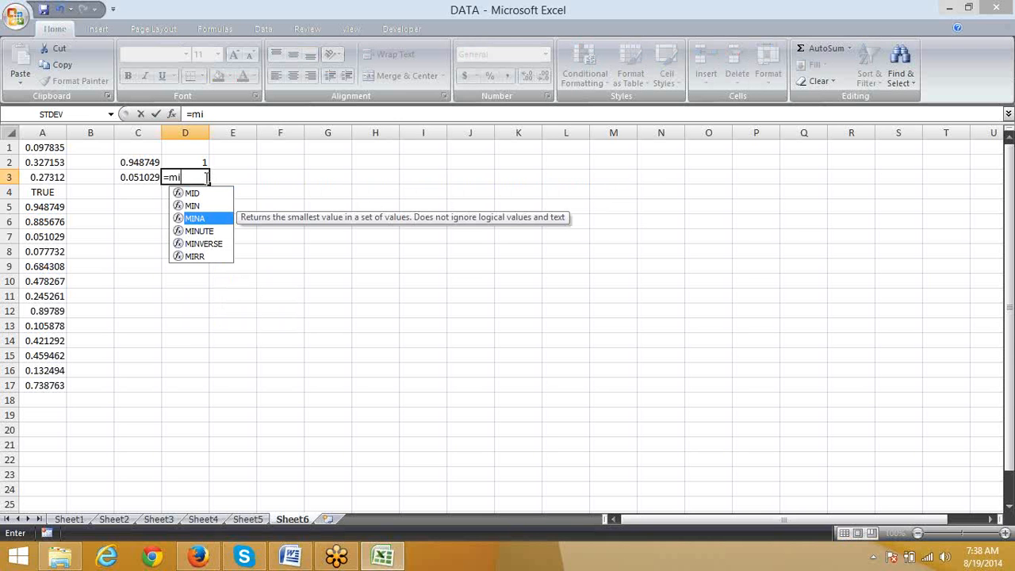
pyautogui.press('Tab')
pyautogui.press('Left')
pyautogui.press('Left')
pyautogui.press('Left')
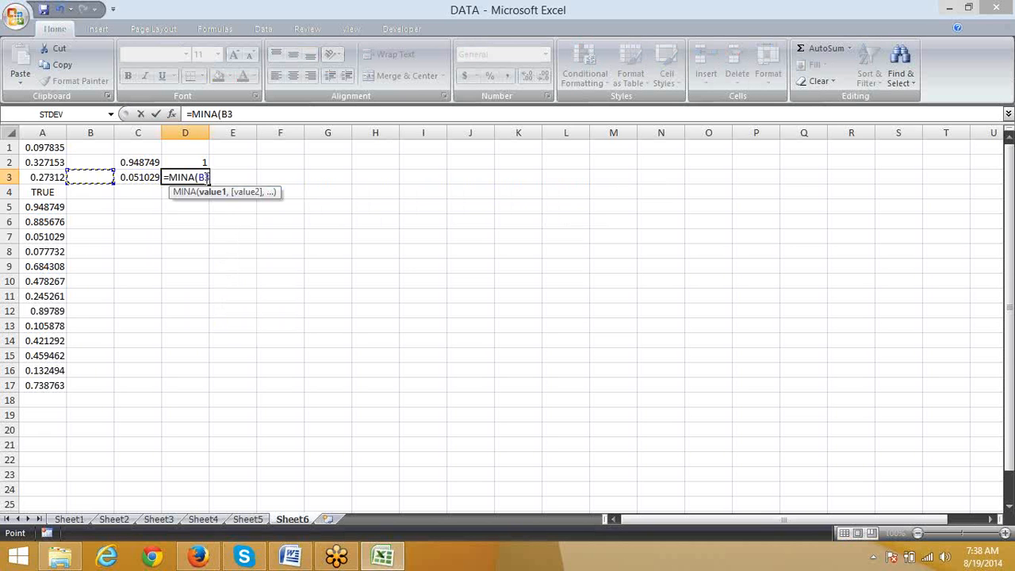
pyautogui.hotkey('ctrl', 'space')
pyautogui.press('Return')
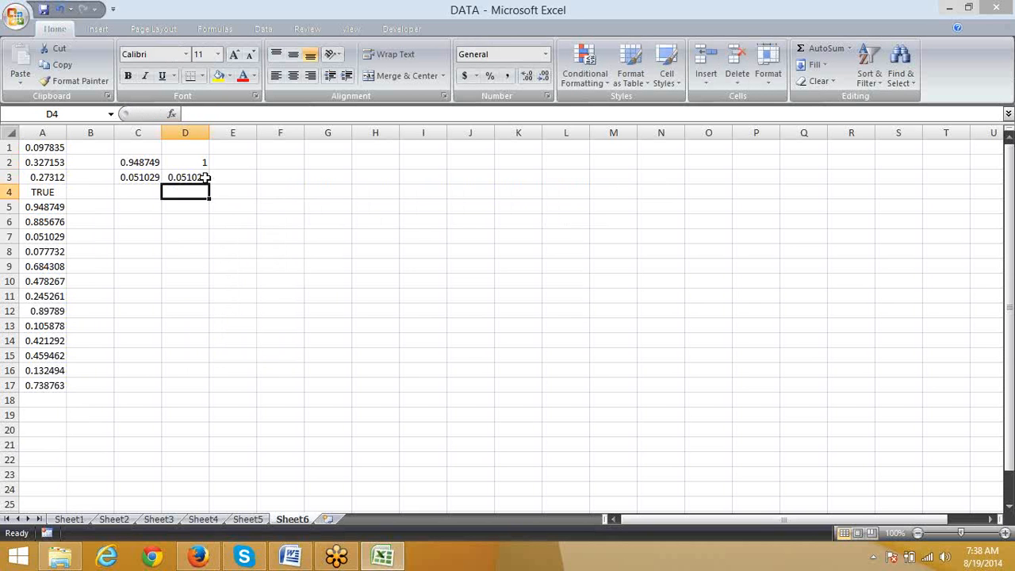
# Step: Replace the number in A7 with the logical value FALSE to test MIN against MINA
pyautogui.click(205, 178)
pyautogui.press('Left')
pyautogui.press('Left')
pyautogui.press('Left')
pyautogui.press('Down')
pyautogui.press('Down')
pyautogui.press('Down')
pyautogui.press('Down')
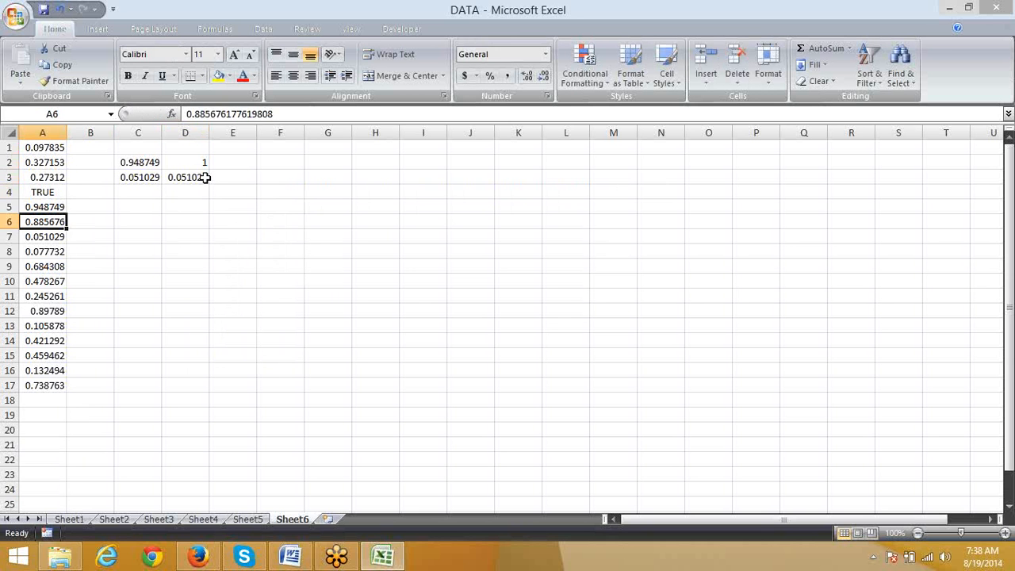
pyautogui.write('fa')
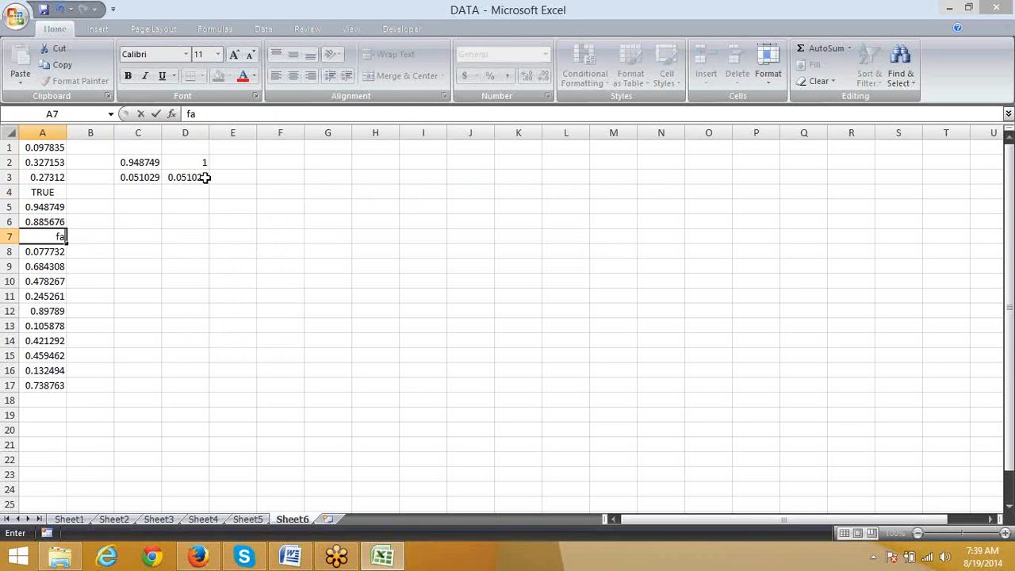
pyautogui.write('lse')
pyautogui.press('Return')
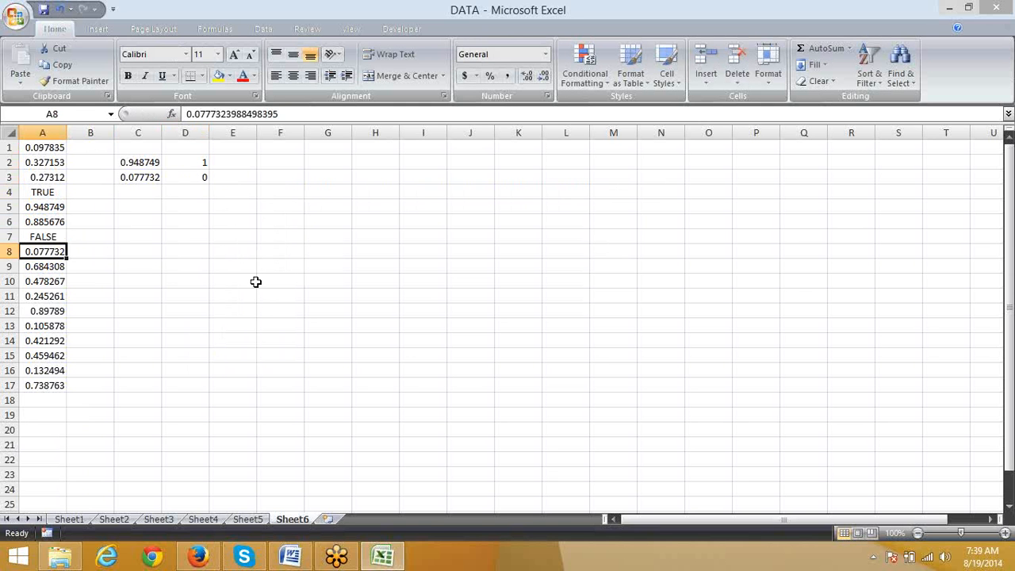
# Step: Return to the call data on Sheet4 and review the call durations in F2:F21 and the MAX formula in L2
pyautogui.click(260, 520)
pyautogui.click(214, 521)
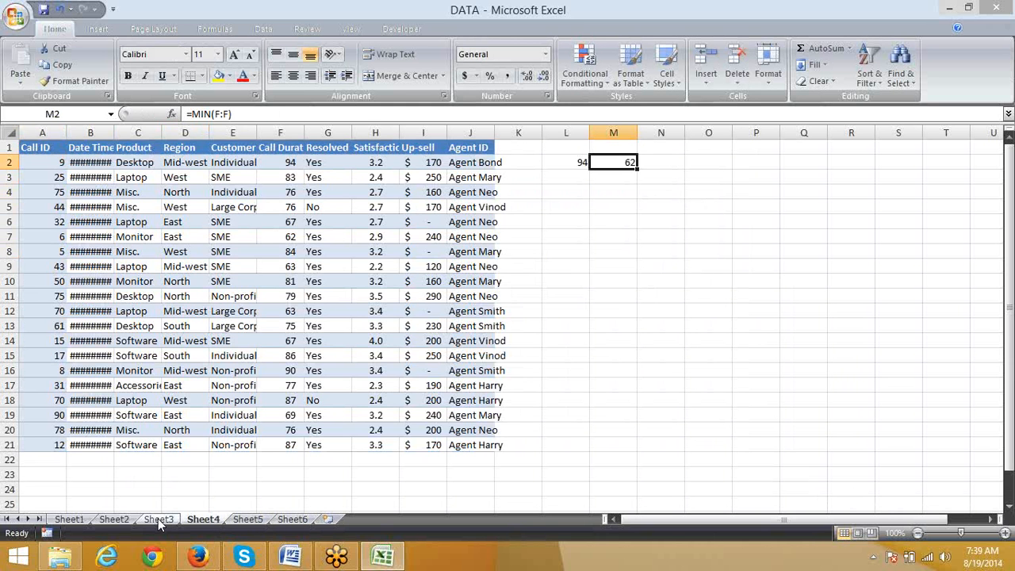
pyautogui.click(158, 519)
pyautogui.click(206, 519)
pyautogui.moveTo(277, 165); pyautogui.dragTo(282, 445)
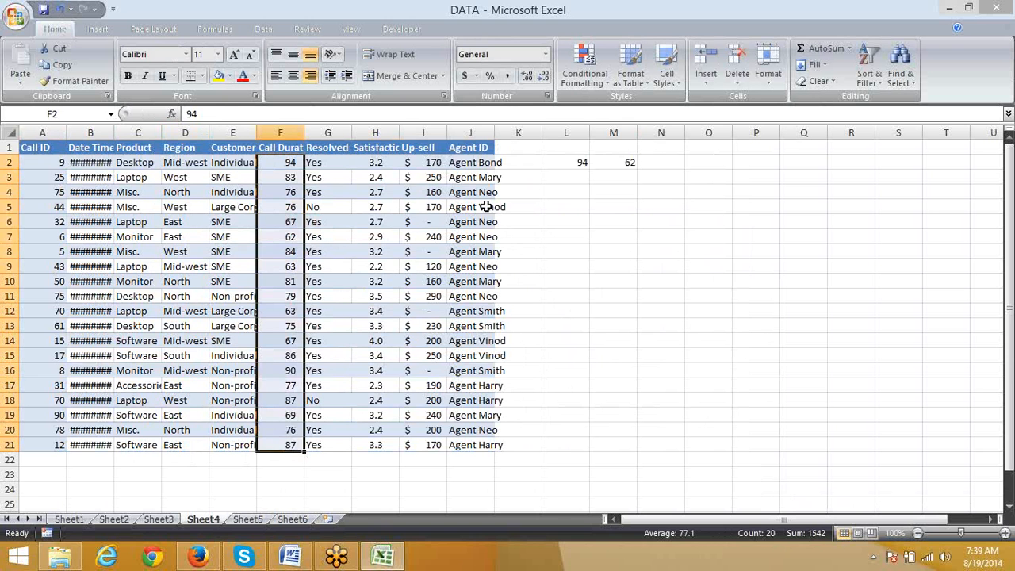
pyautogui.click(569, 167)
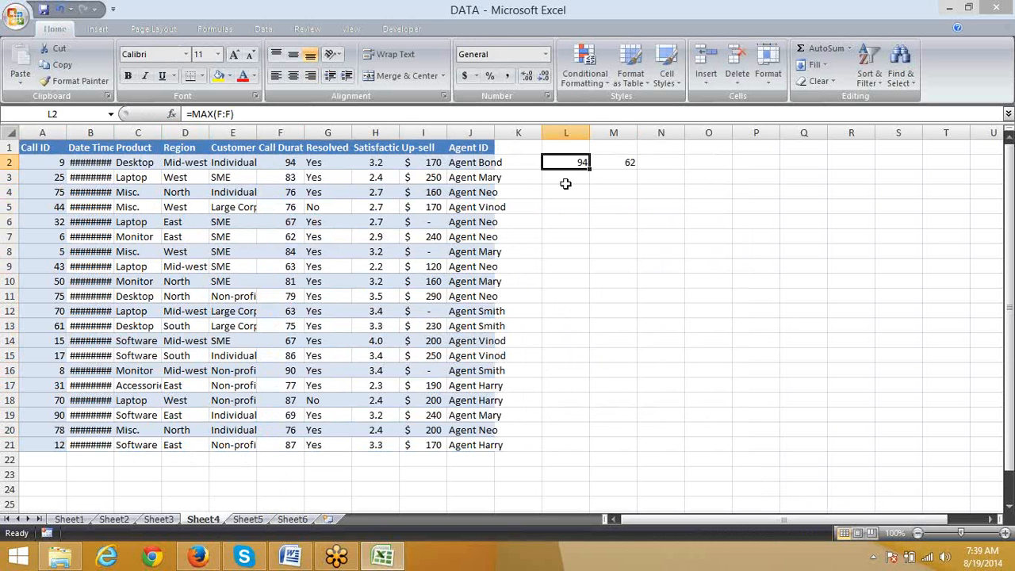
# Step: Enter the rank numbers 1 to 5 down cells L4 to L8
pyautogui.click(564, 190)
pyautogui.write('1')
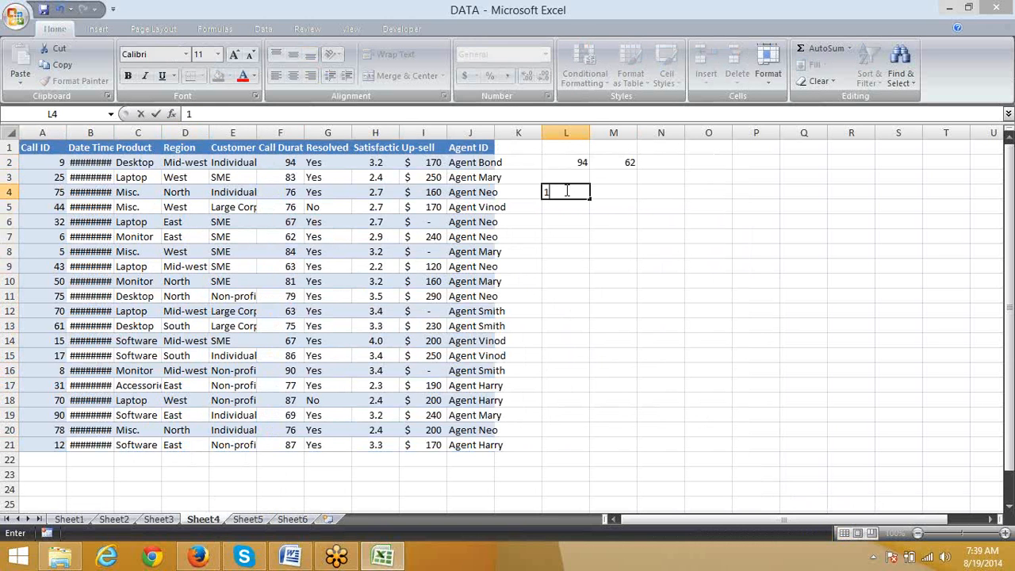
pyautogui.press('Return')
pyautogui.write('2')
pyautogui.press('Return')
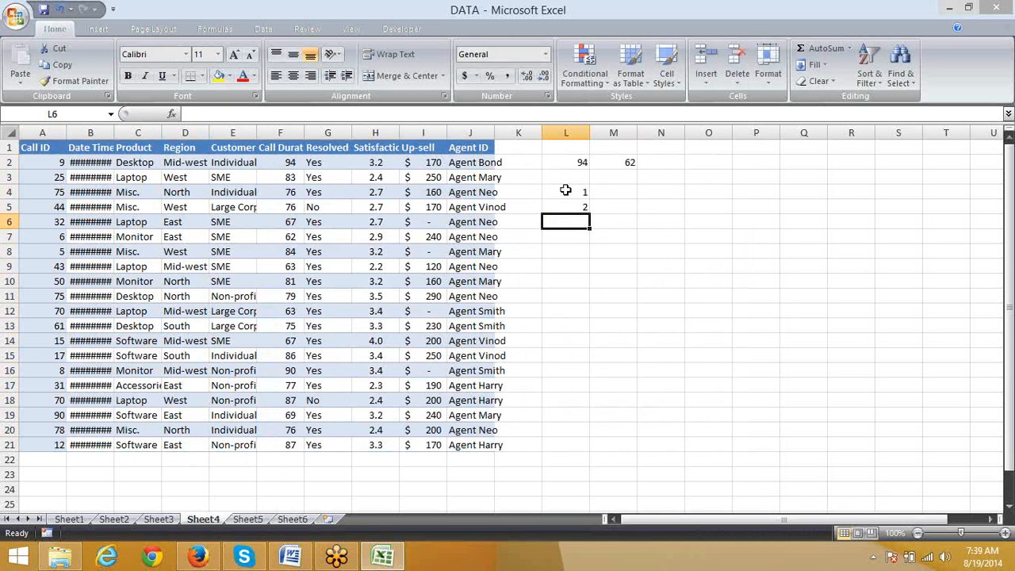
pyautogui.write('3')
pyautogui.press('Return')
pyautogui.write('4')
pyautogui.press('Return')
pyautogui.write('5')
pyautogui.press('Return')
# Step: Enter =LARGE(F2:F21,L4) in M4 to find the largest call duration for the rank in L4
pyautogui.press('Right')
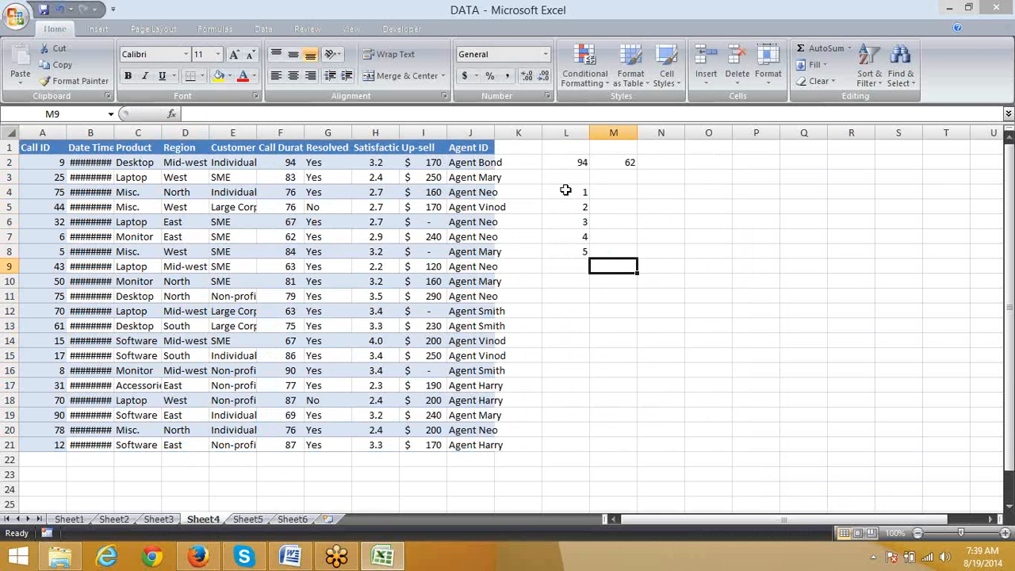
pyautogui.press('Up')
pyautogui.press('Up')
pyautogui.press('Up')
pyautogui.press('Up')
pyautogui.press('Up')
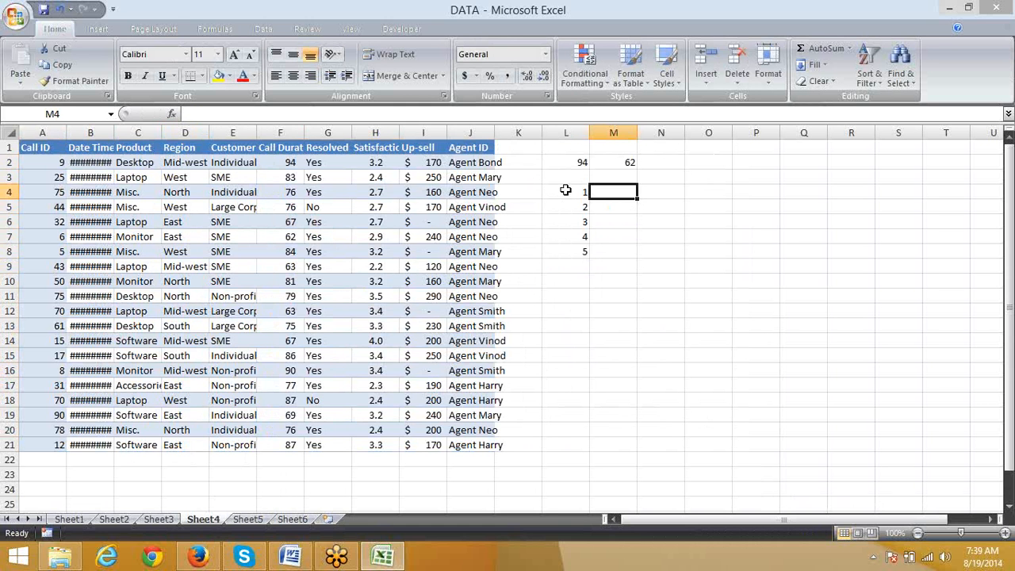
pyautogui.write('=')
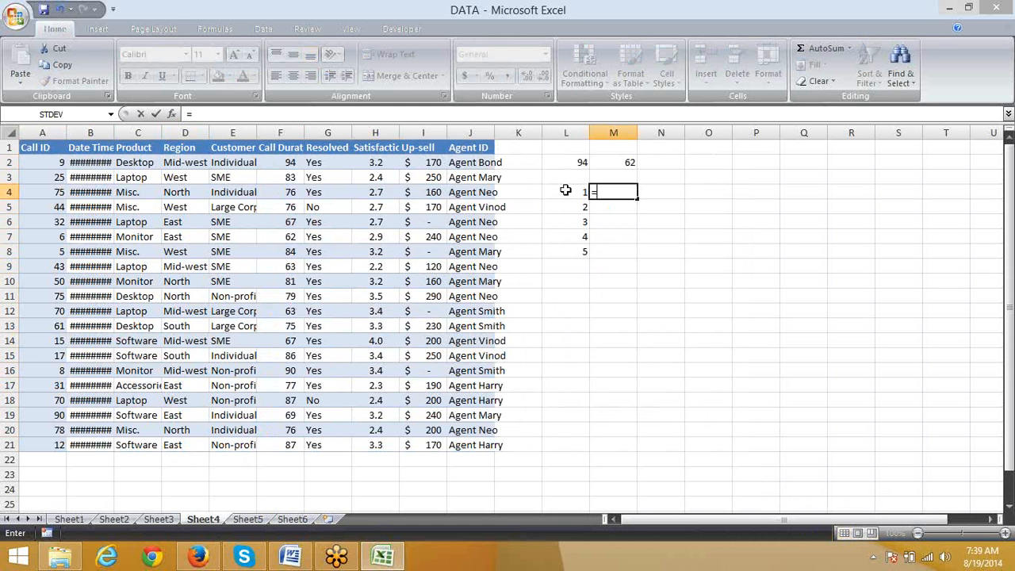
pyautogui.write('L')
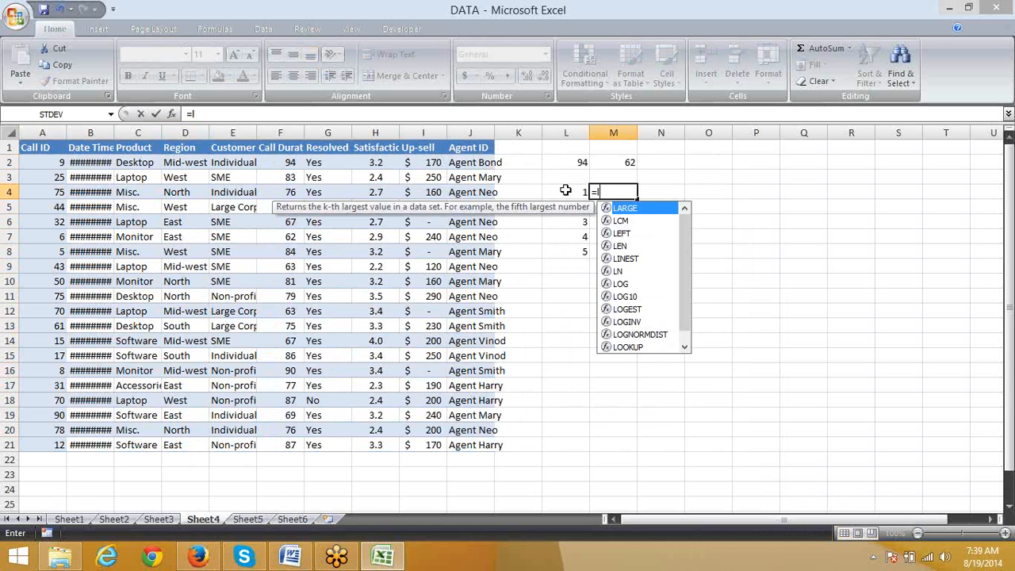
pyautogui.press('Tab')
pyautogui.press('Left')
pyautogui.press('Left')
pyautogui.press('Left')
pyautogui.press('Left')
pyautogui.press('Left')
pyautogui.press('Left')
pyautogui.press('Left')
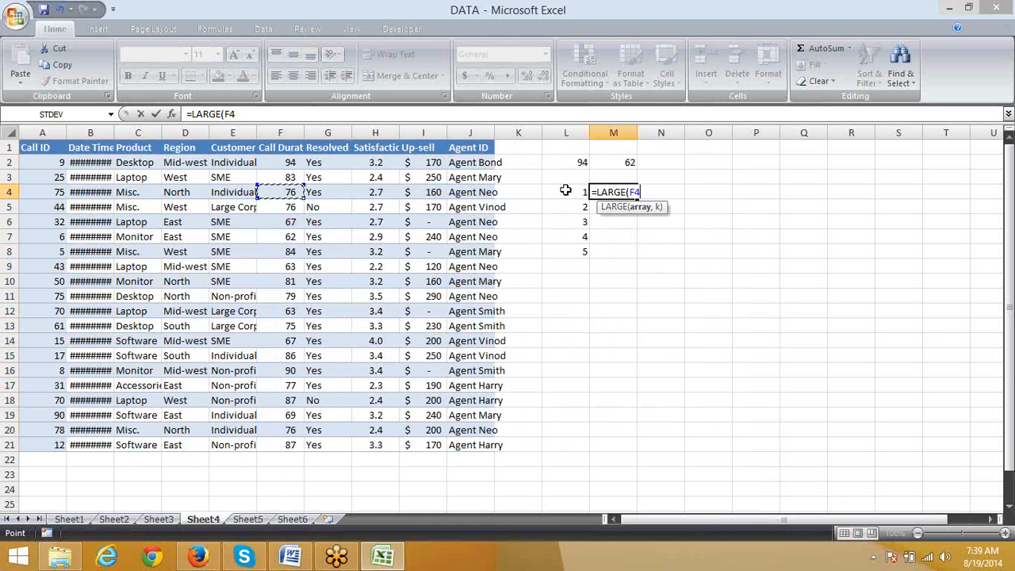
pyautogui.press('Up')
pyautogui.press('Up')
pyautogui.hotkey('ctrl', 'shift', 'Down')
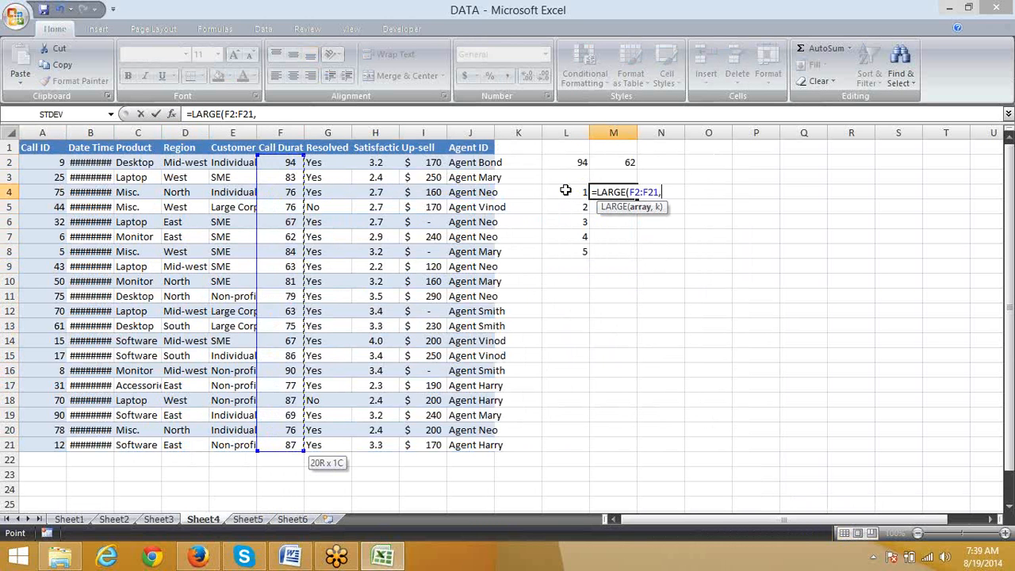
pyautogui.write(',')
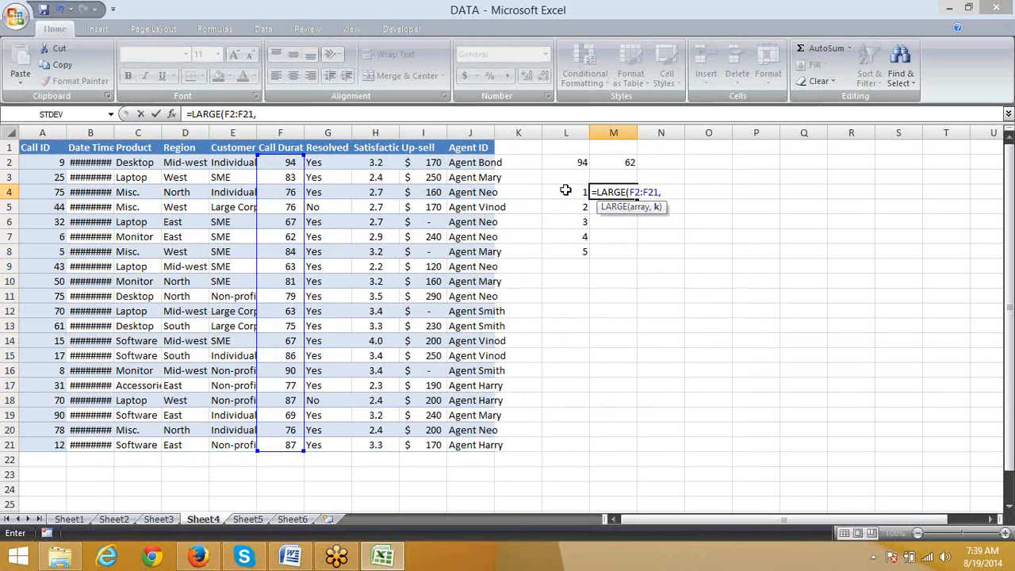
pyautogui.press('Left')
pyautogui.press('Return')
pyautogui.press('Up')
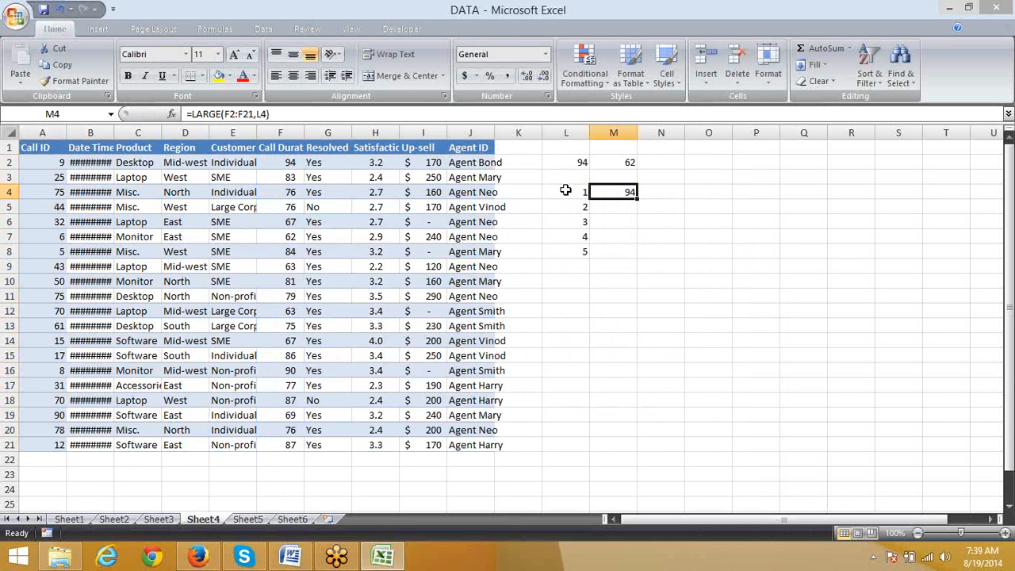
pyautogui.press('Right')
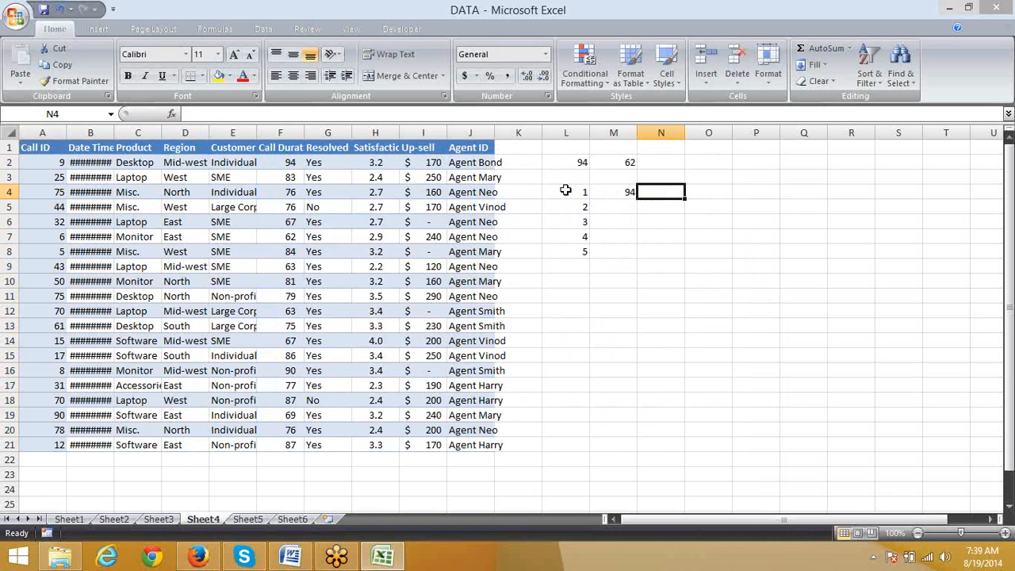
pyautogui.write('=min')
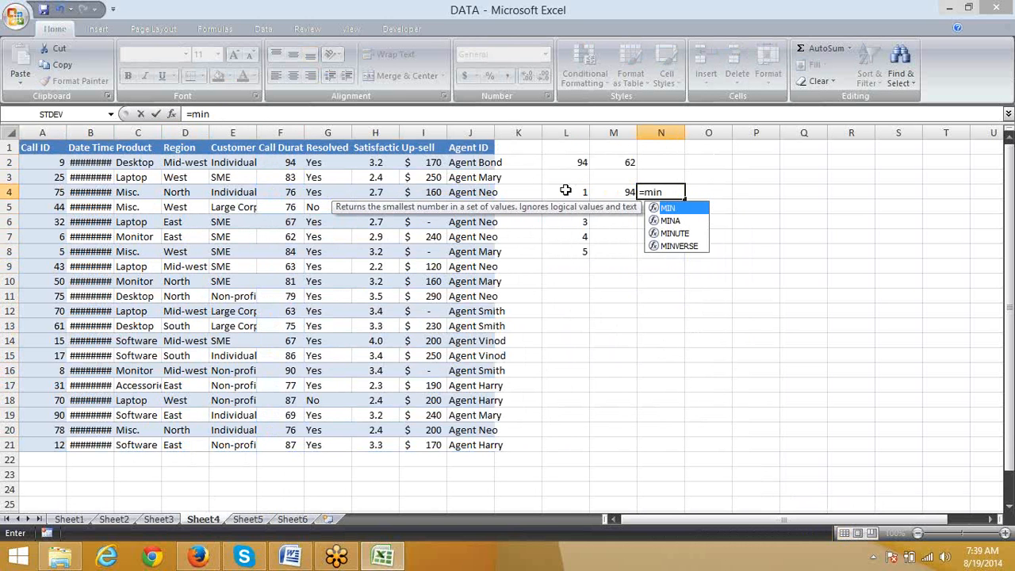
pyautogui.press('BackSpace')
pyautogui.press('BackSpace')
pyautogui.press('BackSpace')
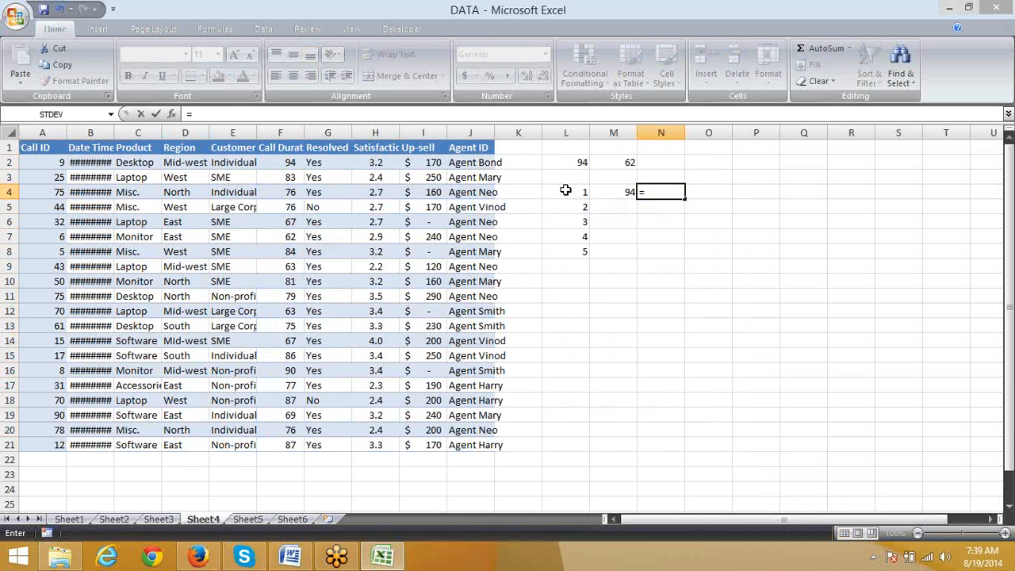
pyautogui.press('Escape')
pyautogui.press('Left')
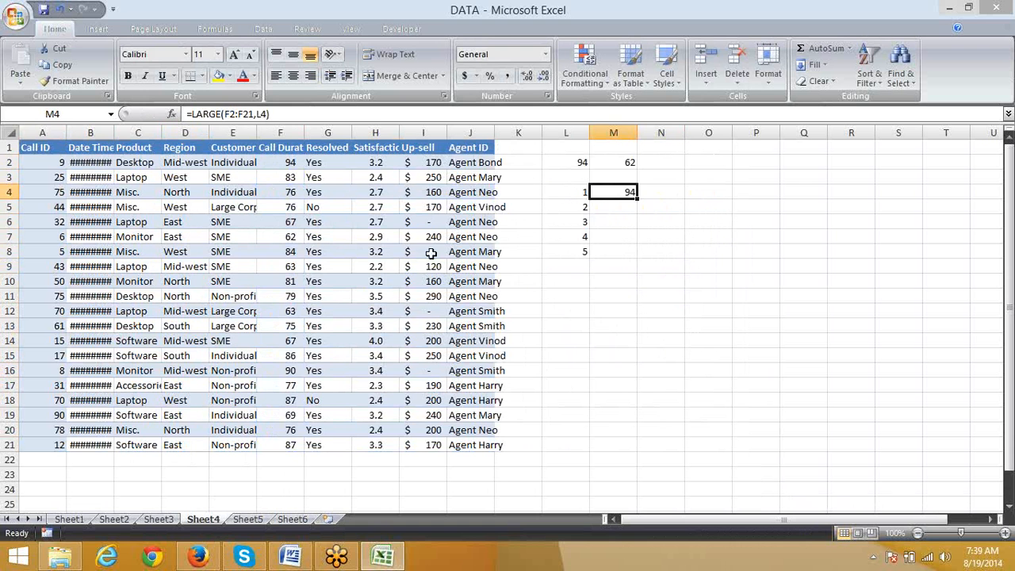
# Step: Make the array range in M4's LARGE formula absolute as $F$2:$F$21
pyautogui.click(226, 113)
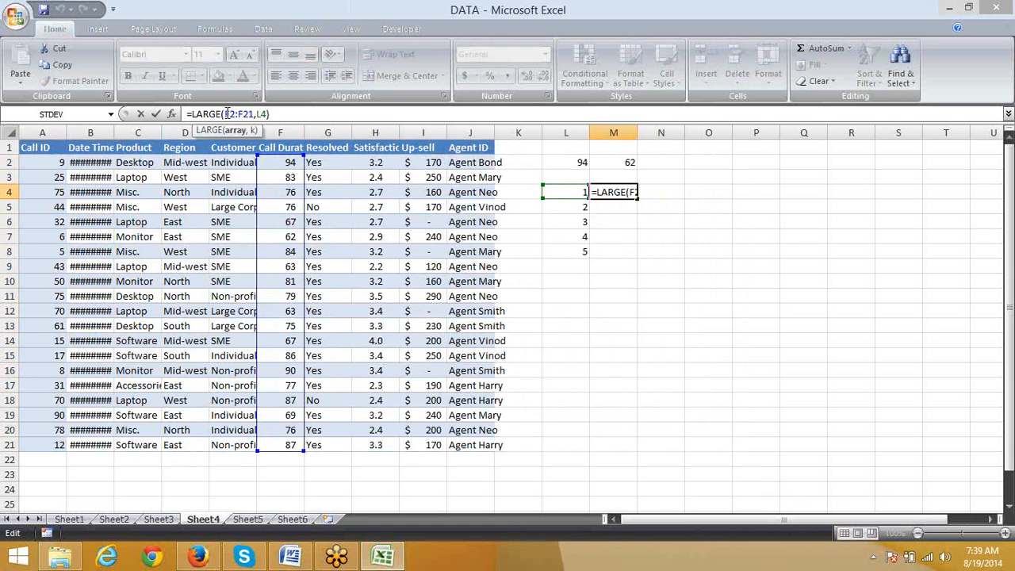
pyautogui.press('F4')
pyautogui.click(255, 113)
pyautogui.press('F4')
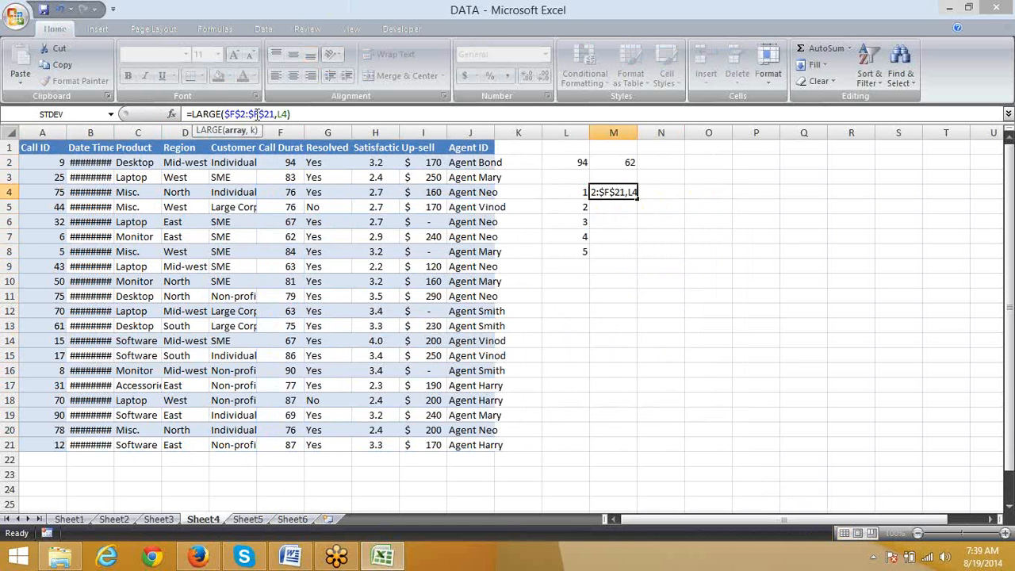
pyautogui.hotkey('ctrl', 'Return')
# Step: Fill the LARGE formula from M4 down to M8 and review the top five call durations
pyautogui.hotkey('shift', 'Down')
pyautogui.hotkey('shift', 'Down')
pyautogui.hotkey('shift', 'Down')
pyautogui.hotkey('shift', 'Down')
pyautogui.hotkey('ctrl', 'd')
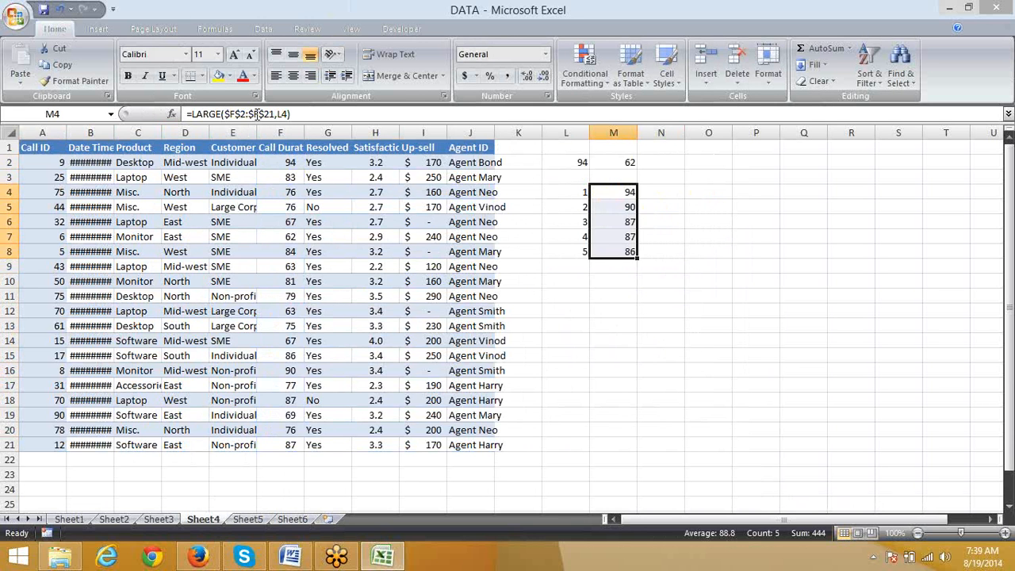
pyautogui.press('Down')
pyautogui.press('Down')
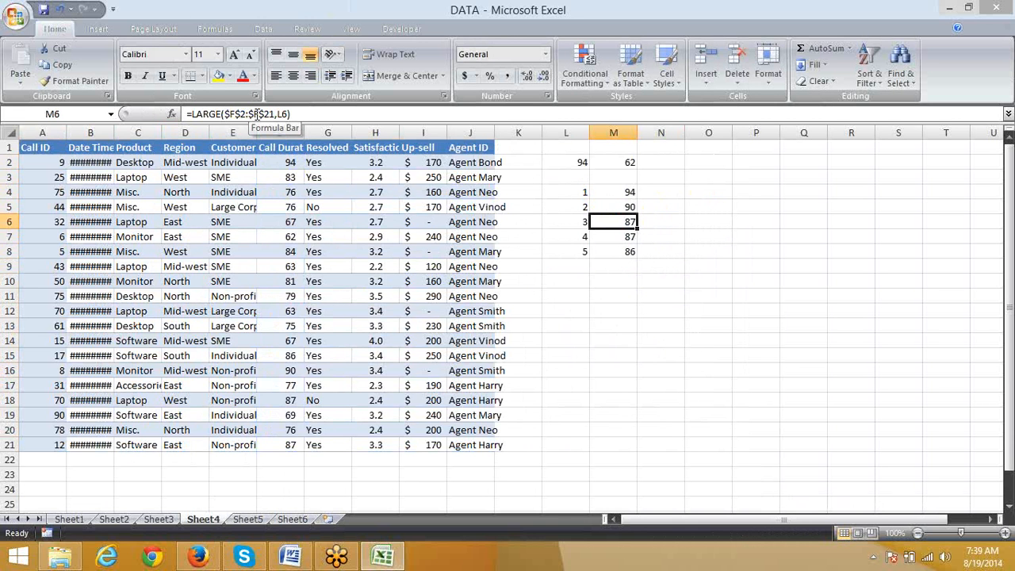
pyautogui.press('Down')
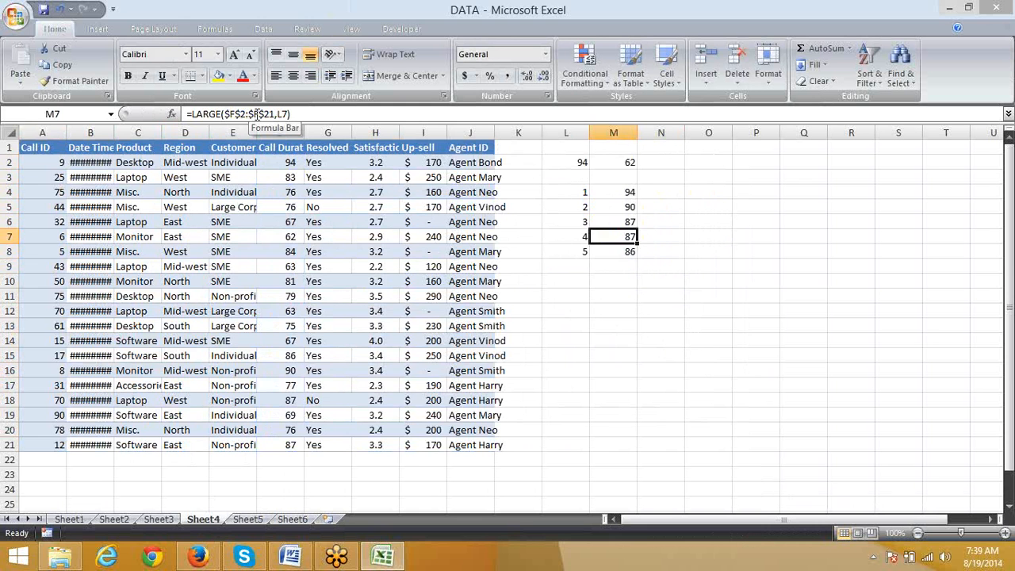
pyautogui.press('Down')
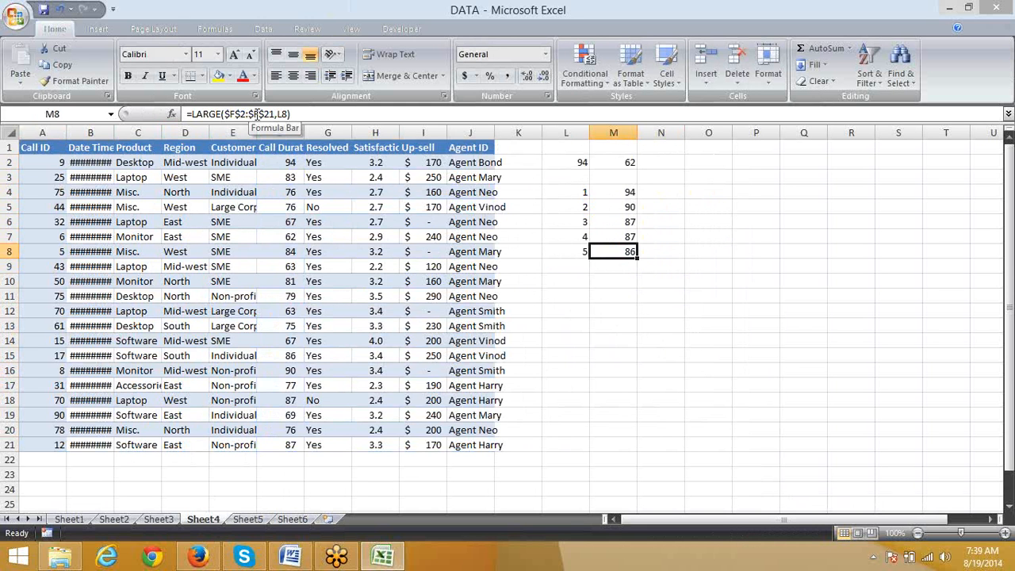
pyautogui.hotkey('ctrl', 'shift', 'Up')
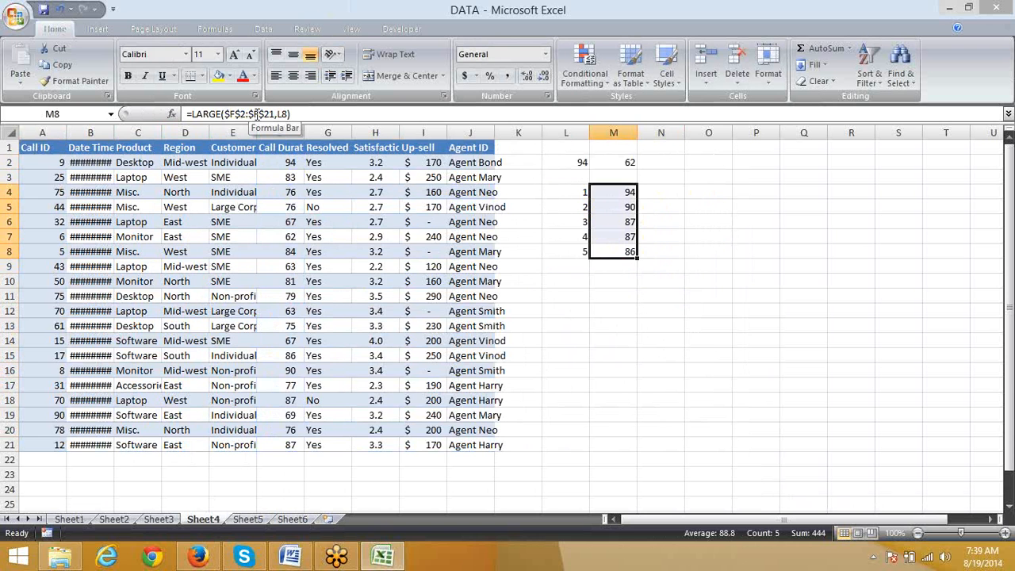
# Step: Enter =SMALL(F2:F21,L4) in N4 to find the smallest call duration for the rank in L4
pyautogui.press('Up')
pyautogui.press('Right')
pyautogui.press('Up')
pyautogui.press('Up')
pyautogui.press('Up')
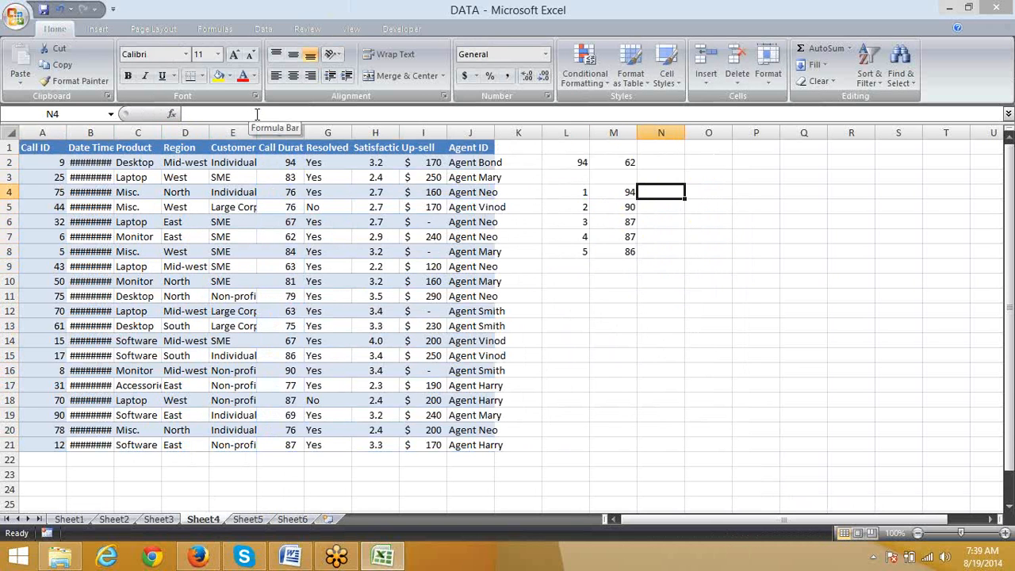
pyautogui.write('=sm')
pyautogui.press('Tab')
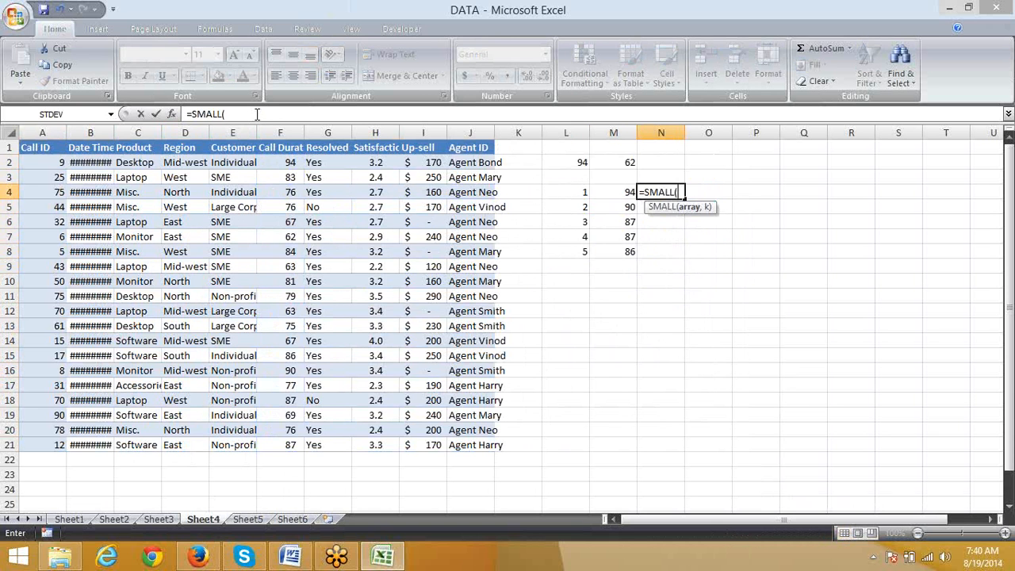
pyautogui.press('Left')
pyautogui.press('Left')
pyautogui.press('Left')
pyautogui.press('Left')
pyautogui.press('Left')
pyautogui.press('Left')
pyautogui.press('Left')
pyautogui.press('Left')
pyautogui.press('Up')
pyautogui.press('Up')
pyautogui.hotkey('ctrl', 'shift', 'Down')
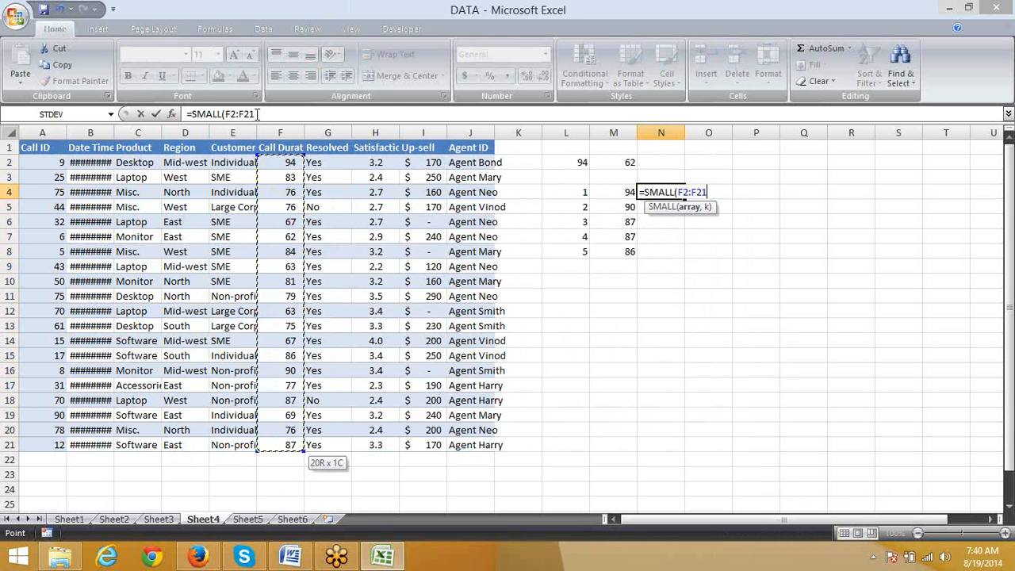
pyautogui.write(',')
pyautogui.press('Left')
pyautogui.press('Left')
pyautogui.press('Return')
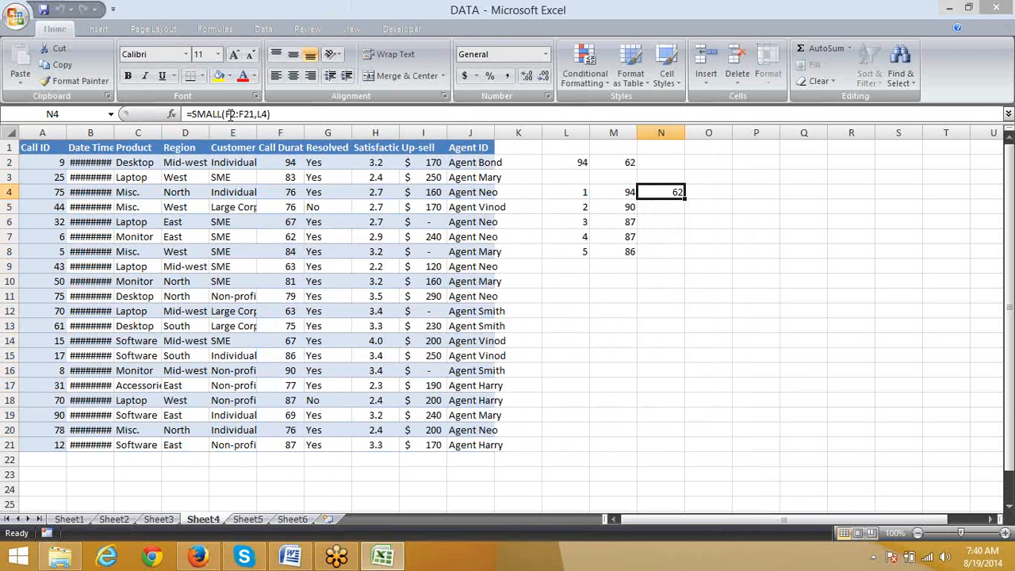
# Step: Make the array range in N4's SMALL formula absolute as $F$2:$F$21
pyautogui.click(230, 114)
pyautogui.press('F4')
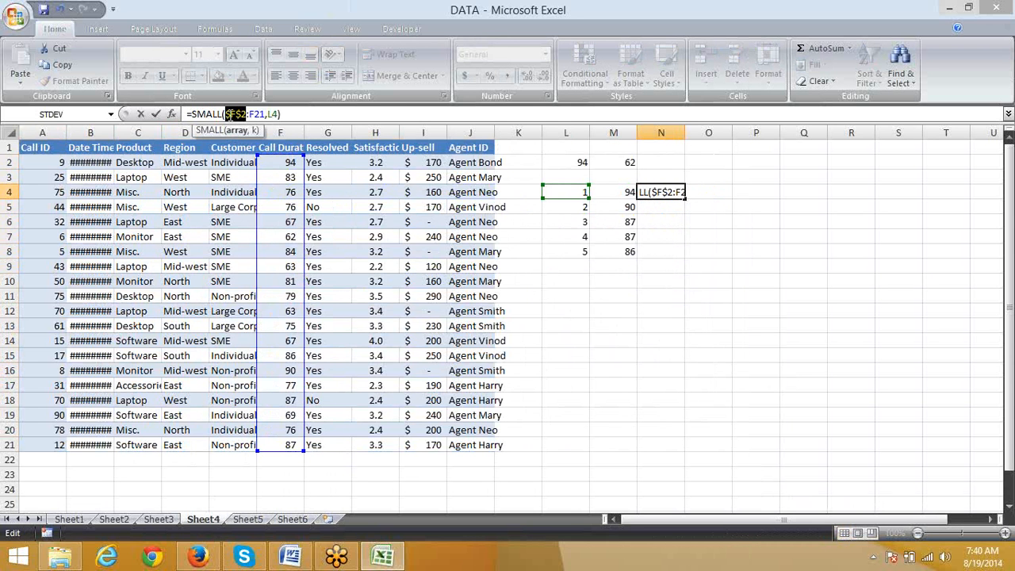
pyautogui.press('Right')
pyautogui.press('Right')
pyautogui.press('F4')
pyautogui.press('Return')
# Step: Fill the SMALL formula from N4 down to N8 for the five smallest call durations
pyautogui.press('Up')
pyautogui.hotkey('shift', 'Down')
pyautogui.hotkey('shift', 'Down')
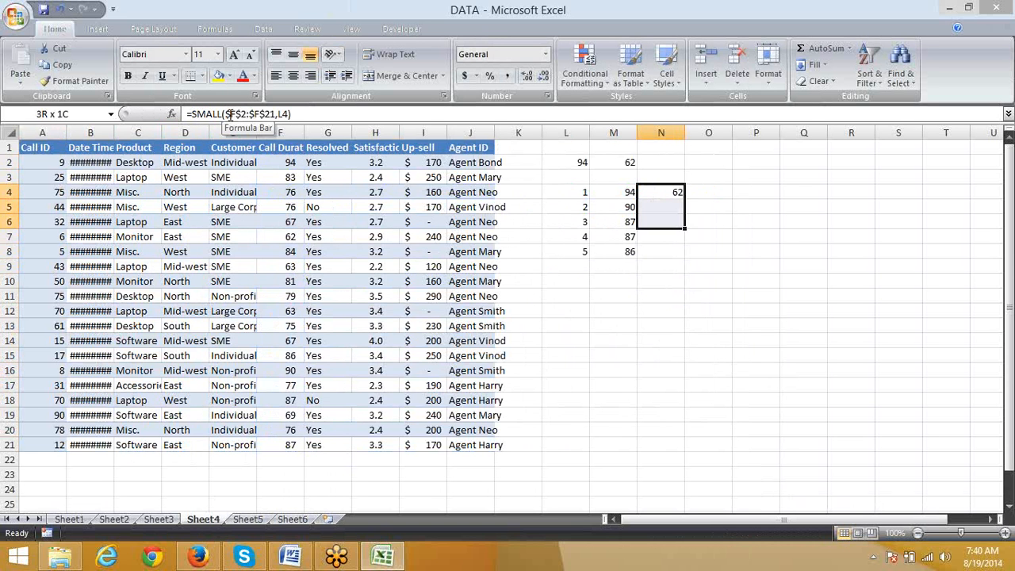
pyautogui.hotkey('shift', 'Down')
pyautogui.hotkey('shift', 'Down')
pyautogui.hotkey('ctrl', 'd')
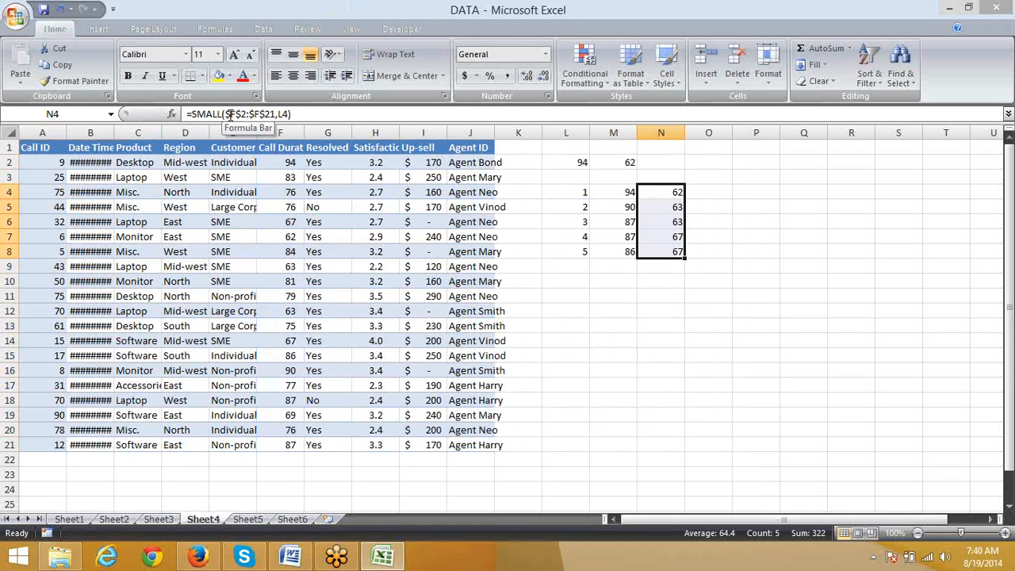
pyautogui.press('Up')
pyautogui.press('Up')
pyautogui.press('Up')
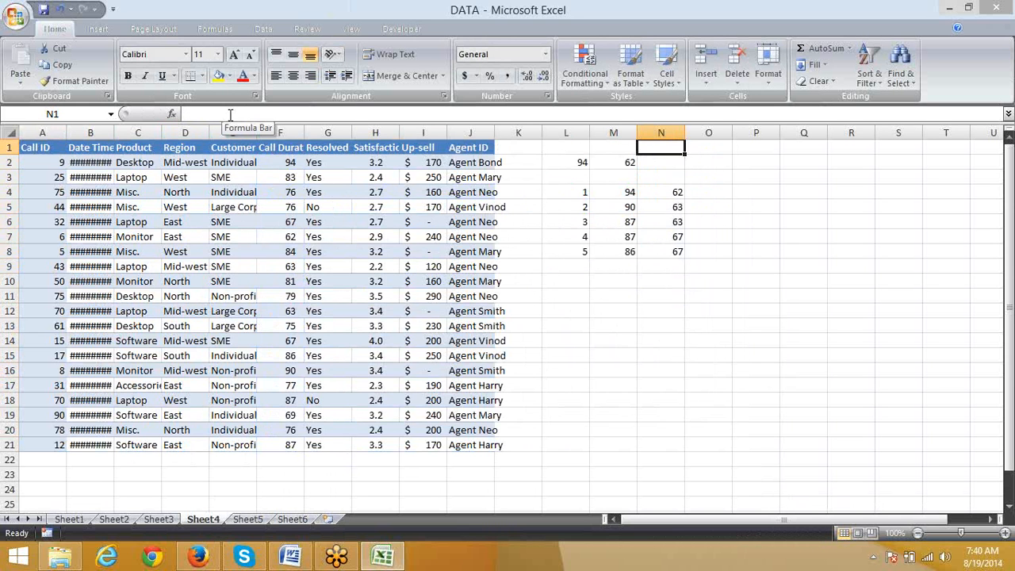
# Step: Review the MAX and MIN formulas in L2 and M2, then the ranked LARGE and SMALL formulas in columns M and N
pyautogui.press('Left')
pyautogui.press('Left')
pyautogui.press('Down')
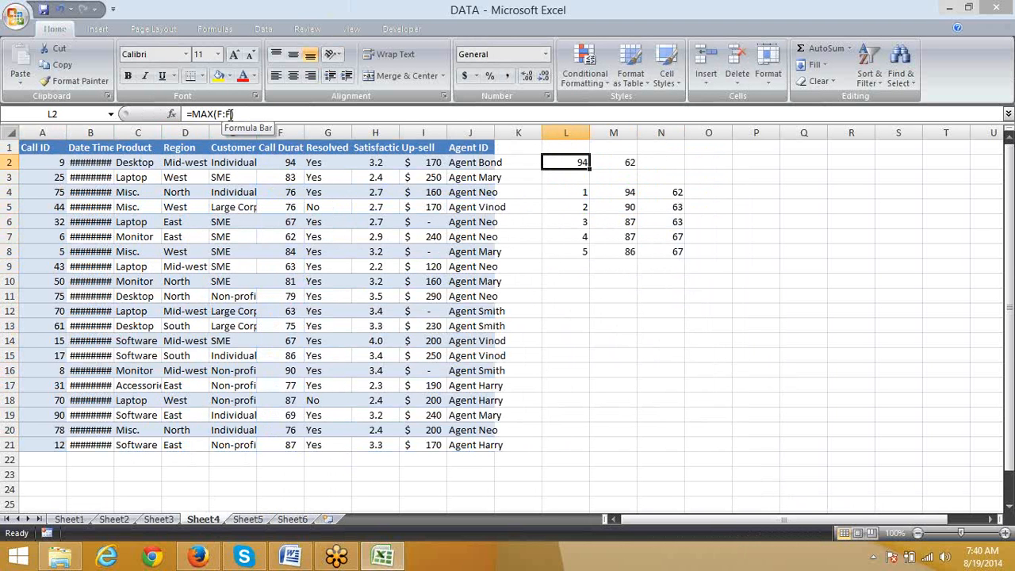
pyautogui.press('Right')
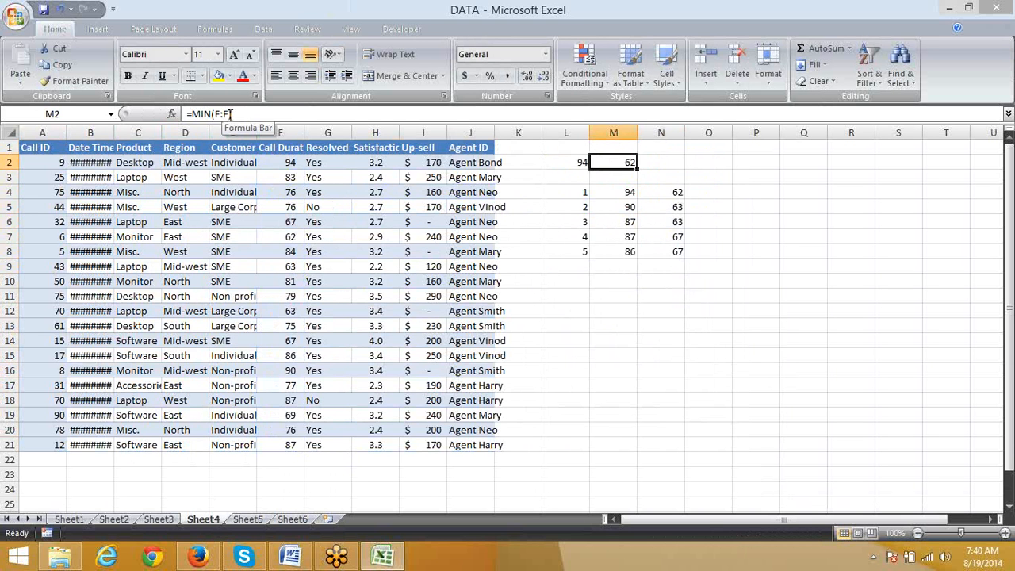
pyautogui.press('Down')
pyautogui.press('Down')
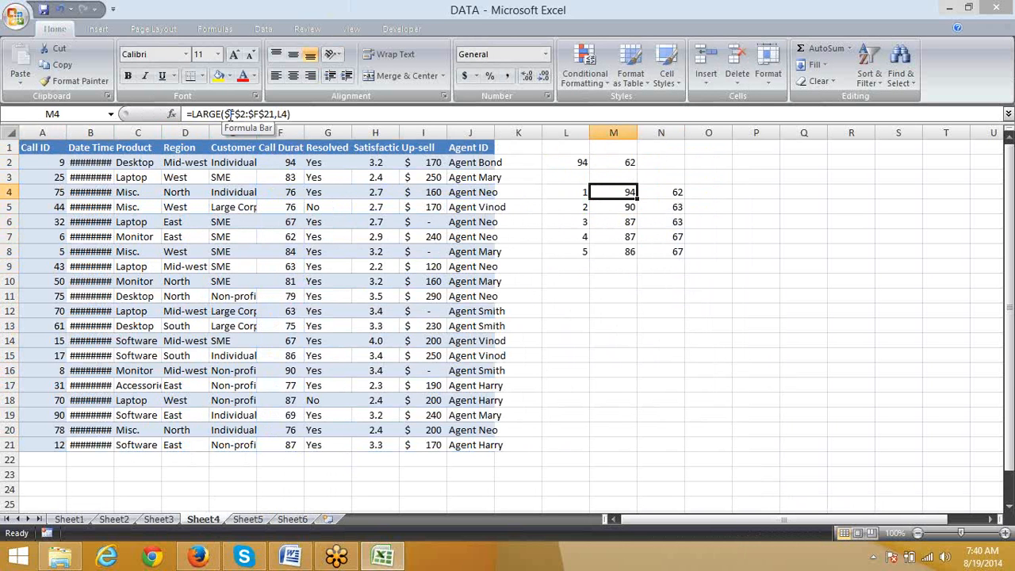
pyautogui.press('Left')
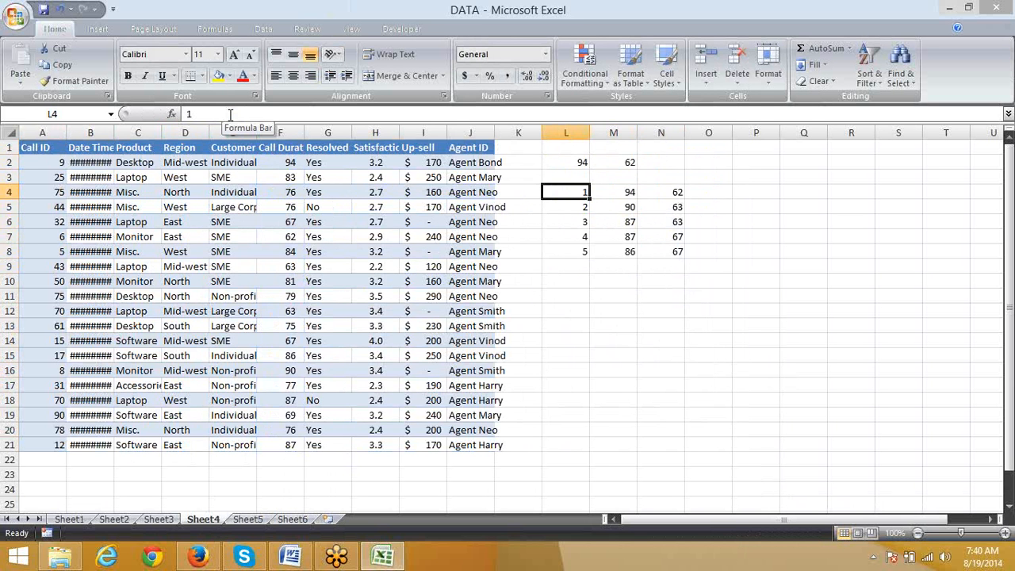
pyautogui.press('Right')
pyautogui.press('Down')
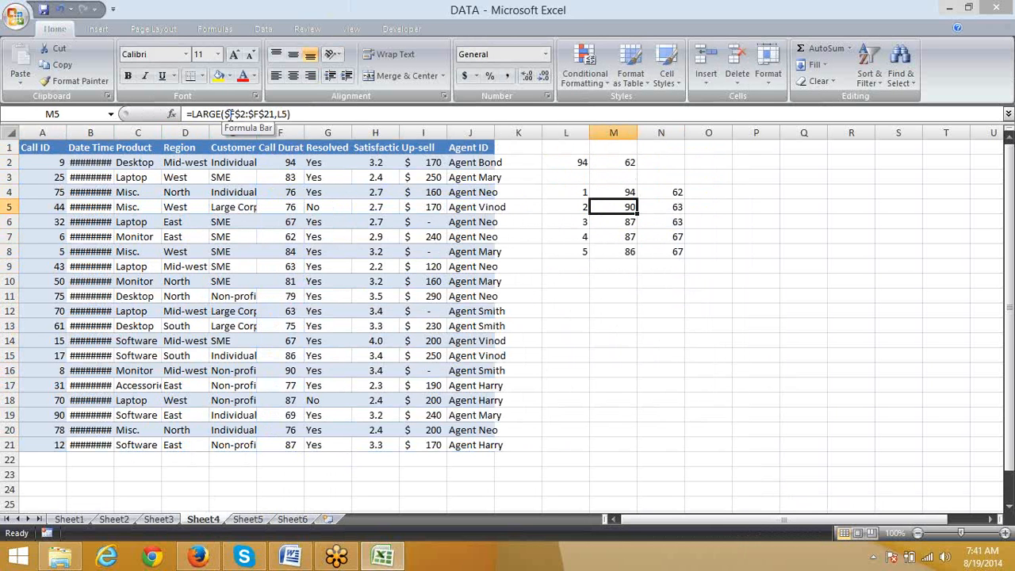
pyautogui.press('Down')
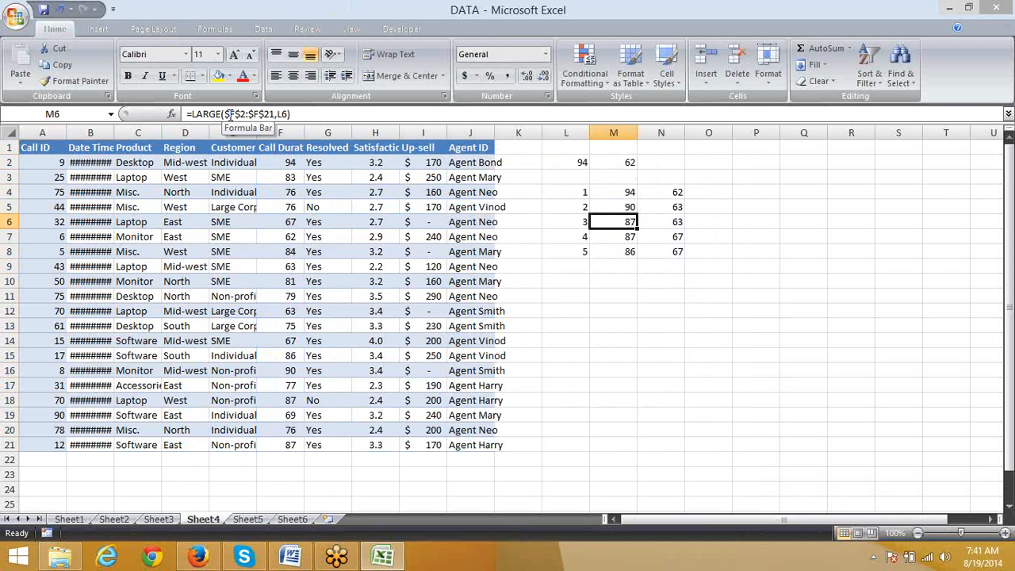
pyautogui.press('Right')
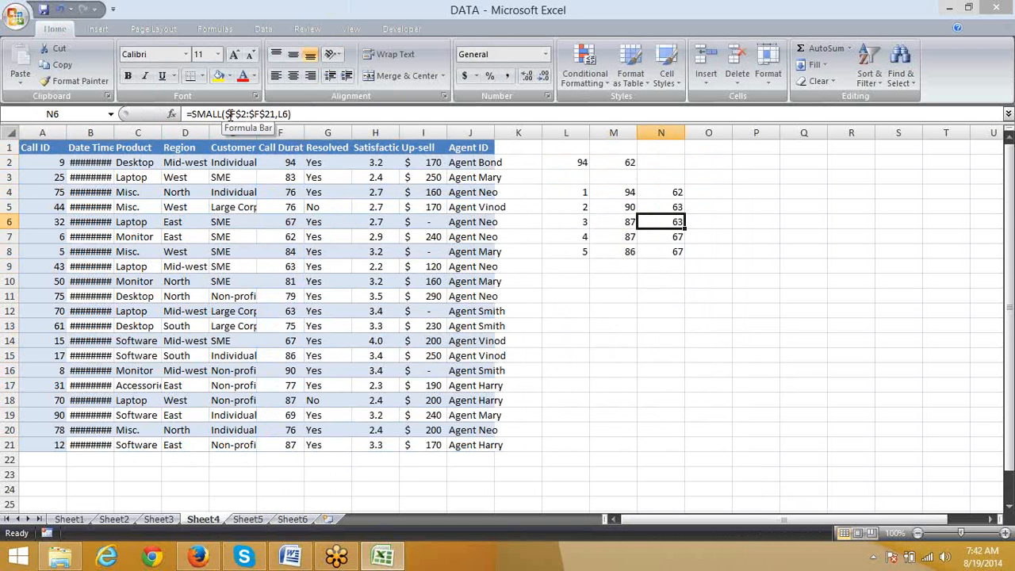
pyautogui.press('Down')
pyautogui.press('Down')
pyautogui.press('Down')
pyautogui.press('Down')
pyautogui.press('Left')
pyautogui.write('=')
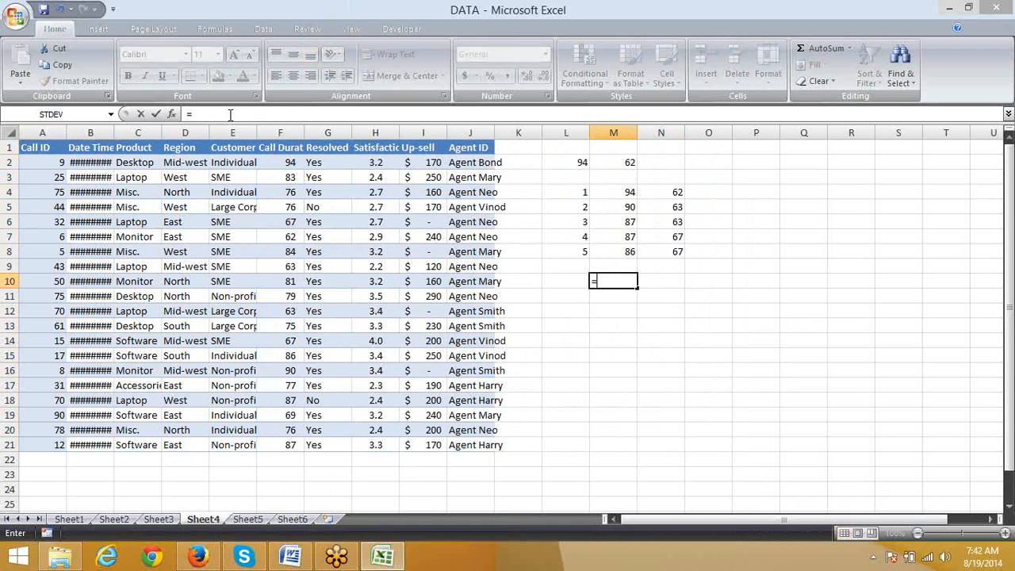
pyautogui.write('r')
pyautogui.press('Tab')
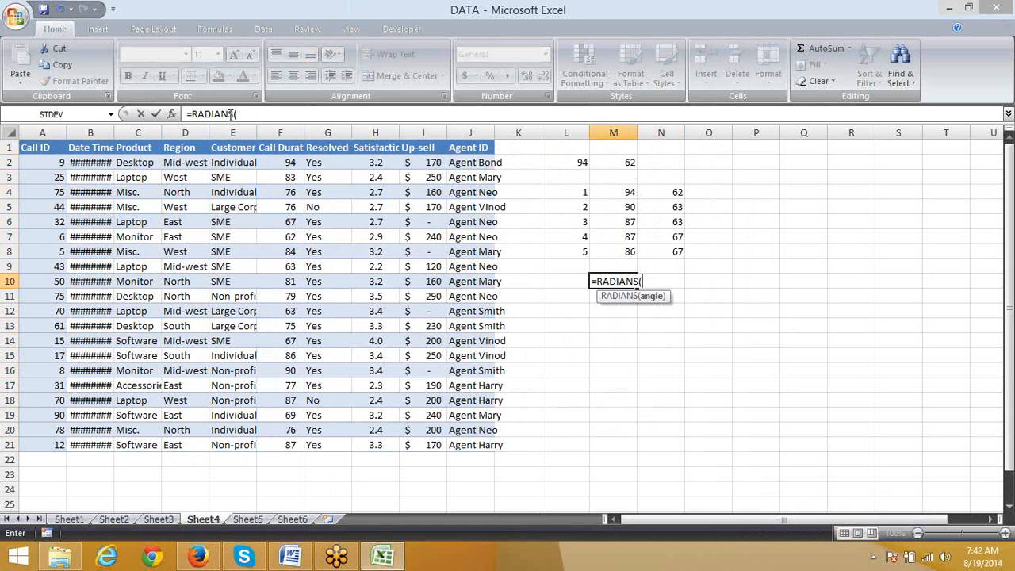
pyautogui.press('BackSpace')
pyautogui.press('BackSpace')
pyautogui.press('BackSpace')
pyautogui.press('BackSpace')
pyautogui.press('BackSpace')
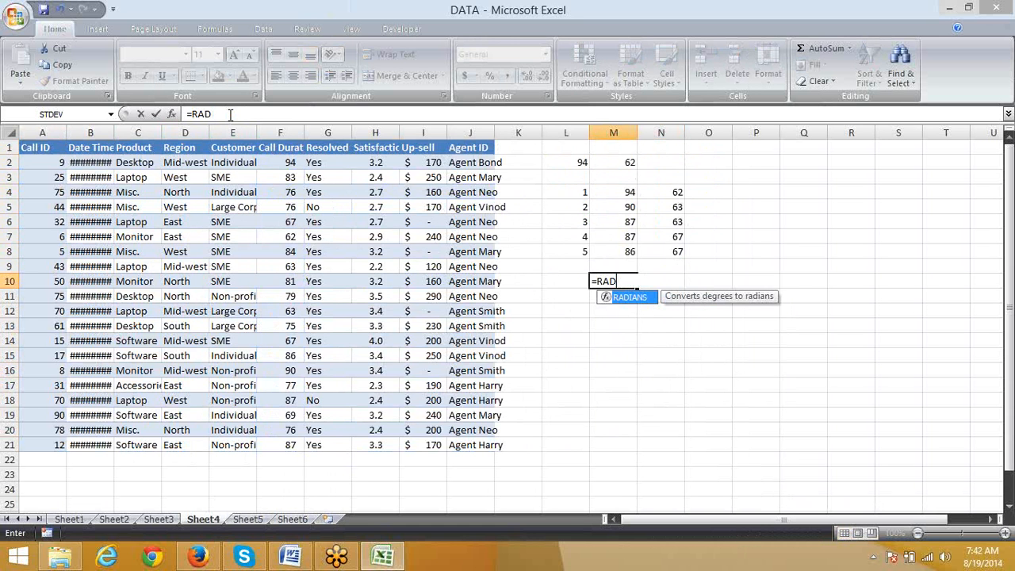
pyautogui.press('BackSpace')
pyautogui.press('BackSpace')
pyautogui.press('BackSpace')
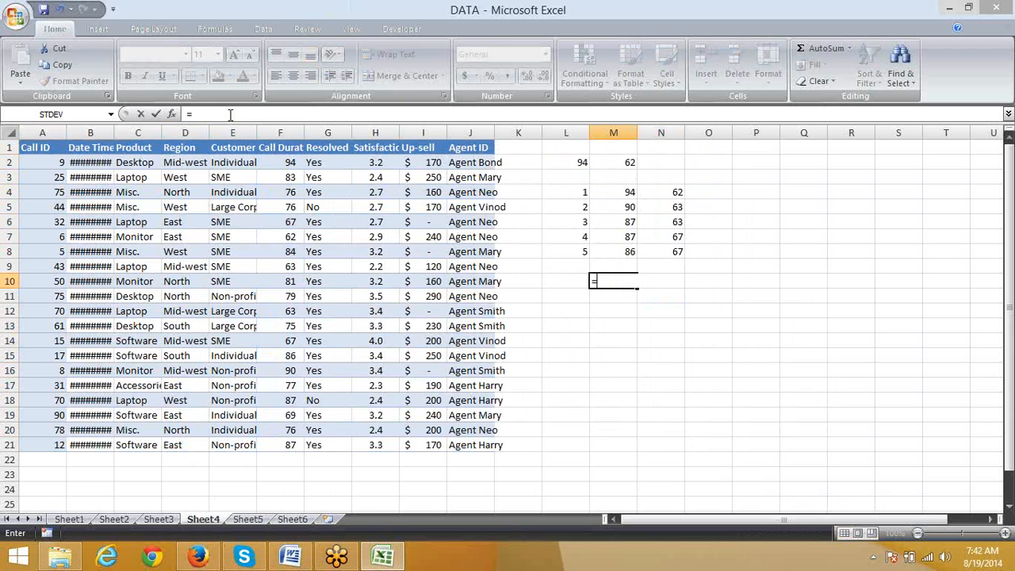
pyautogui.press('Escape')
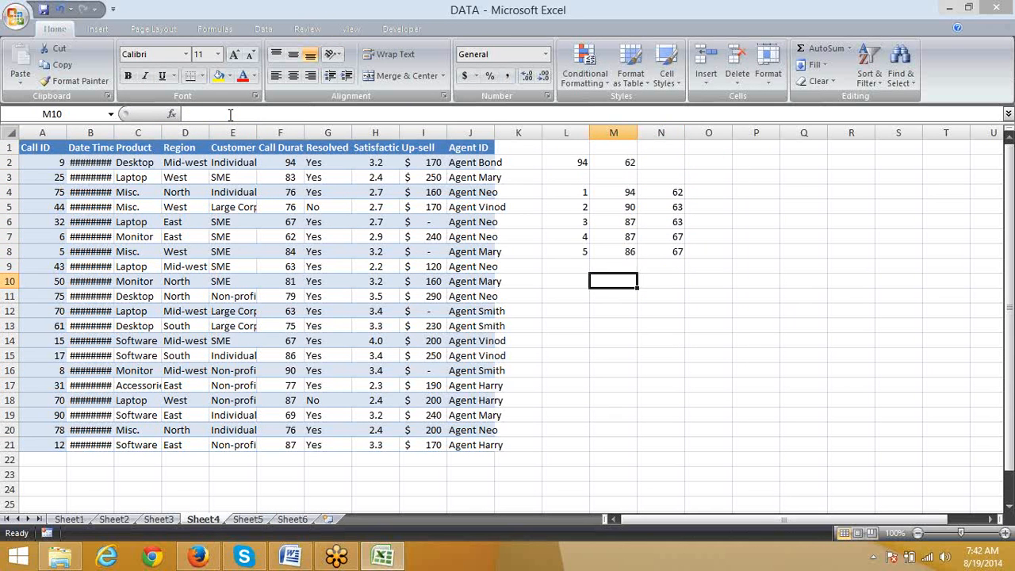
# Step: Try to enter a LARGE formula in L10 with the array constant {12,43,44,56} and rank 1
pyautogui.press('Left')
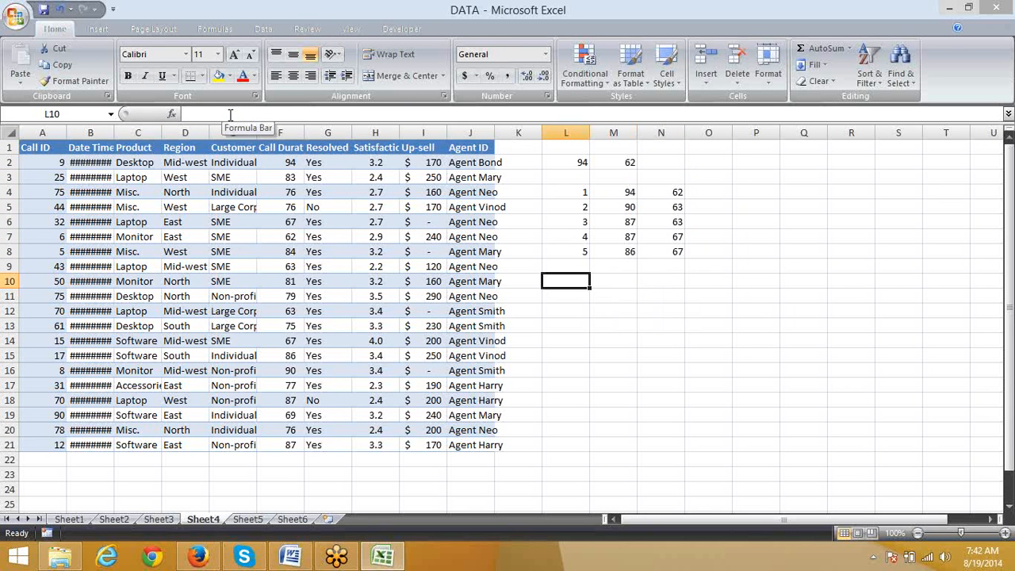
pyautogui.write('=')
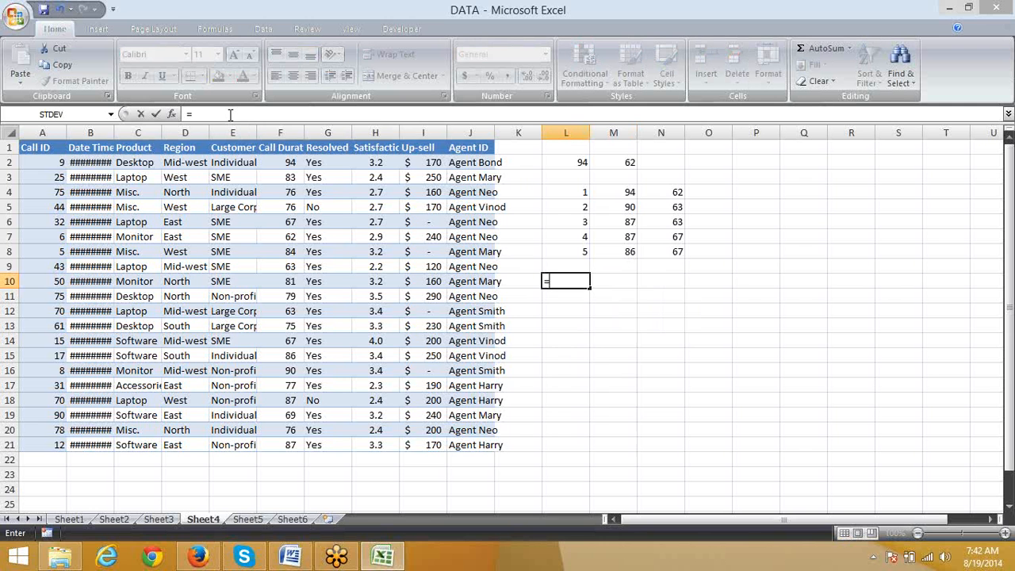
pyautogui.write('l')
pyautogui.press('Tab')
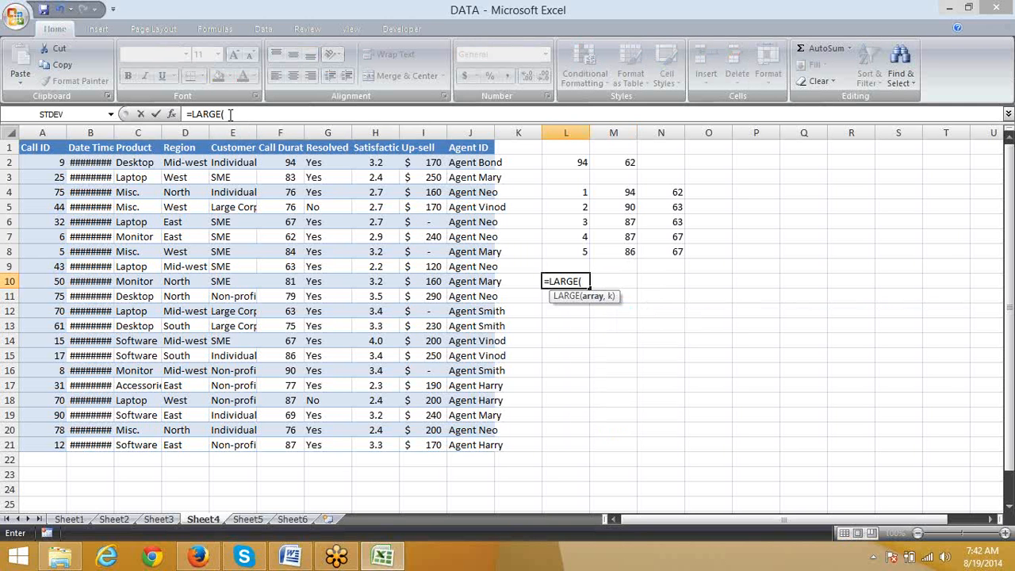
pyautogui.press('Left')
pyautogui.hotkey('shift', 'Right')
pyautogui.write('{12')
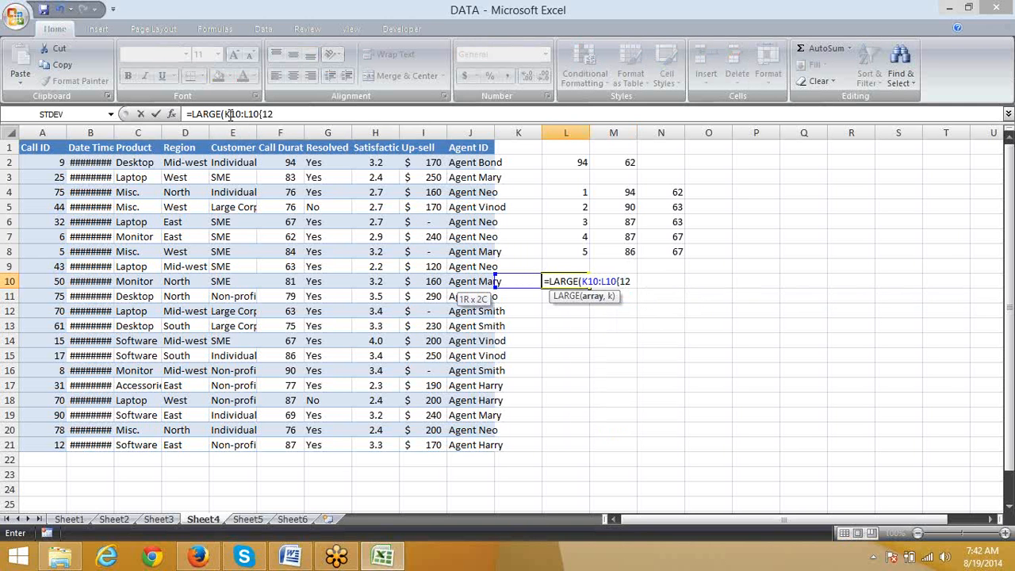
pyautogui.write(',43,44,56}')
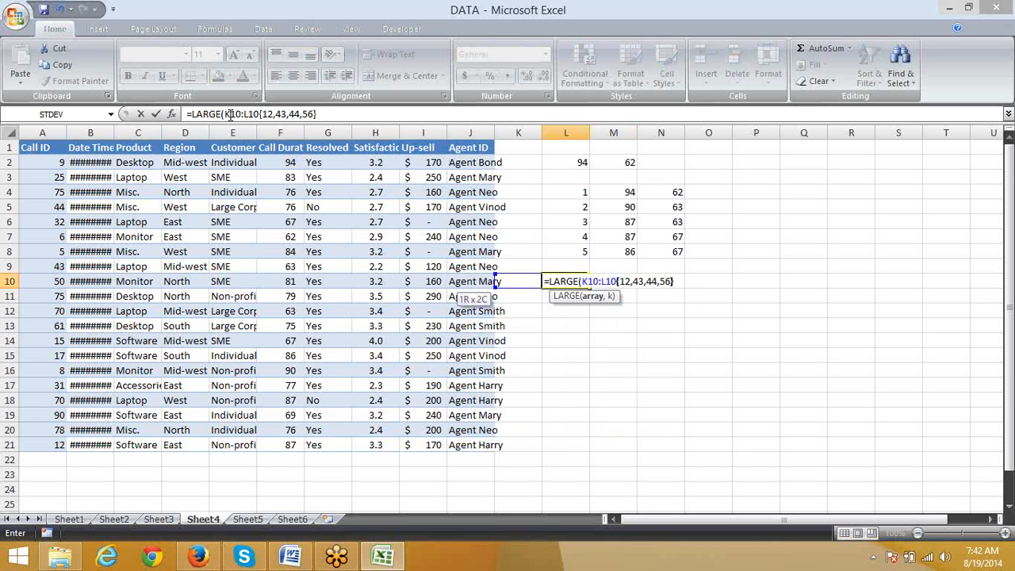
pyautogui.write(',1')
pyautogui.press('Return')
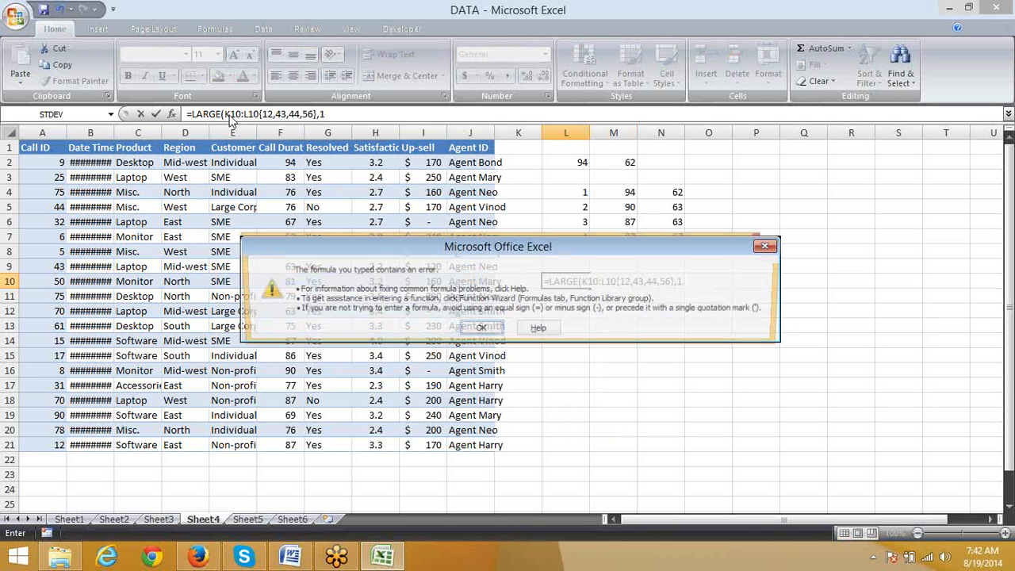
pyautogui.press('Return')
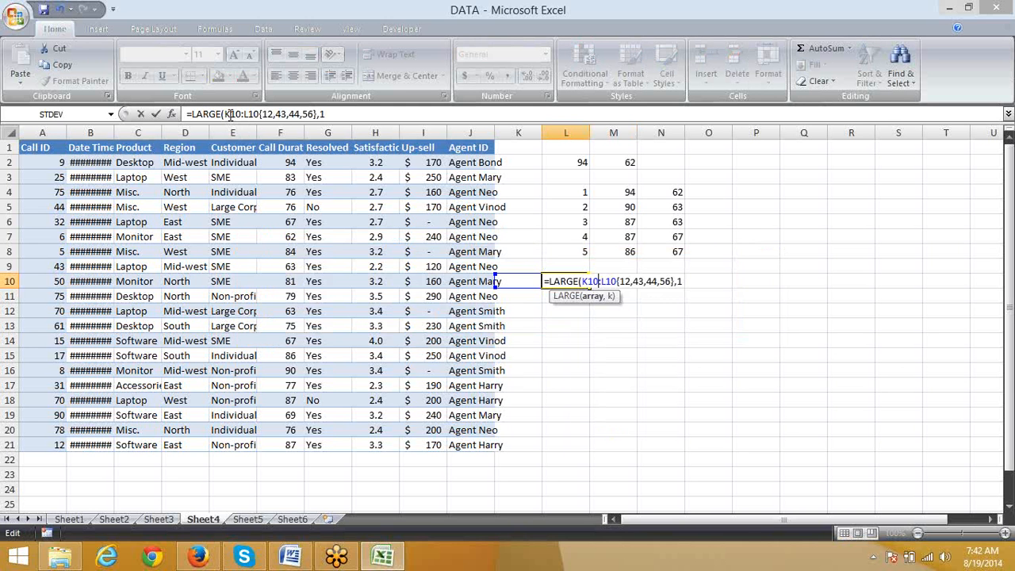
# Step: Remove the stray K10:L10 reference from L10's formula so it reads =LARGE({12,43,44,56},1)
pyautogui.press('Left')
pyautogui.press('Left')
pyautogui.press('Left')
pyautogui.write('{')
pyautogui.press('Return')
pyautogui.press('Return')
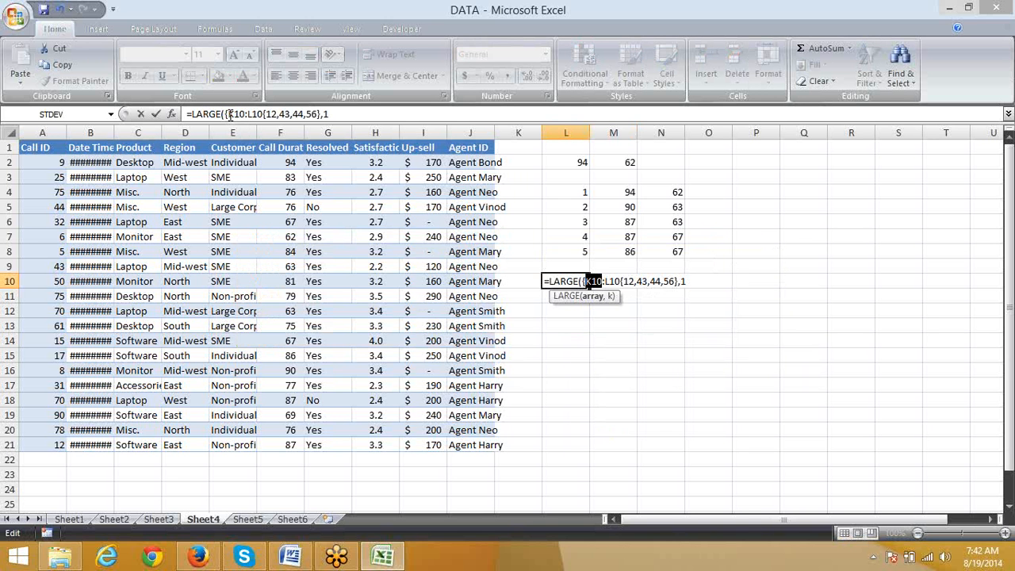
pyautogui.press('Right')
pyautogui.press('Left')
pyautogui.press('Left')
pyautogui.press('Left')
pyautogui.press('Delete')
pyautogui.press('Delete')
pyautogui.press('Delete')
pyautogui.press('Delete')
pyautogui.press('Delete')
pyautogui.press('Delete')
pyautogui.press('Delete')
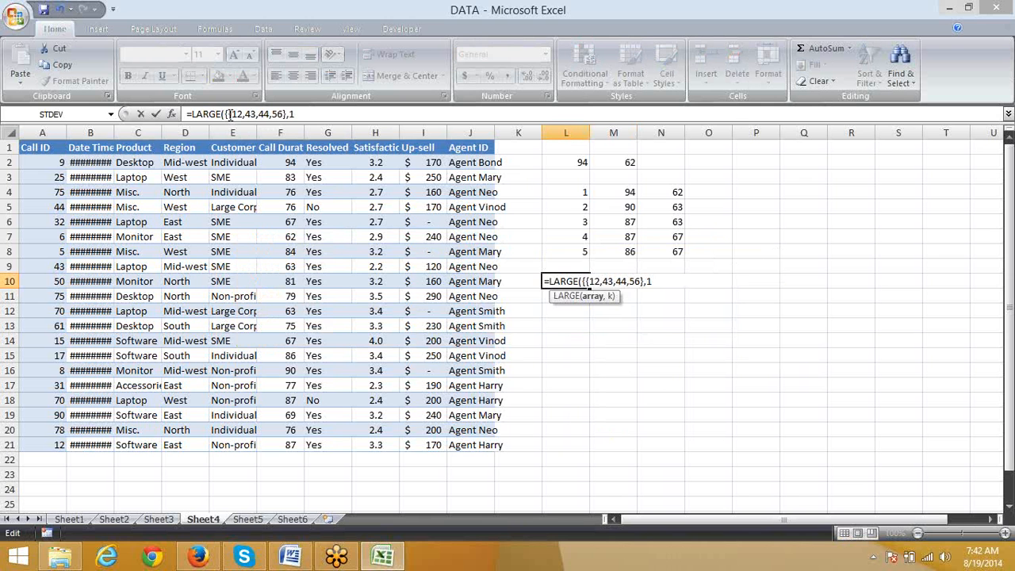
pyautogui.press('BackSpace')
pyautogui.press('Return')
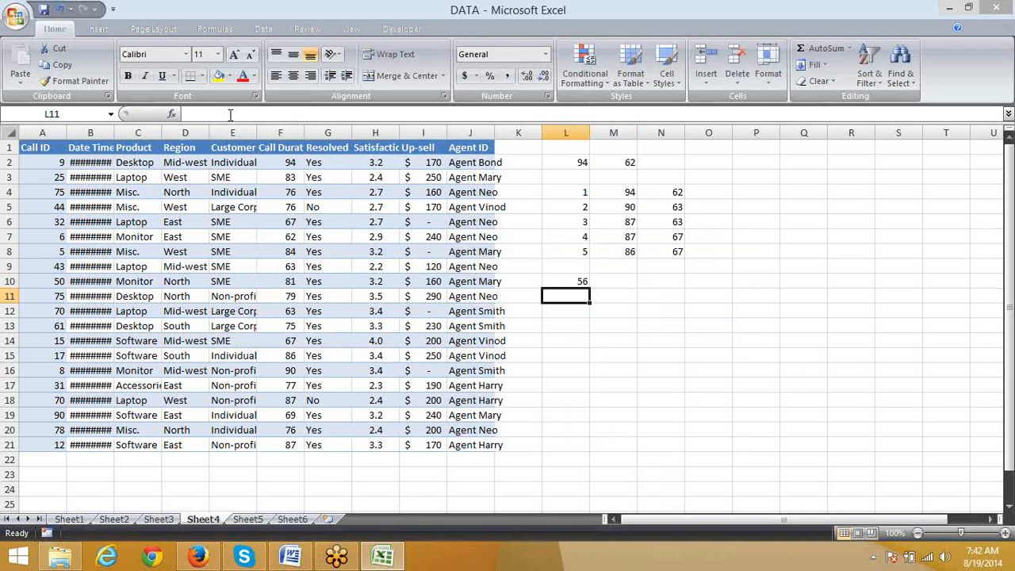
pyautogui.press('Up')
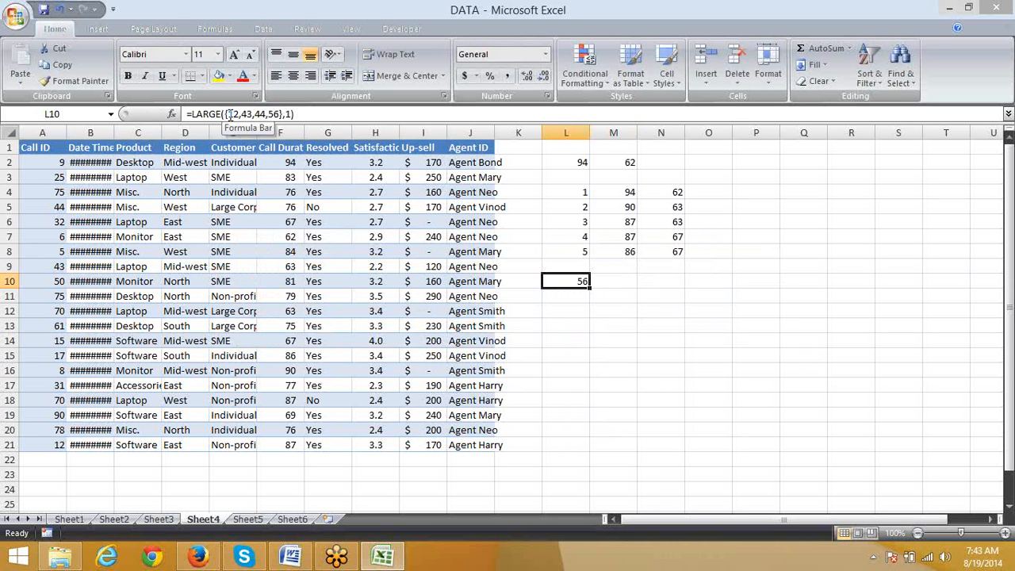
# Step: Enter 84 in L14 as the call duration to rank
pyautogui.press('Right')
pyautogui.press('Down')
pyautogui.press('Down')
pyautogui.press('Down')
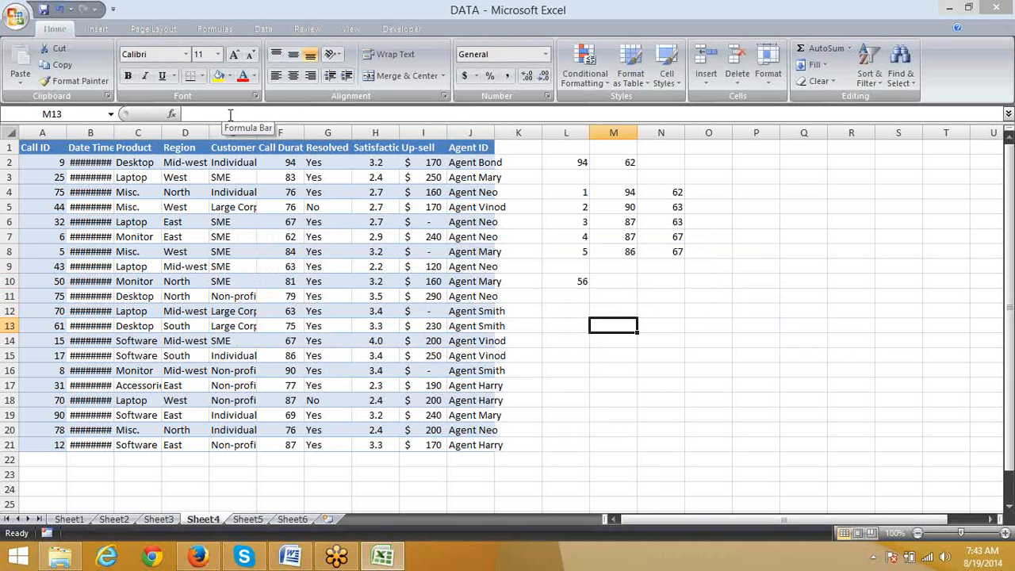
pyautogui.press('Left')
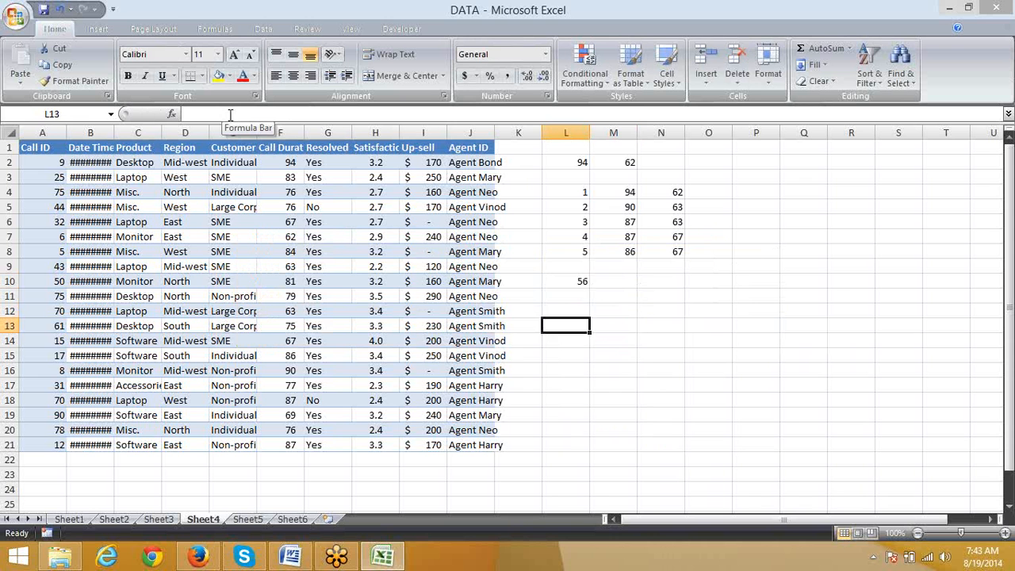
pyautogui.press('Up')
pyautogui.press('Up')
pyautogui.press('Up')
pyautogui.press('Up')
pyautogui.press('Up')
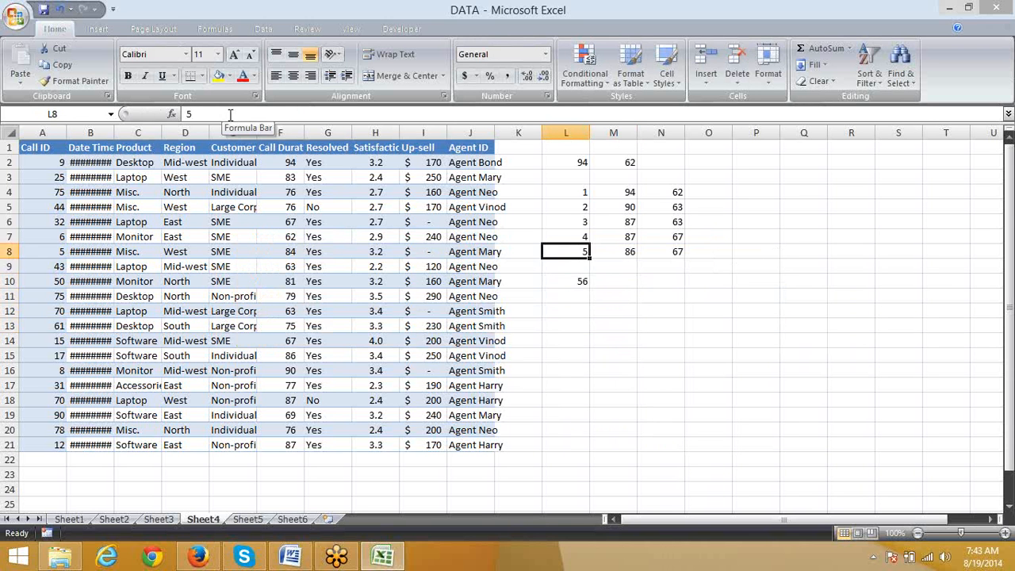
pyautogui.press('Down')
pyautogui.press('Down')
pyautogui.press('Down')
pyautogui.press('Down')
pyautogui.press('Down')
pyautogui.press('Down')
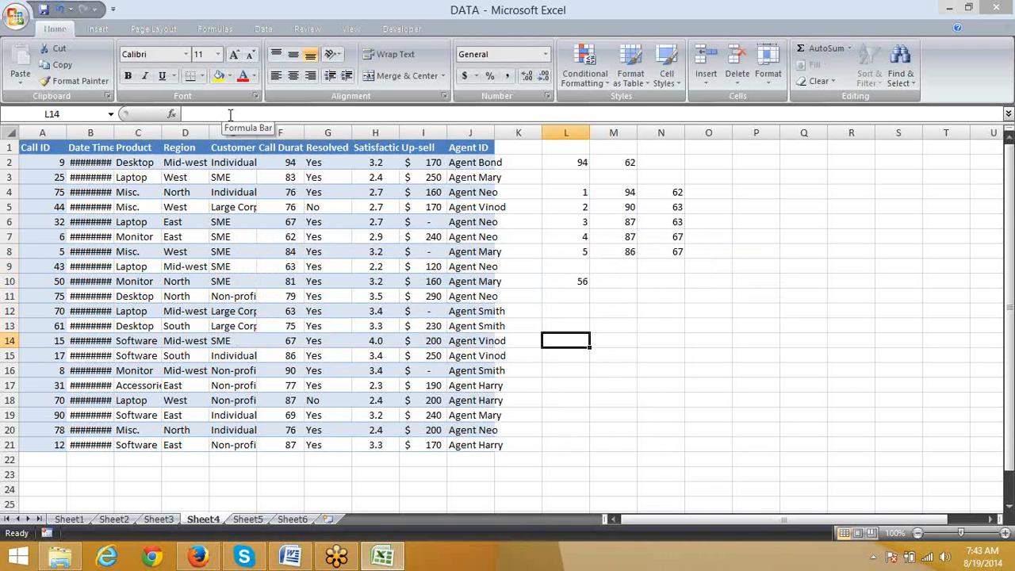
pyautogui.write('84')
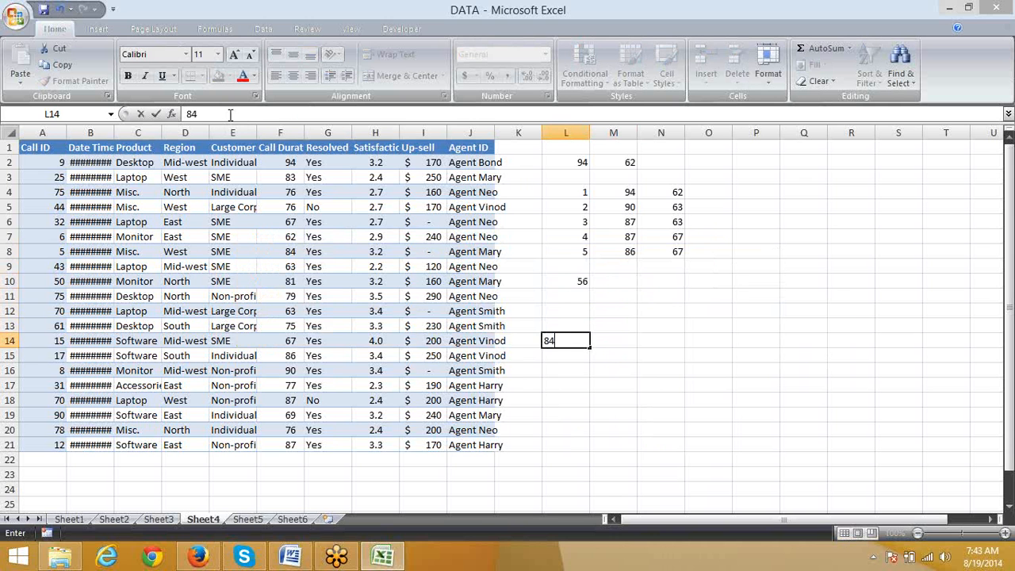
pyautogui.press('Return')
# Step: Review the rank numbers in column L beside the LARGE and SMALL results
pyautogui.press('Right')
pyautogui.press('Up')
pyautogui.press('Up')
pyautogui.press('Up')
pyautogui.press('Up')
pyautogui.press('Up')
pyautogui.press('Up')
pyautogui.press('Up')
pyautogui.press('Up')
pyautogui.press('Up')
pyautogui.press('Up')
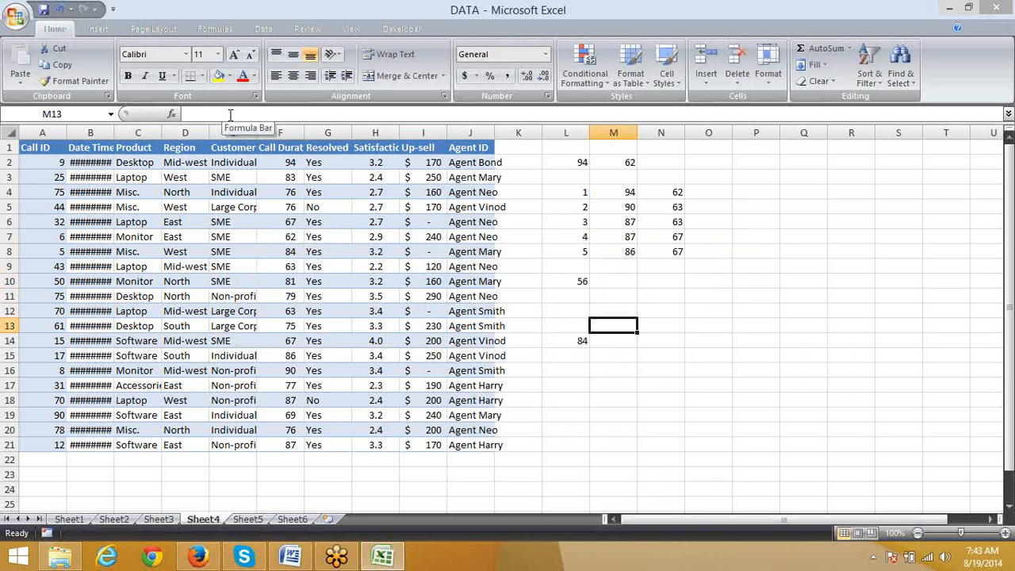
pyautogui.press('Down')
pyautogui.press('Down')
pyautogui.press('Down')
pyautogui.press('Left')
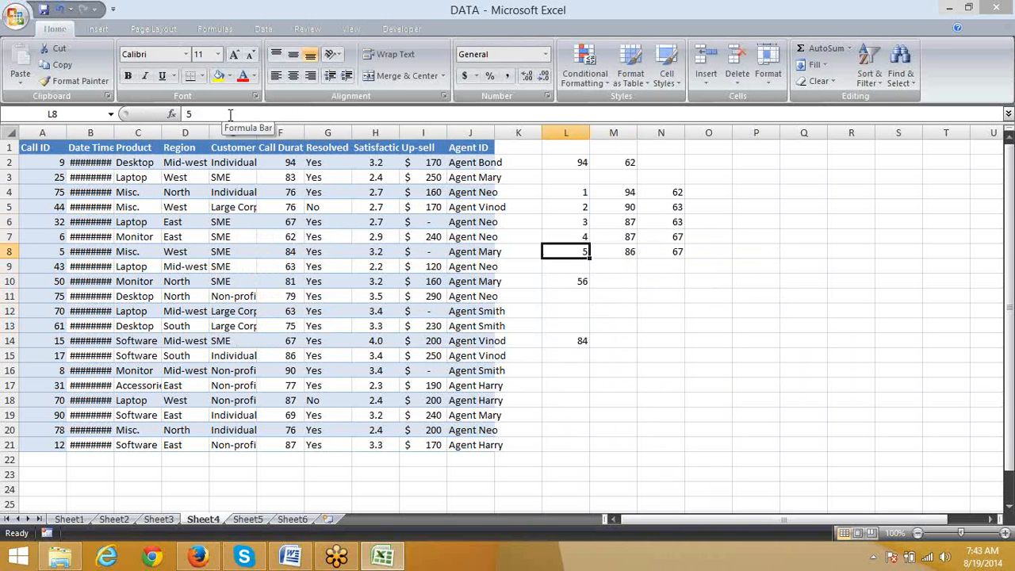
pyautogui.press('Up')
pyautogui.press('Up')
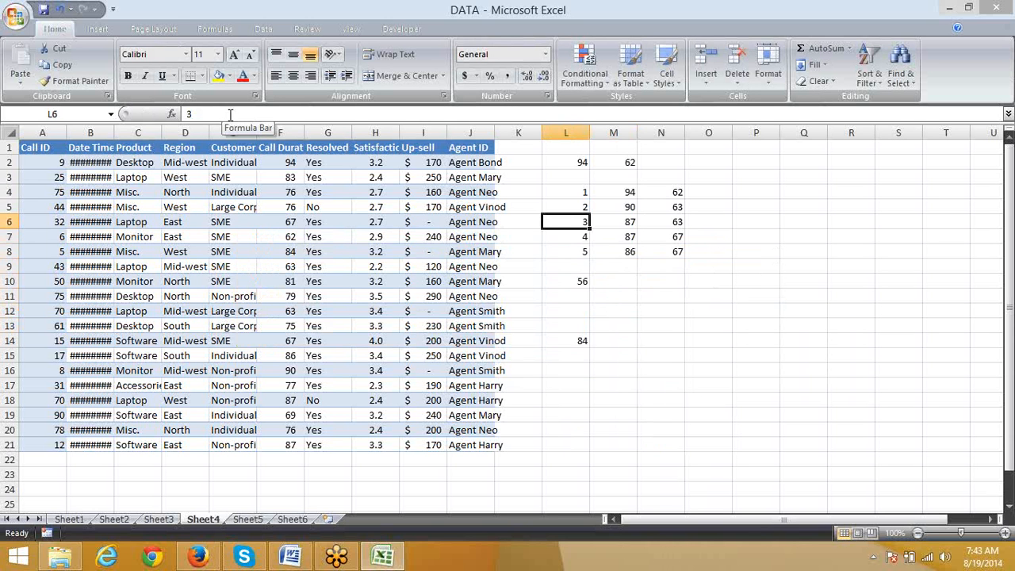
pyautogui.press('Down')
pyautogui.press('Down')
pyautogui.press('Down')
pyautogui.press('Down')
pyautogui.press('Down')
pyautogui.press('Down')
pyautogui.press('Down')
pyautogui.press('Down')
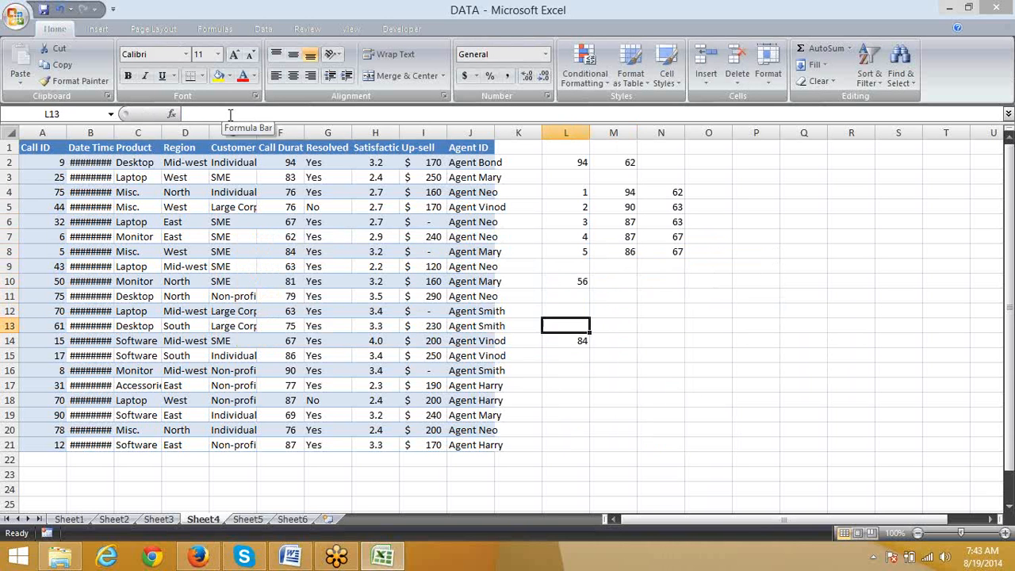
# Step: Begin a RANK formula in M14 with L14 as the number to rank
pyautogui.press('Right')
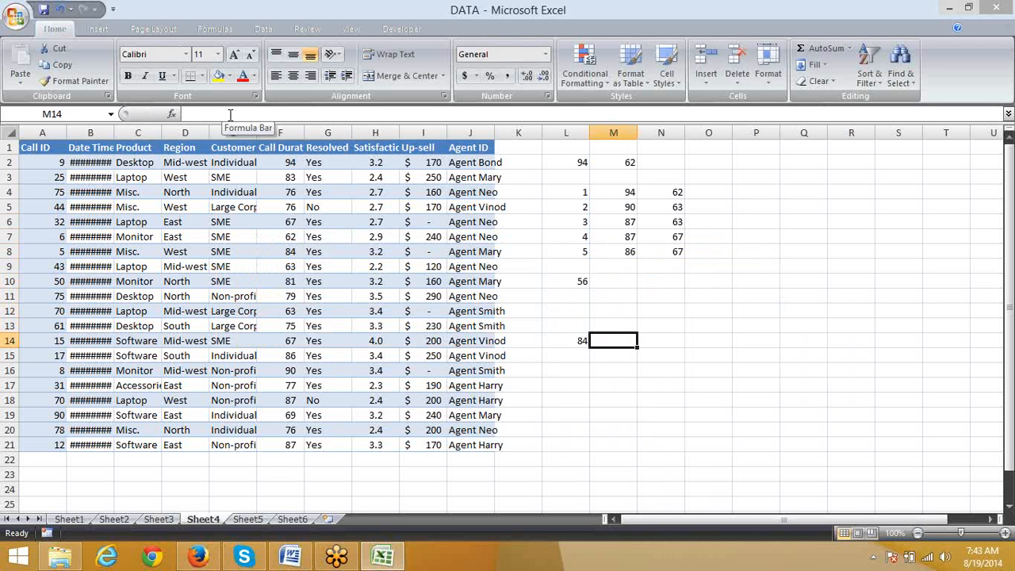
pyautogui.write('=ra')
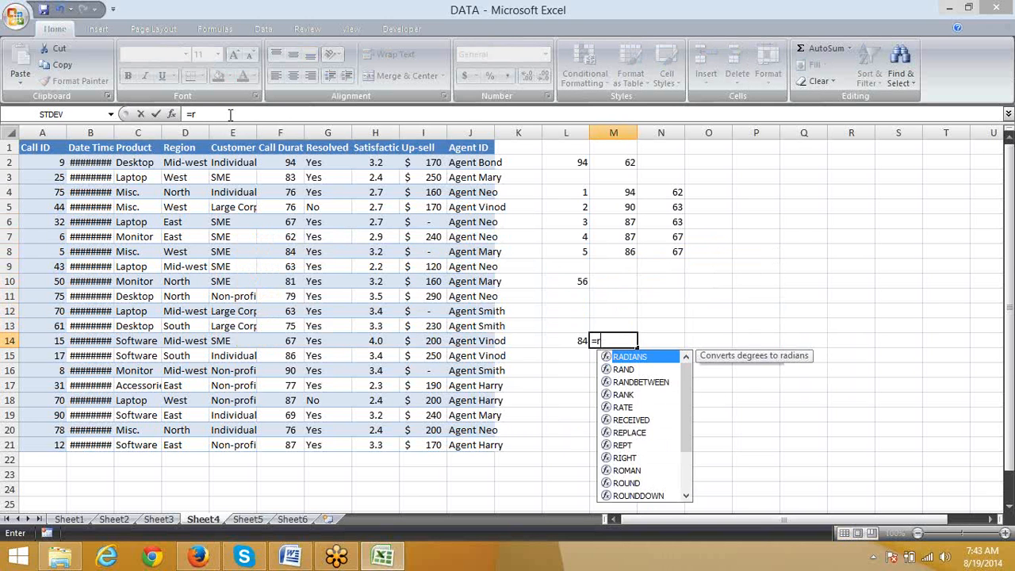
pyautogui.press('Down')
pyautogui.press('Down')
pyautogui.press('Down')
pyautogui.press('Tab')
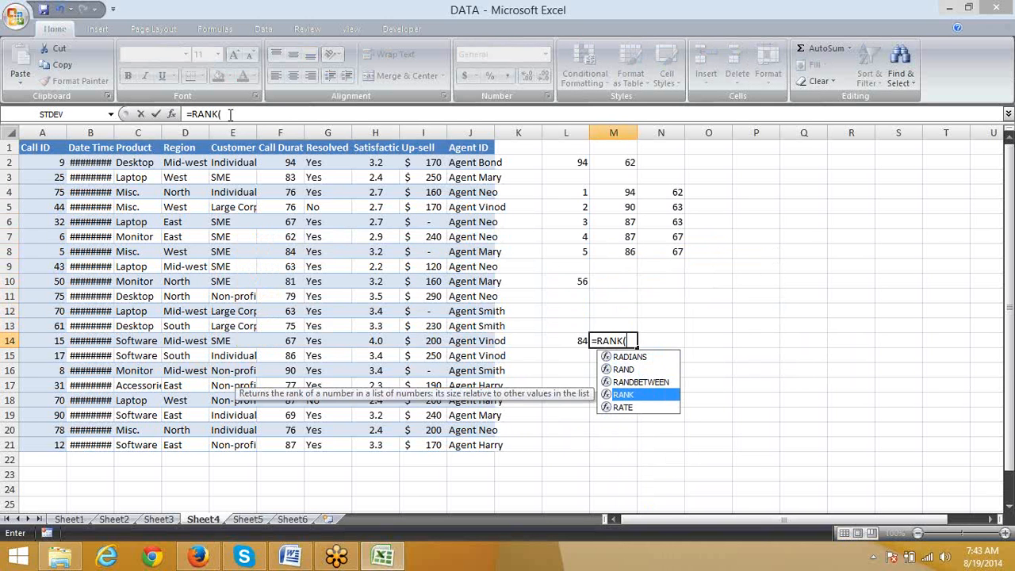
pyautogui.press('Left')
pyautogui.press('Left')
pyautogui.press('Left')
pyautogui.press('Left')
pyautogui.press('Left')
pyautogui.press('Left')
pyautogui.press('Left')
pyautogui.press('Left')
pyautogui.press('Left')
pyautogui.press('Left')
pyautogui.press('Left')
pyautogui.press('Left')
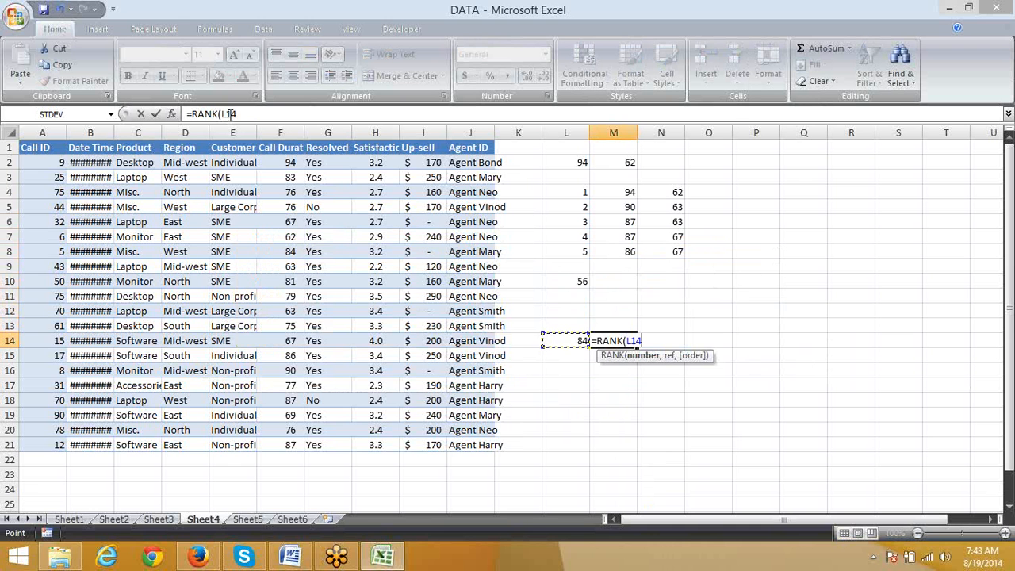
pyautogui.press('Right')
pyautogui.press('Right')
pyautogui.press('Right')
pyautogui.press('Right')
pyautogui.press('Right')
pyautogui.press('Right')
pyautogui.press('Right')
pyautogui.press('Right')
pyautogui.press('Right')
pyautogui.press('Right')
pyautogui.press('Right')
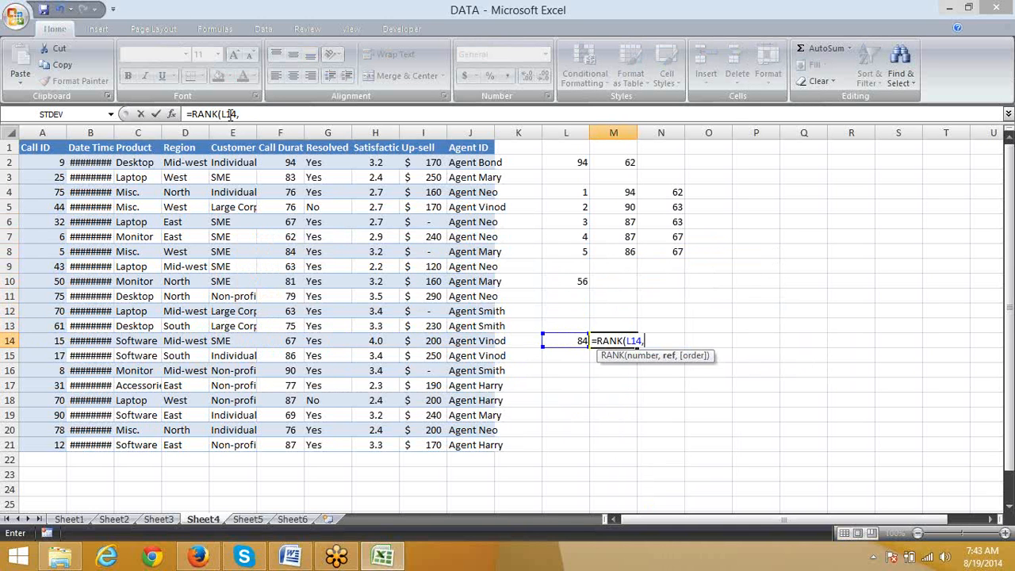
# Step: Complete M14's RANK formula with the call durations F2:F21 as reference and 0 for descending order
pyautogui.write(',')
pyautogui.press('Left')
pyautogui.press('Left')
pyautogui.press('Left')
pyautogui.press('Left')
pyautogui.press('Left')
pyautogui.press('Left')
pyautogui.press('Left')
pyautogui.hotkey('ctrl', 'Up')
pyautogui.press('Down')
pyautogui.hotkey('ctrl', 'shift', 'Down')
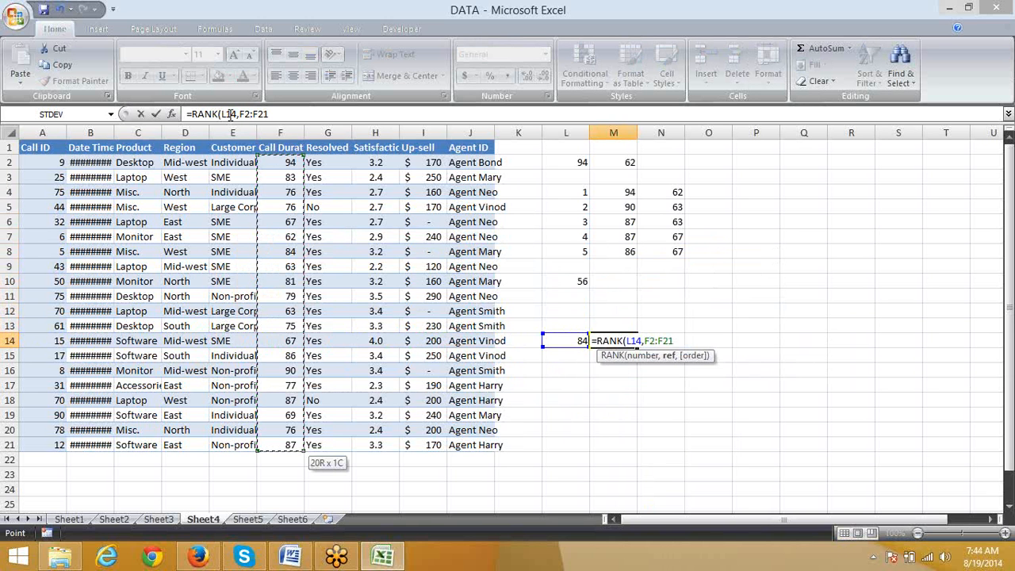
pyautogui.write(',')
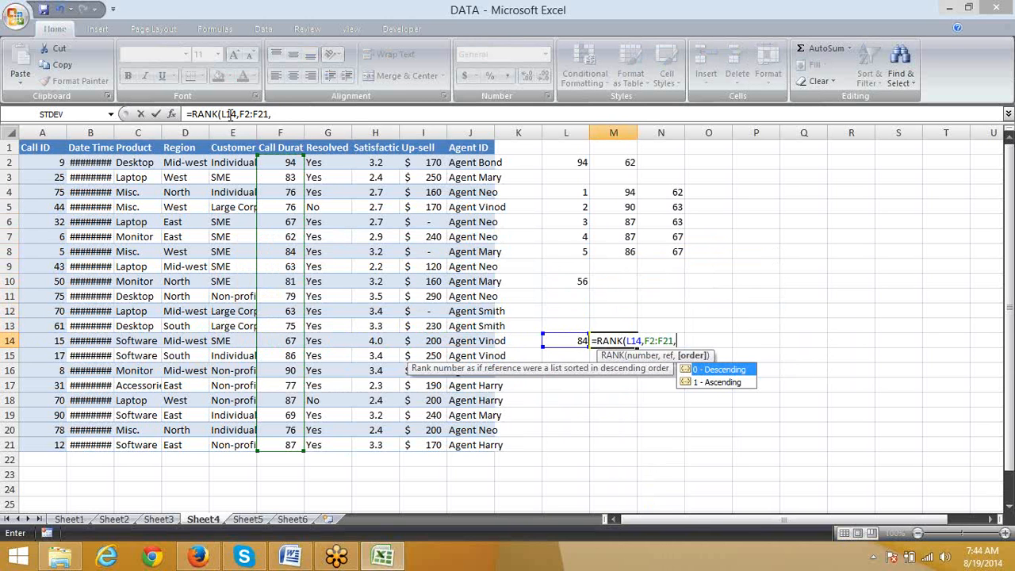
pyautogui.write('0')
pyautogui.press('Return')
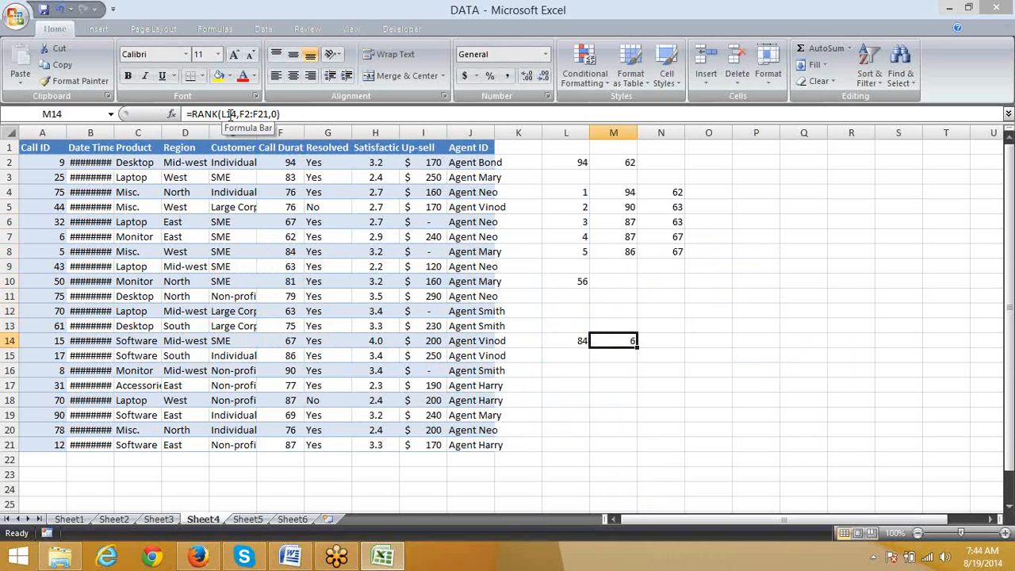
# Step: Change the order argument of M14's RANK formula to 1 for ascending ranking
pyautogui.click(296, 113)
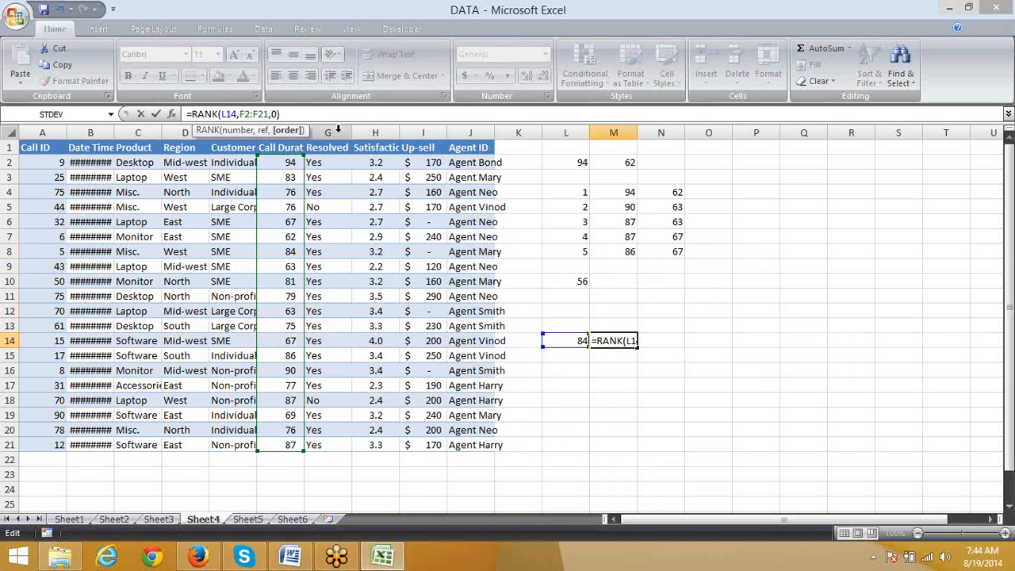
pyautogui.press('BackSpace')
pyautogui.write('1')
pyautogui.press('Return')
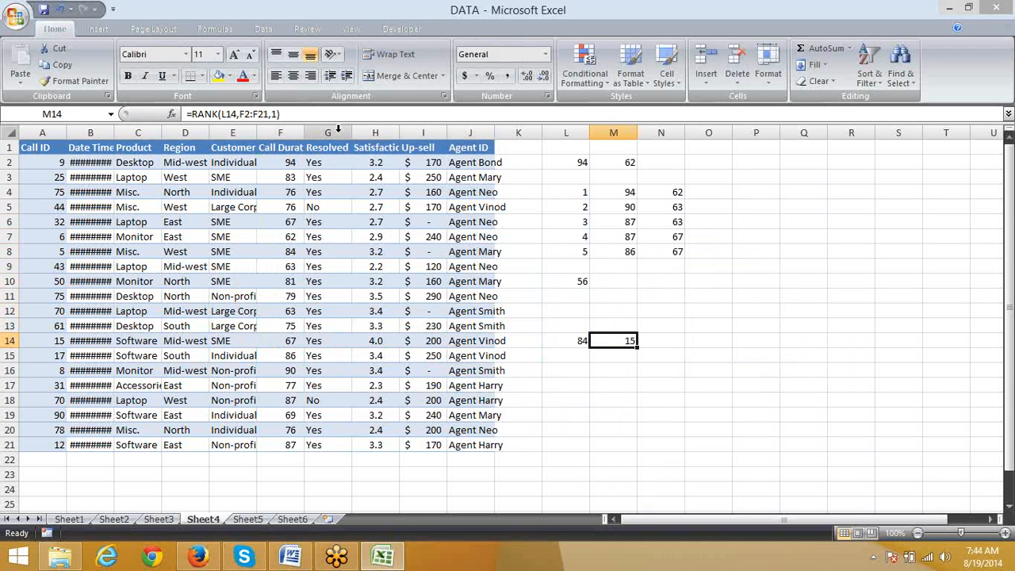
# Step: Replace the call duration to rank in L14 with 86
pyautogui.press('Left')
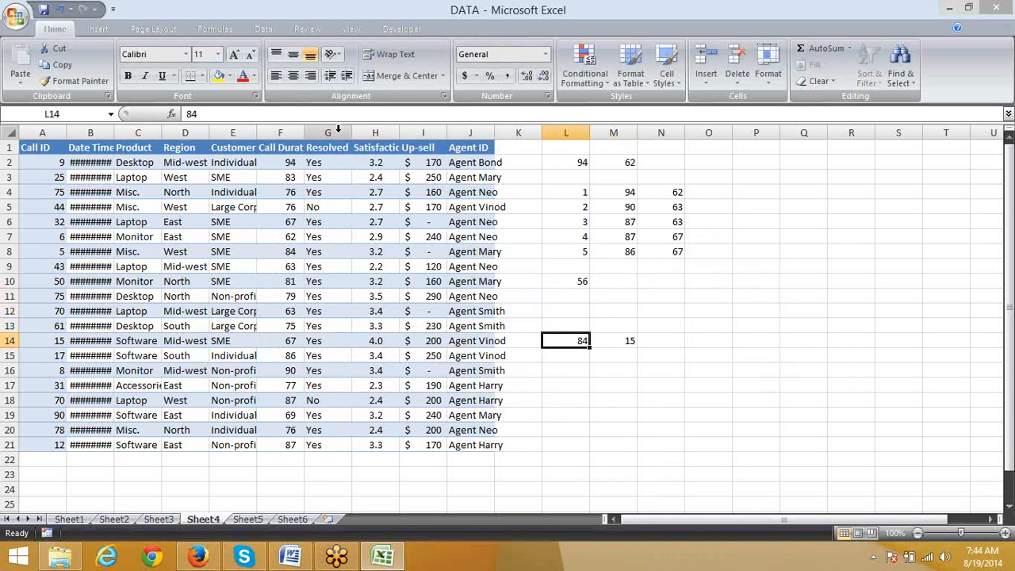
pyautogui.write('6')
pyautogui.press('BackSpace')
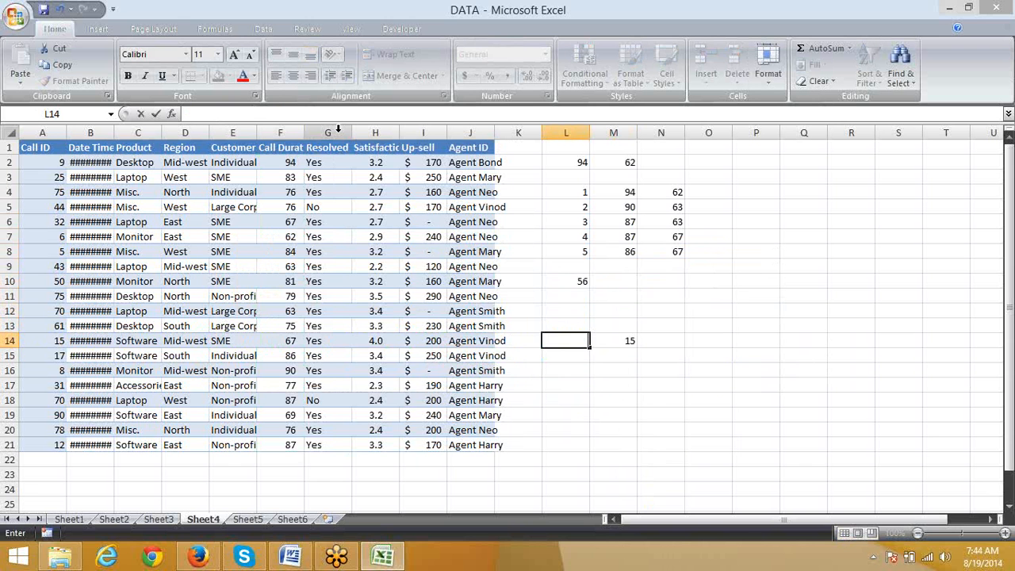
pyautogui.write('86')
pyautogui.press('Return')
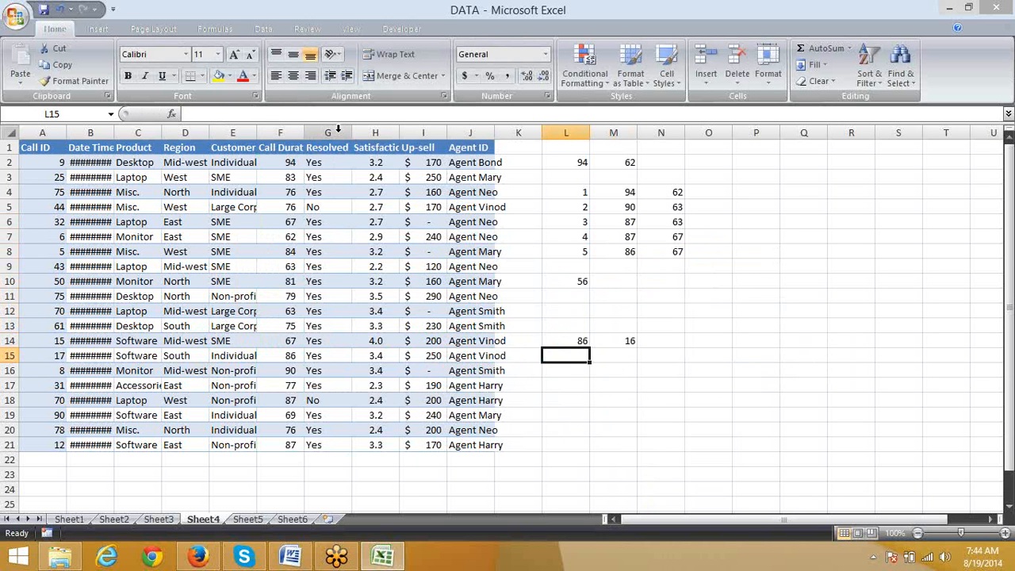
# Step: Change the order argument of M14's RANK formula to 0 for descending ranking
pyautogui.press('Up')
pyautogui.press('Right')
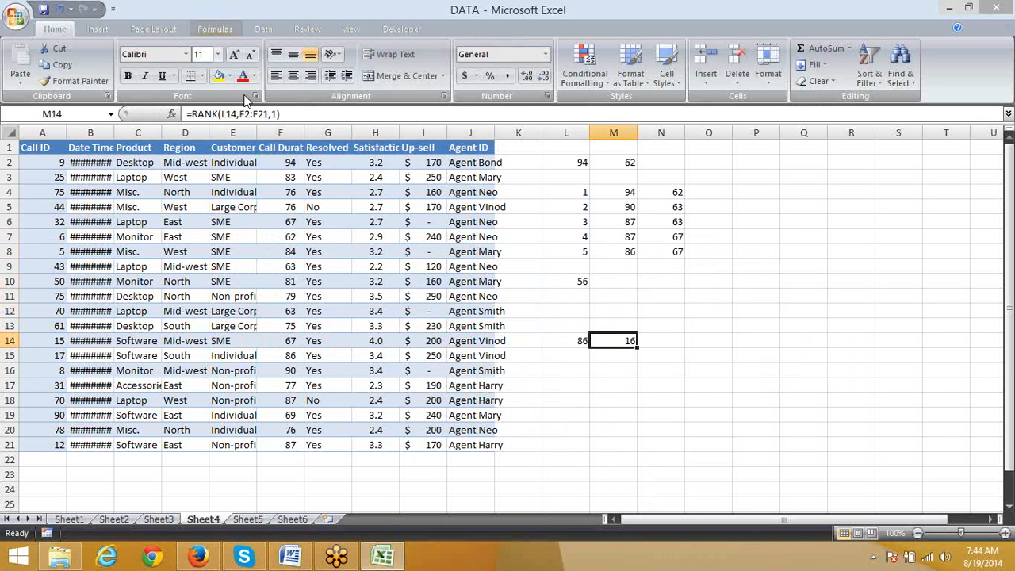
pyautogui.press('F2')
pyautogui.press('Left')
pyautogui.press('BackSpace')
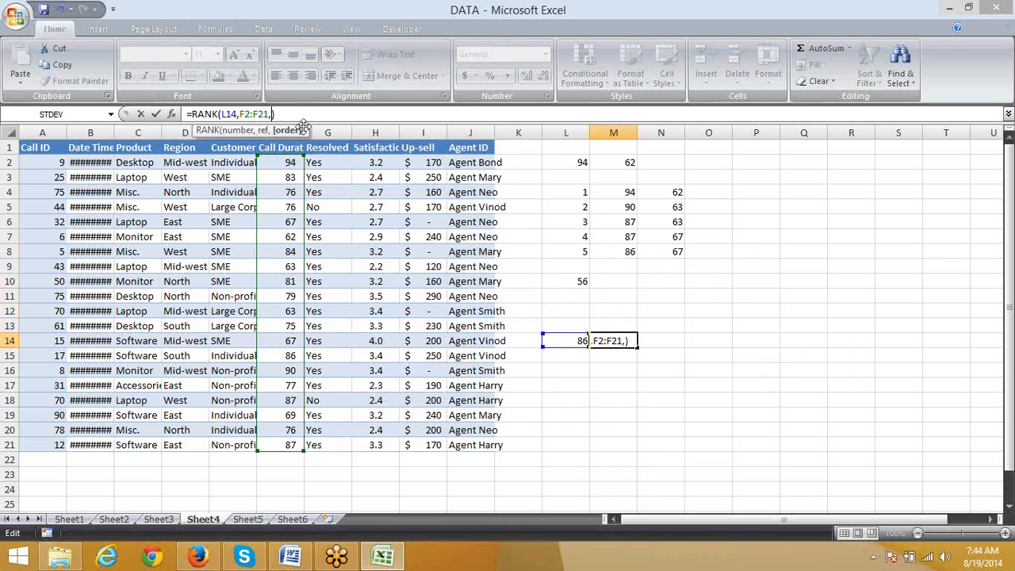
pyautogui.write('0')
pyautogui.press('Return')
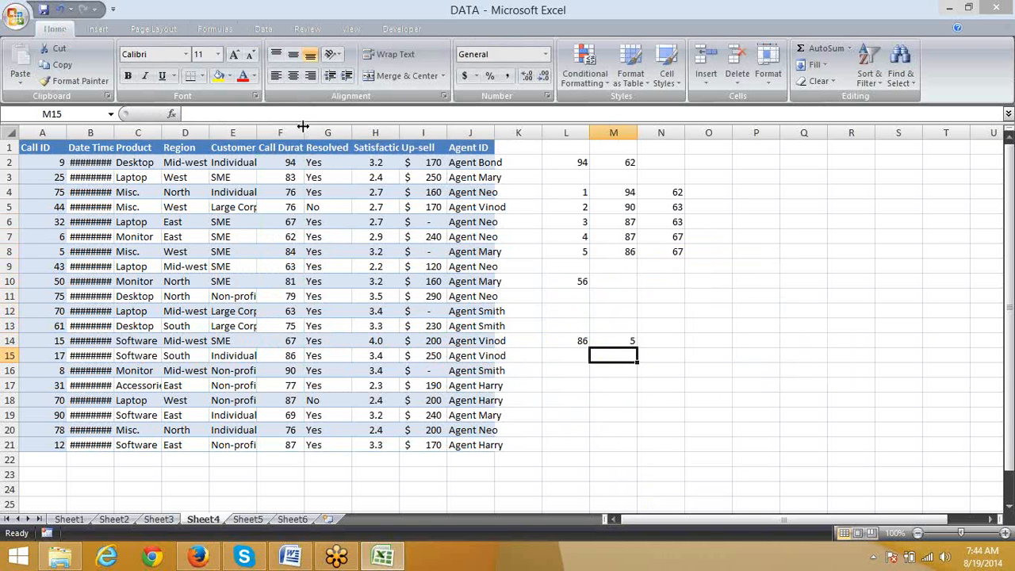
# Step: Set the call duration to rank in L14 to 87 and move the selection to the empty cell O10
pyautogui.press('Up')
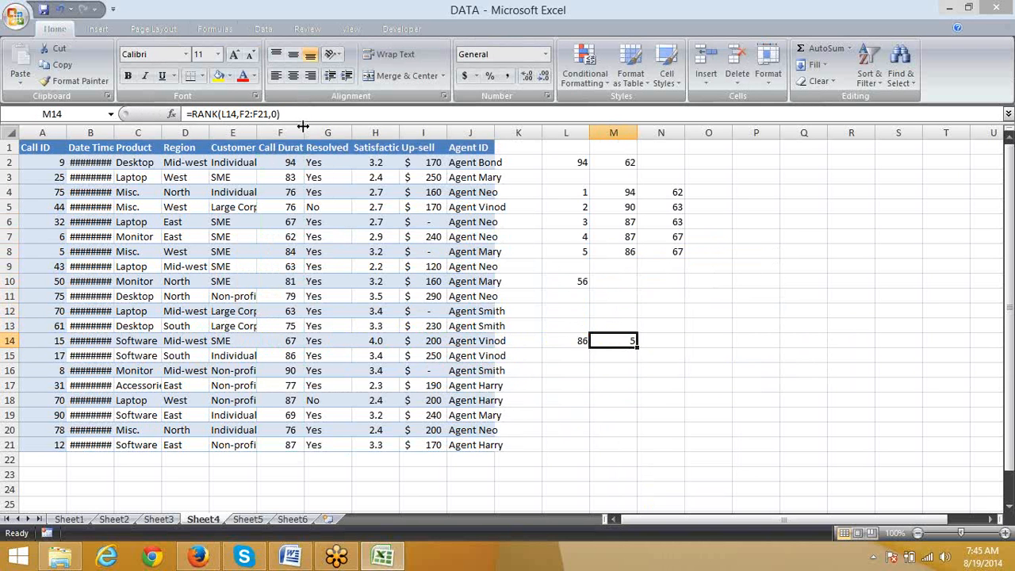
pyautogui.press('Left')
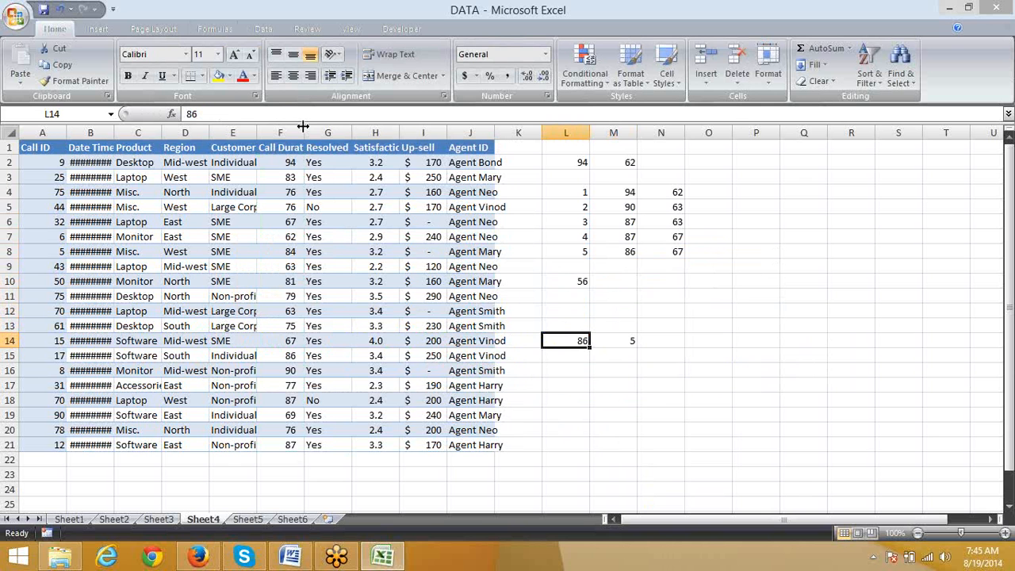
pyautogui.write('87')
pyautogui.press('Return')
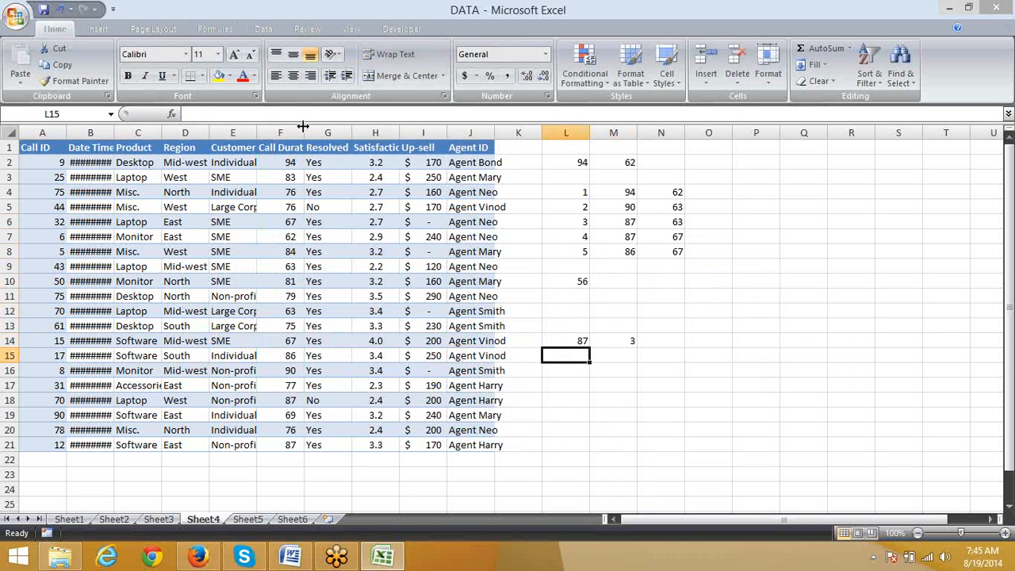
pyautogui.press('Up')
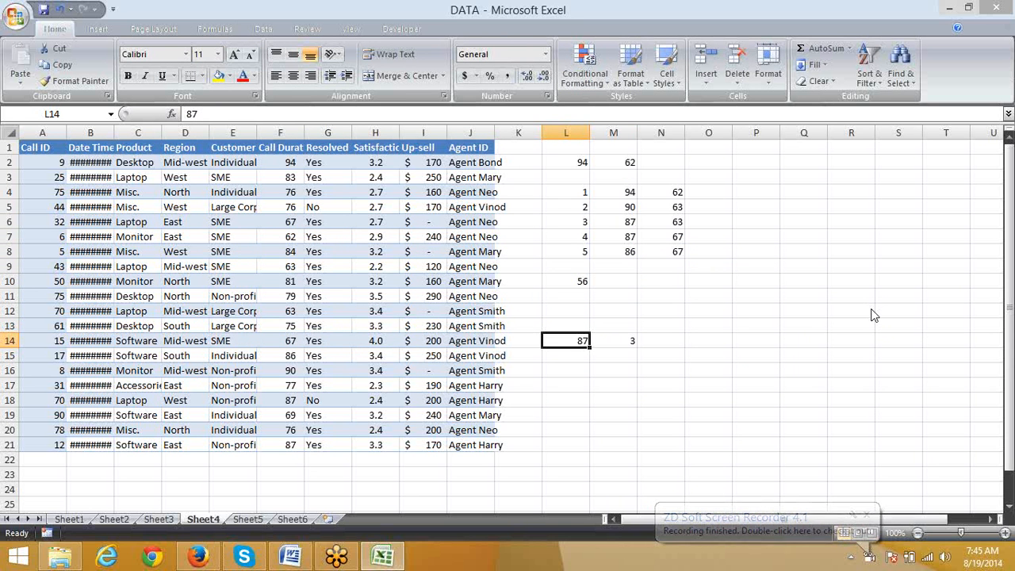
pyautogui.click(700, 283)
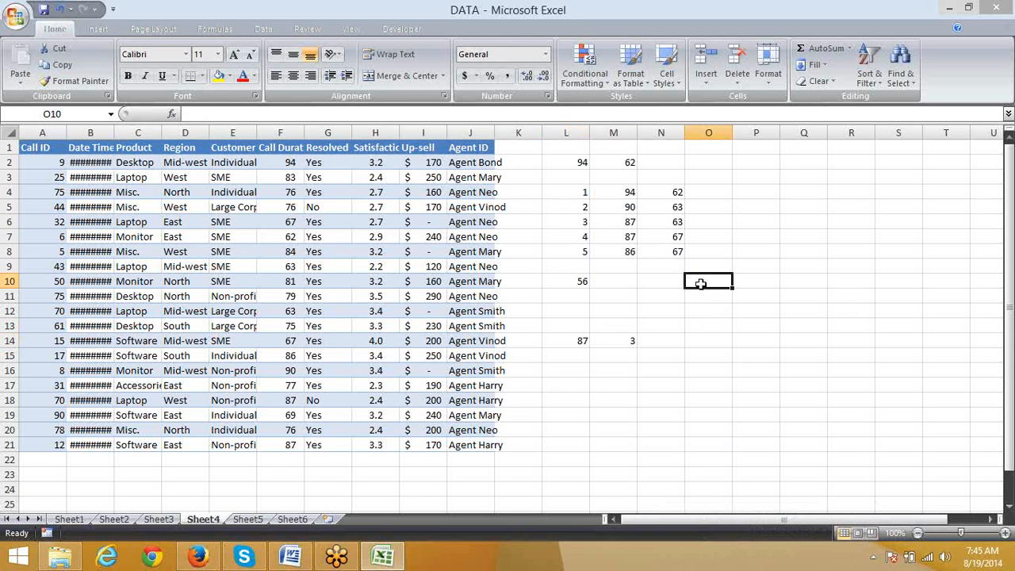